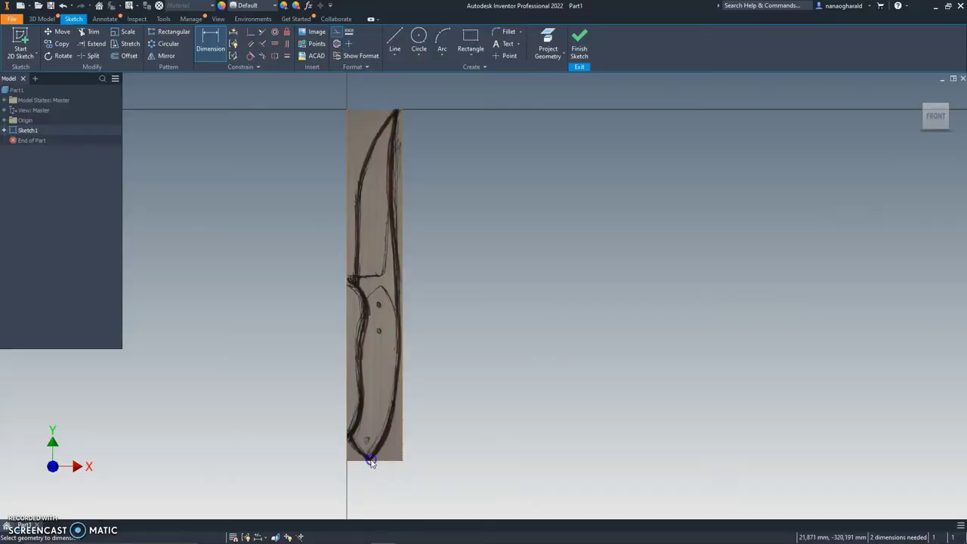
Step: Dimension the knife image's height and change it from 321.469 to 255 mm
left_click(370, 460)
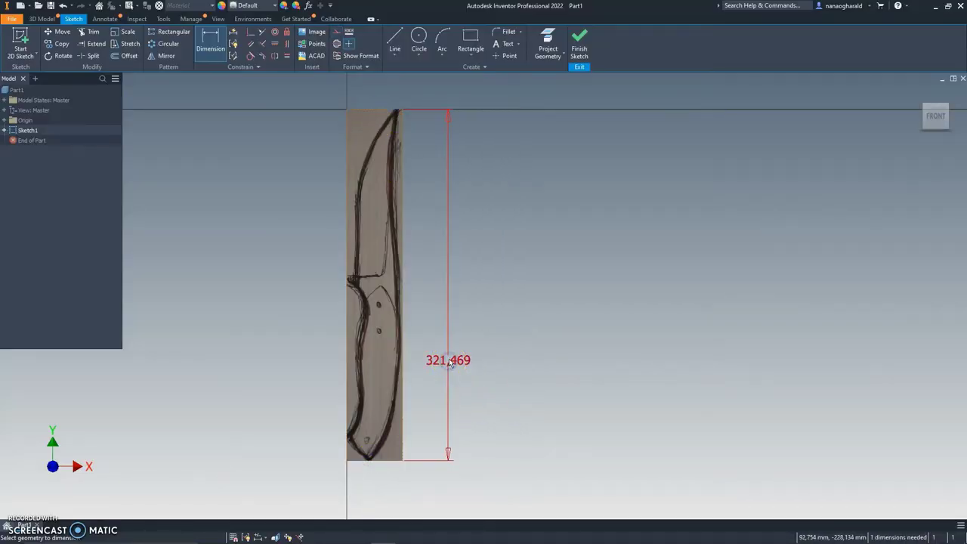
left_click(448, 364)
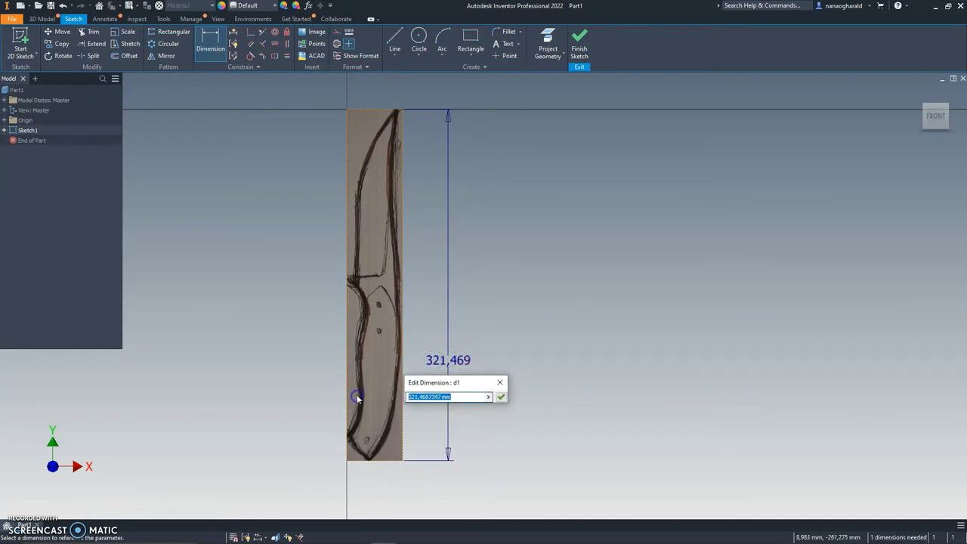
key("End")
left_click(459, 400)
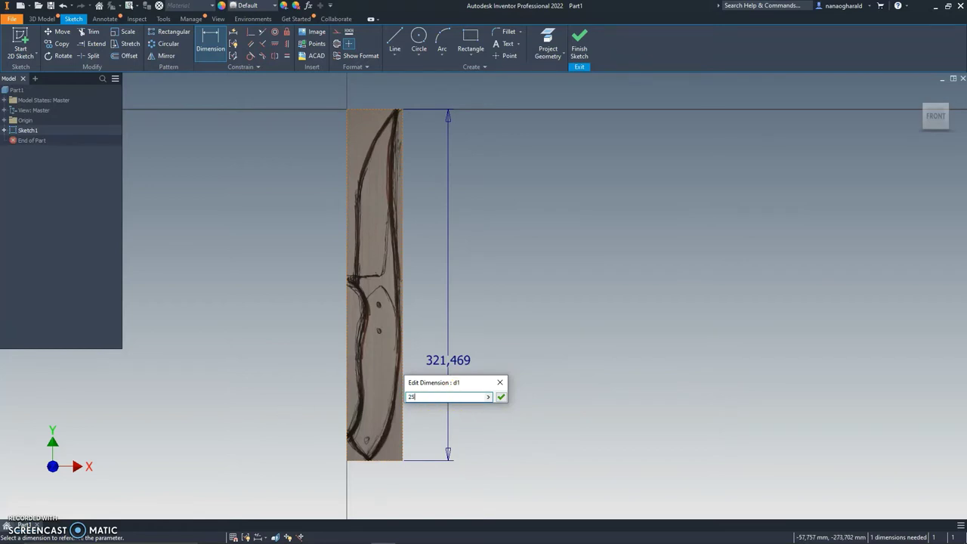
type("5")
key("Return")
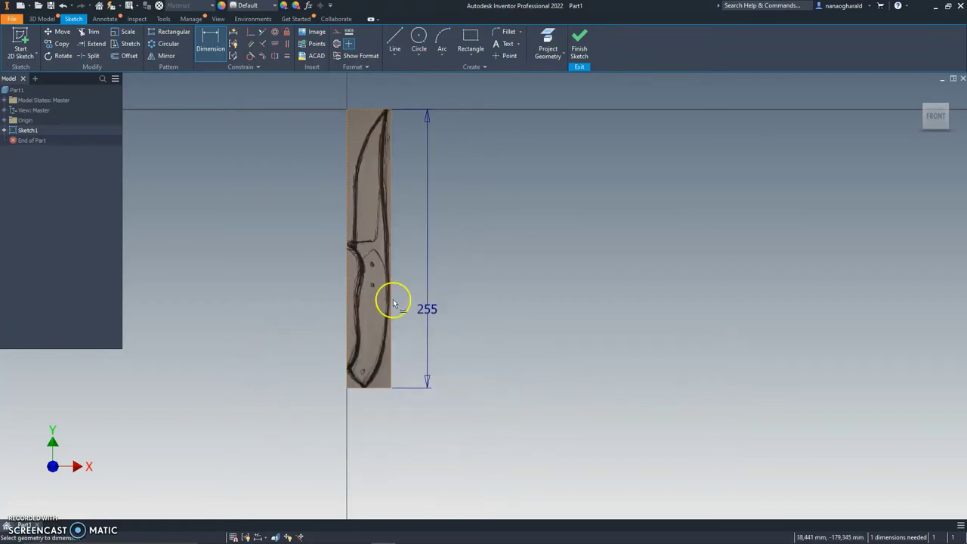
left_click(220, 49)
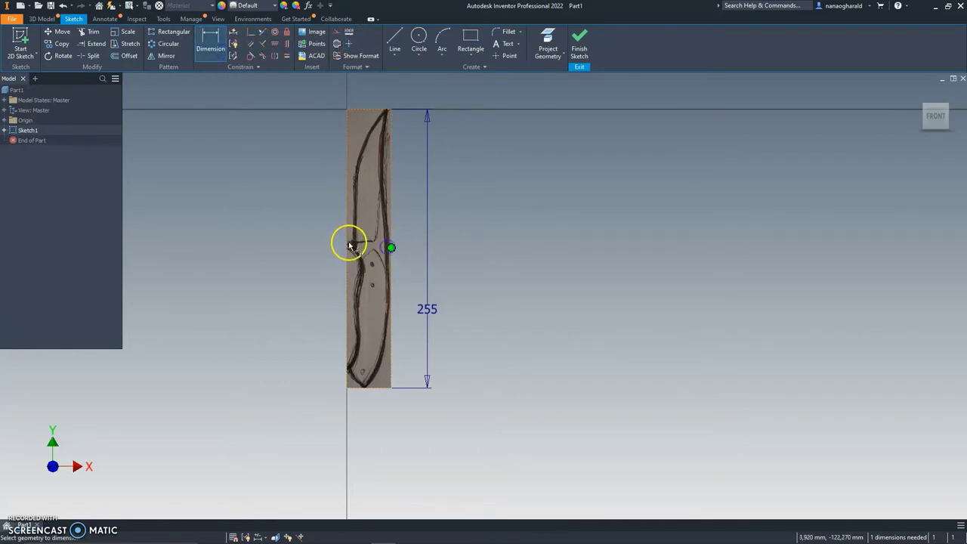
key("Escape")
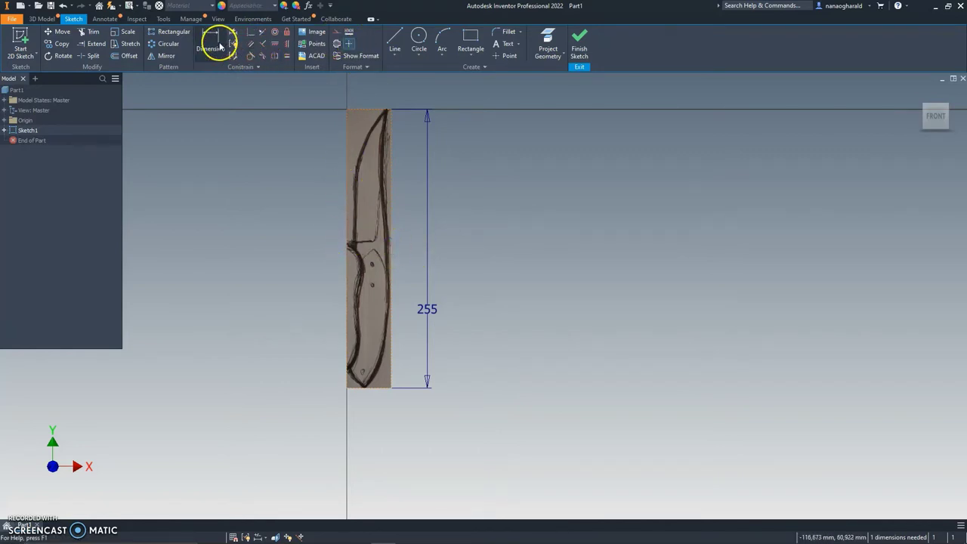
left_click(220, 47)
Step: Add a driven 40,506 mm reference width along the image's bottom edge, accepting the over-constrain warning
left_click(352, 234)
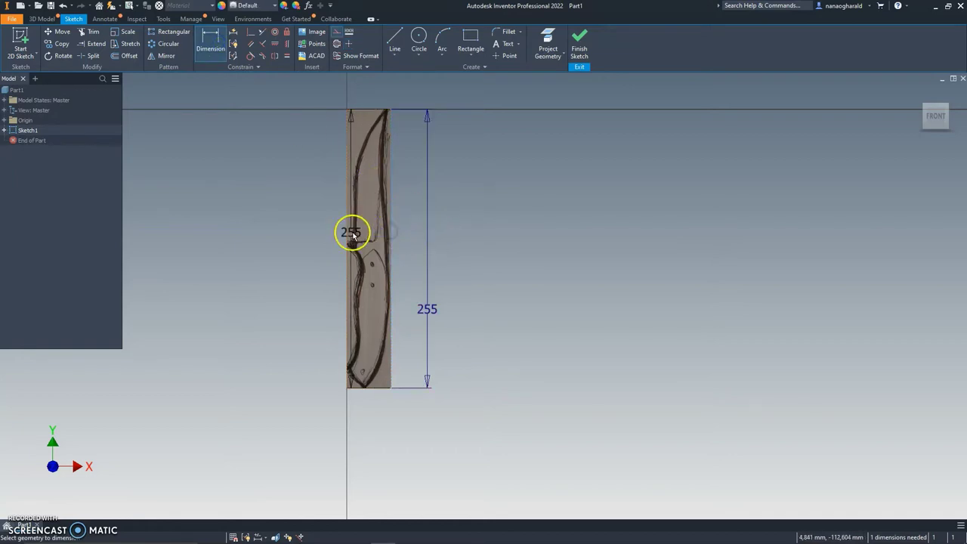
left_click(370, 438)
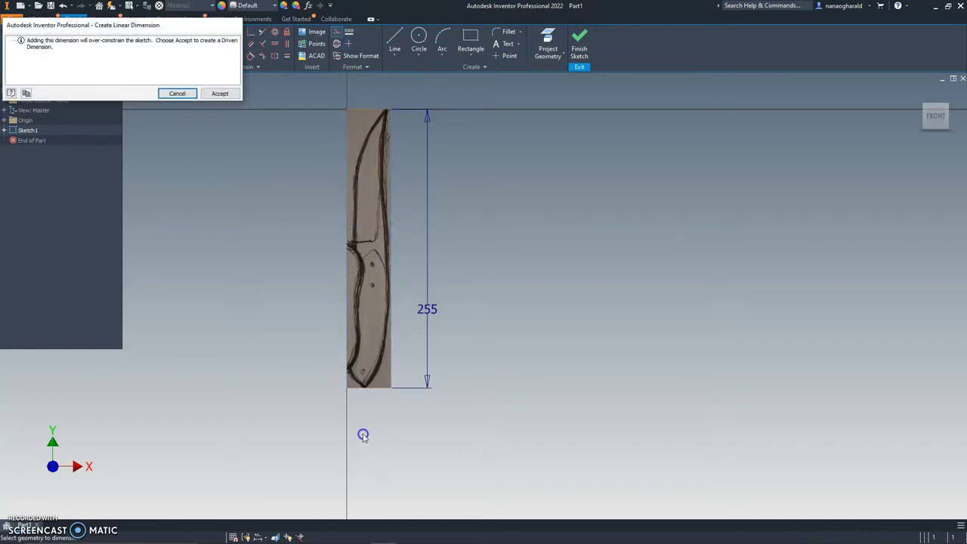
left_click(220, 93)
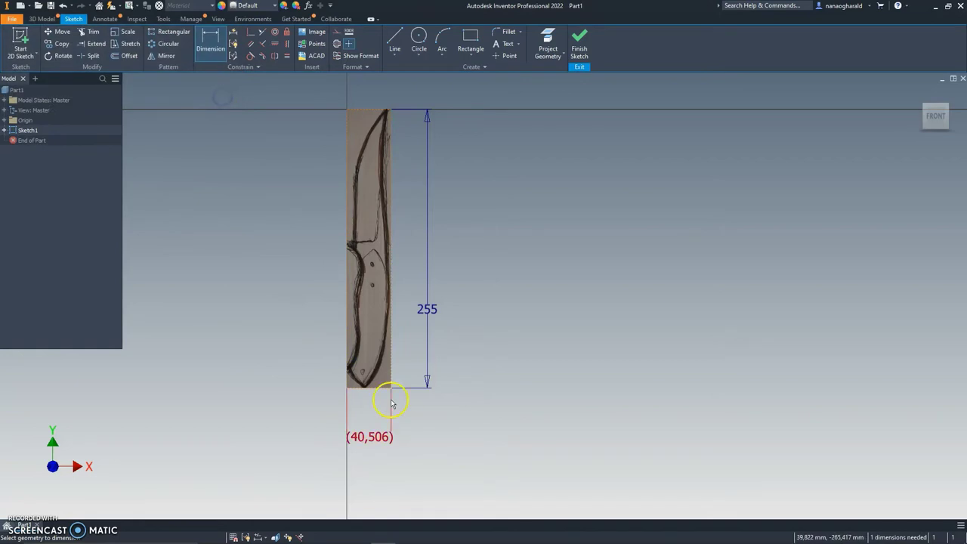
left_click(370, 442)
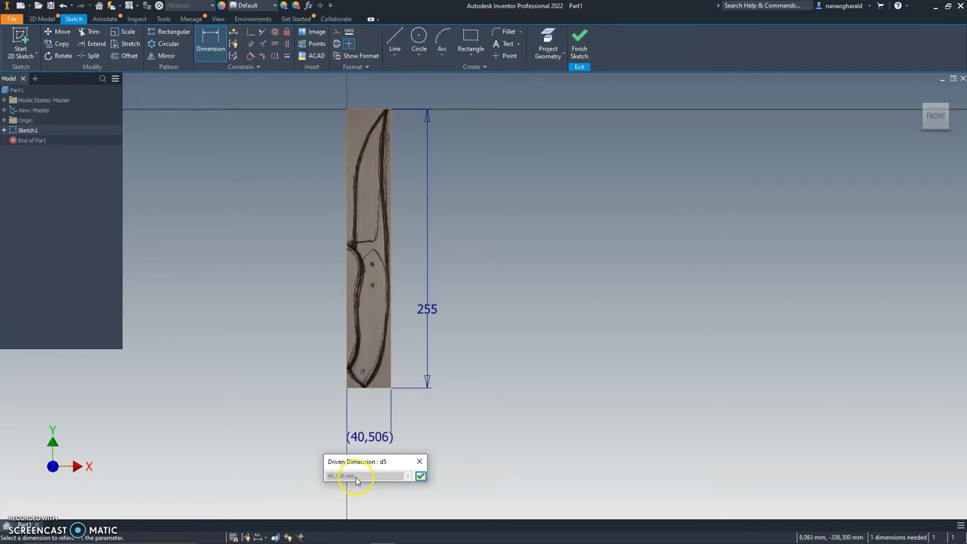
left_click(416, 460)
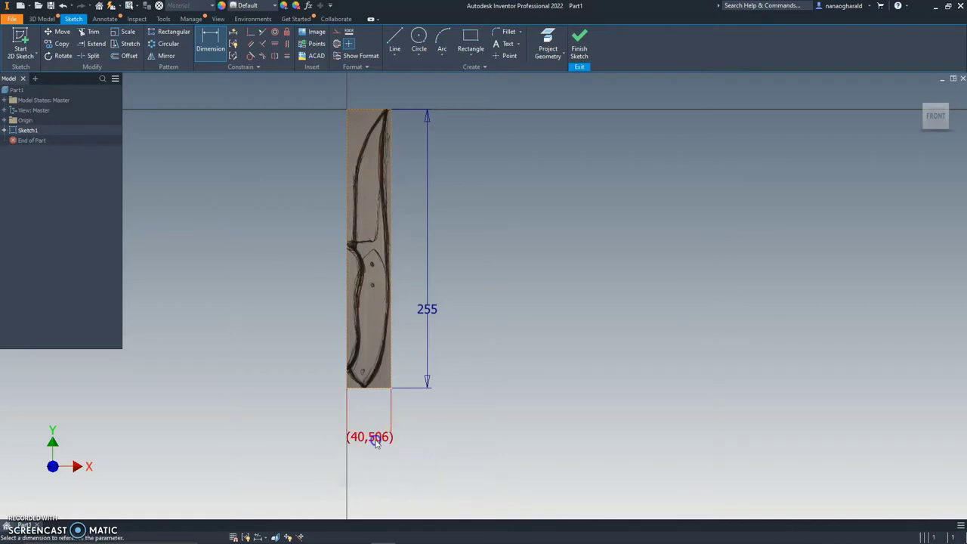
left_click(375, 438)
left_click(427, 464)
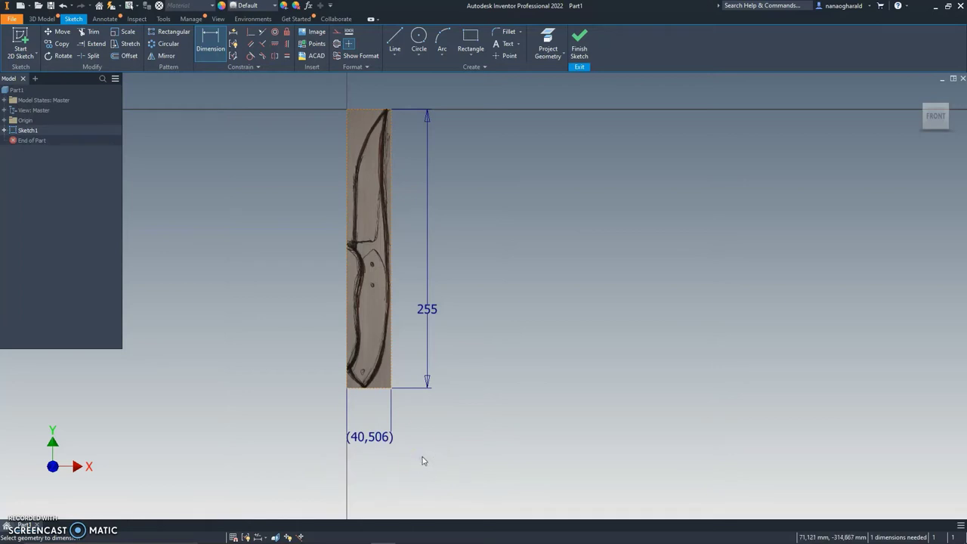
middle_click_drag(435, 391, 450, 377)
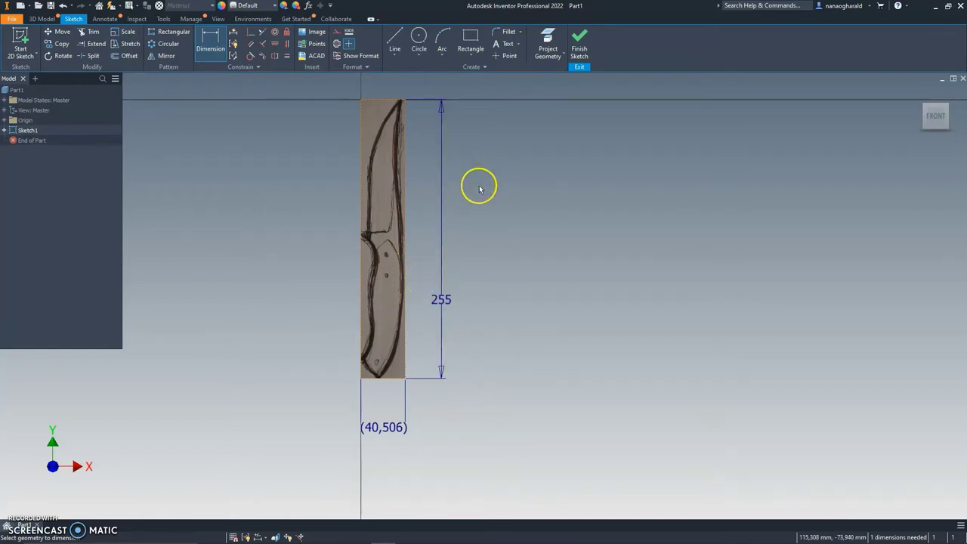
Step: Rotate the view with the ViewCube so the knife lies horizontal, then zoom in on the handle
scroll(464, 185, "up", 3)
scroll(529, 193, "down", 3)
scroll(537, 190, "up", 3)
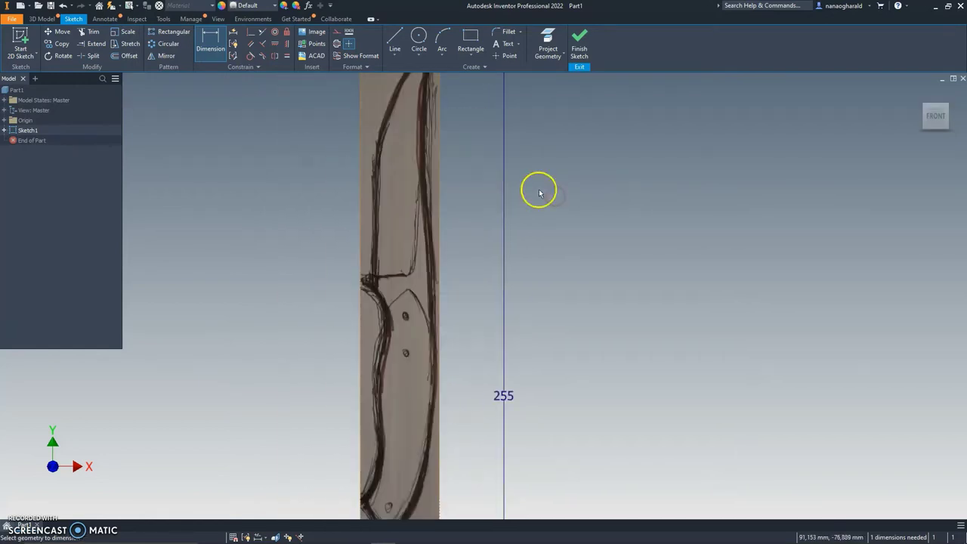
scroll(555, 170, "down", 1)
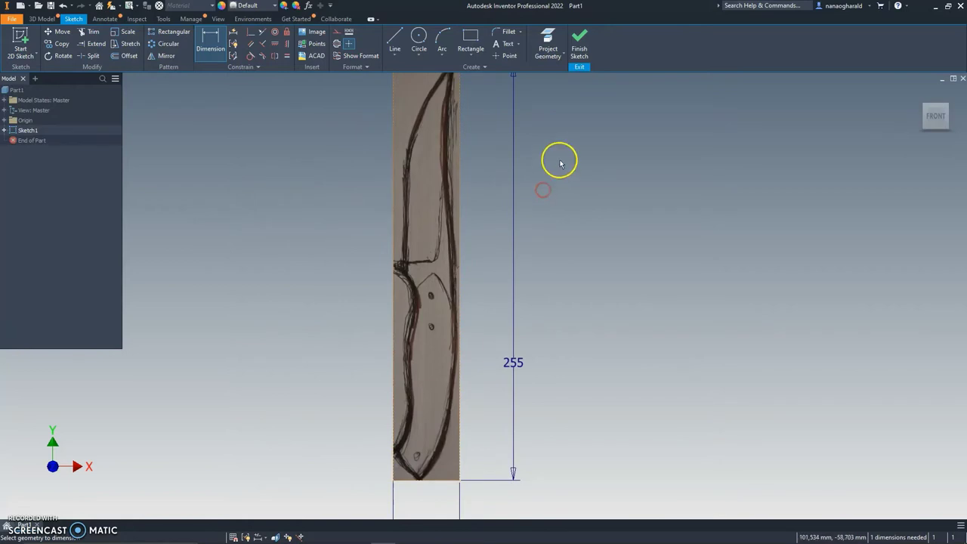
left_click_drag(936, 112, 939, 99)
left_click(939, 100)
middle_click_drag(654, 266, 860, 113)
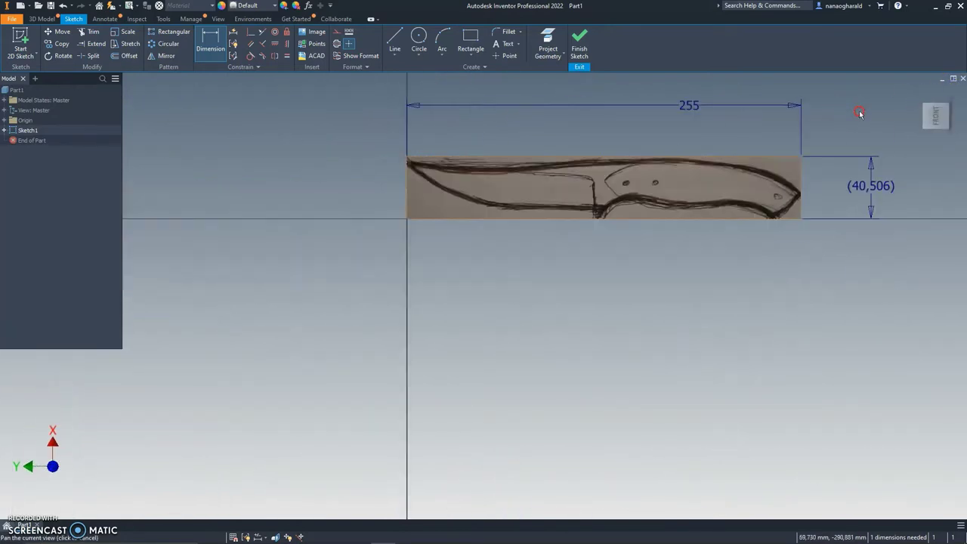
scroll(763, 167, "up", 1)
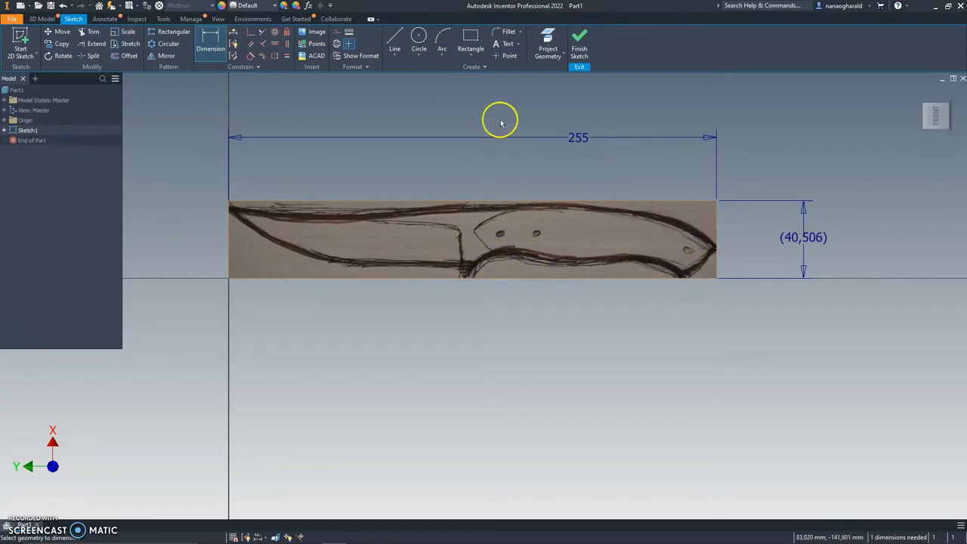
left_click(584, 53)
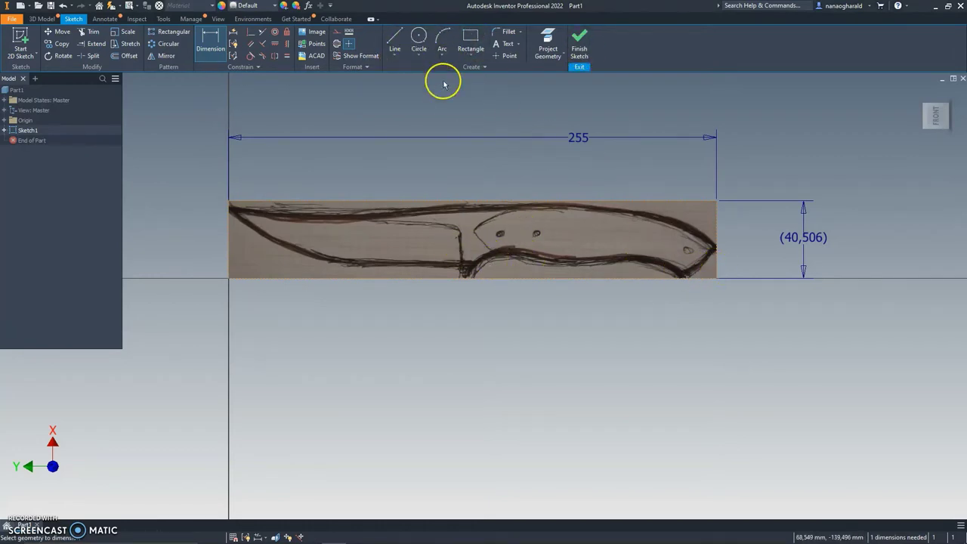
scroll(656, 249, "up", 2)
scroll(647, 233, "up", 2)
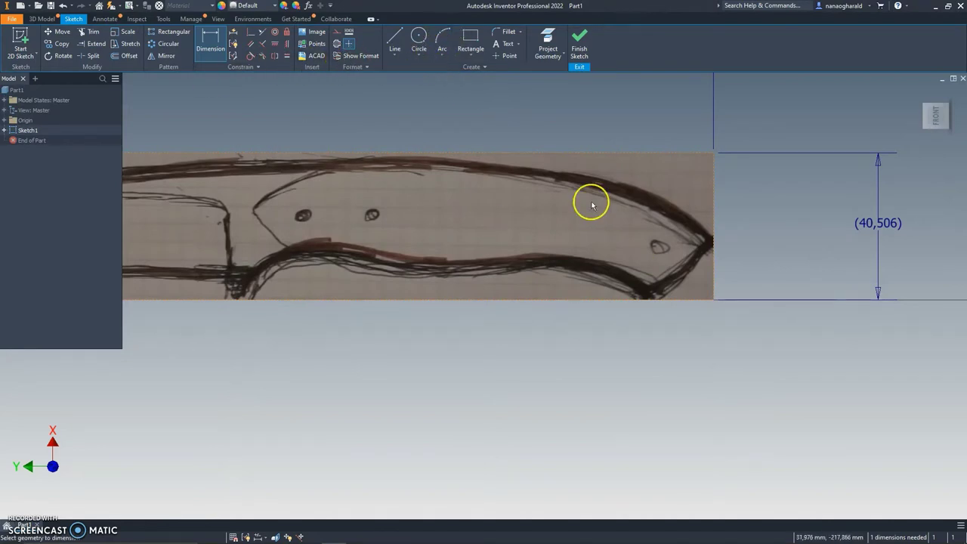
Step: Trace the first part of the handle's lower edge with a three-point arc
left_click(445, 53)
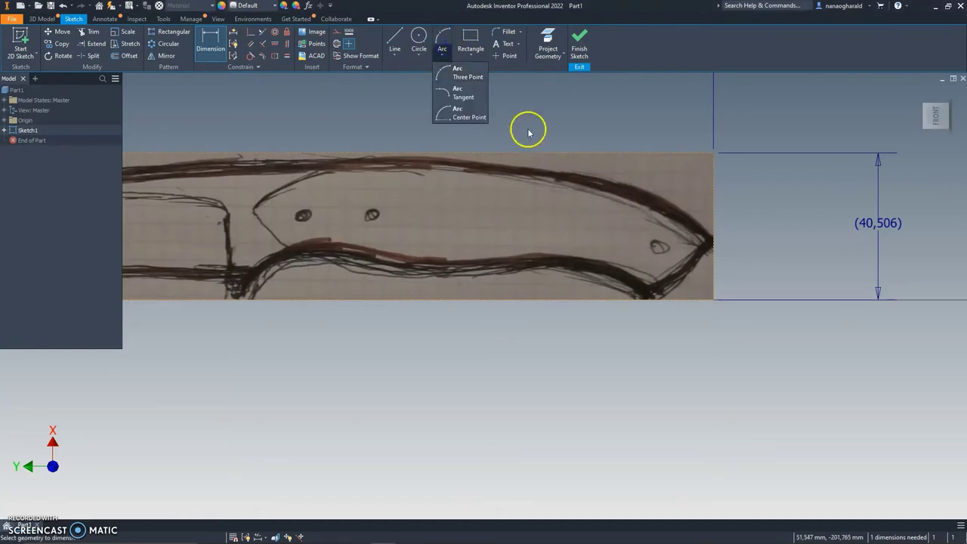
left_click(468, 76)
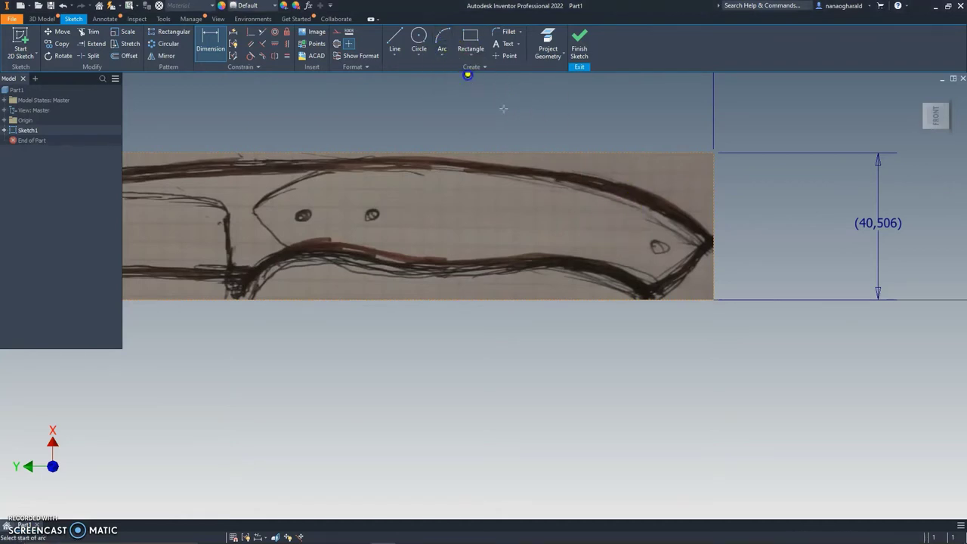
left_click(648, 293)
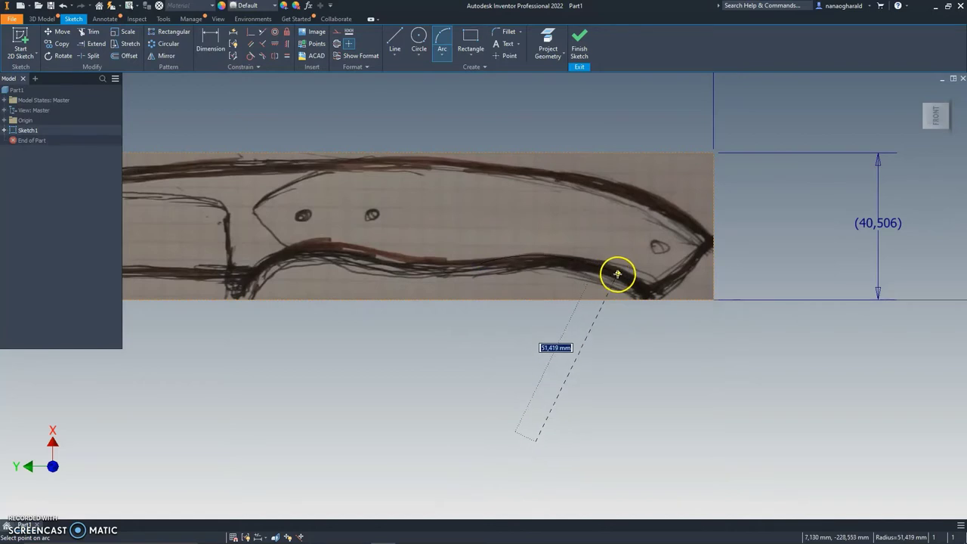
left_click(618, 274)
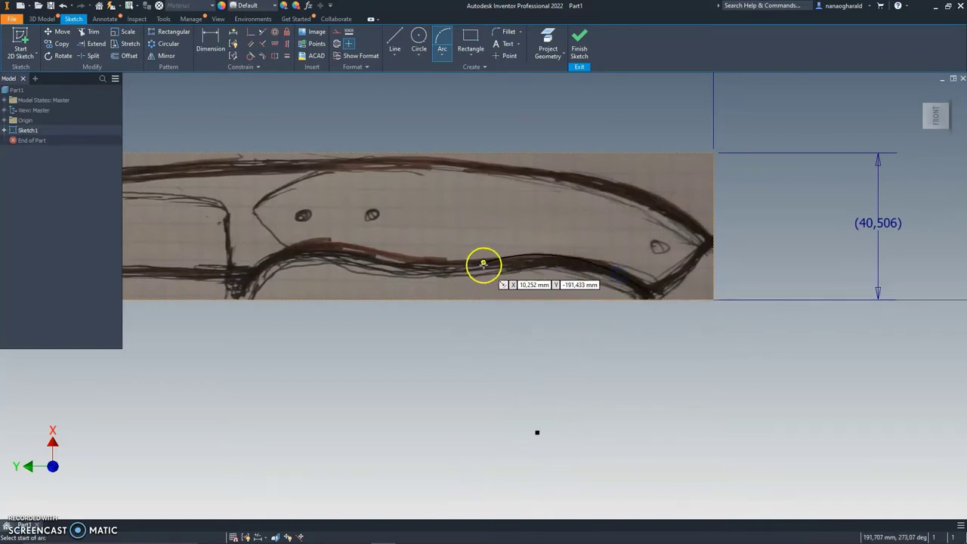
left_click(398, 257)
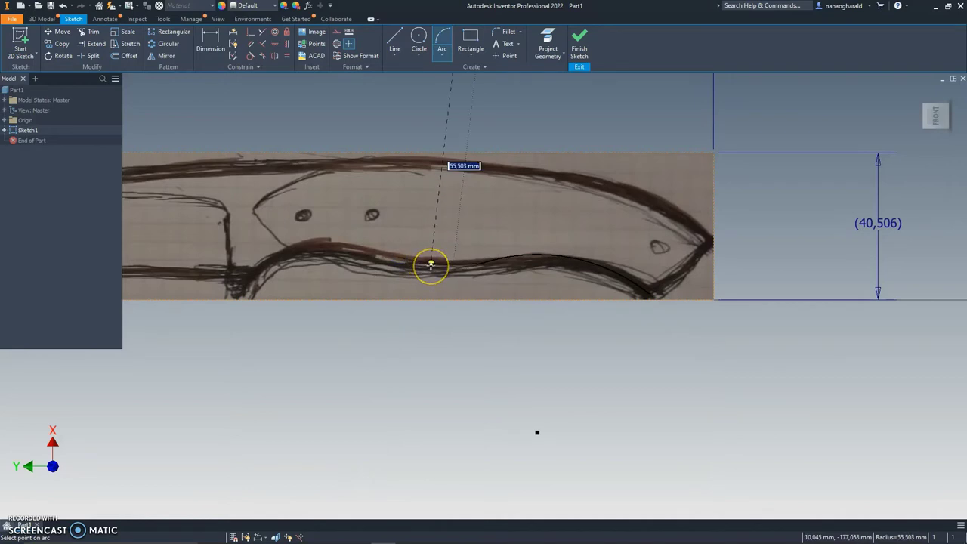
left_click(432, 264)
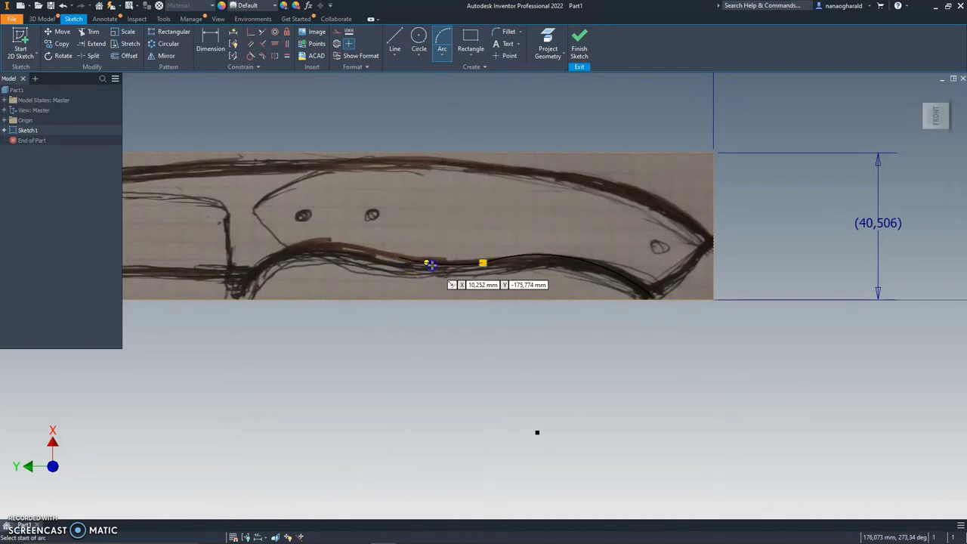
Step: Add a second arc continuing the handle's lower curve to the guard
left_click(398, 256)
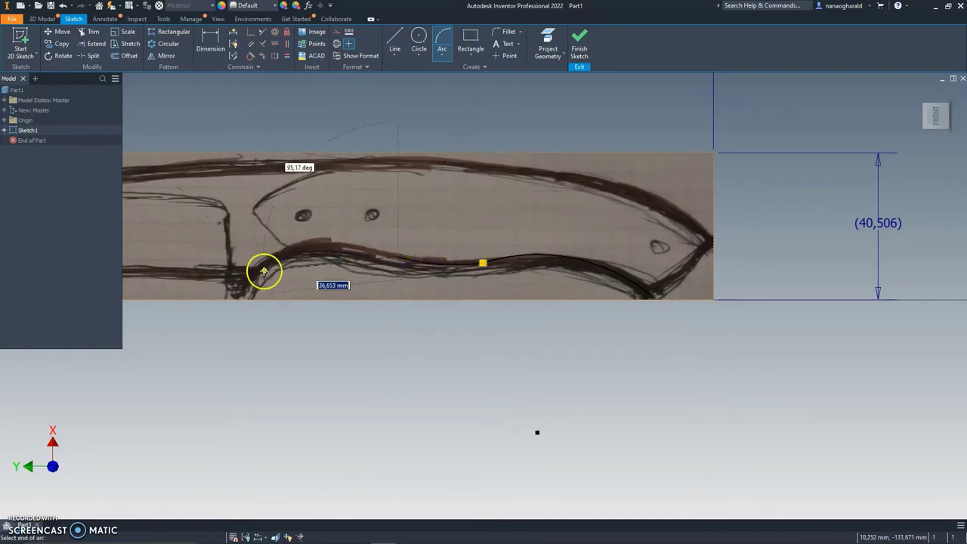
left_click(251, 283)
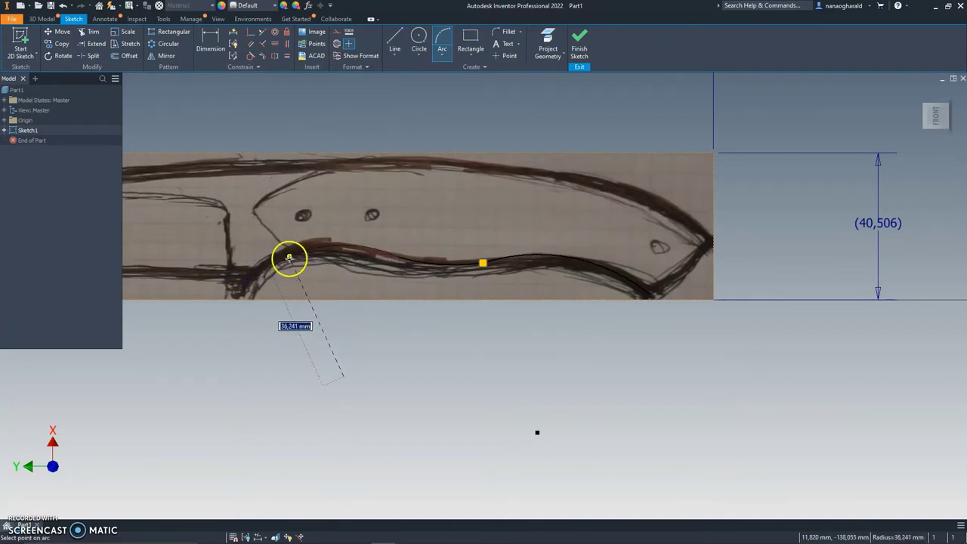
left_click(287, 259)
scroll(410, 267, "down", 2)
scroll(413, 270, "up", 2)
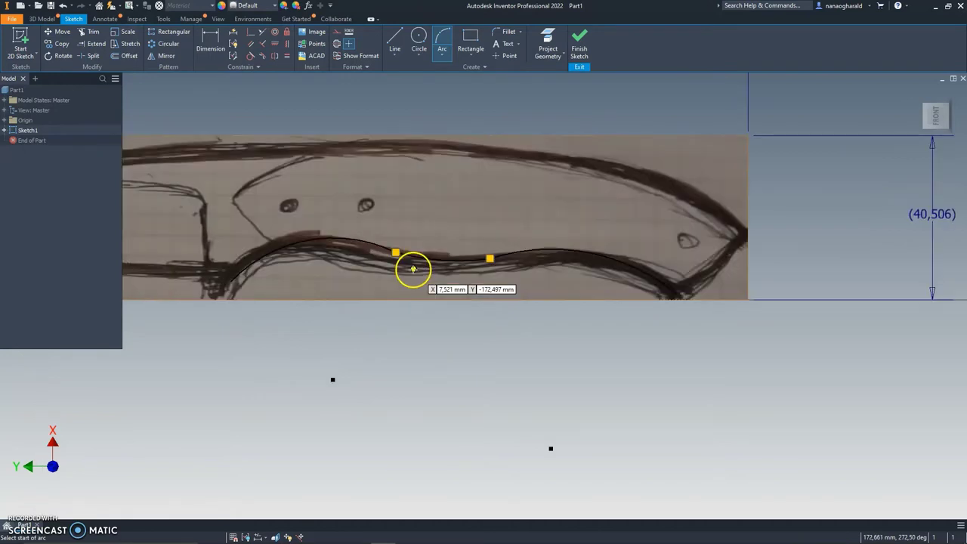
scroll(410, 281, "up", 1)
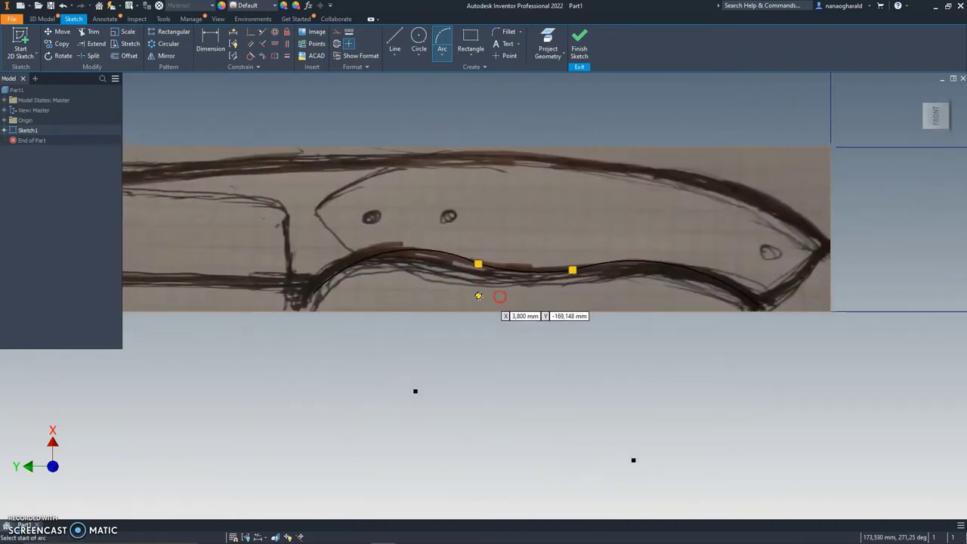
scroll(440, 295, "up", 1)
scroll(453, 294, "down", 1)
scroll(557, 289, "down", 1)
scroll(488, 292, "down", 2)
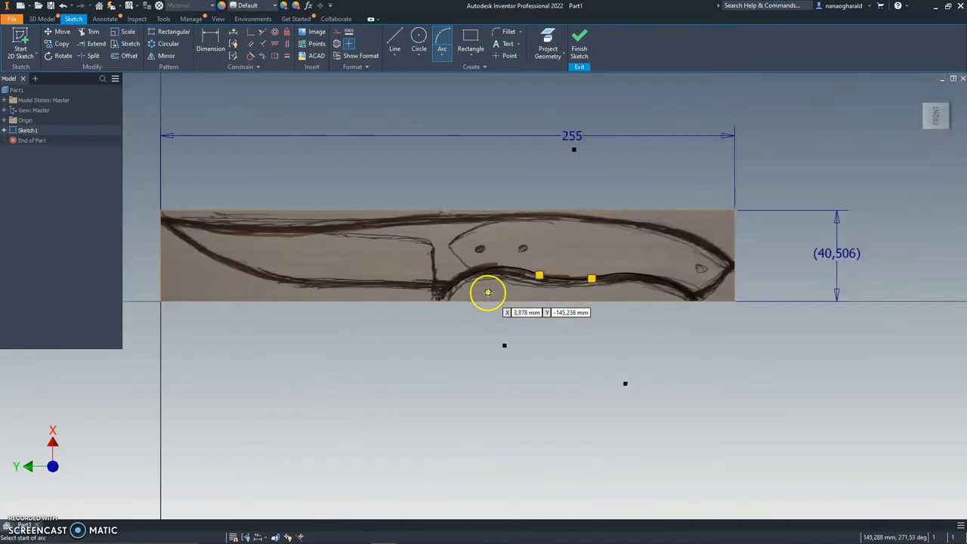
scroll(458, 296, "up", 3)
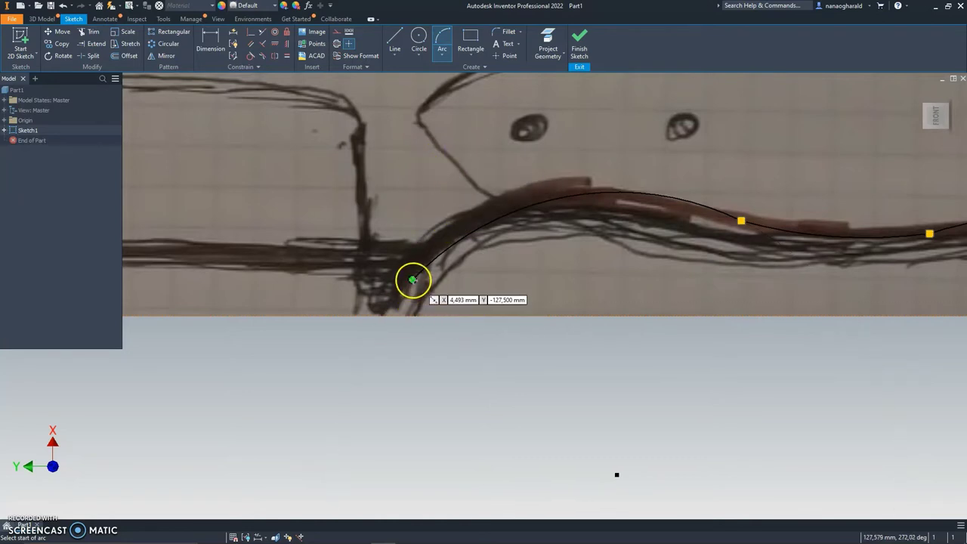
Step: Start an arc from the handle curve's end, then cancel the oversized arc
left_click(398, 39)
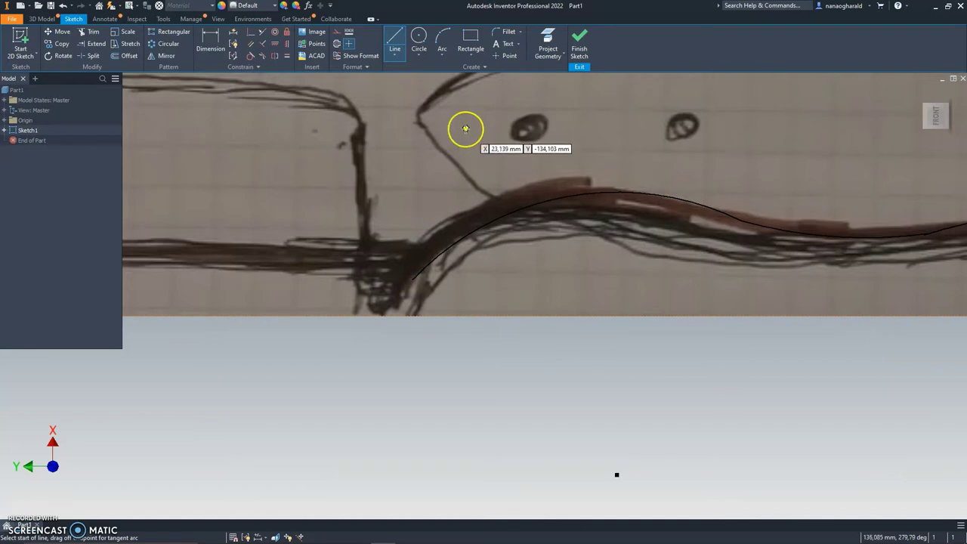
left_click(440, 38)
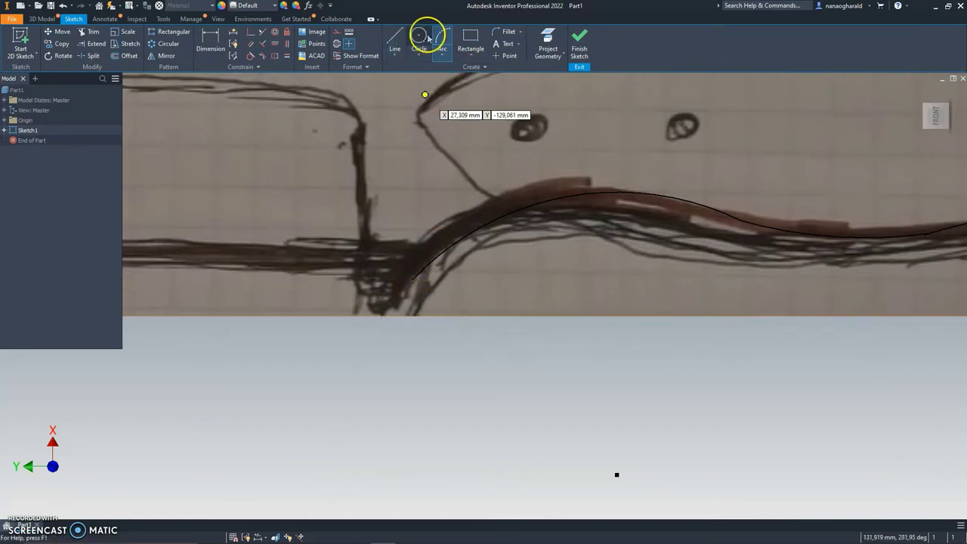
left_click(417, 282)
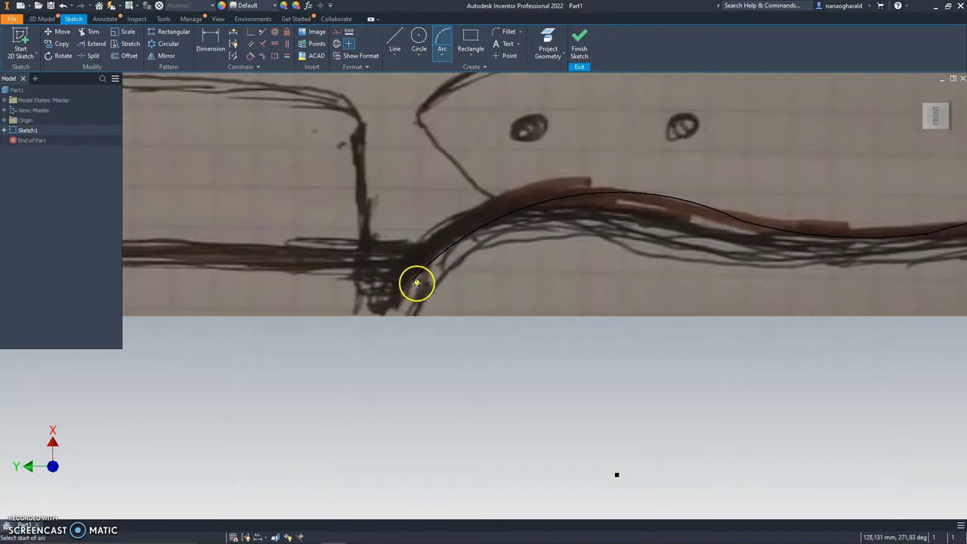
left_click(412, 279)
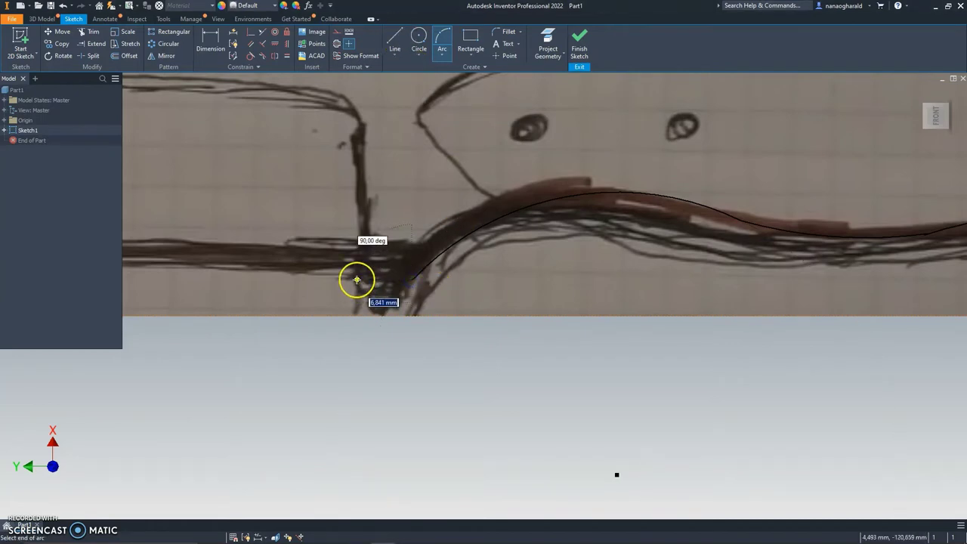
left_click(354, 276)
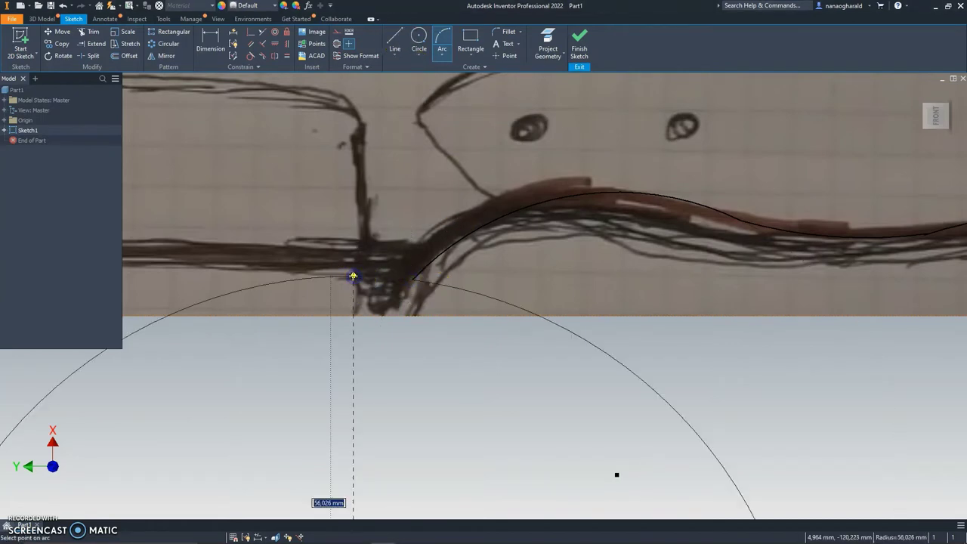
key("Escape")
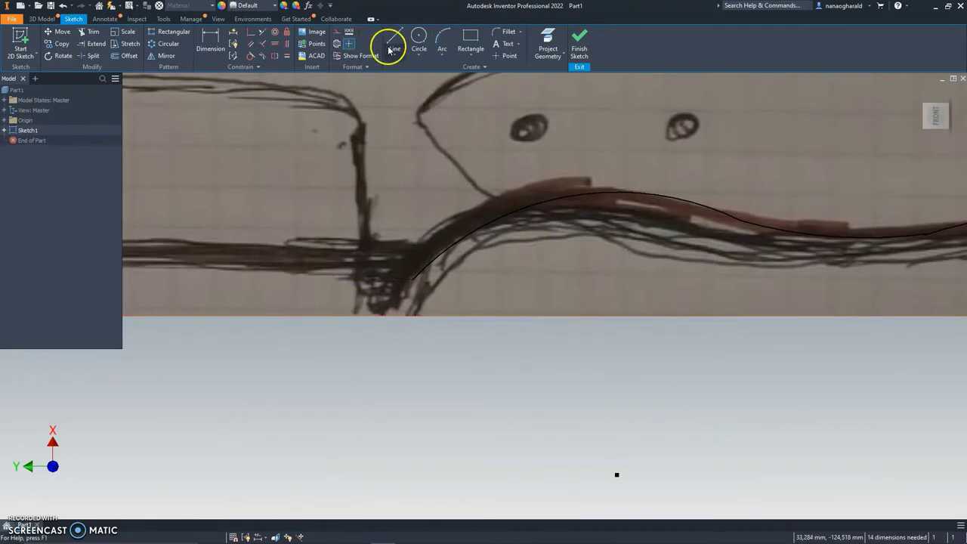
Step: Draw a short horizontal line from the arc's end toward the guard
left_click(390, 43)
left_click(413, 280)
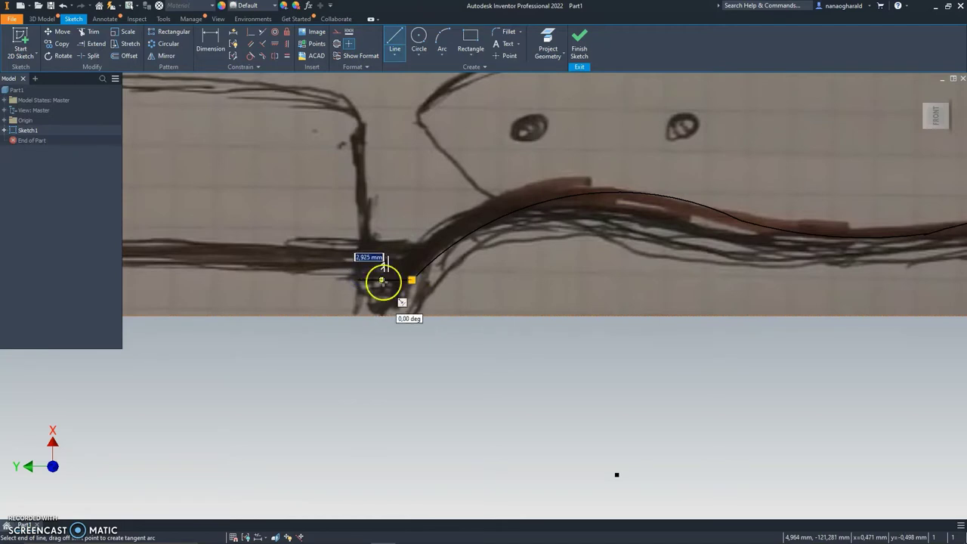
scroll(377, 281, "up", 3)
left_click(426, 329)
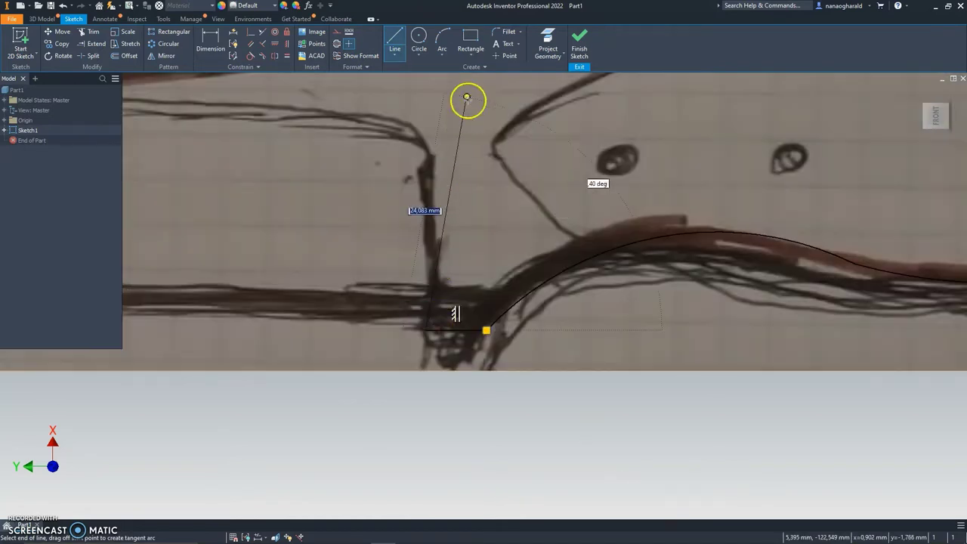
left_click(442, 43)
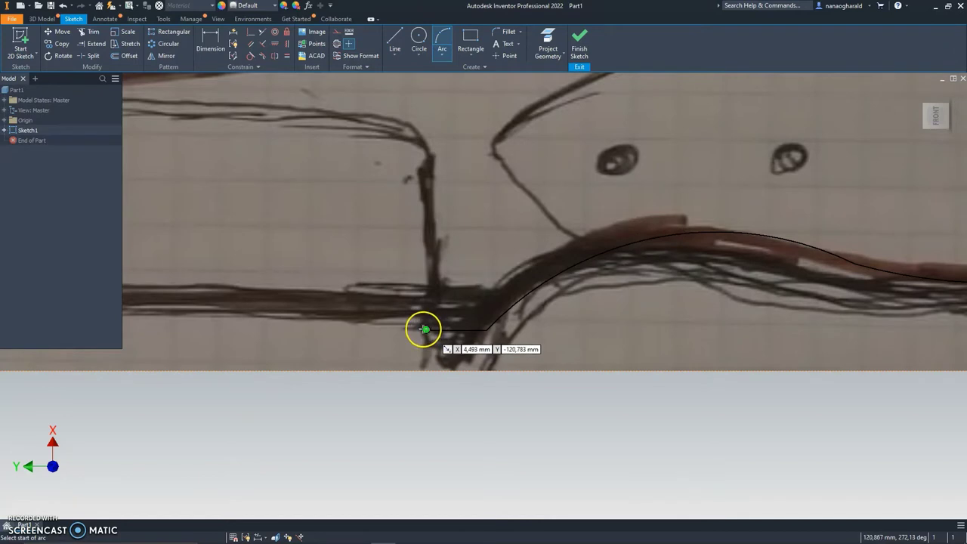
mouse_move(306, 310)
middle_mouse_down()
mouse_move(415, 330)
mouse_move(626, 334)
middle_mouse_up()
scroll(445, 341, "down", 2)
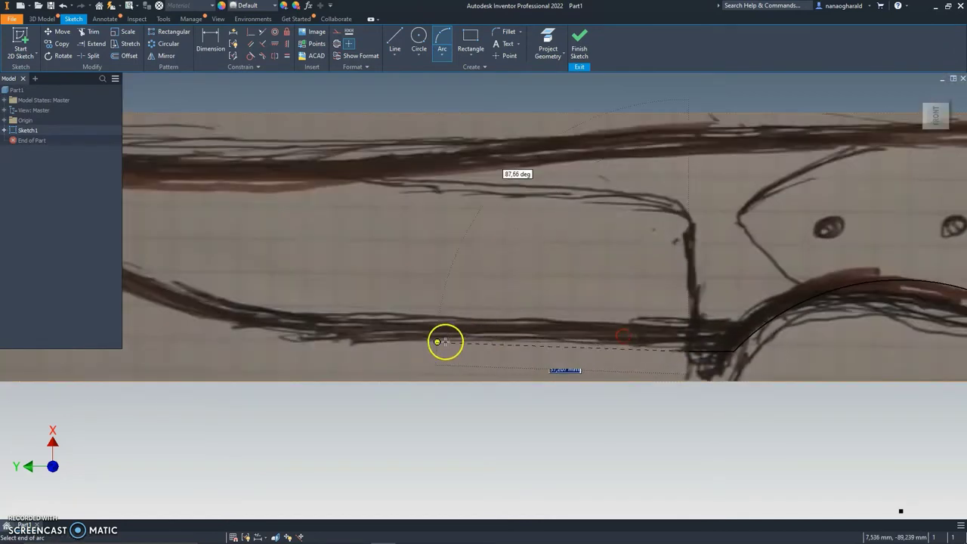
Step: Turn off Visibility for Image1 under Sketch1, leaving only the traced knife outline
key("Escape")
scroll(345, 346, "down", 5)
left_click(25, 131)
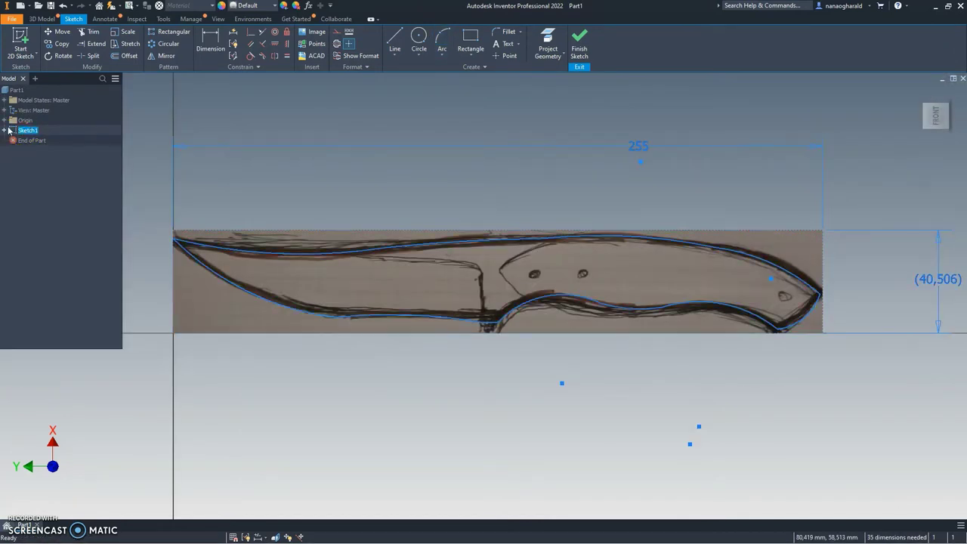
right_click(21, 131)
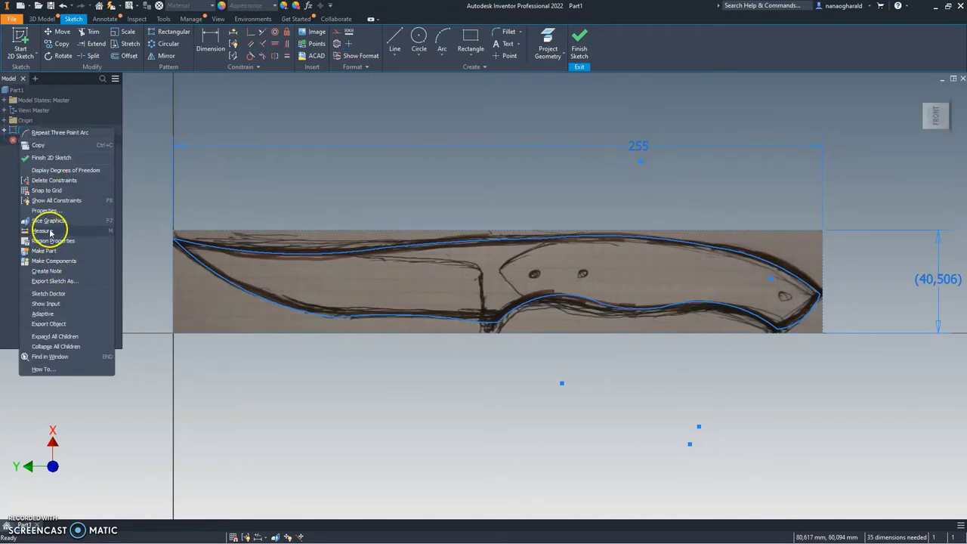
left_click(21, 58)
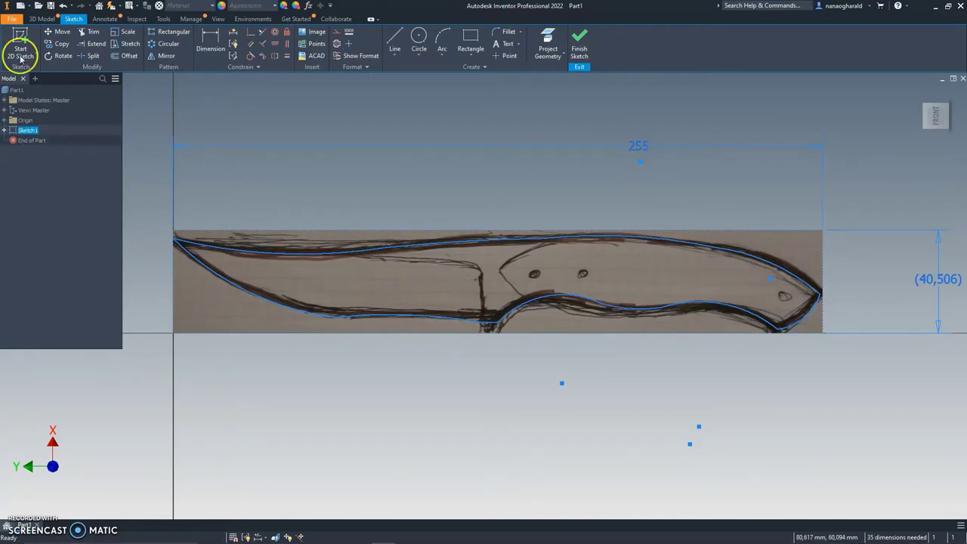
left_click(5, 131)
right_click(26, 141)
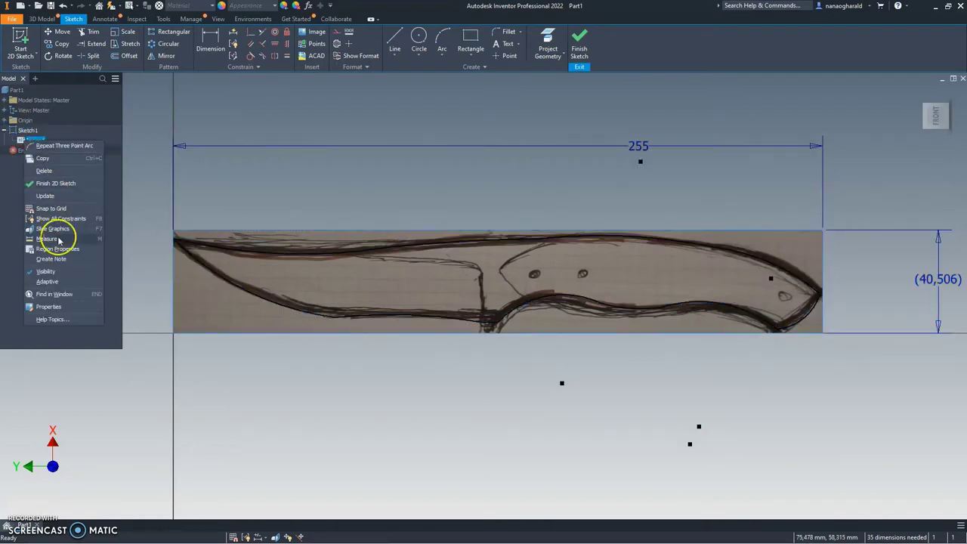
left_click(55, 272)
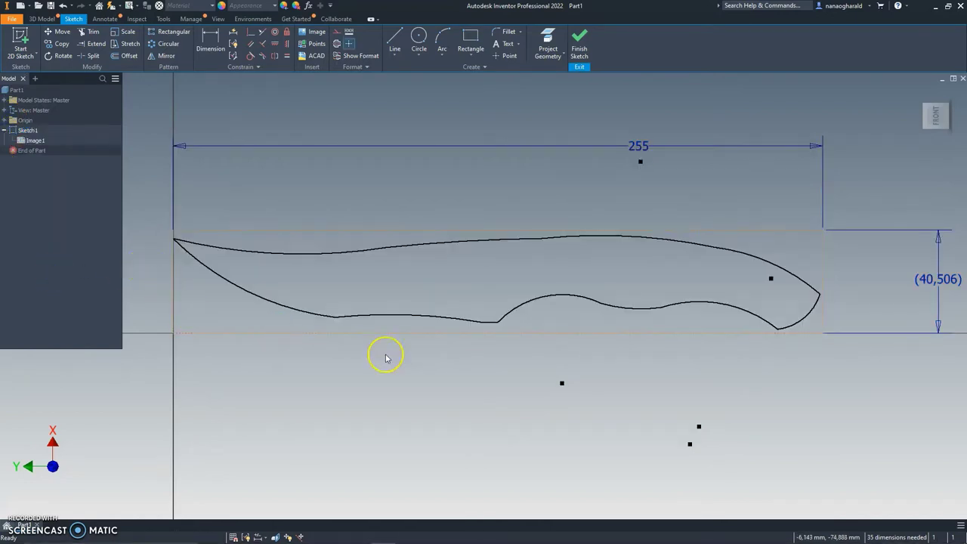
scroll(479, 375, "down", 2)
scroll(482, 367, "up", 3)
middle_click_drag(482, 367, 494, 378)
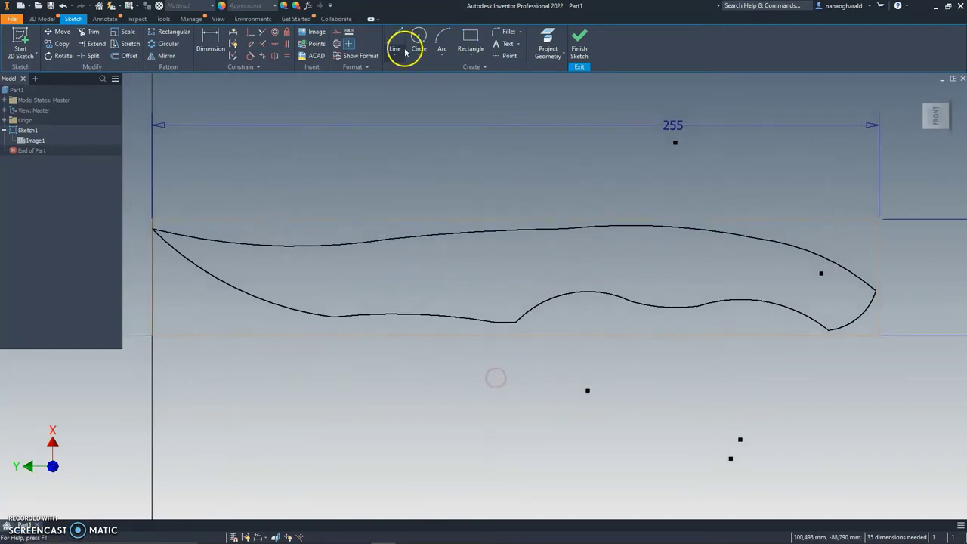
Step: Make neighbouring spine, tip and underside curves tangent, then attempt to save the part
left_click(253, 56)
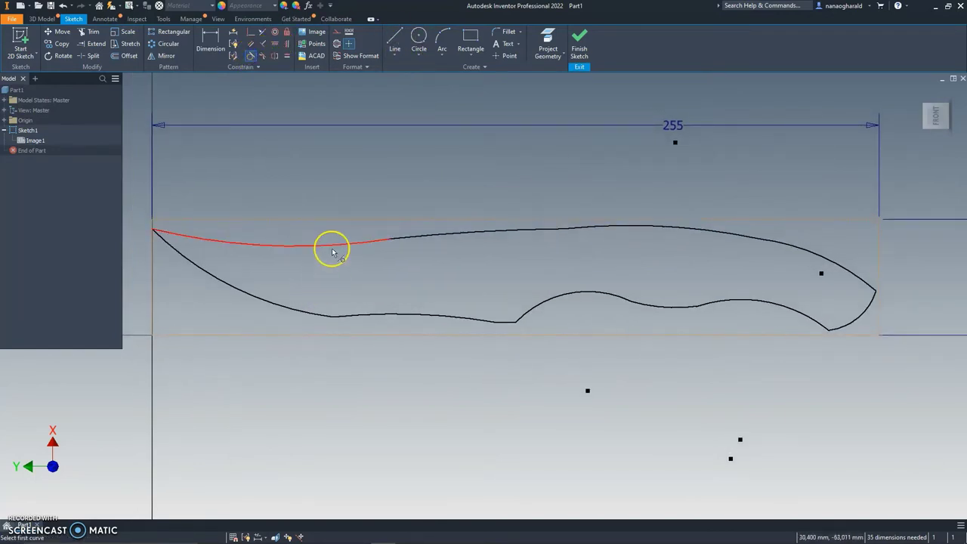
left_click(411, 236)
left_click(589, 223)
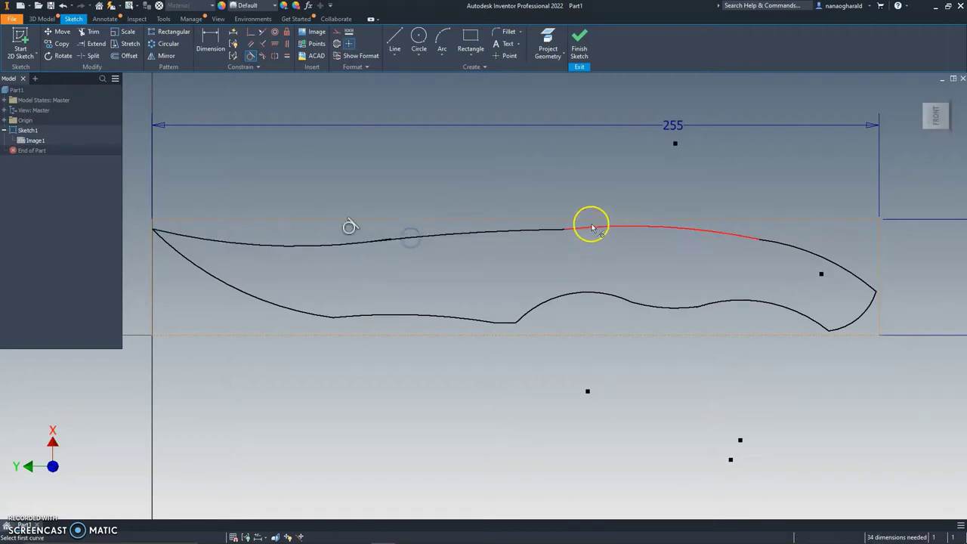
left_click(534, 232)
left_click(585, 227)
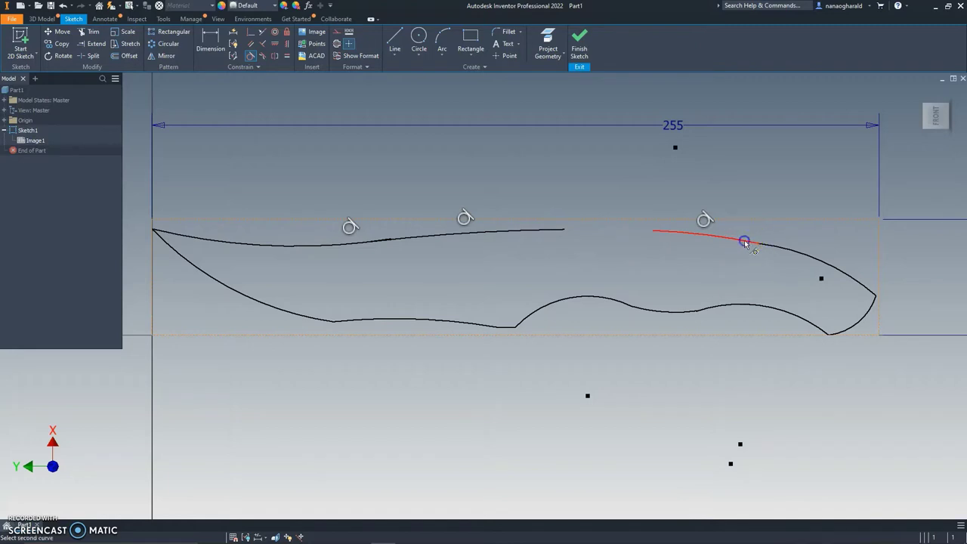
left_click(771, 246)
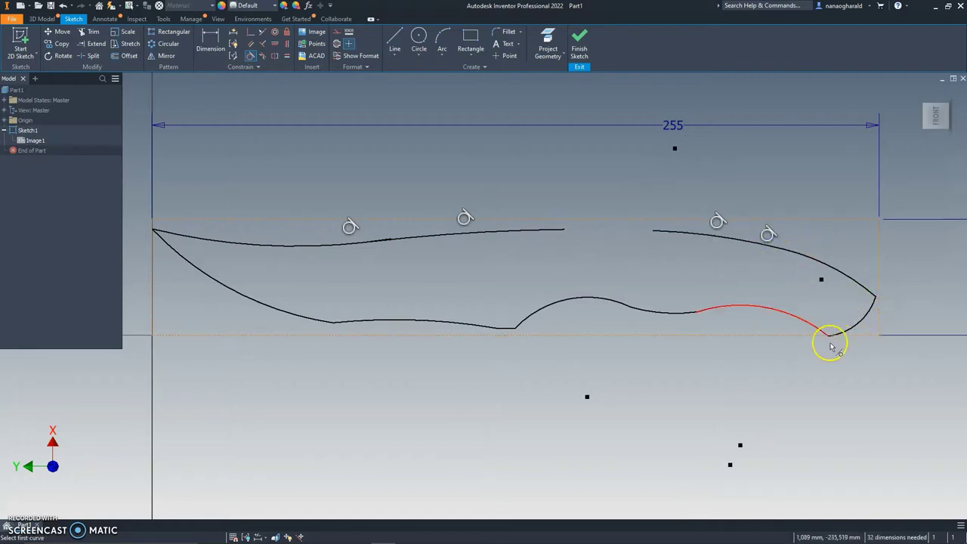
left_click(713, 309)
left_click(683, 313)
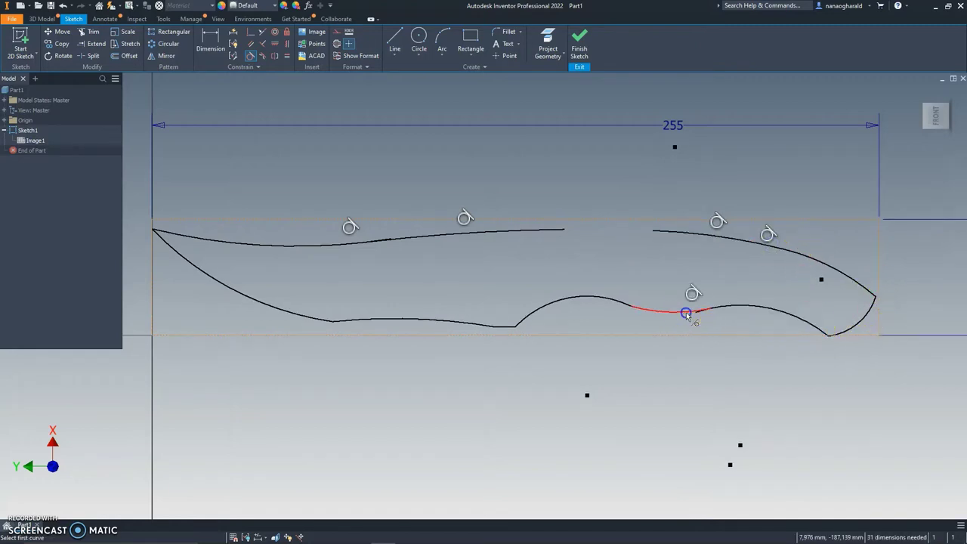
left_click(643, 311)
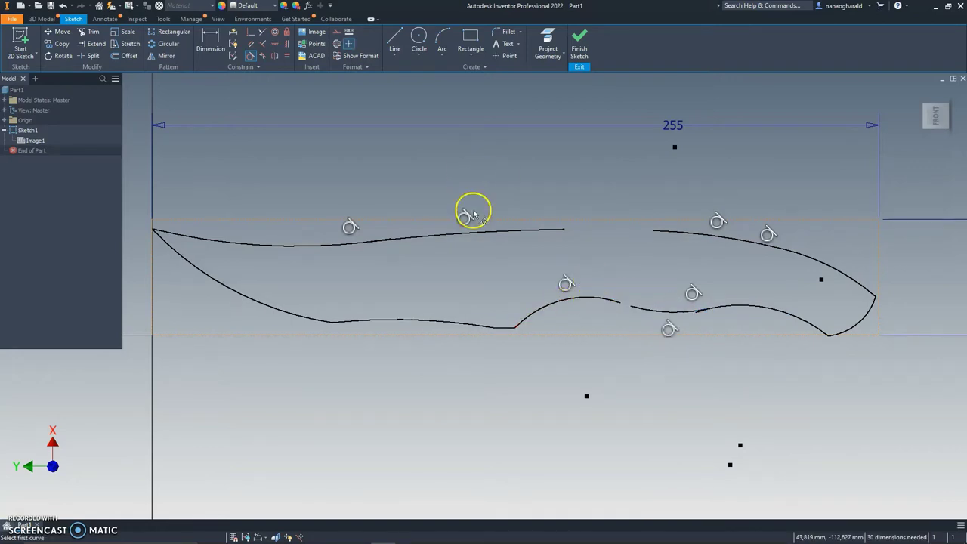
left_click(50, 6)
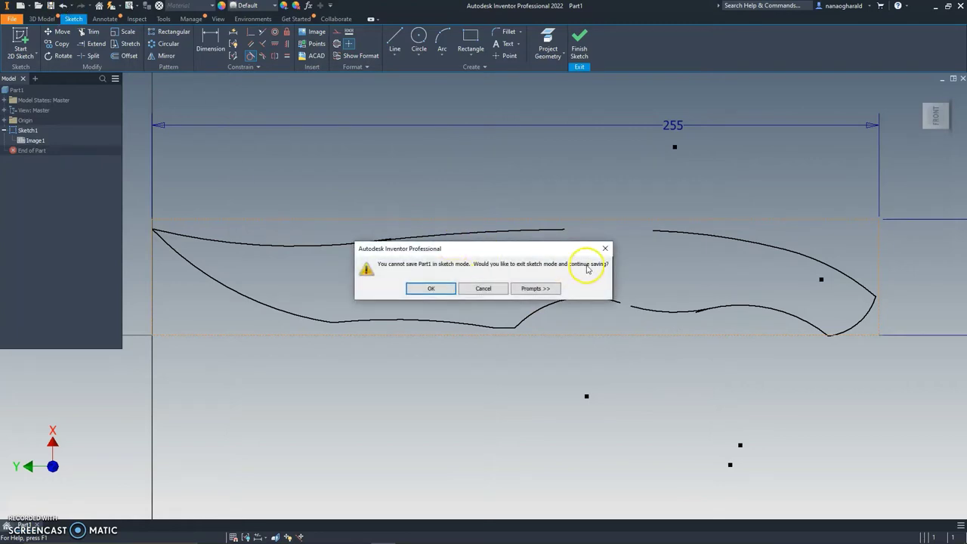
Step: Dismiss the exit-sketch save warning, undo the last change and retry the save
left_click(605, 249)
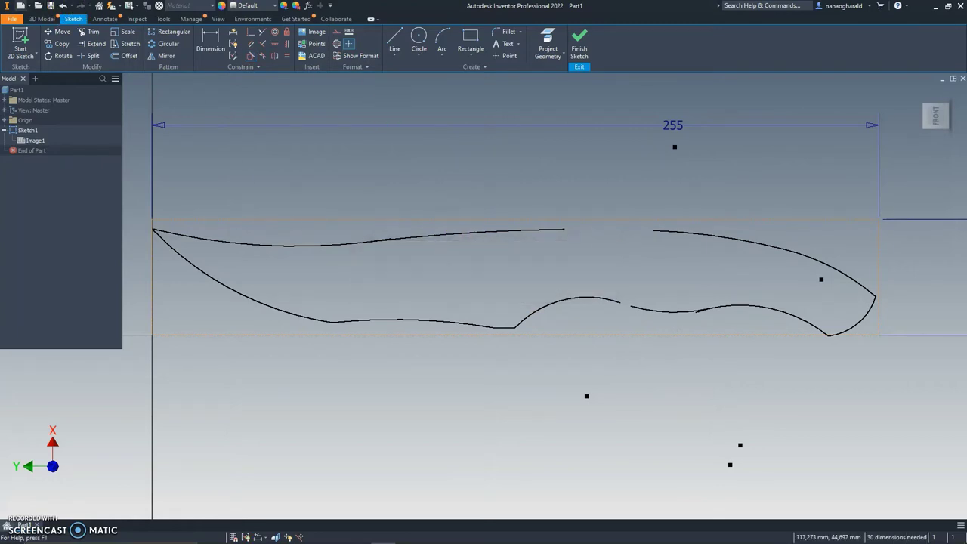
left_click(63, 6)
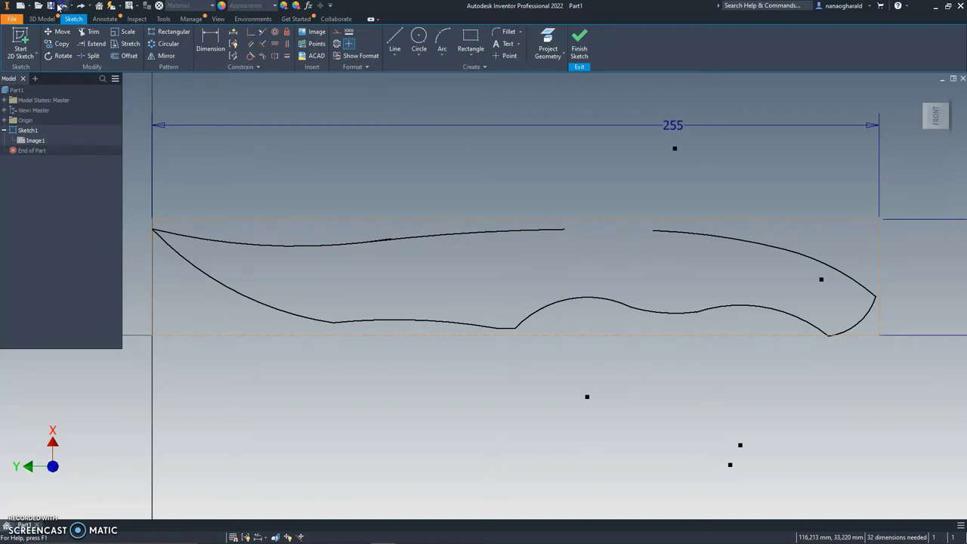
left_click(51, 6)
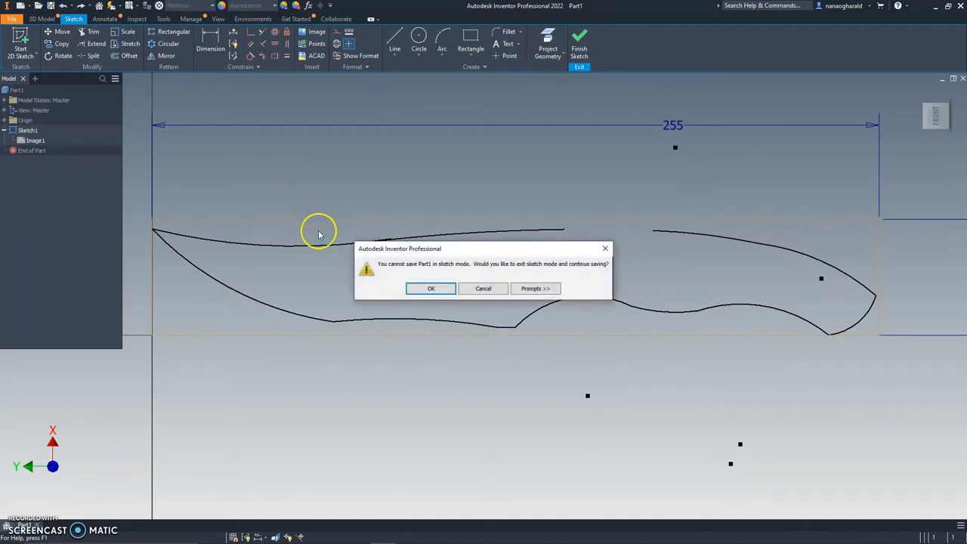
left_click(605, 248)
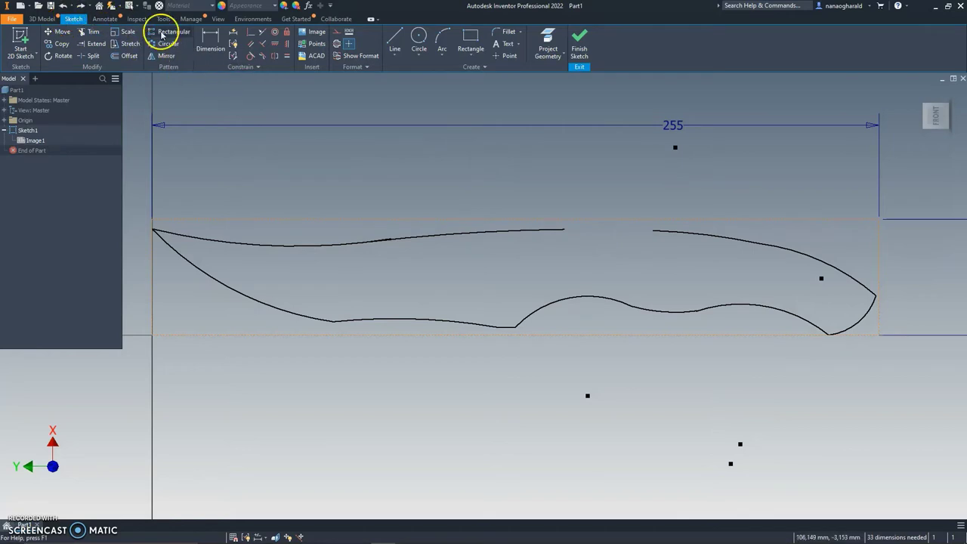
Step: Make the blade's first two top-edge curves tangent to each other
left_click(251, 56)
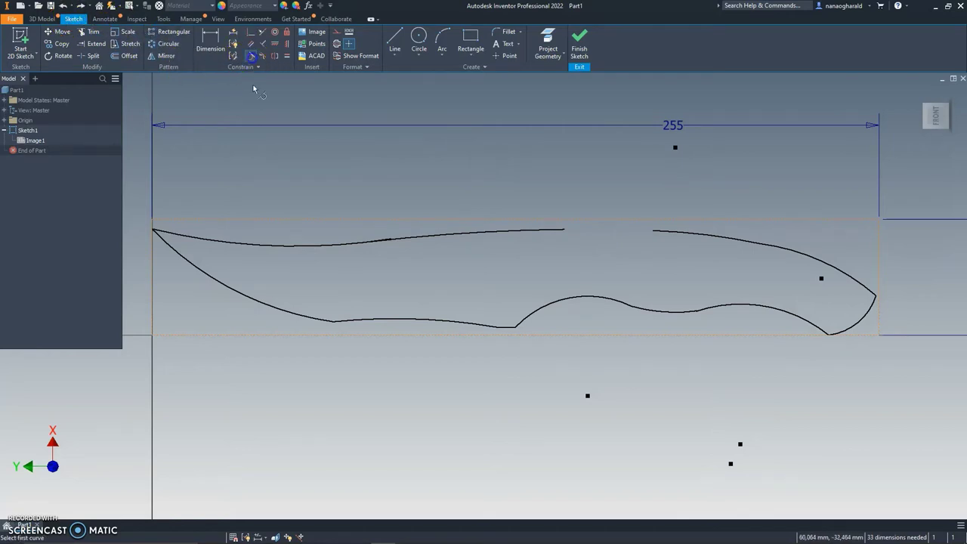
left_click(229, 241)
left_click(412, 234)
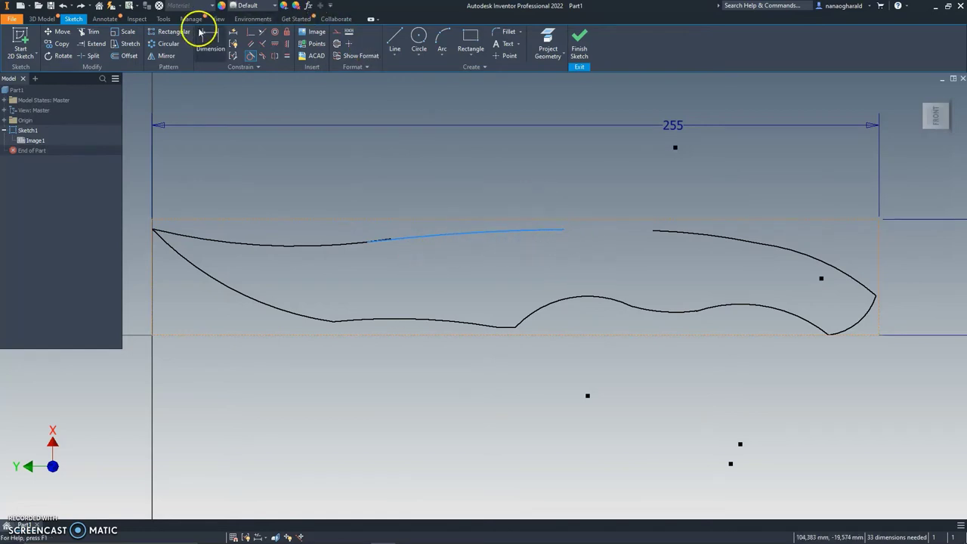
Step: Draw a three-point arc bridging the gap in the knife's top edge
left_click(442, 43)
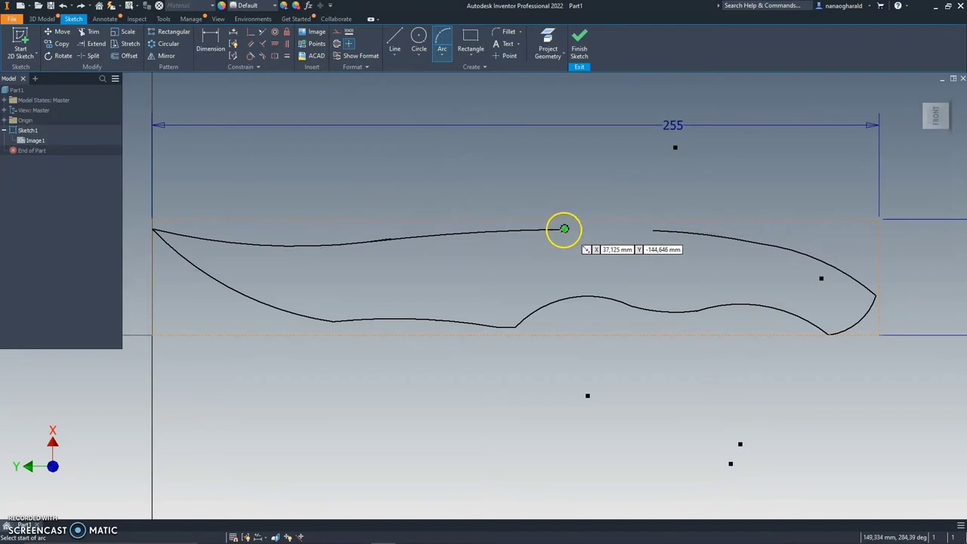
left_click_drag(564, 229, 653, 229)
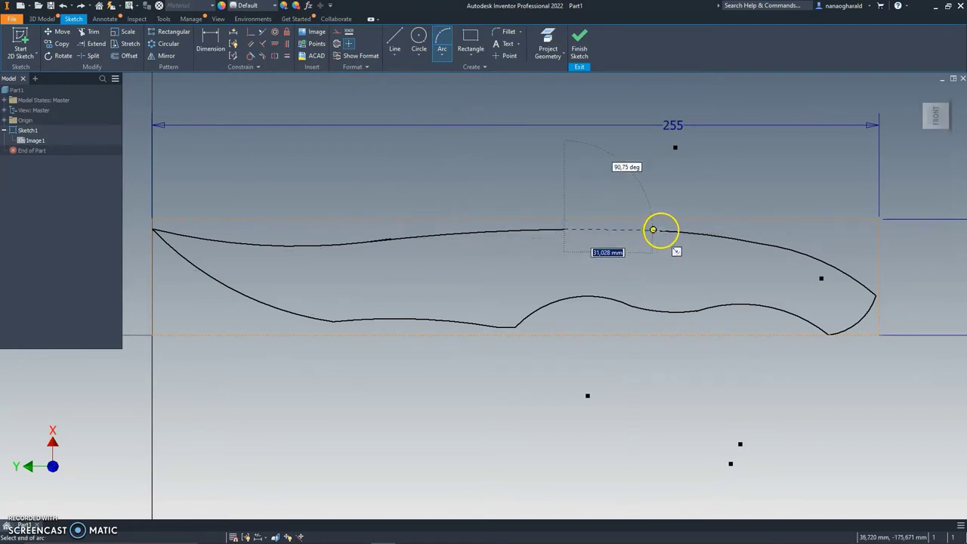
left_click(654, 229)
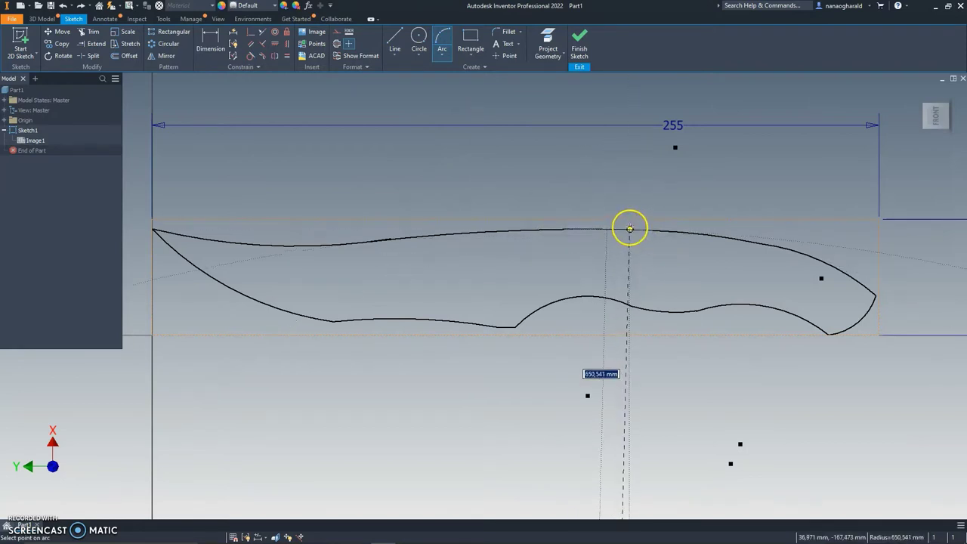
left_click(592, 231)
key("Escape")
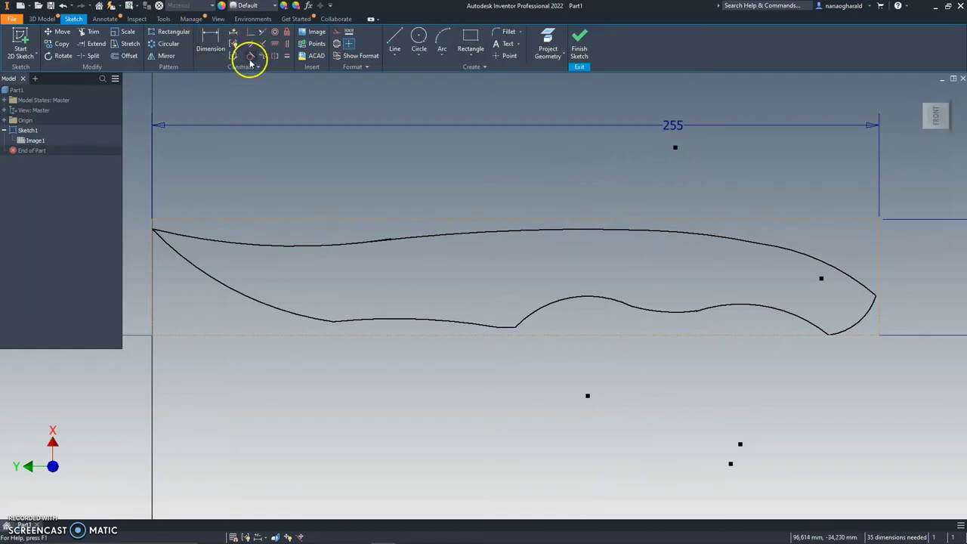
Step: Make the new arc tangent to the neighbouring top-edge curves
left_click(250, 58)
left_click(610, 232)
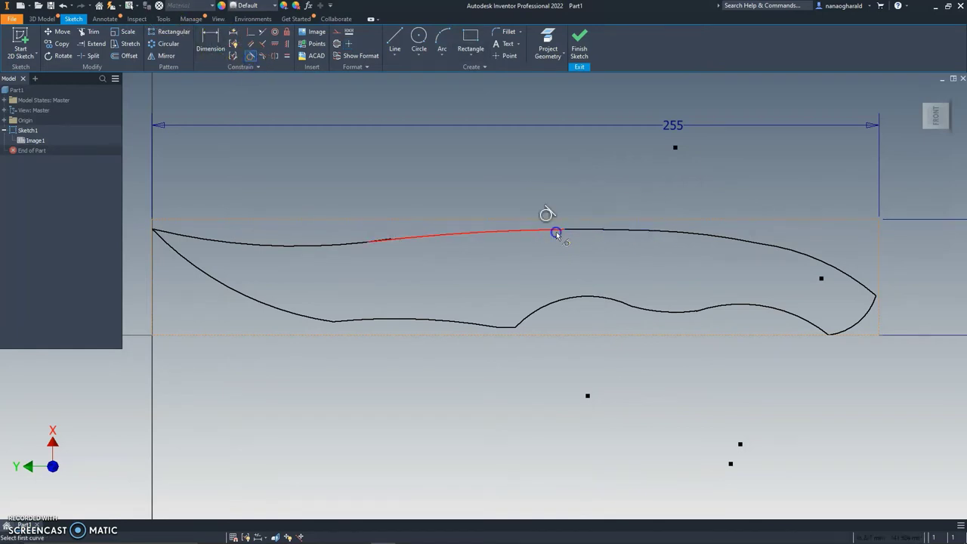
left_click(659, 230)
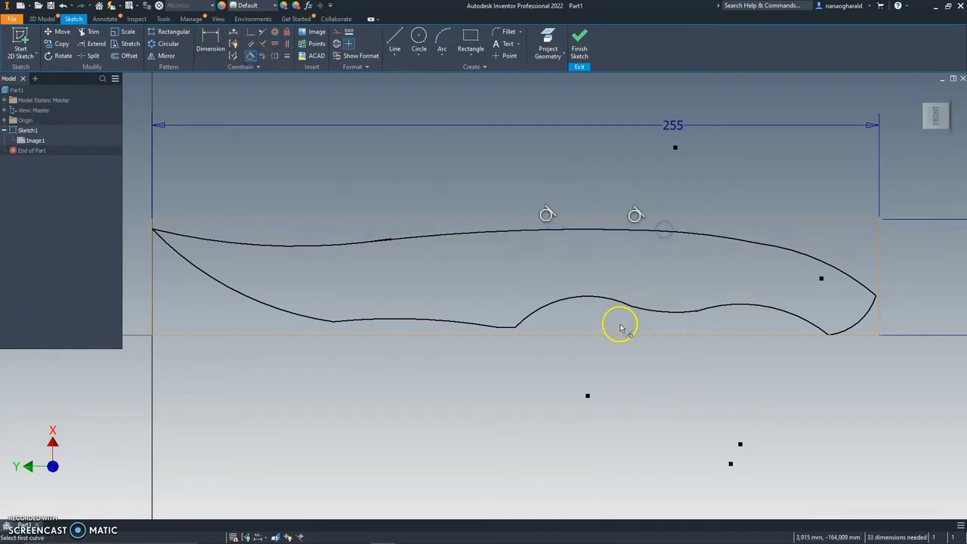
scroll(618, 320, "up", 3)
scroll(619, 322, "down", 4)
middle_click_drag(621, 324, 601, 316)
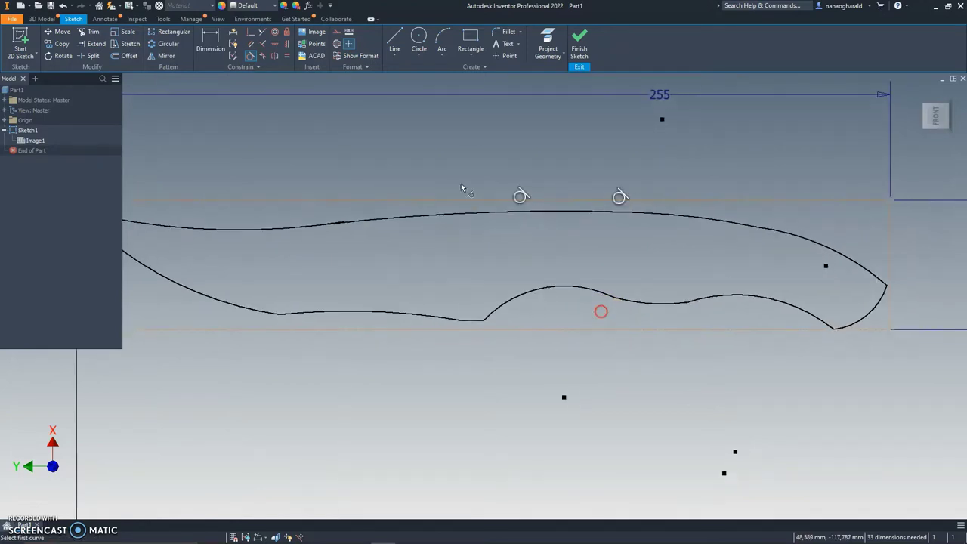
left_click(201, 40)
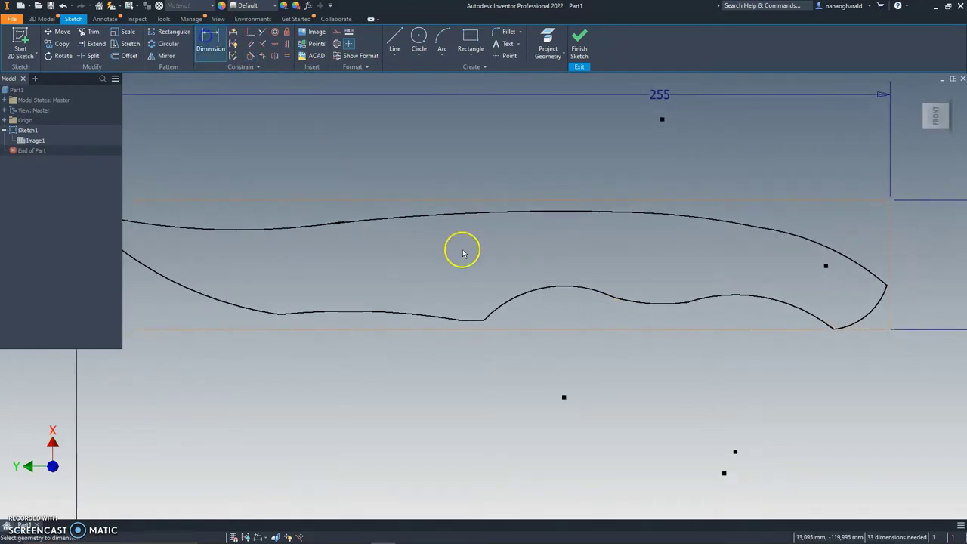
Step: Dimension the handle underside from finger guard to rear bottom corner at 109,798 mm
left_click(483, 322)
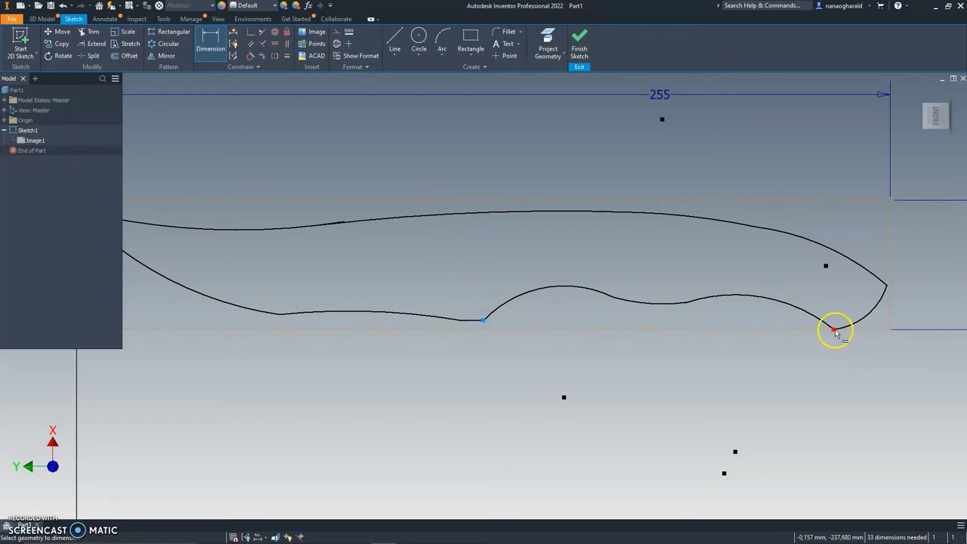
left_click(833, 329)
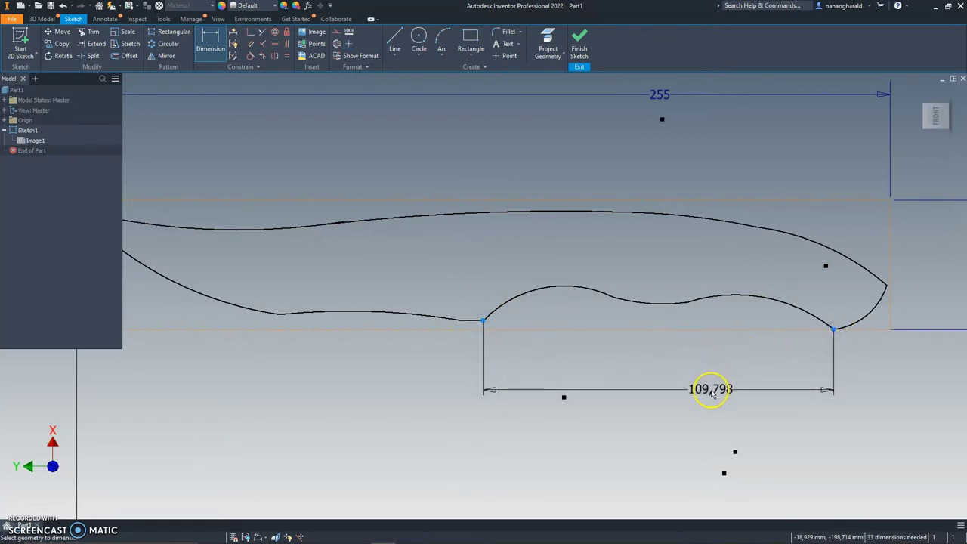
left_click(713, 394)
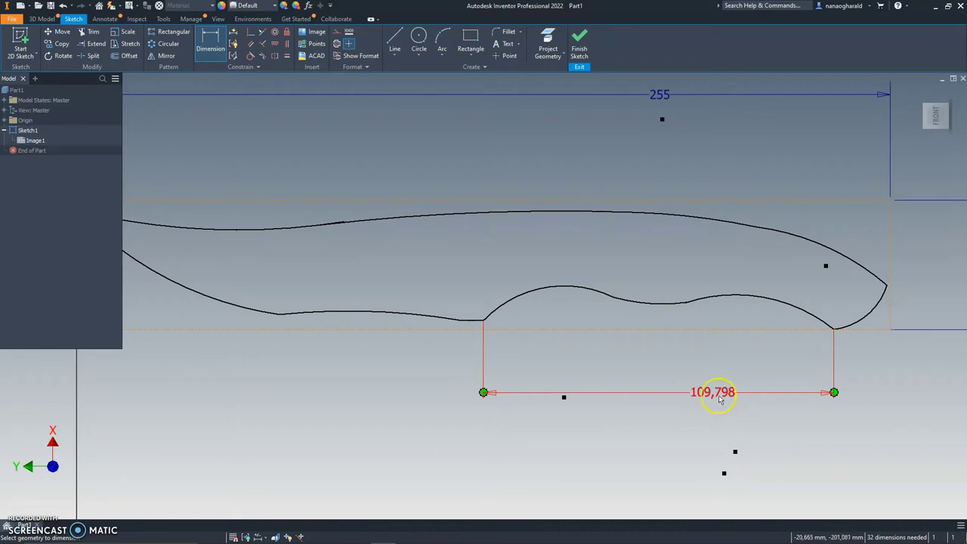
left_click(719, 399)
Step: Try a Tangent constraint on the handle curves and dismiss the constraint-already-exists warning
scroll(695, 393, "down", 2)
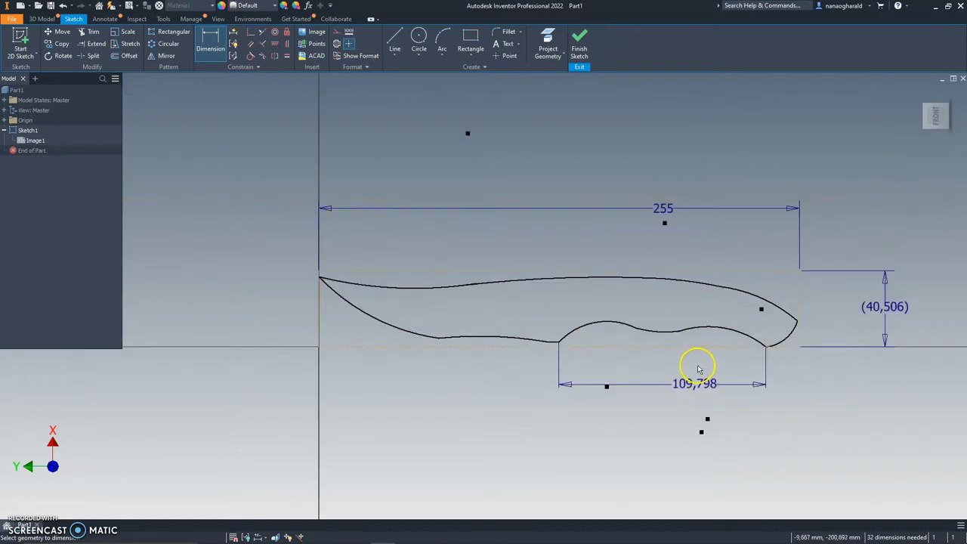
scroll(699, 369, "up", 3)
scroll(632, 363, "down", 2)
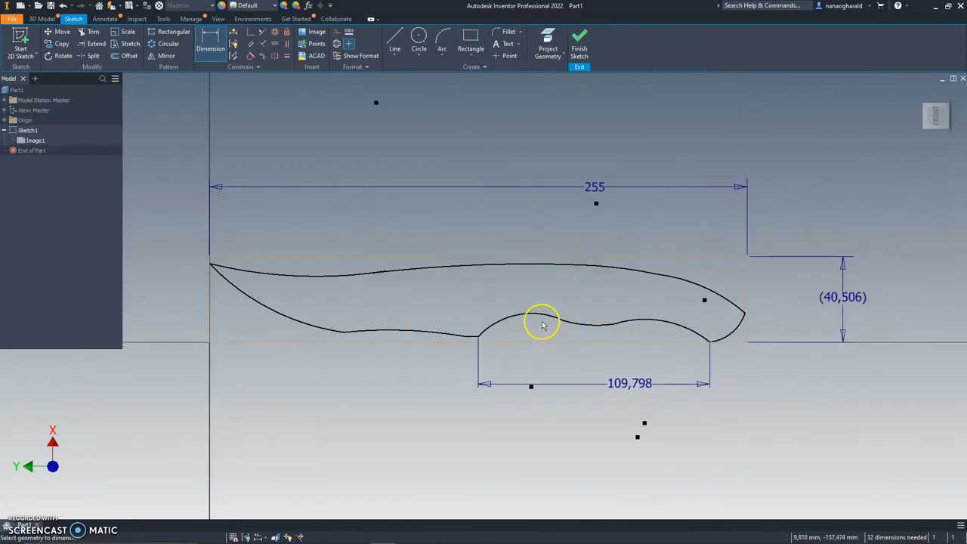
scroll(541, 325, "up", 2)
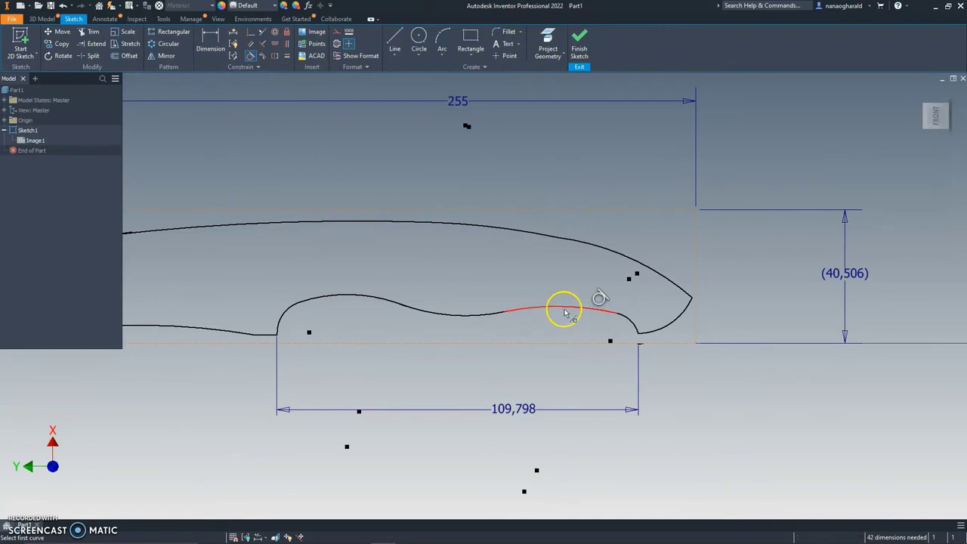
left_click(454, 321)
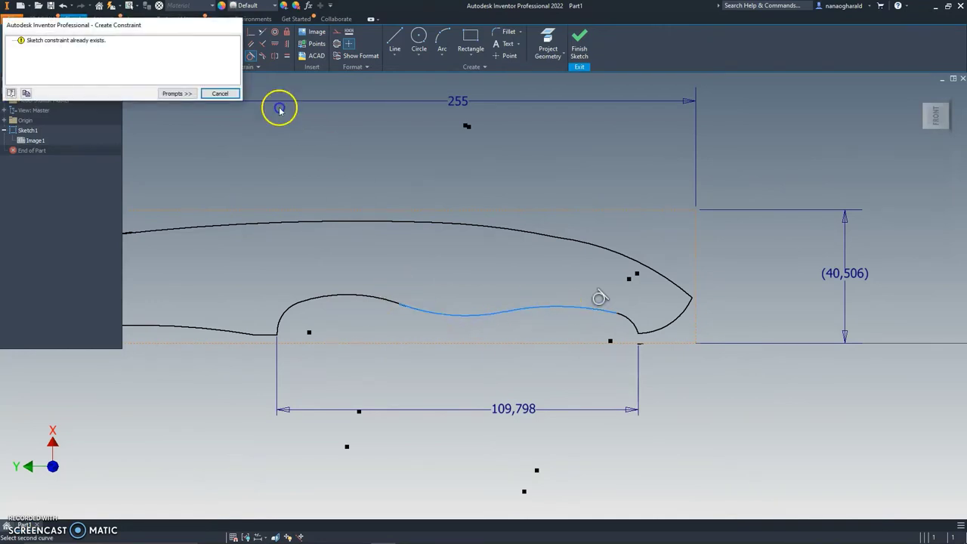
left_click(218, 93)
Step: Trim away the overlapping curve end on the blade edge
scroll(363, 280, "up", 3)
scroll(408, 306, "up", 2)
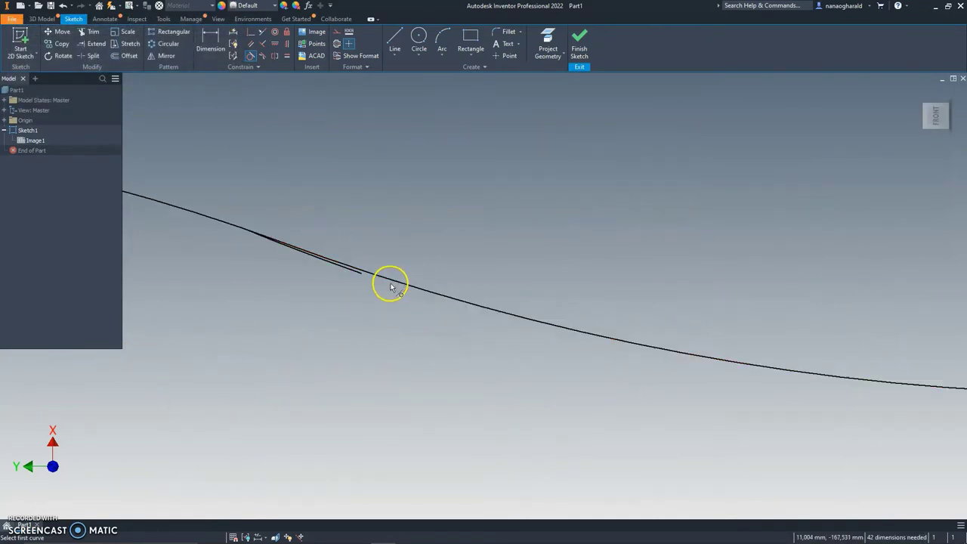
left_click(90, 32)
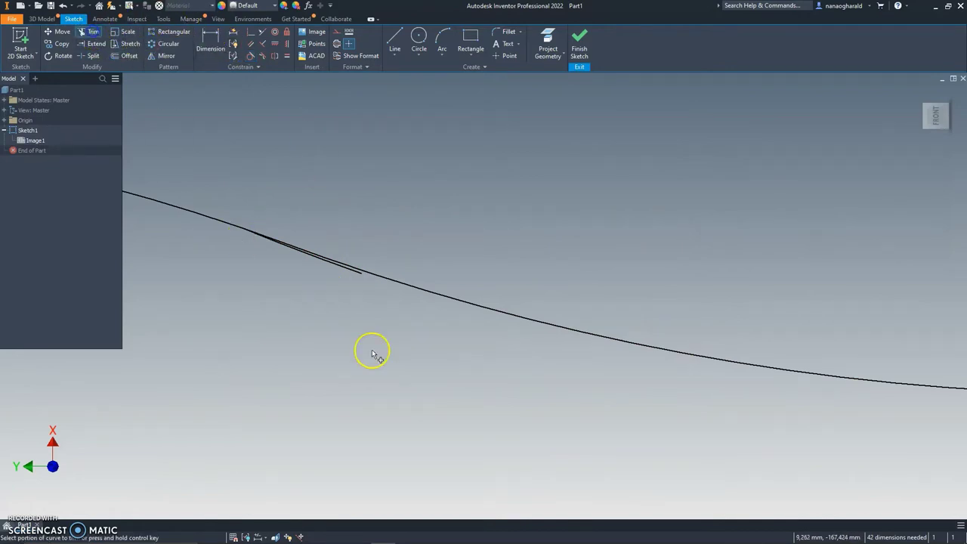
left_click(341, 269)
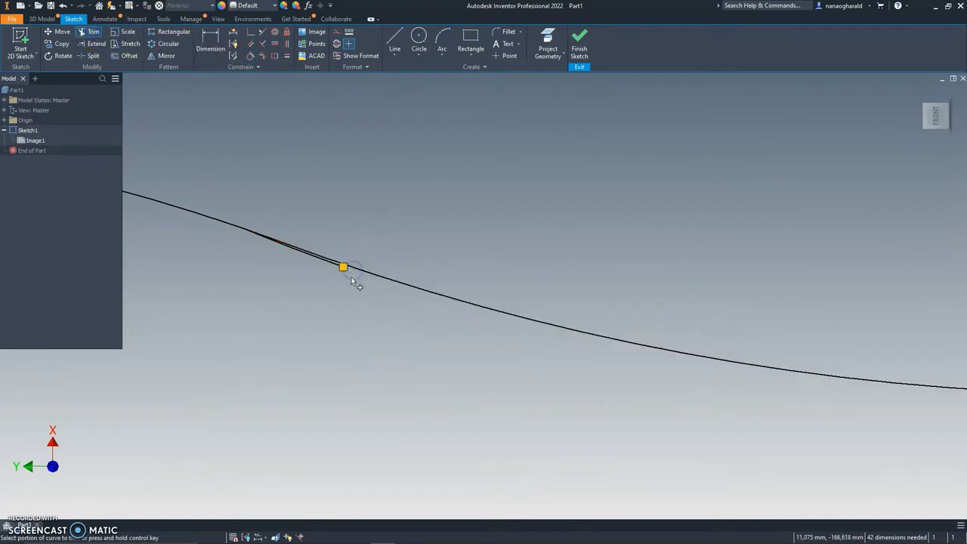
scroll(337, 264, "up", 5)
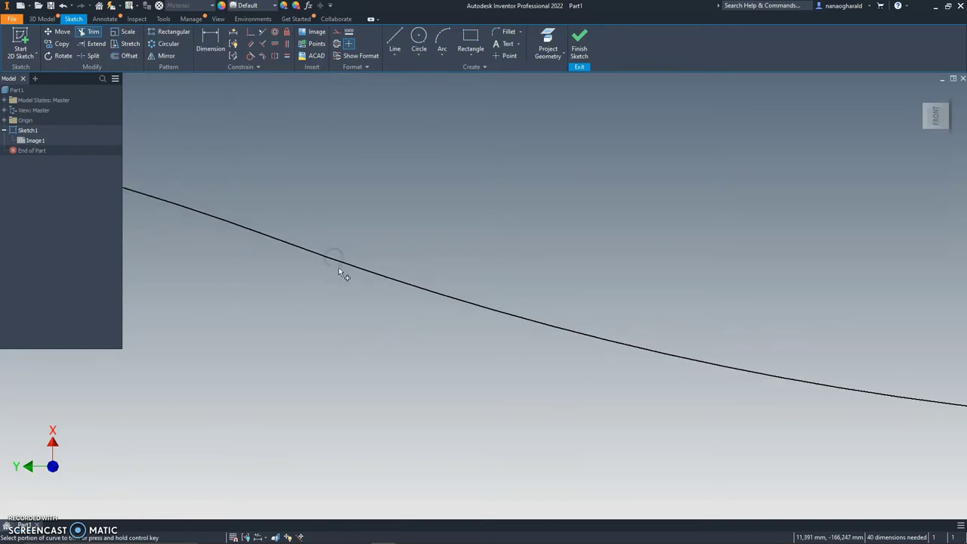
scroll(337, 272, "up", 3)
Step: Trim the overlapping segment on the spine's top edge and recentre the outline
mouse_move(334, 274)
middle_mouse_down()
mouse_move(486, 308)
mouse_move(653, 329)
middle_mouse_up()
scroll(486, 310, "up", 3)
scroll(485, 318, "up", 3)
scroll(499, 320, "down", 6)
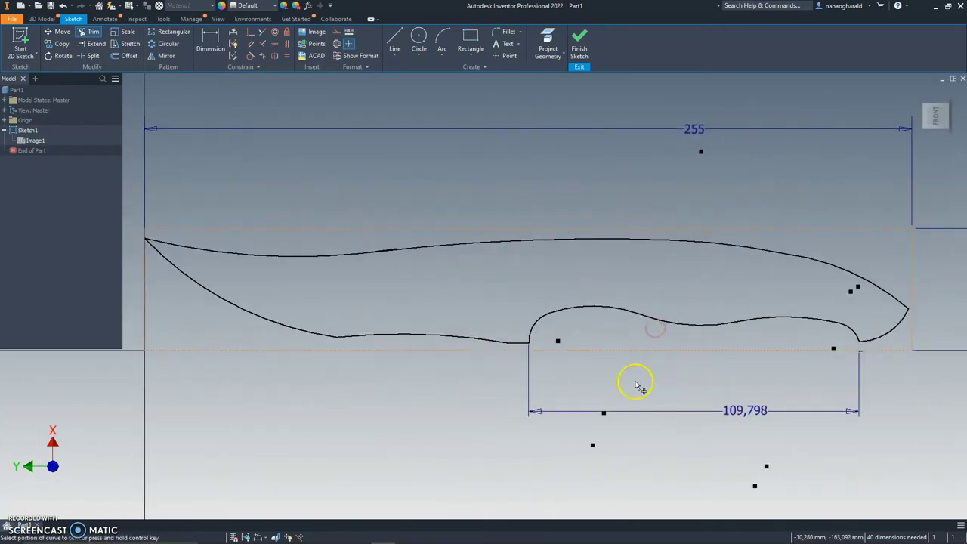
scroll(319, 252, "down", 2)
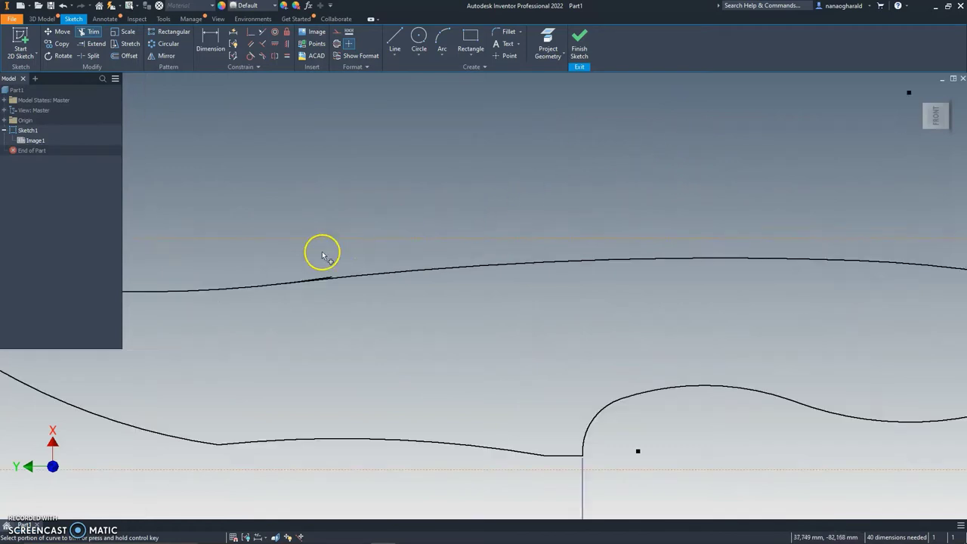
scroll(316, 315, "down", 2)
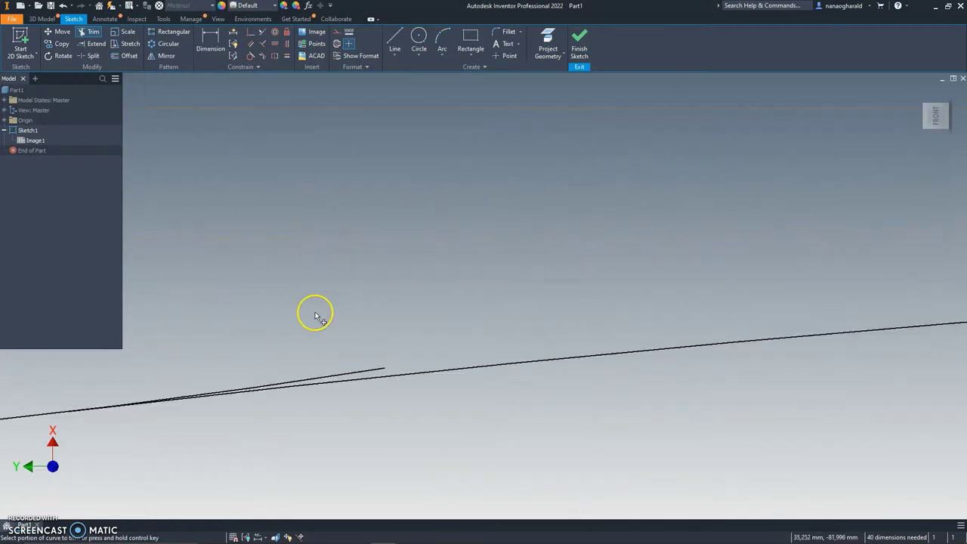
left_click(377, 369)
scroll(390, 329, "up", 3)
scroll(405, 320, "up", 3)
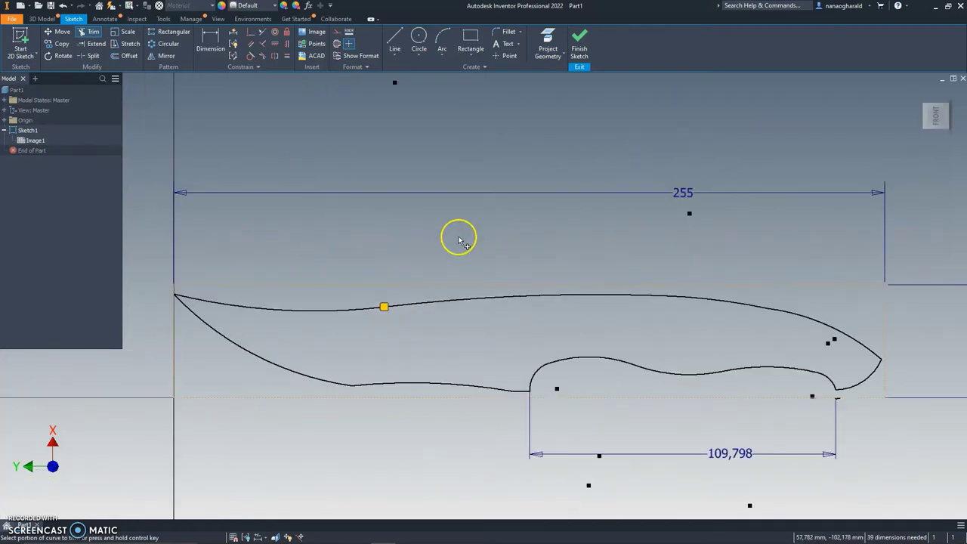
middle_click_drag(520, 177, 483, 136)
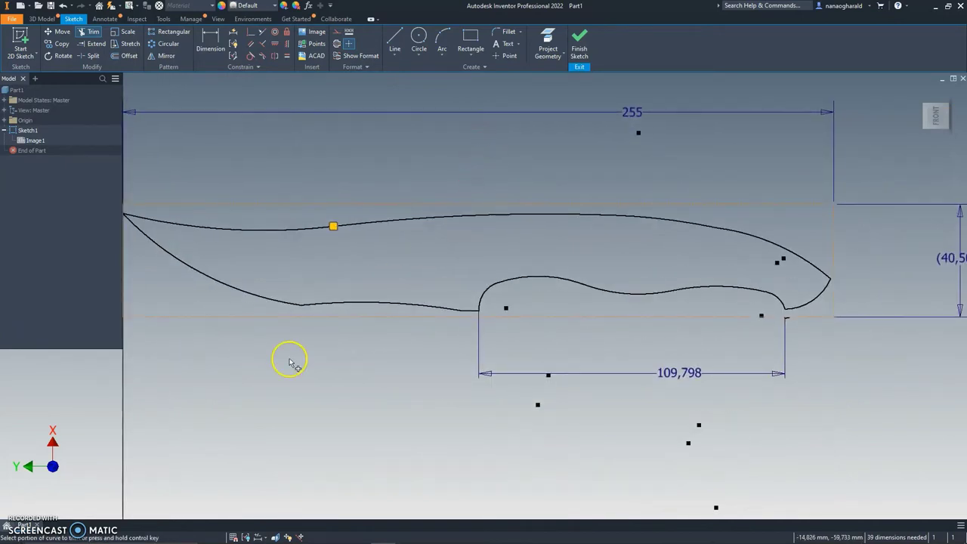
middle_click_drag(364, 299, 451, 309)
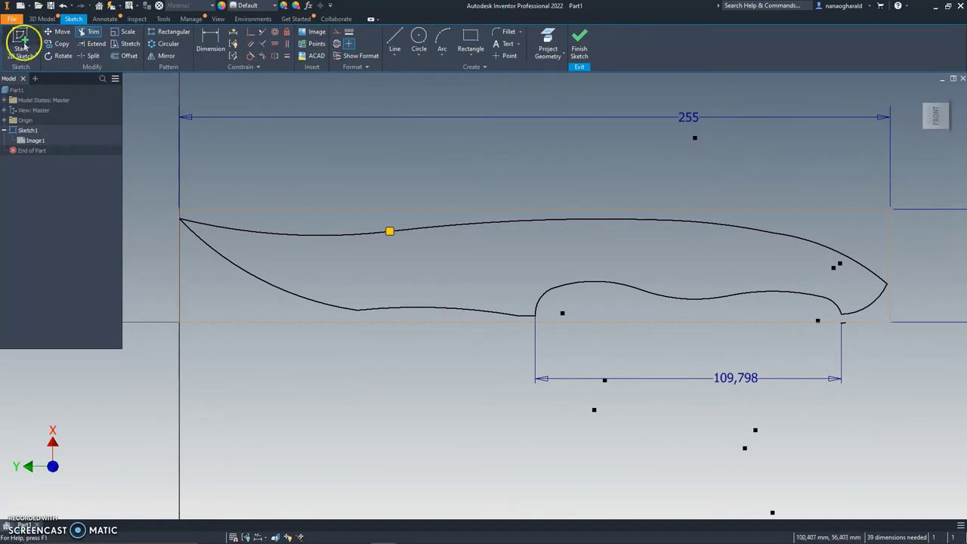
Step: Finish the sketch and extrude the knife outline 4 mm instead of 10 mm as Extrusion1
left_click(579, 43)
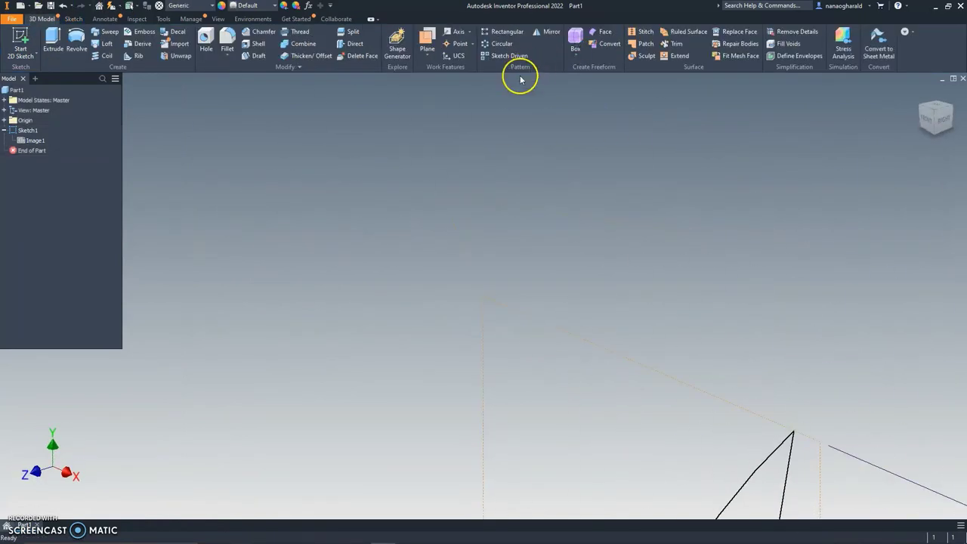
left_click(55, 45)
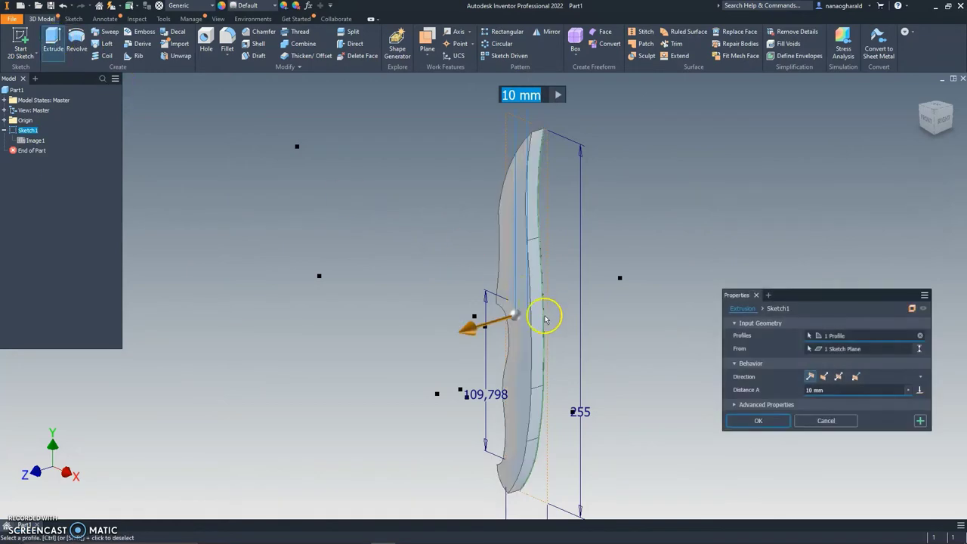
left_click(824, 390)
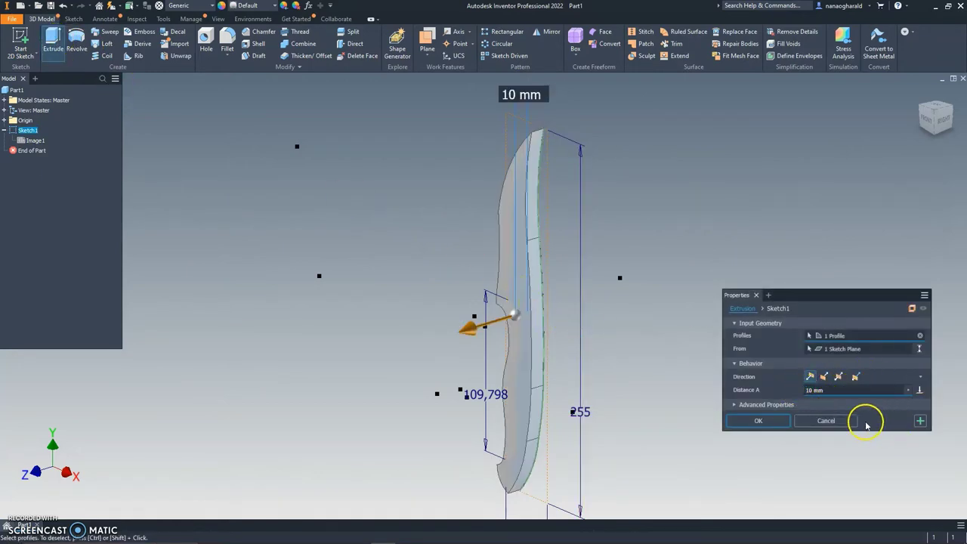
left_click_drag(834, 390, 771, 391)
left_click(871, 409)
left_click(783, 421)
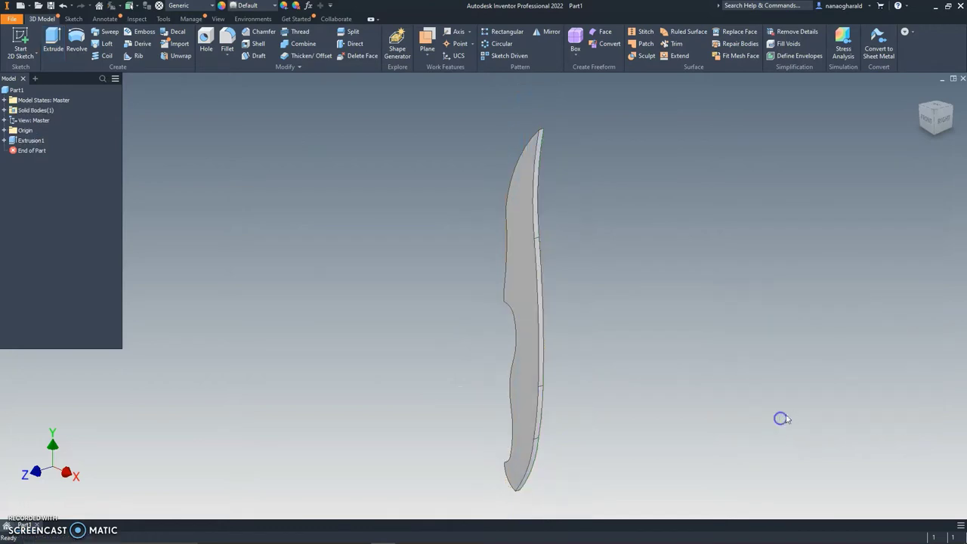
left_click(926, 119)
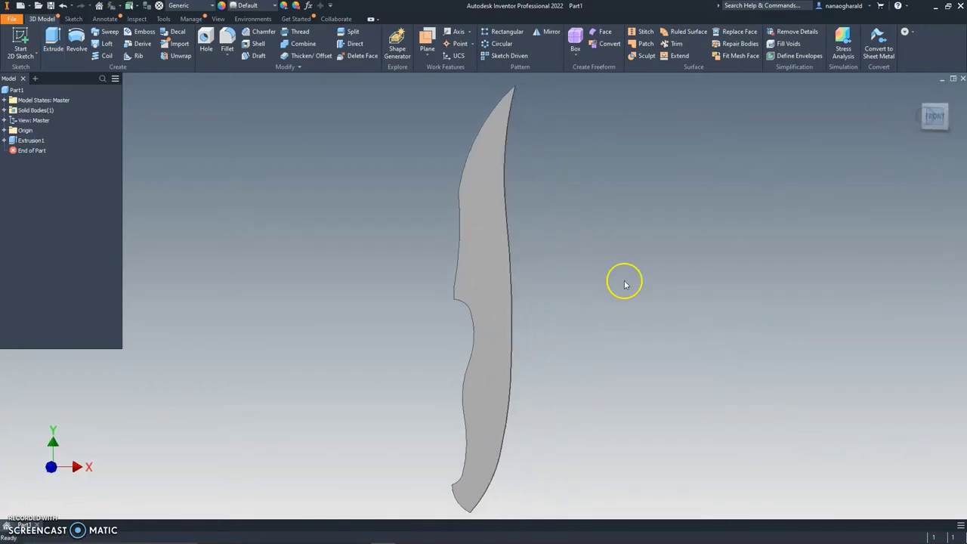
left_click(950, 90)
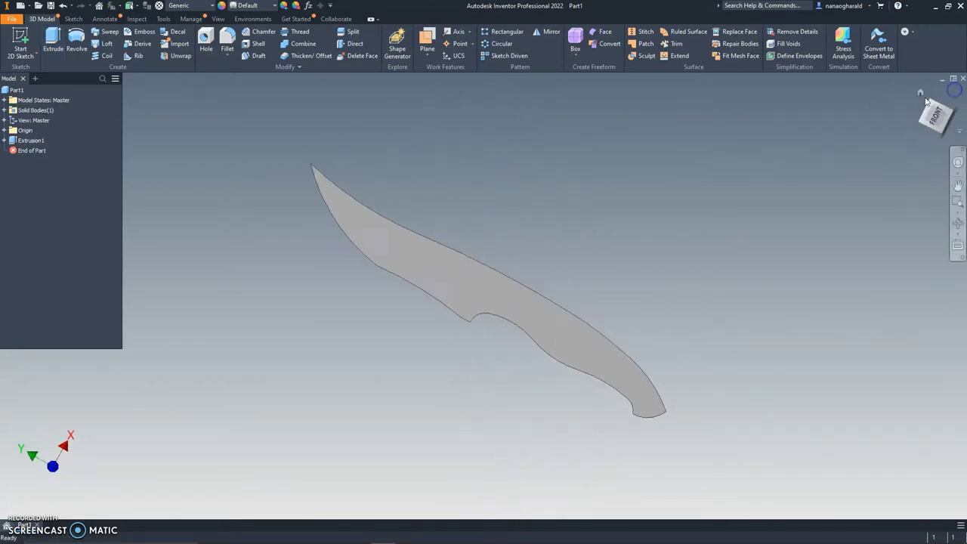
scroll(615, 262, "down", 3)
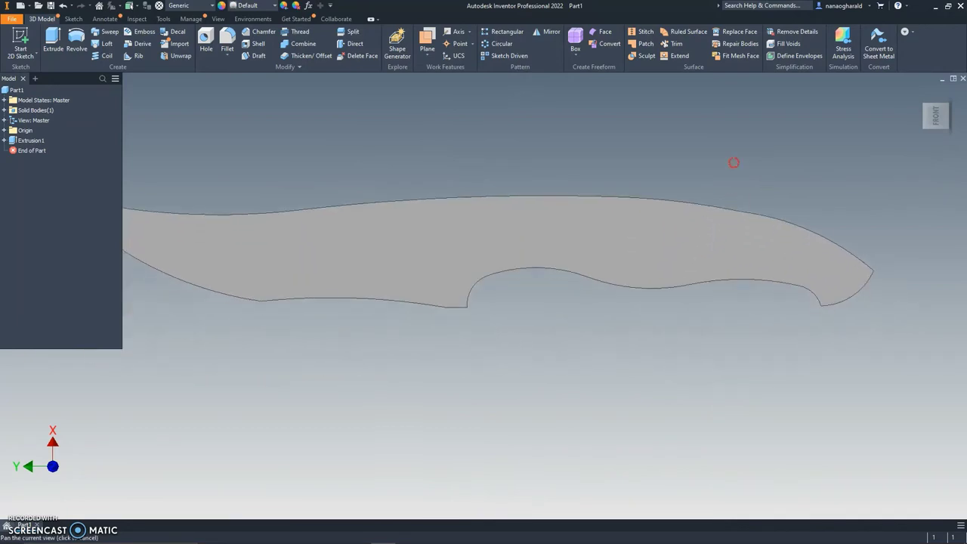
left_click_drag(689, 218, 726, 161)
key("Escape")
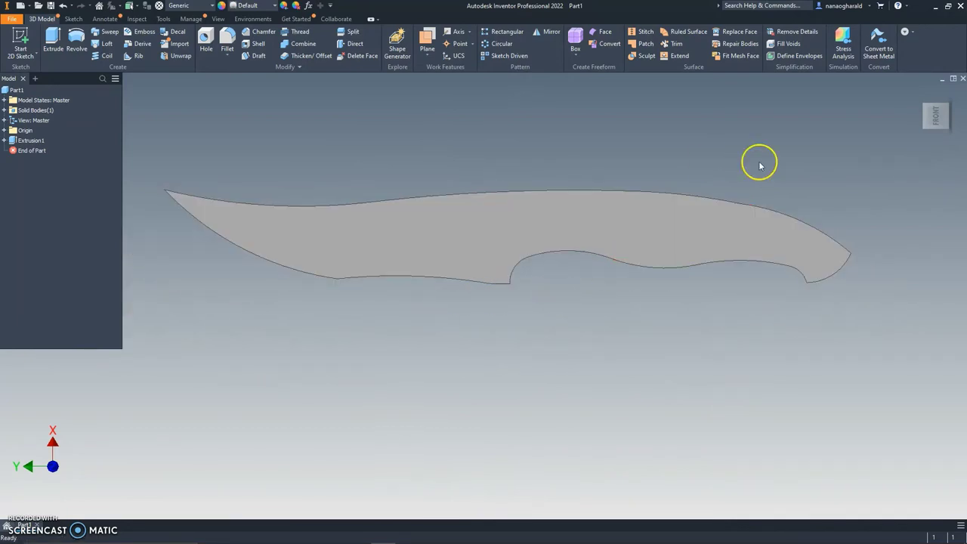
left_click(942, 114)
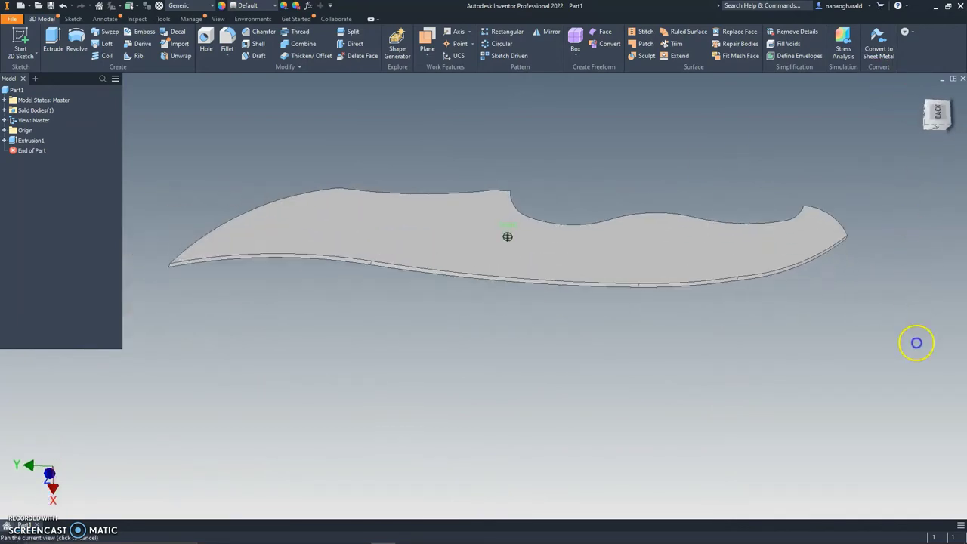
mouse_move(916, 343)
middle_mouse_down("shift")
mouse_move(485, 101)
mouse_move(428, 310)
mouse_move(326, 484)
mouse_move(712, 325)
mouse_move(727, 309)
middle_mouse_up("shift")
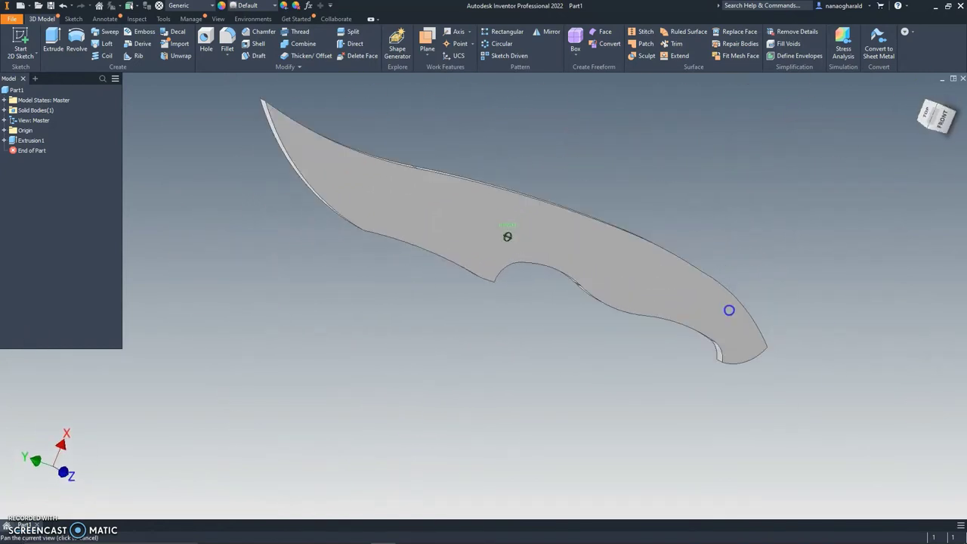
left_click(943, 119)
scroll(665, 225, "up", 3)
scroll(665, 225, "up", 2)
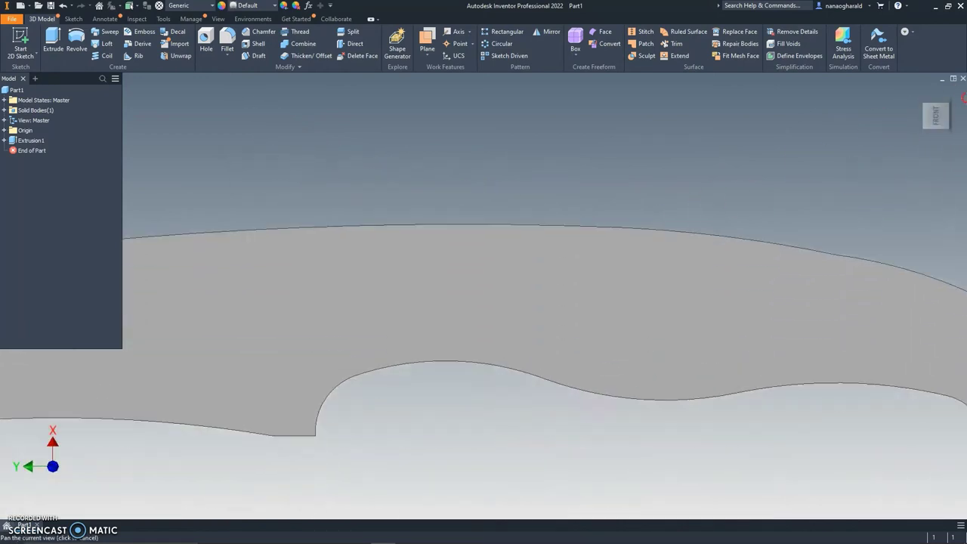
scroll(944, 99, "down", 2)
scroll(760, 108, "down", 2)
middle_click_drag(760, 108, 727, 203)
scroll(736, 200, "down", 1)
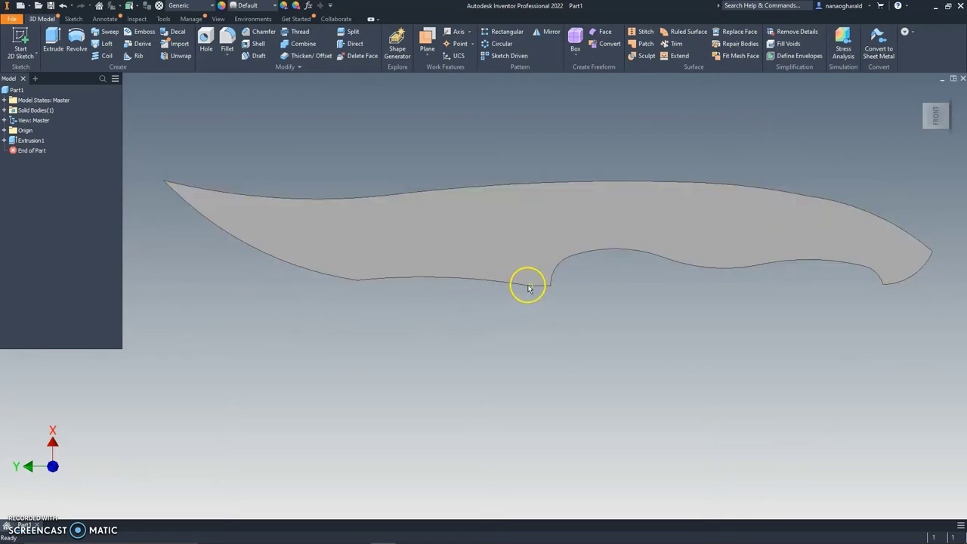
scroll(529, 288, "up", 3)
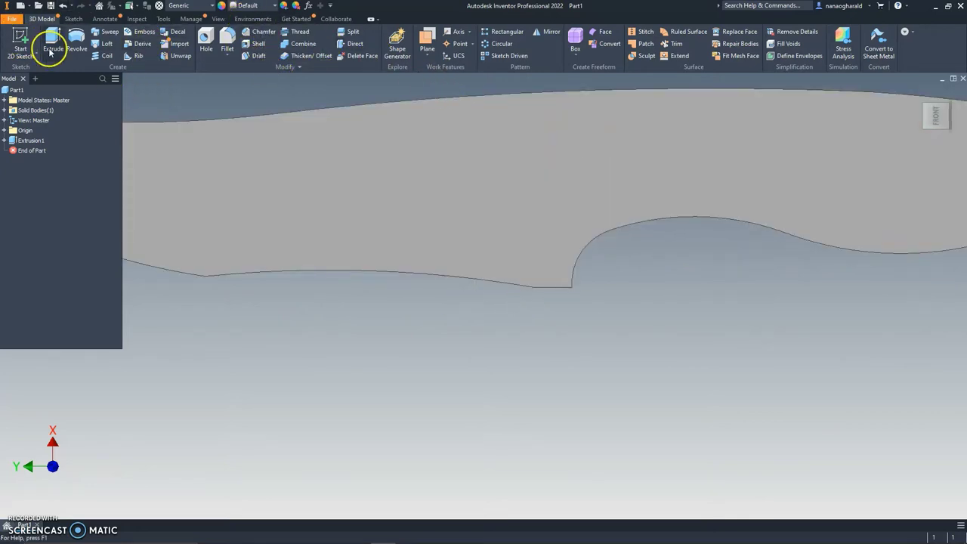
Step: Start a sketch on the blade face and draw a small circle on the lower edge near the finger recess
left_click(22, 60)
left_click(42, 76)
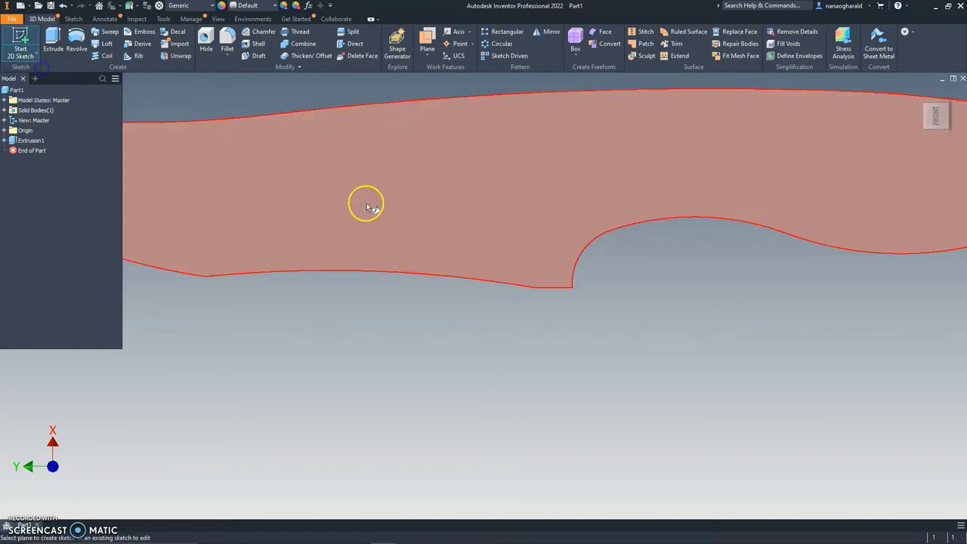
left_click(366, 205)
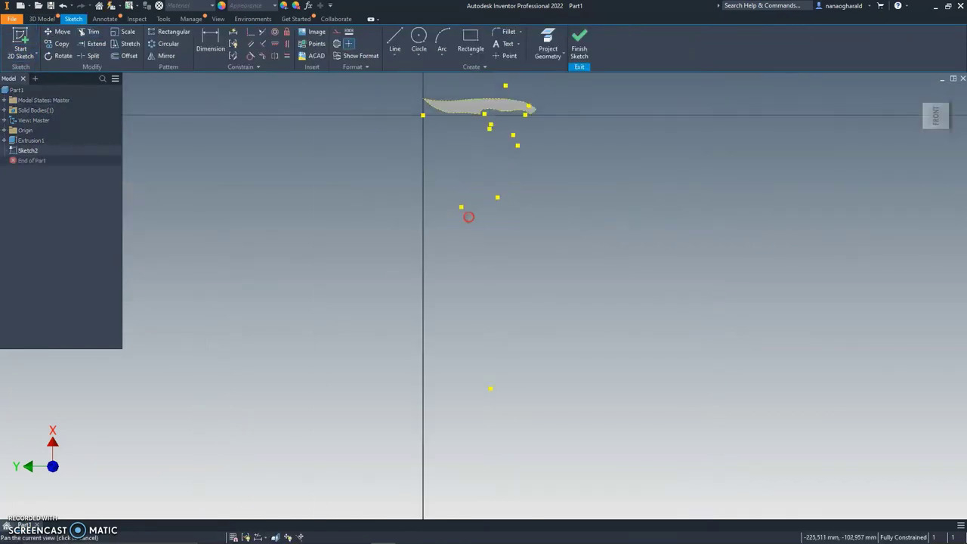
middle_click_drag(468, 217, 456, 307)
scroll(481, 192, "down", 5)
left_click_drag(403, 218, 519, 244)
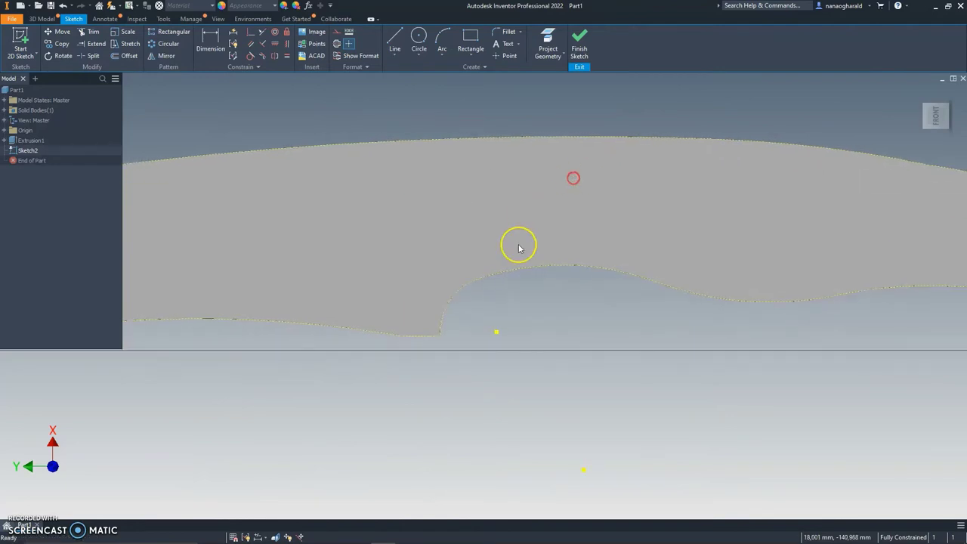
left_click(418, 42)
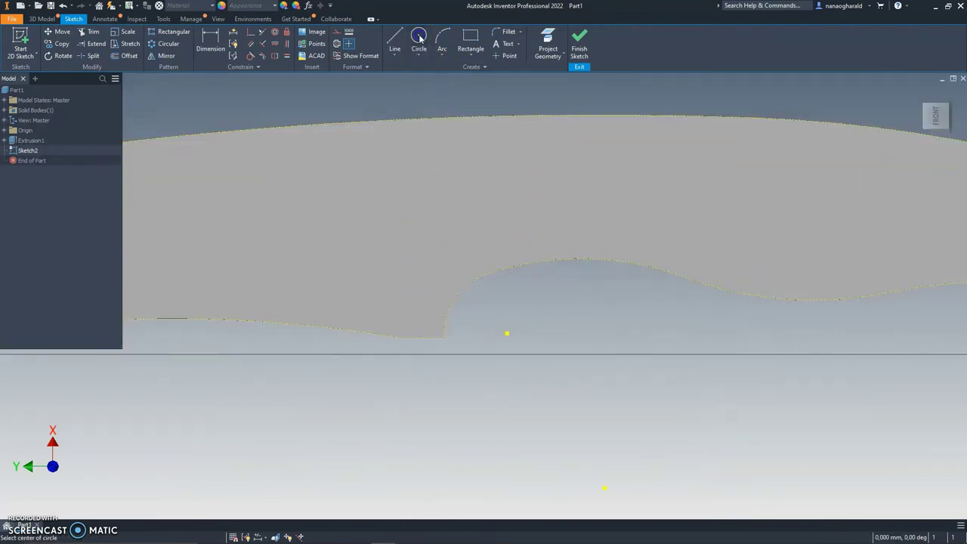
scroll(389, 333, "up", 2)
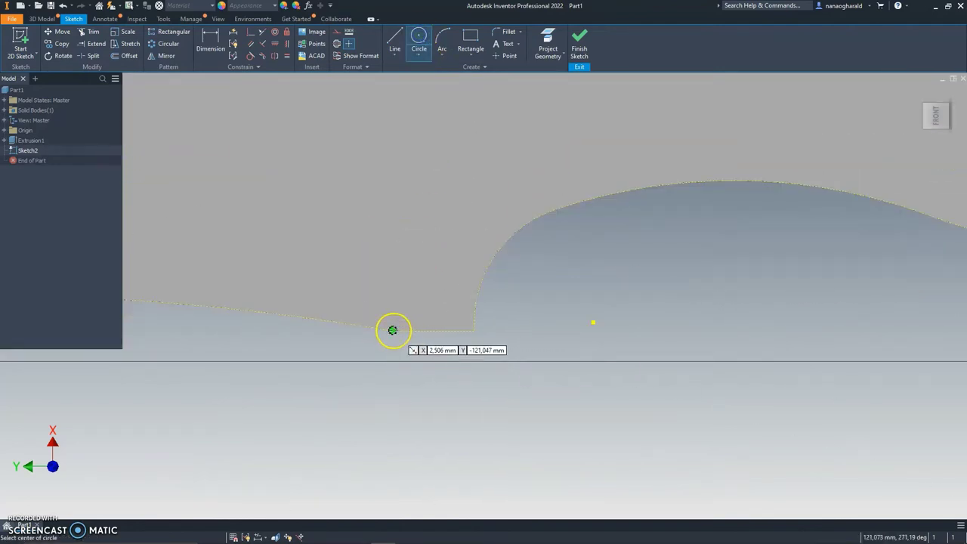
left_click(392, 330)
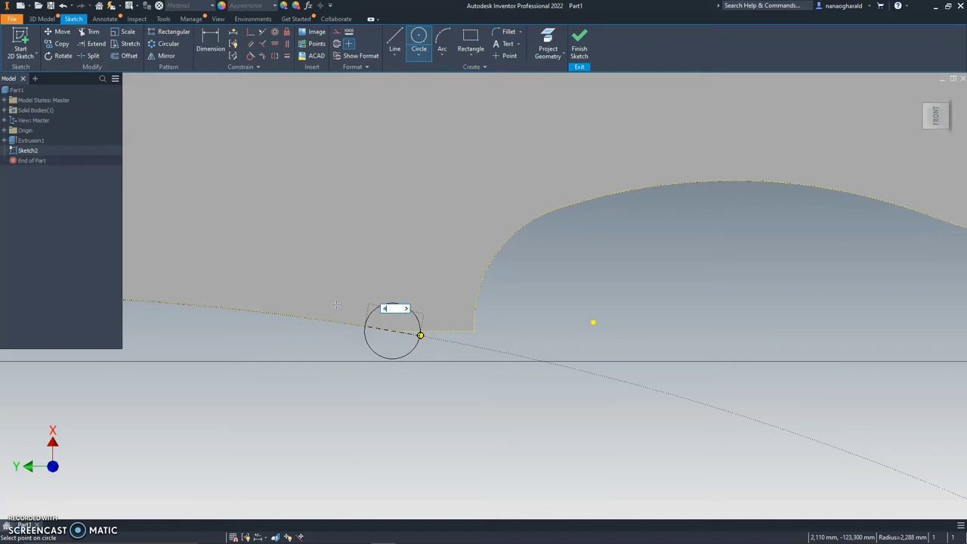
left_click(420, 334)
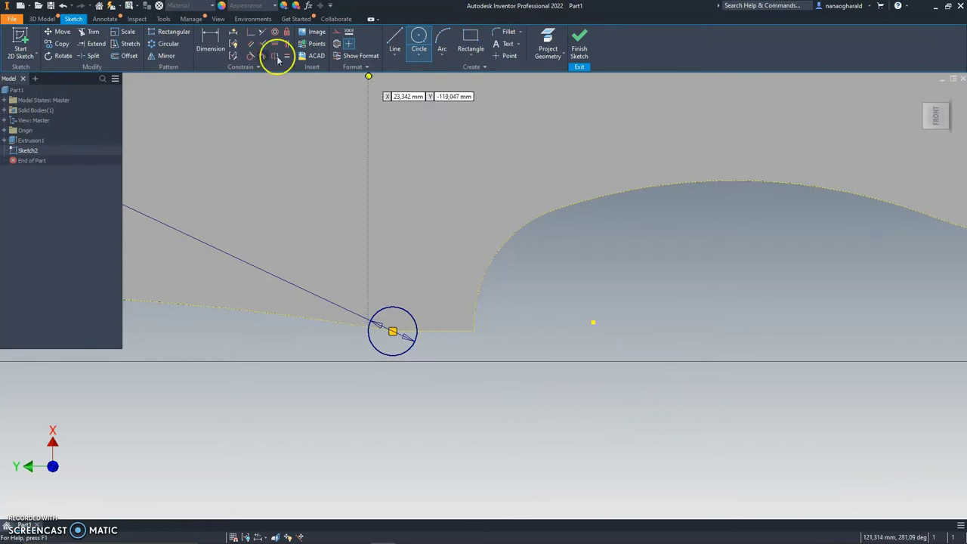
Step: Extrude the small circle as a cut through the 4 mm blank
left_click(43, 19)
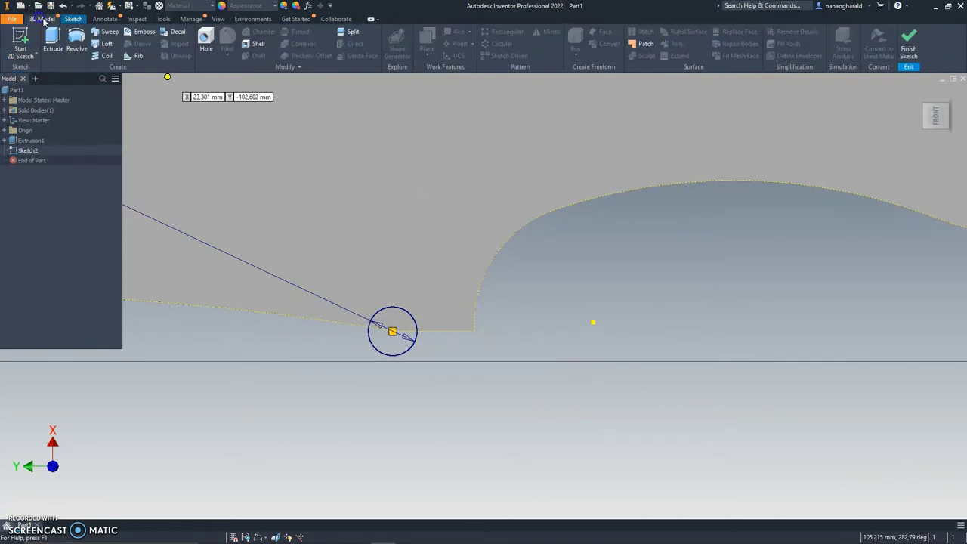
left_click(64, 52)
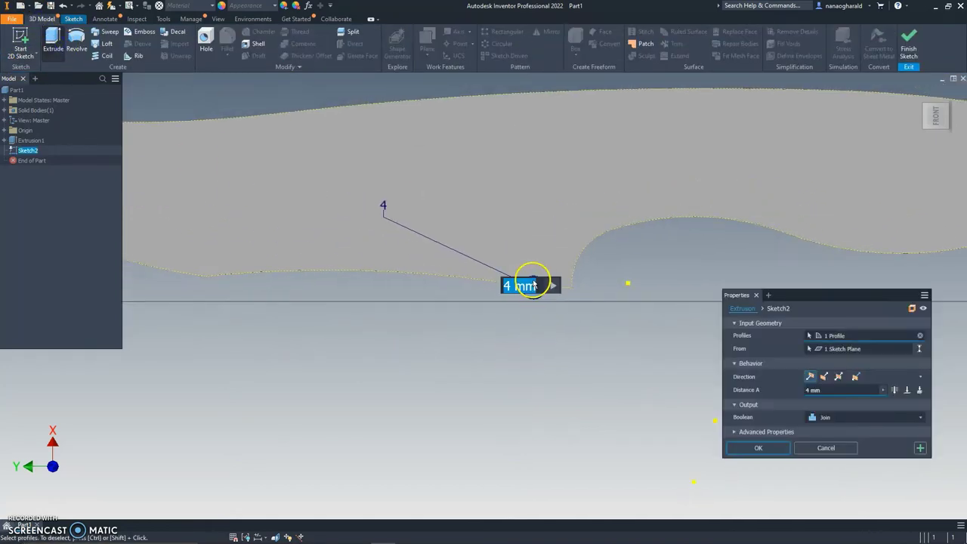
left_click(894, 390)
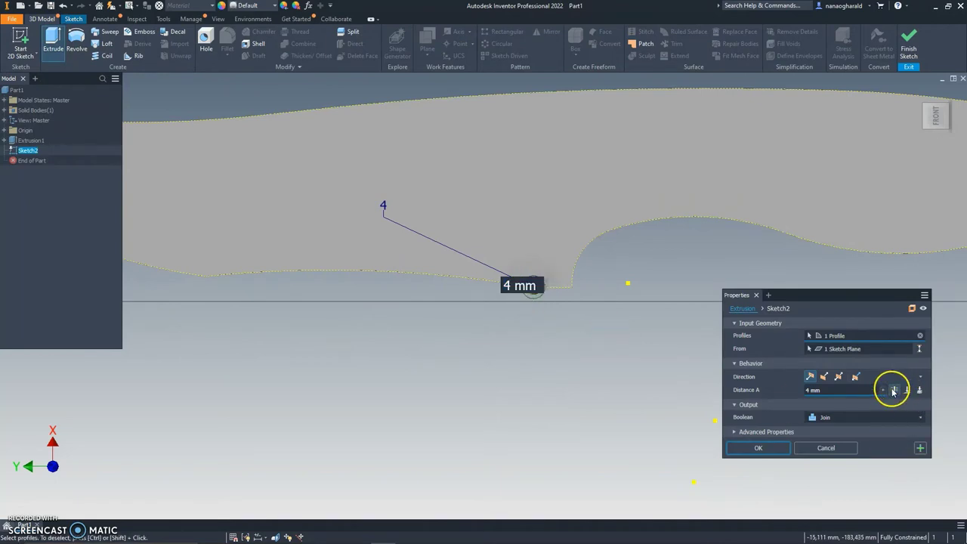
left_click(759, 447)
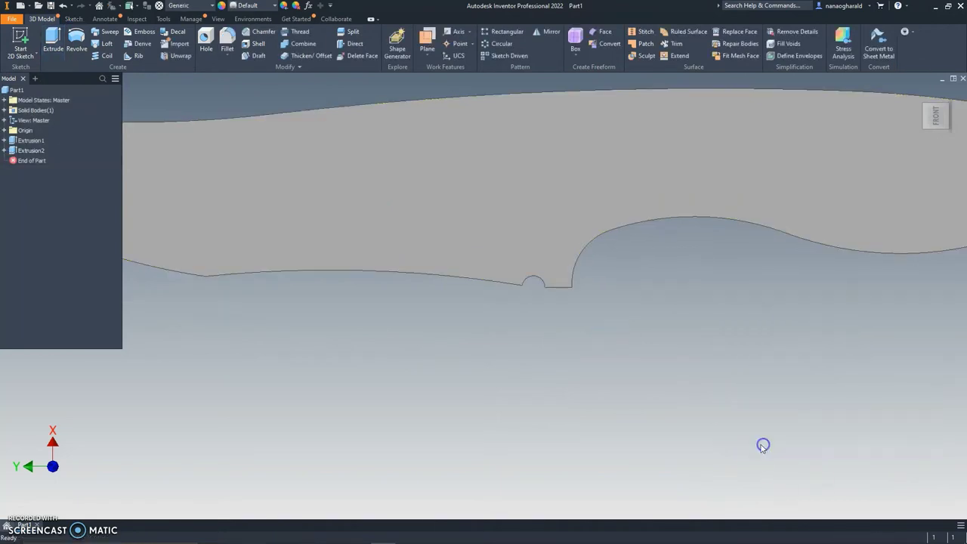
scroll(677, 379, "down", 3)
scroll(654, 374, "up", 2)
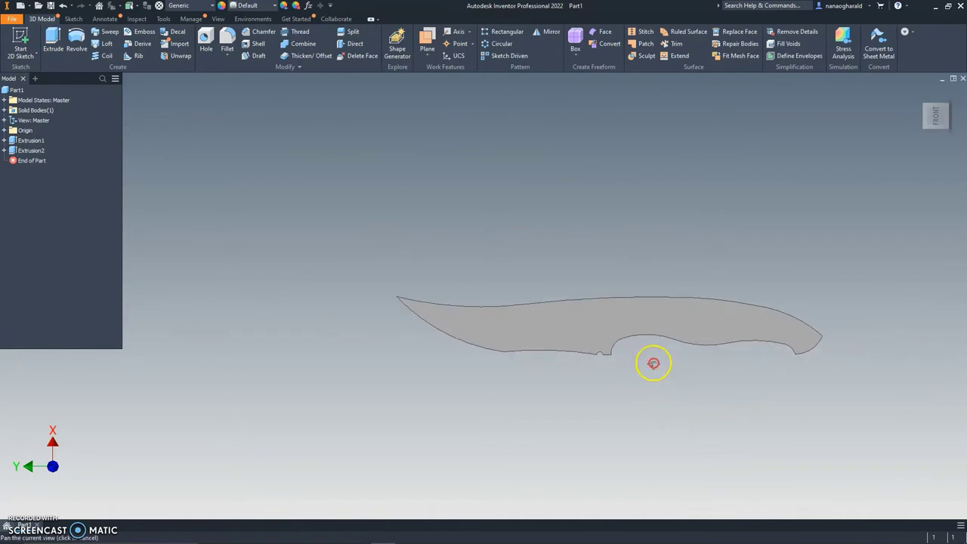
scroll(593, 352, "down", 1)
scroll(573, 359, "up", 1)
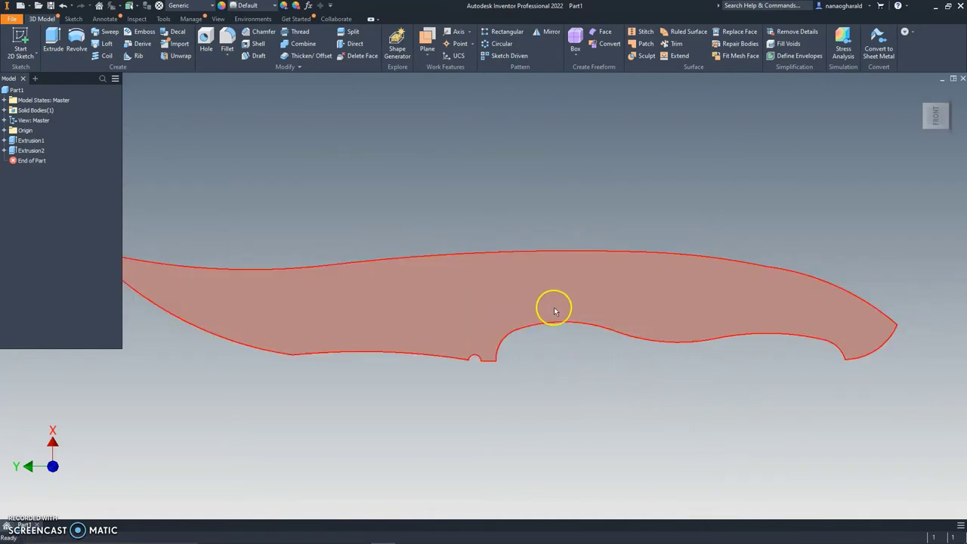
scroll(505, 195, "down", 2)
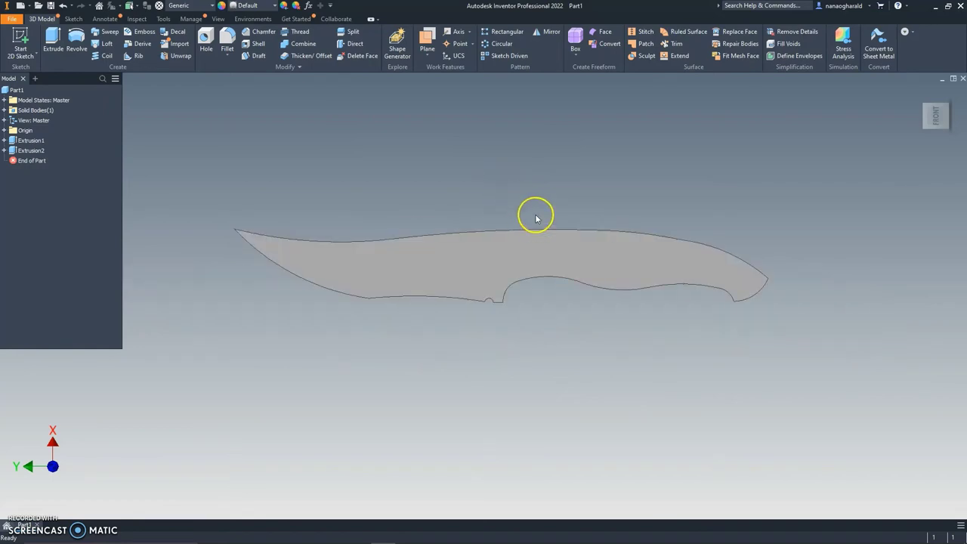
middle_click_drag(540, 206, 505, 175)
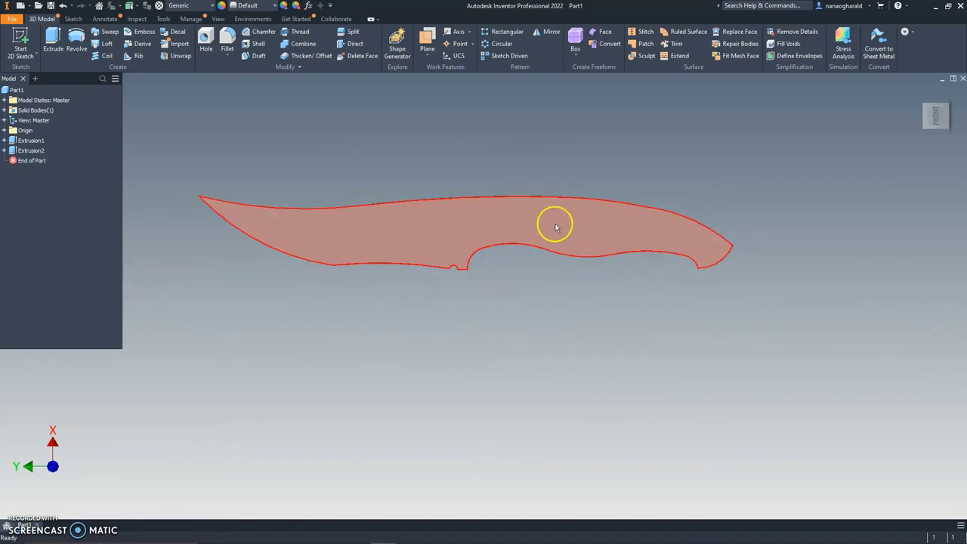
scroll(732, 264, "up", 2)
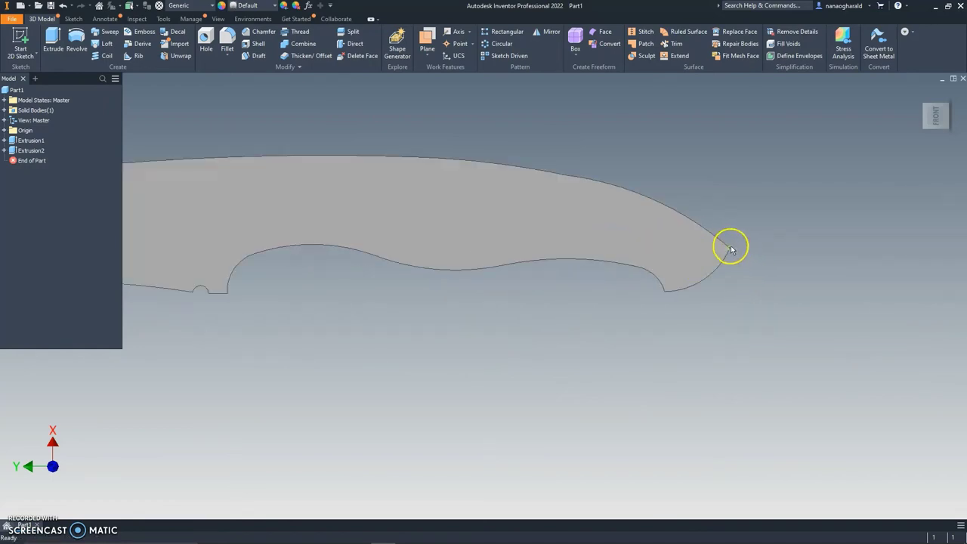
middle_click_drag(730, 245, 574, 235)
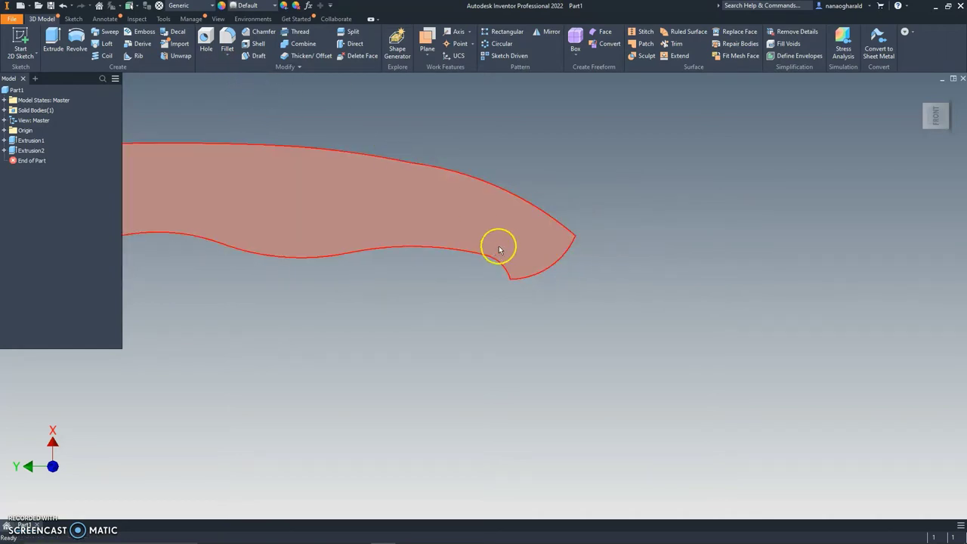
Step: Start a new 2D sketch on the face of the knife blank
left_click(11, 57)
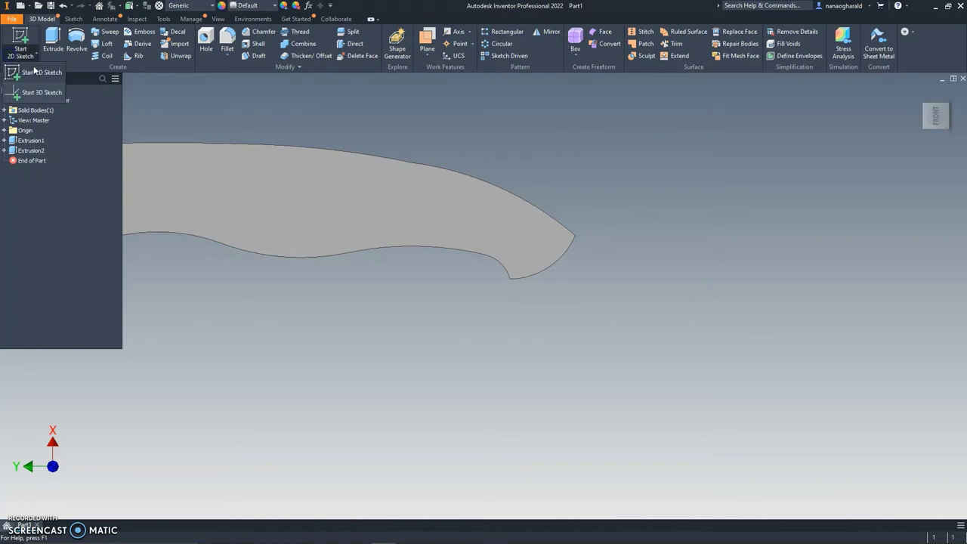
left_click(296, 189)
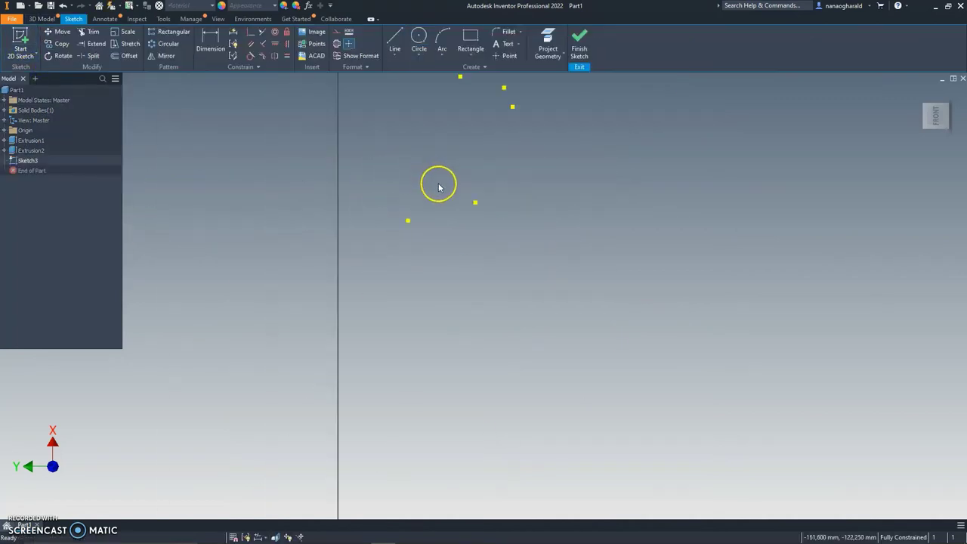
middle_click_drag(391, 274, 392, 325)
scroll(393, 325, "down", 3)
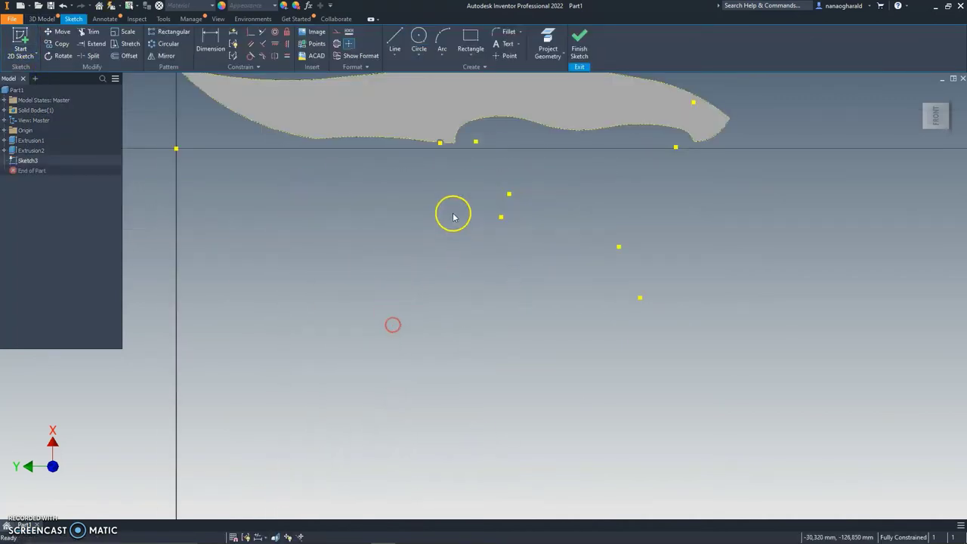
scroll(458, 203, "down", 2)
left_click_drag(440, 285, 453, 296)
middle_click_drag(453, 296, 425, 328)
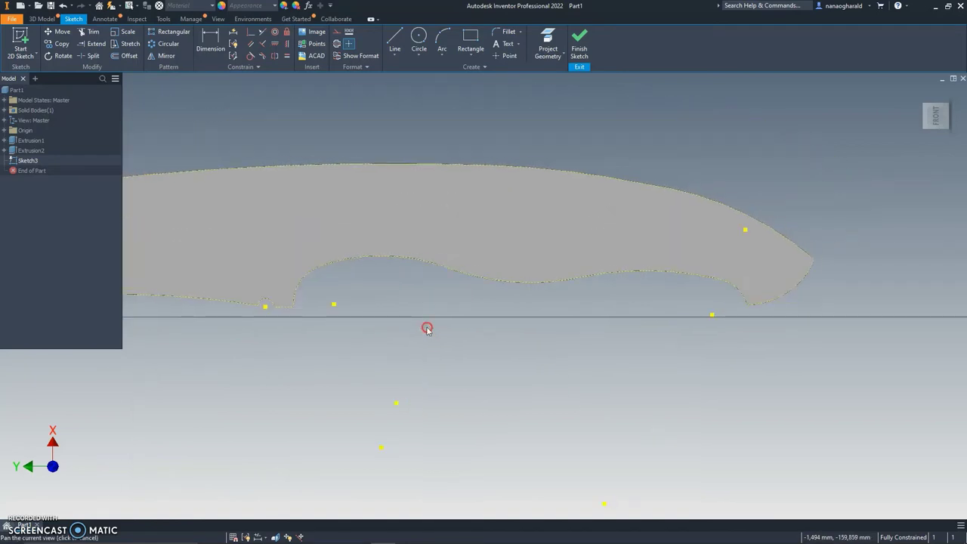
Step: Draw three hole circles along the handle with radii 4, 4 and 6
left_click(425, 55)
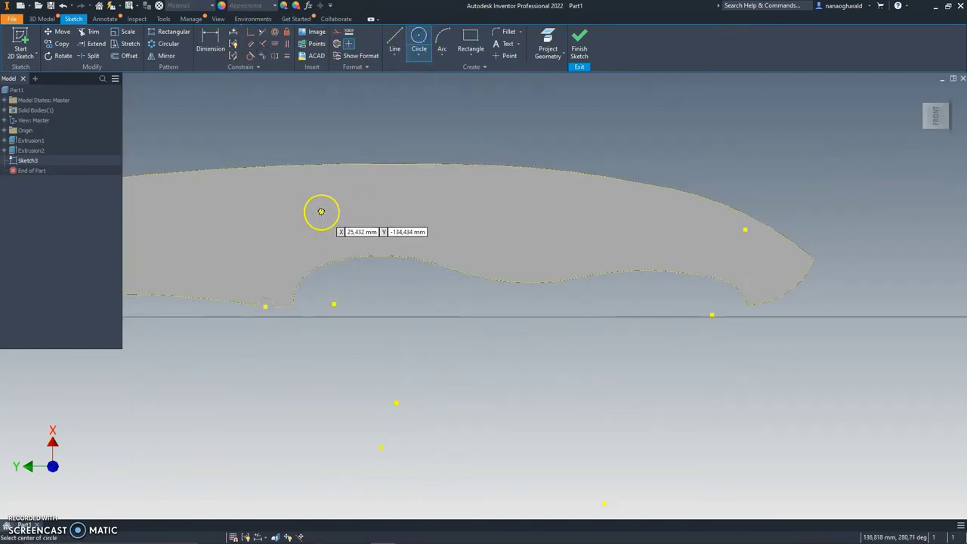
left_click(321, 214)
type("4")
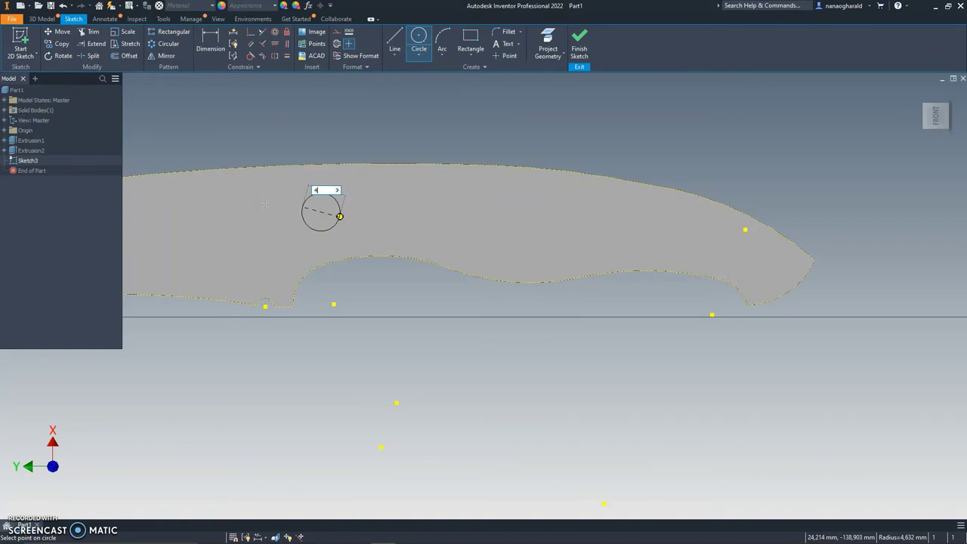
key("Return")
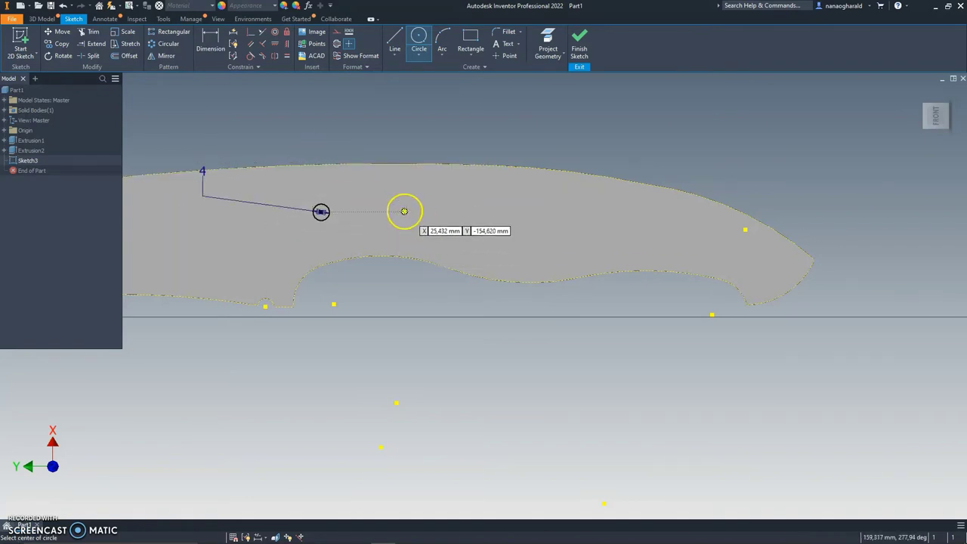
left_click(405, 206)
type("4")
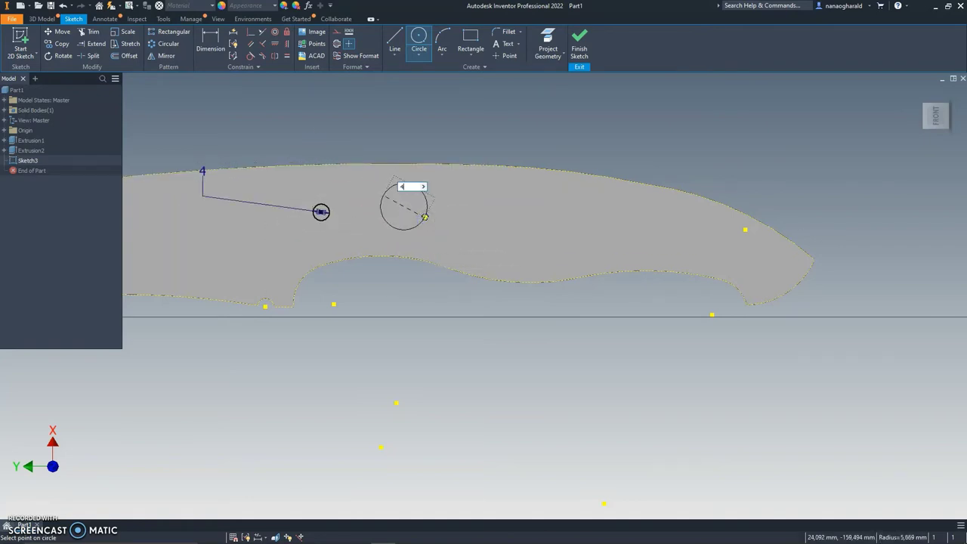
key("Return")
left_click(556, 224)
type("6")
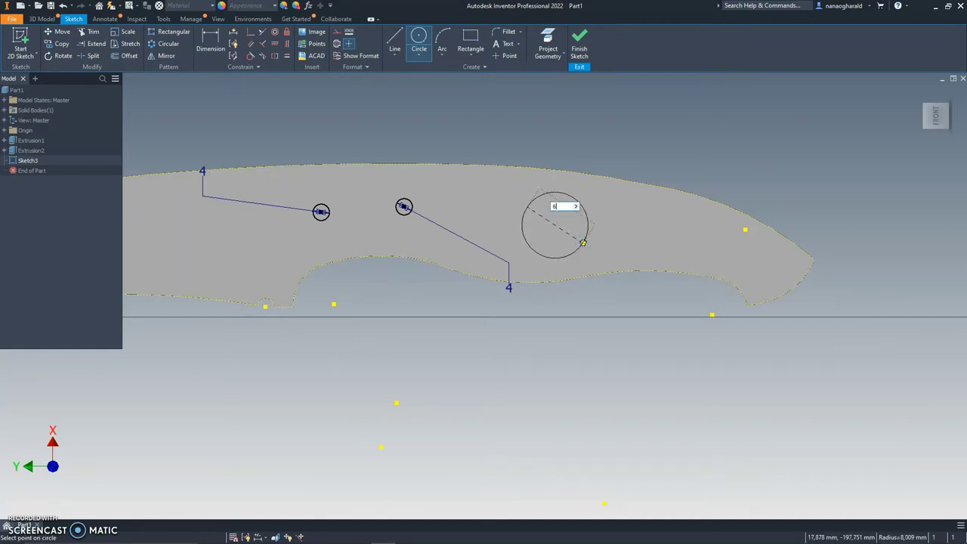
key("Return")
key("Escape")
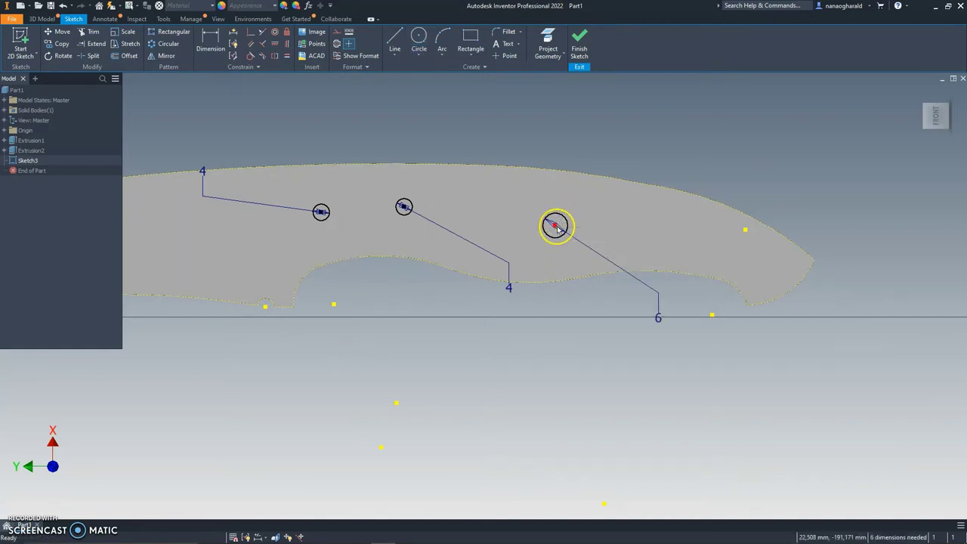
Step: Move the radius-6 circle toward the blade tip and reposition the second small circle
left_click_drag(556, 227, 767, 262)
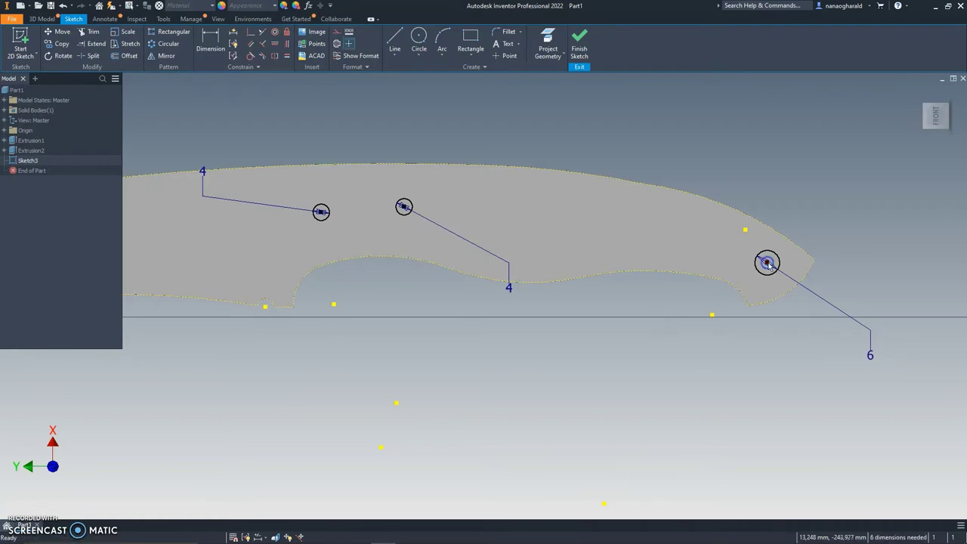
left_click(321, 213)
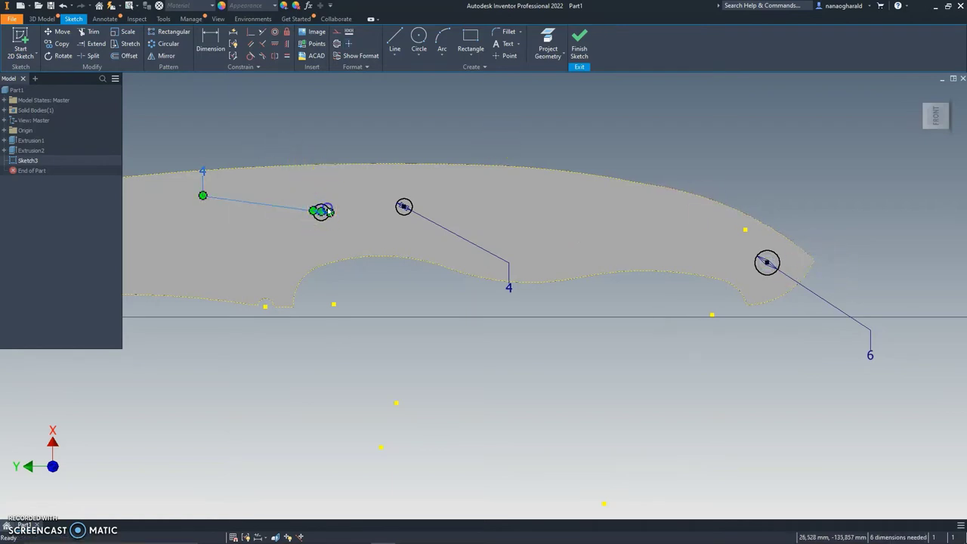
left_click(406, 207)
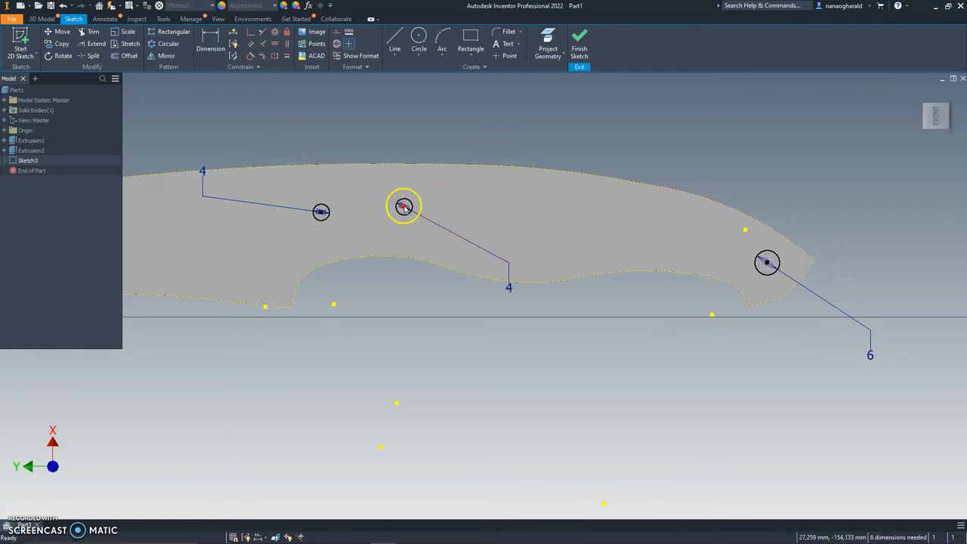
left_click_drag(404, 207, 426, 209, "ctrl")
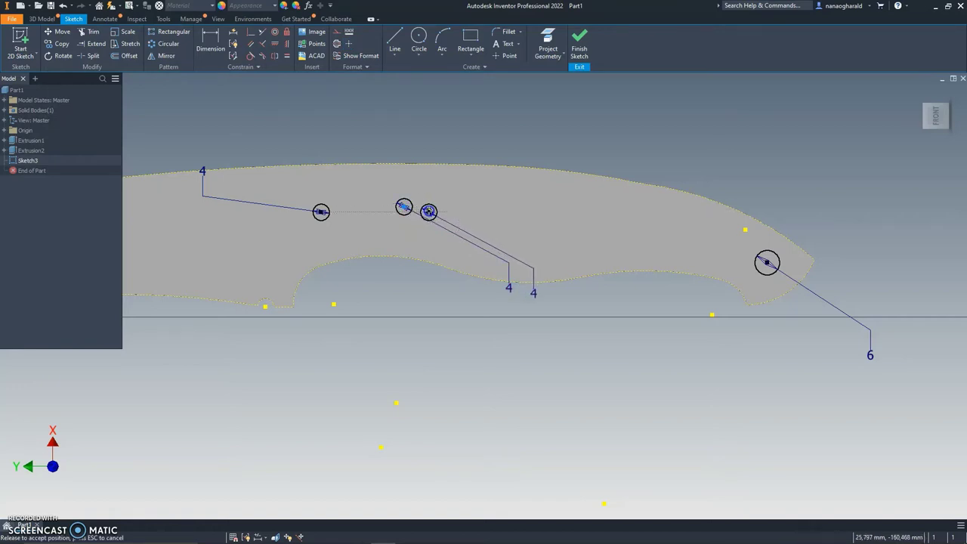
left_click_drag(428, 212, 344, 210, "ctrl")
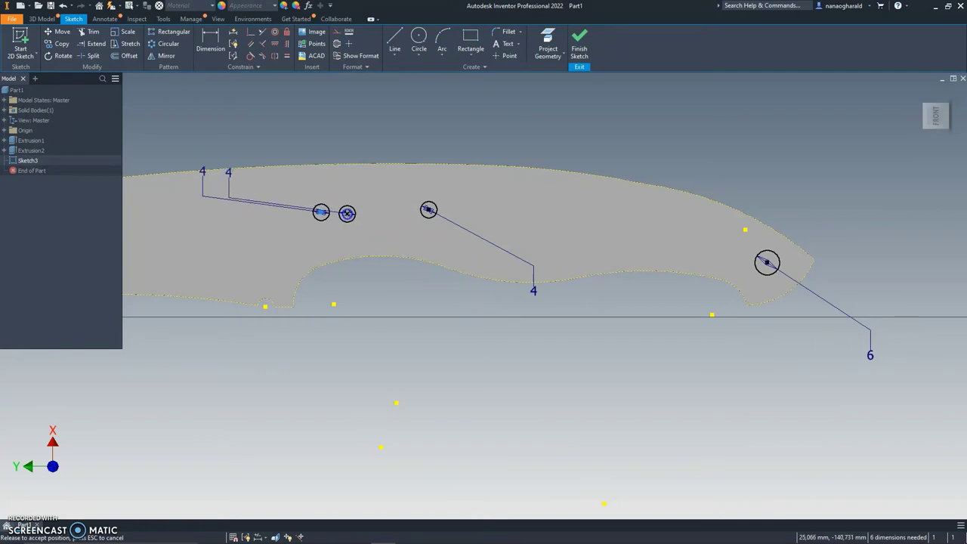
left_click_drag(346, 214, 352, 215, "ctrl")
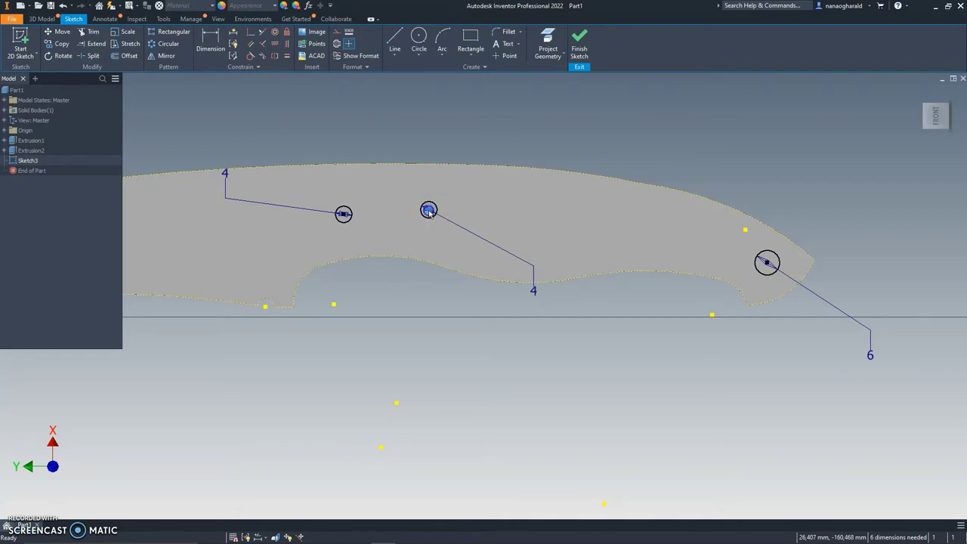
left_click_drag(428, 211, 428, 212, "ctrl")
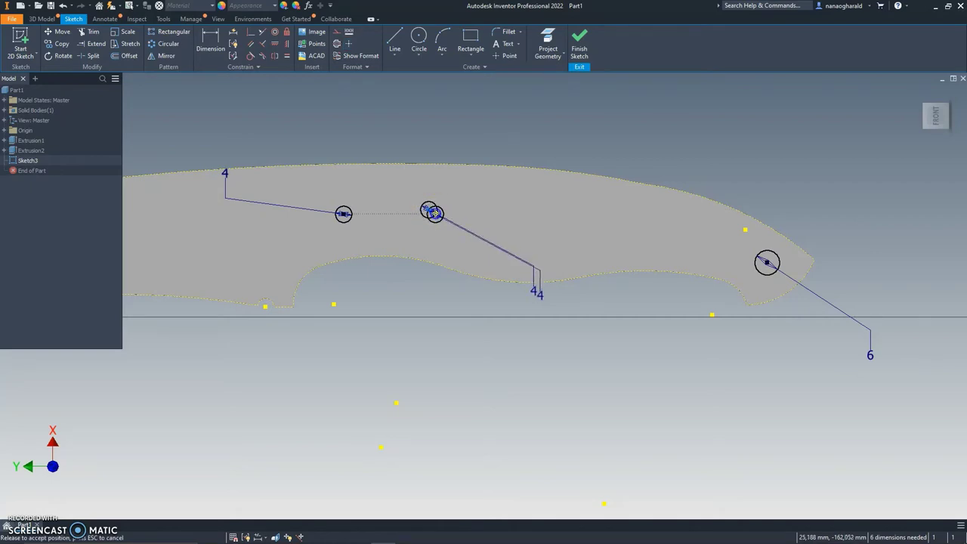
key("Escape")
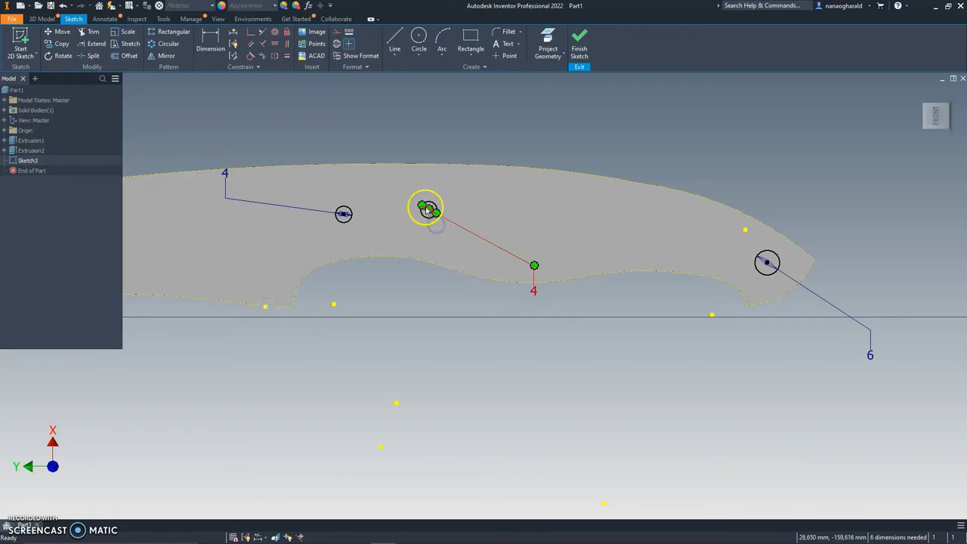
left_click(28, 47)
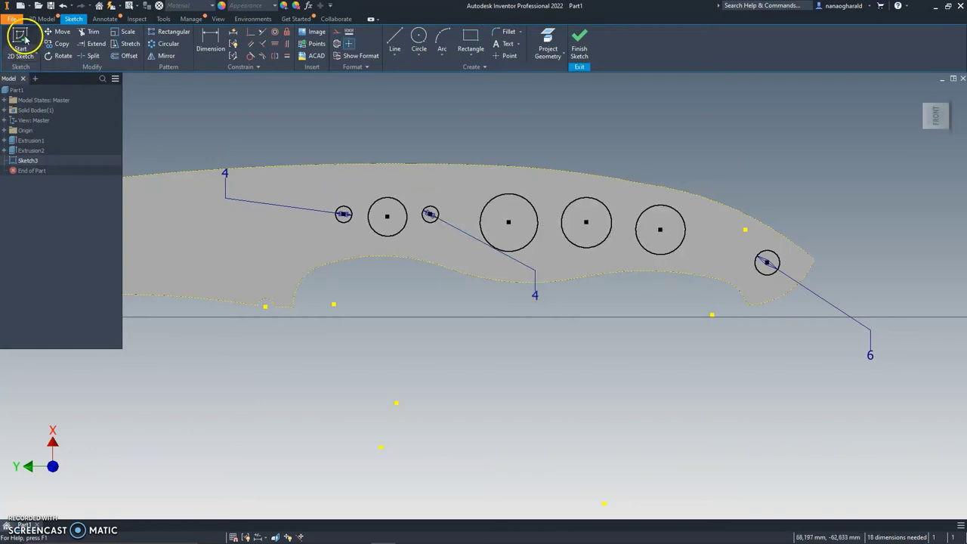
Step: Start an extrusion and select all seven circle profiles
left_click(39, 20)
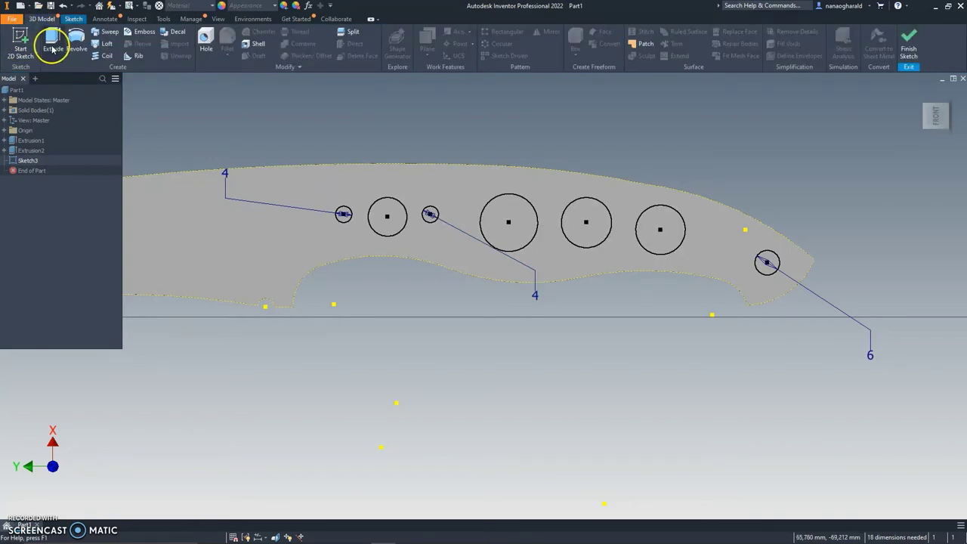
left_click(52, 49)
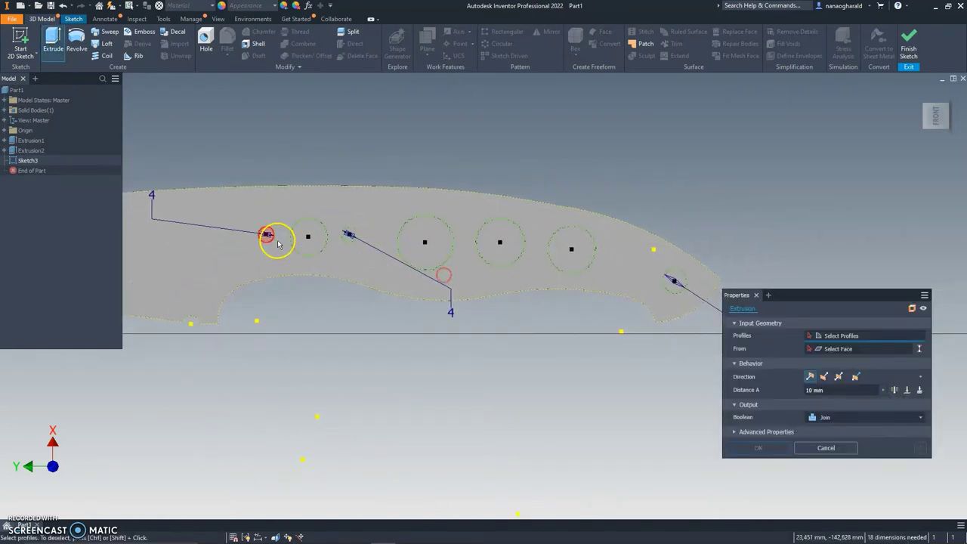
left_click(266, 234)
left_click(308, 237)
left_click(348, 236)
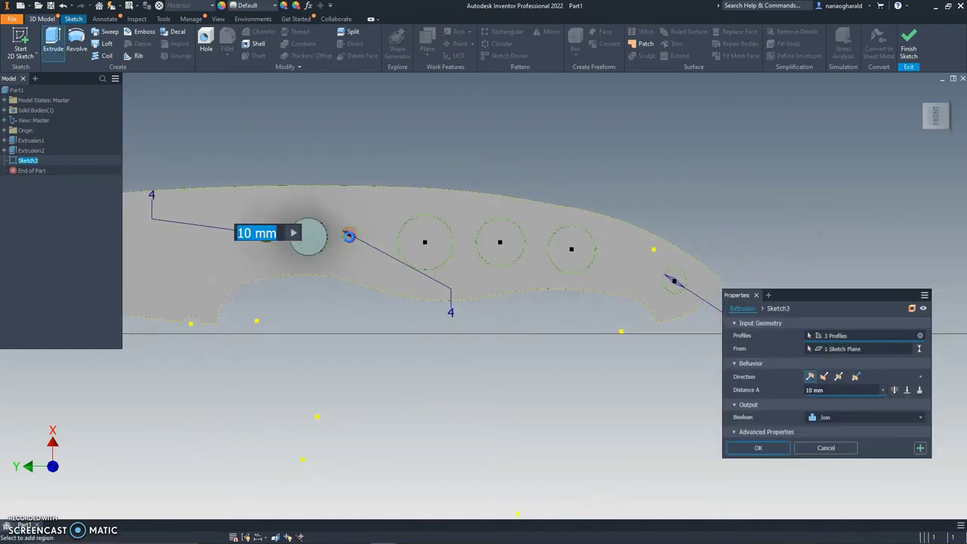
left_click(432, 248)
left_click(499, 251)
left_click(576, 257)
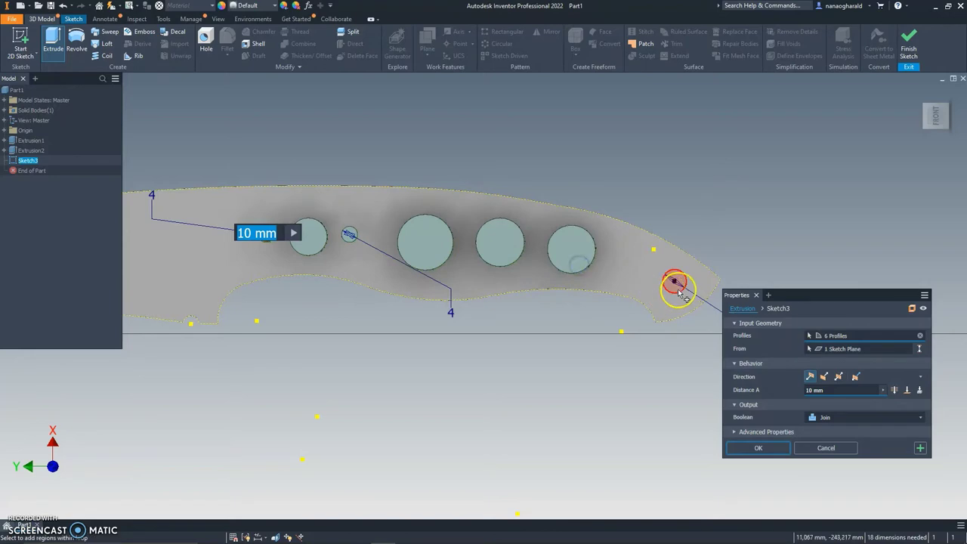
left_click(678, 289)
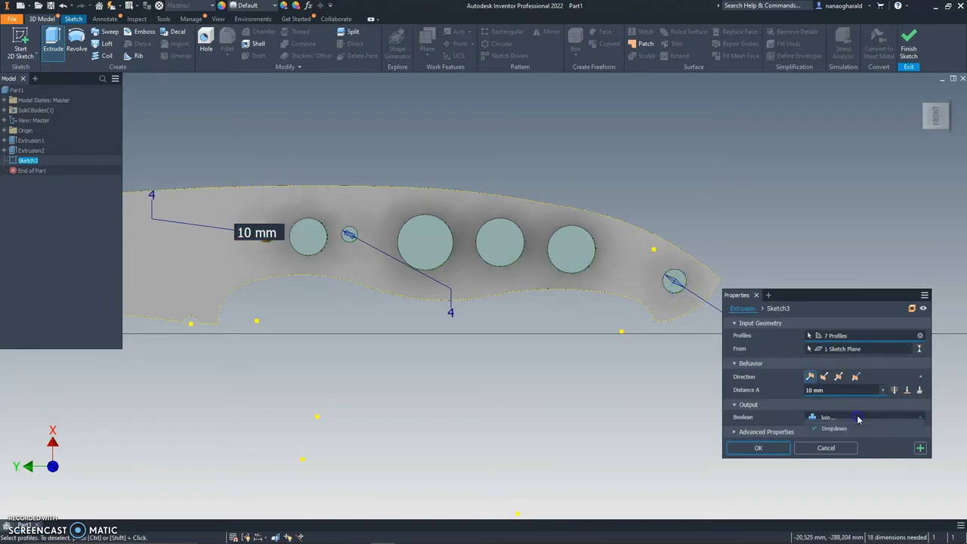
Step: Set the extrusion to Cut with Through All extent and confirm the holes
left_click(859, 416)
left_click(831, 441)
left_click(833, 420)
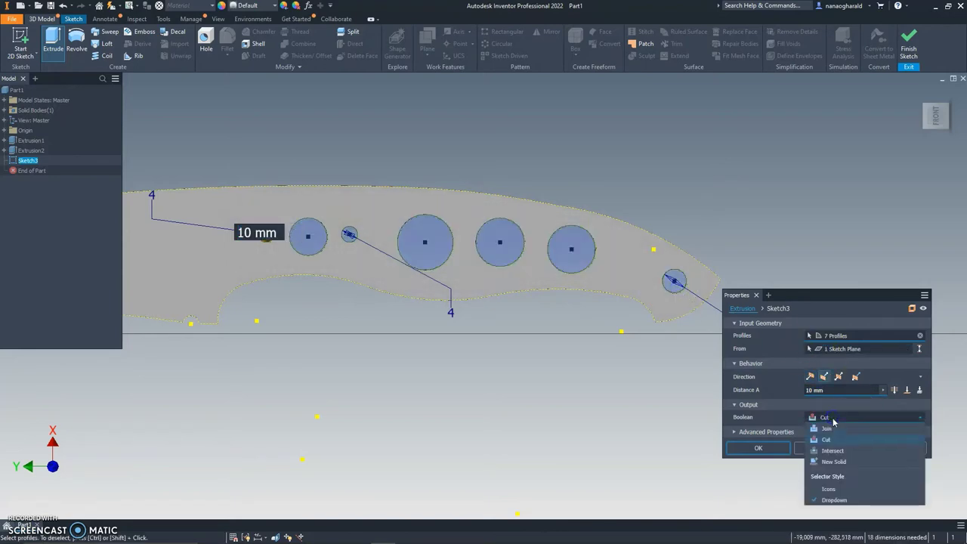
left_click(791, 394)
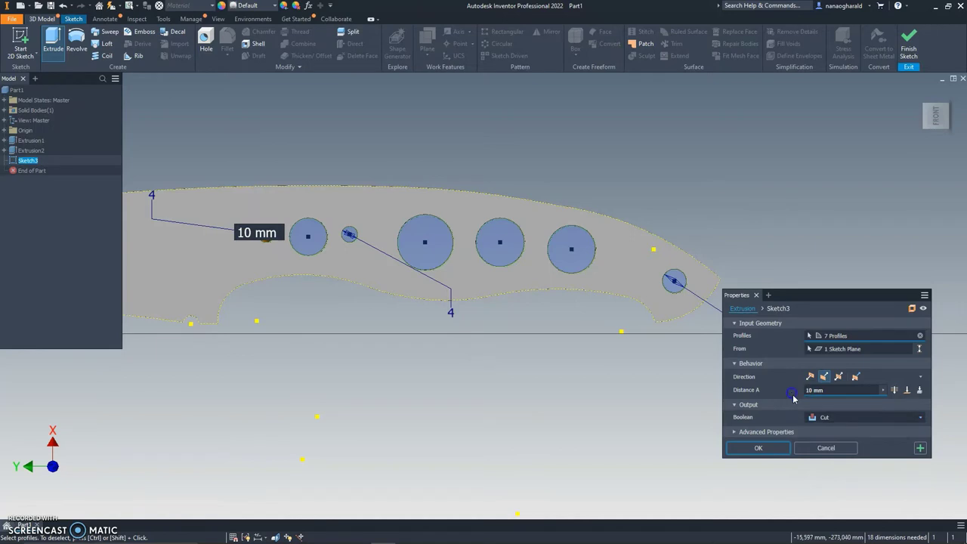
left_click(758, 448)
middle_click_drag(587, 367, 693, 367)
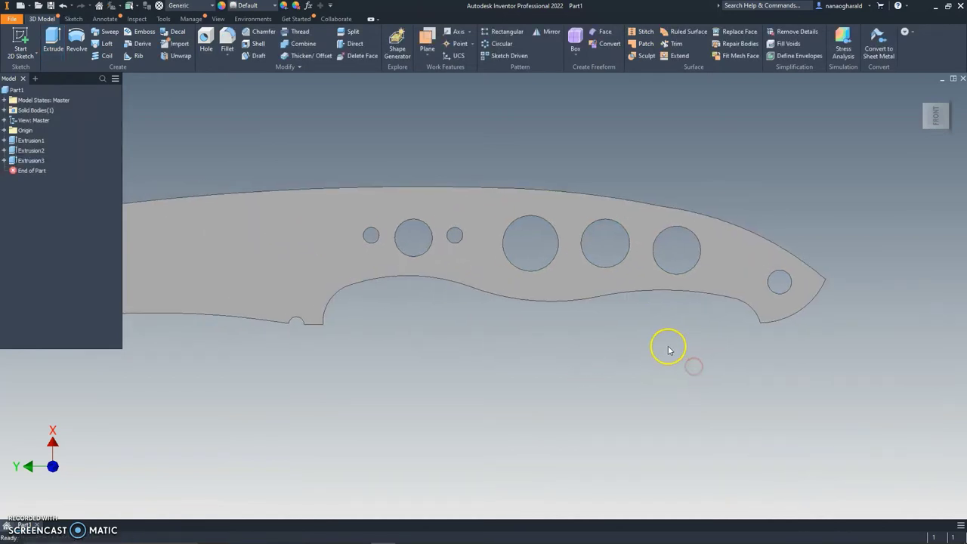
Step: Orbit the blank to inspect its thickness and hole walls, then return to the top view
scroll(668, 350, "down", 1)
middle_click_drag(673, 330, 706, 334)
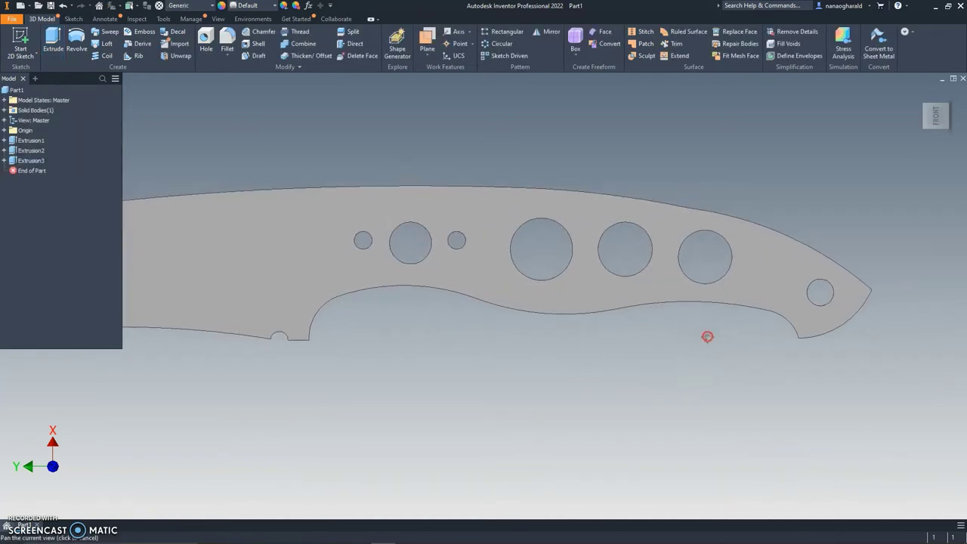
left_click(925, 102)
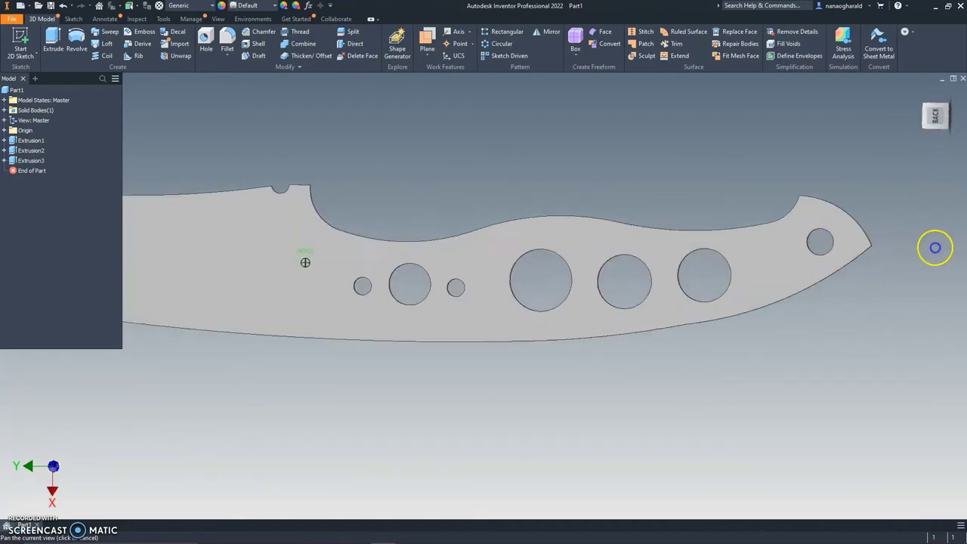
middle_click_drag(934, 248, 924, 486, "shift")
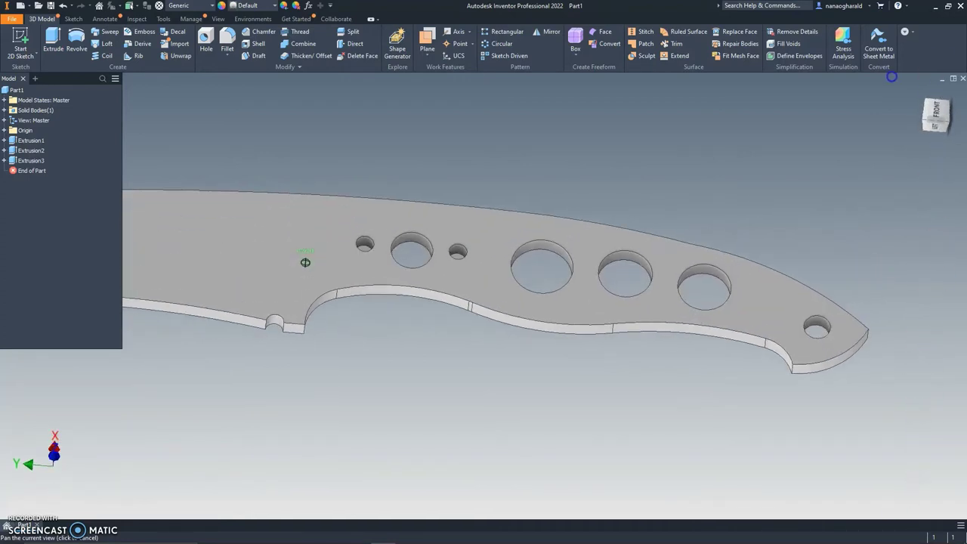
middle_click_drag(617, 214, 620, 185)
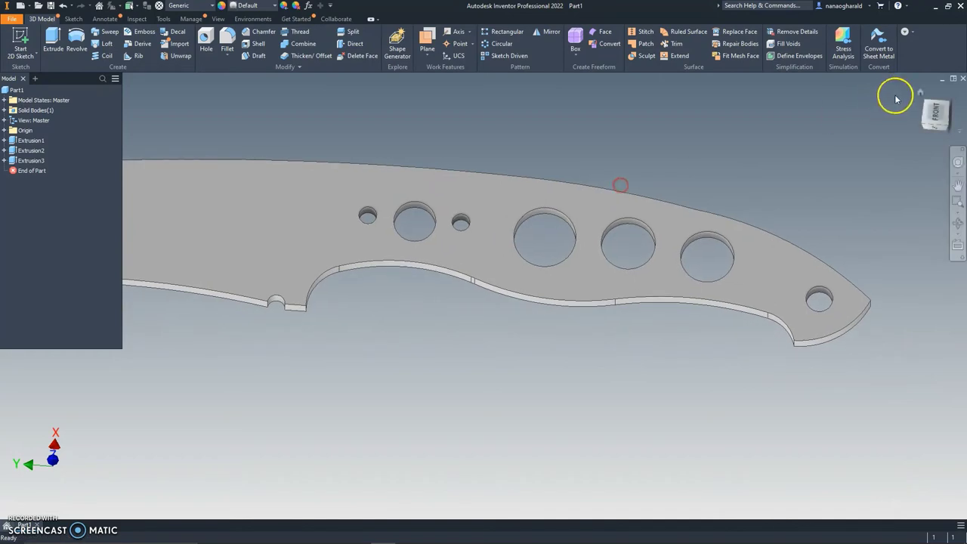
middle_click_drag(309, 233, 863, 156, "shift")
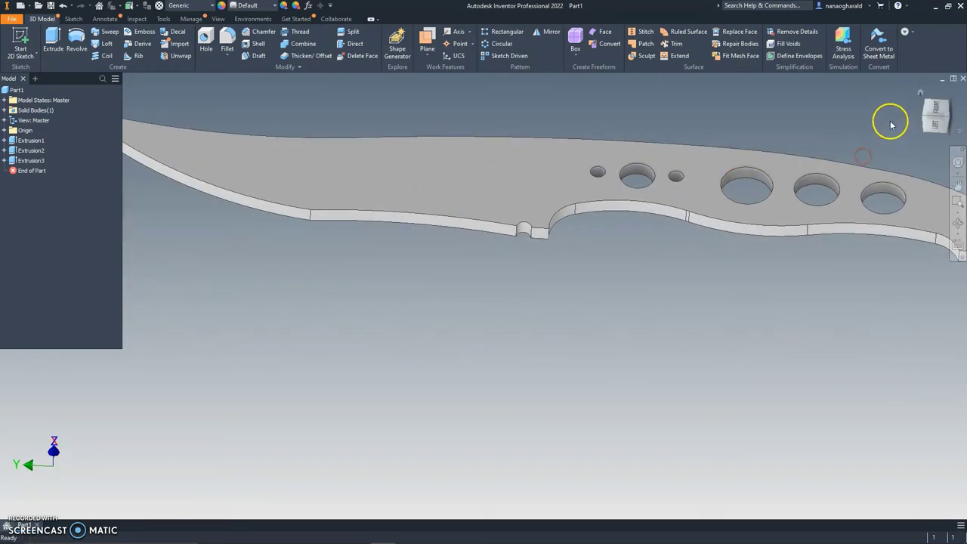
left_click(933, 109)
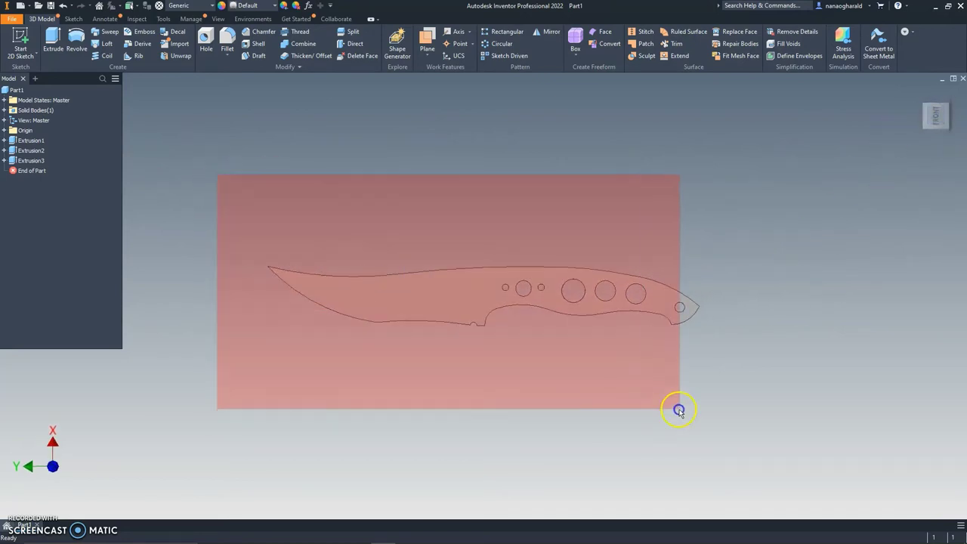
Step: Window-select the knife blank and assign Stainless Steel as its material
left_click_drag(216, 175, 691, 418)
left_click_drag(204, 166, 861, 446)
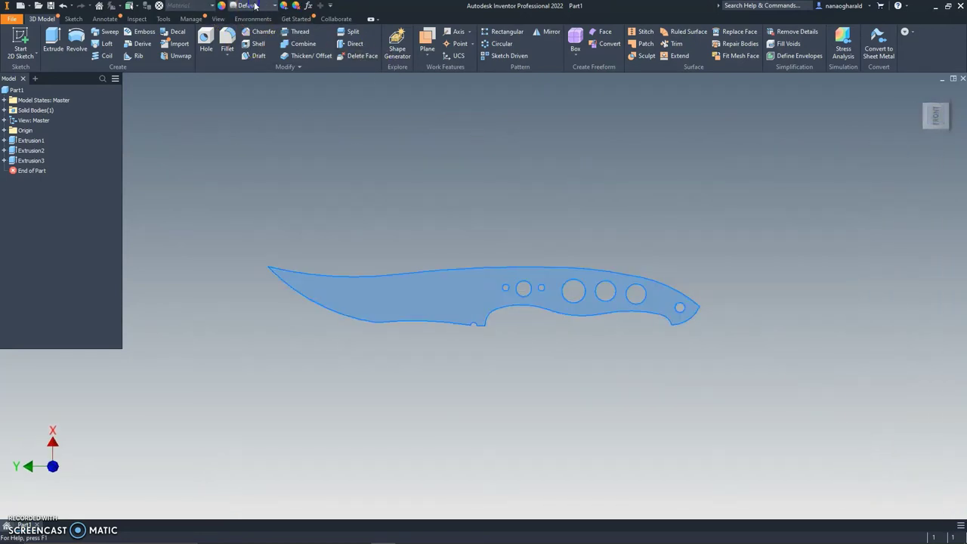
left_click(341, 187)
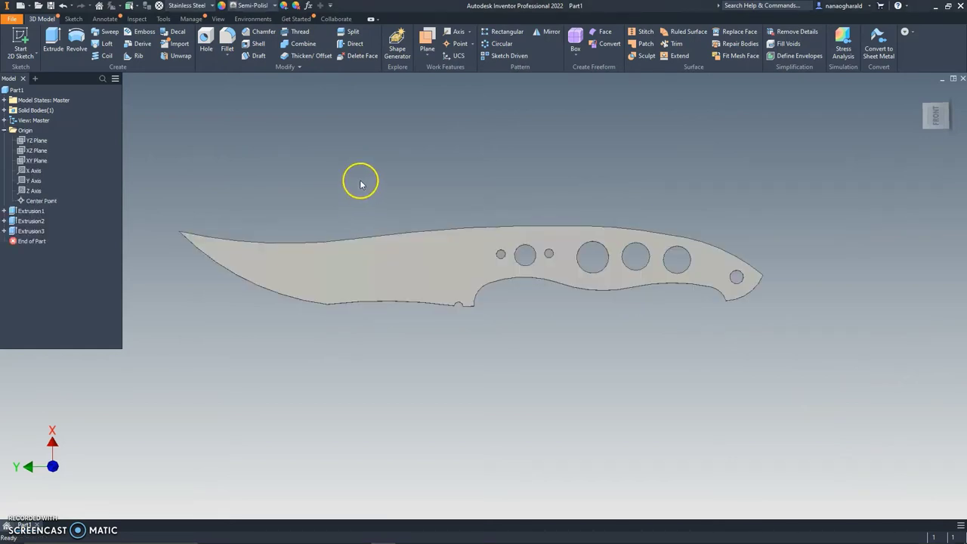
left_click_drag(158, 140, 783, 358)
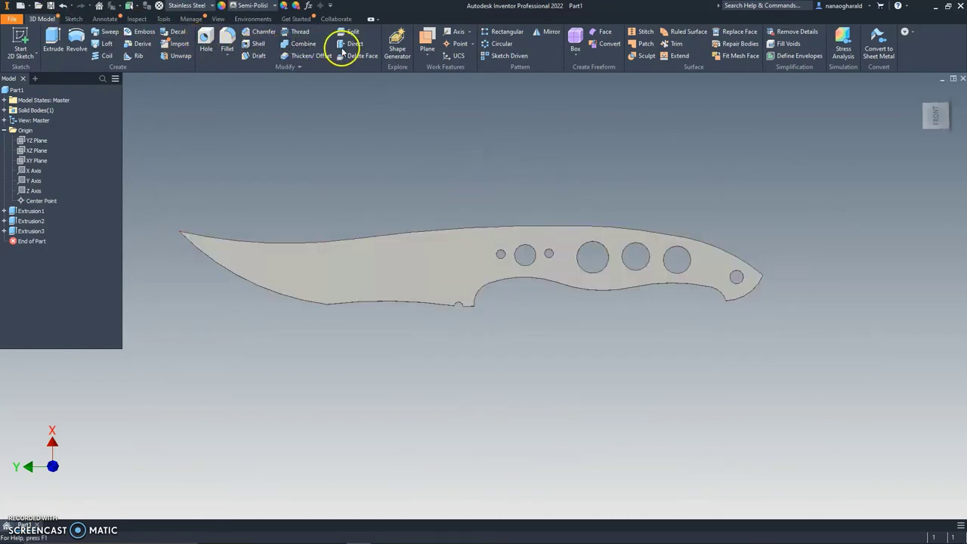
Step: Chamfer the edges of the handle holes at 1 mm, including the hole near the tip
left_click(261, 34)
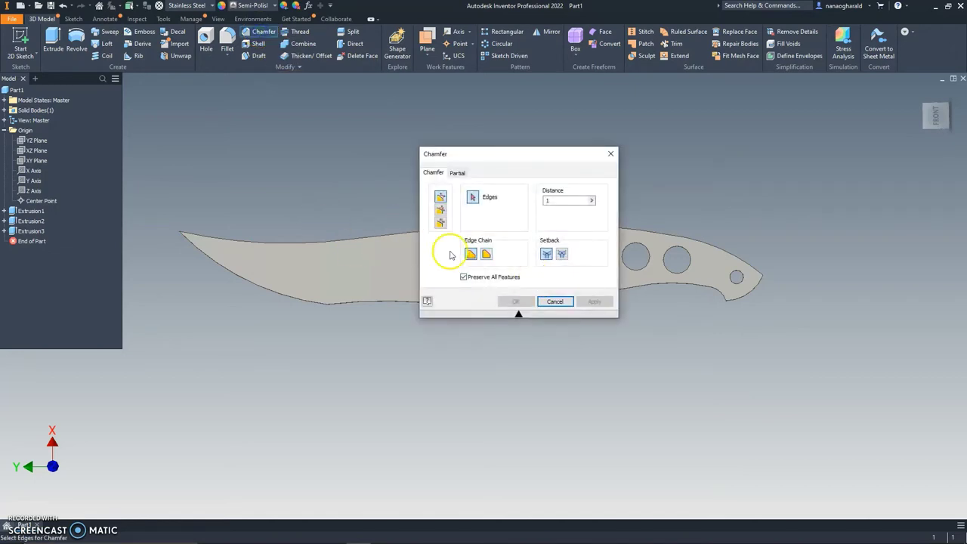
left_click_drag(531, 149, 356, 117)
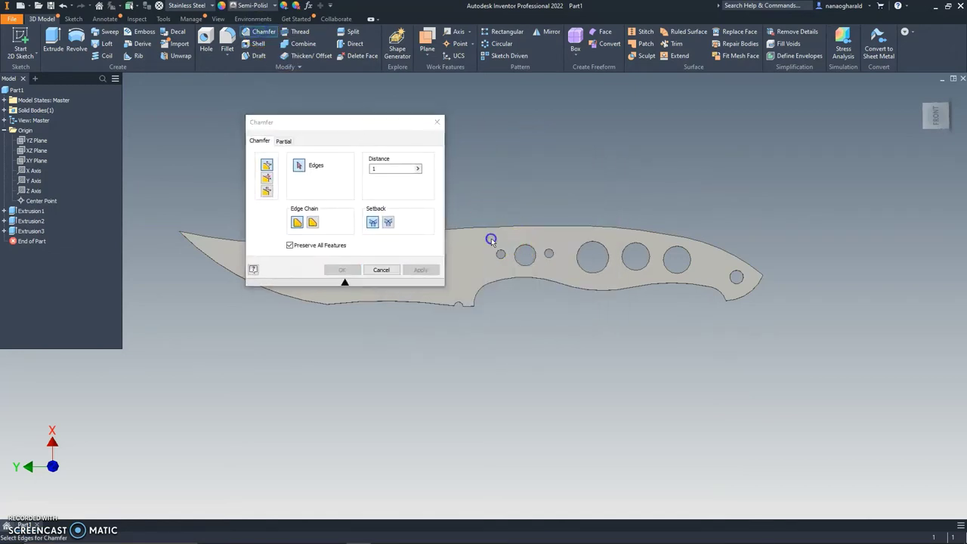
left_click(542, 259)
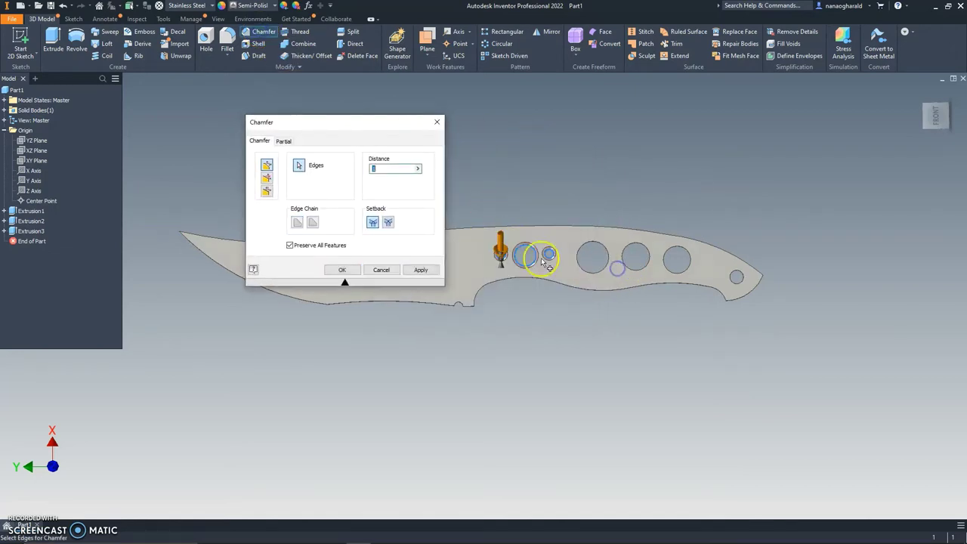
left_click(605, 252)
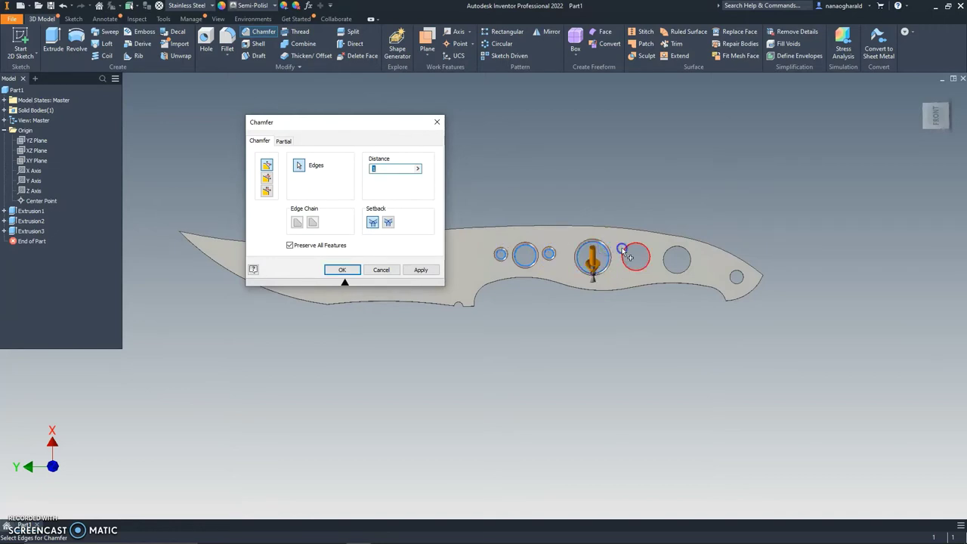
left_click(630, 257)
left_click(665, 256)
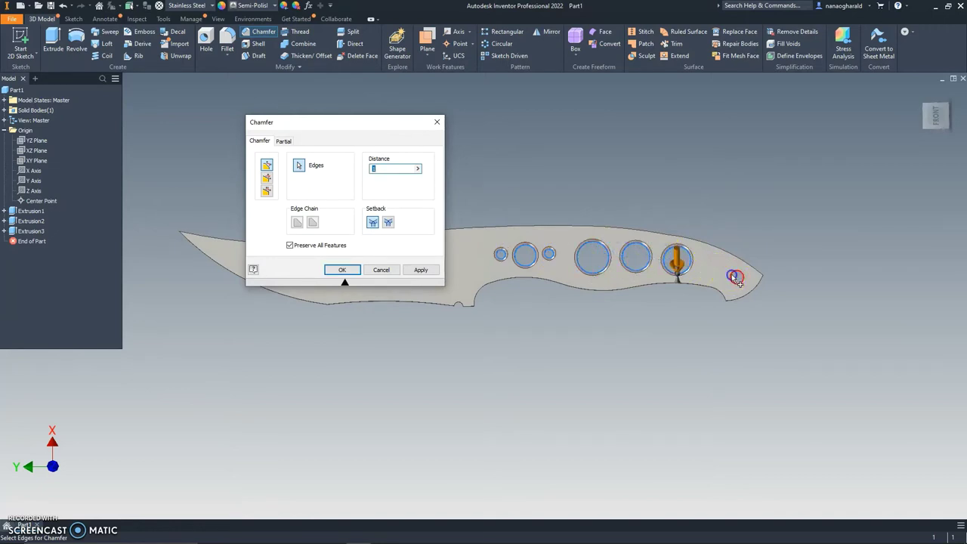
left_click_drag(944, 102, 922, 356)
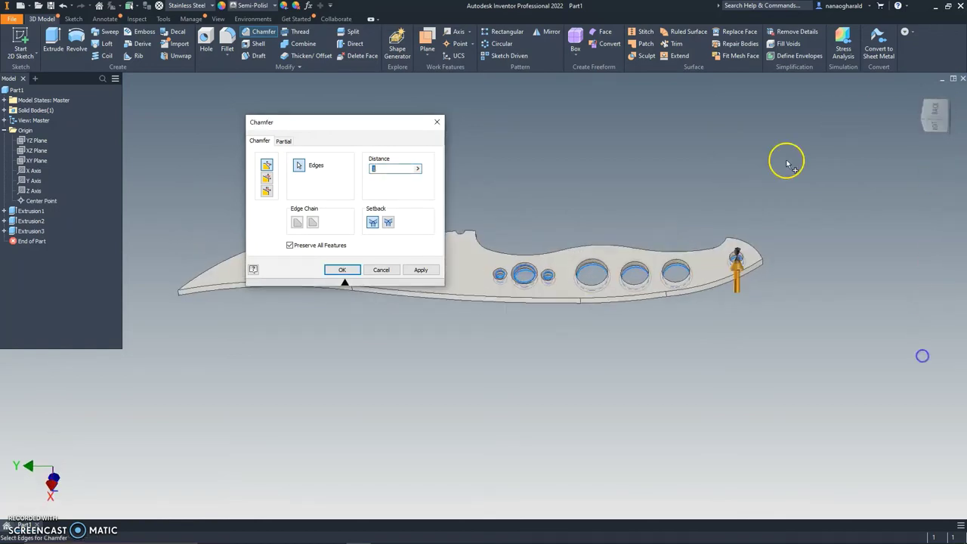
left_click(722, 257)
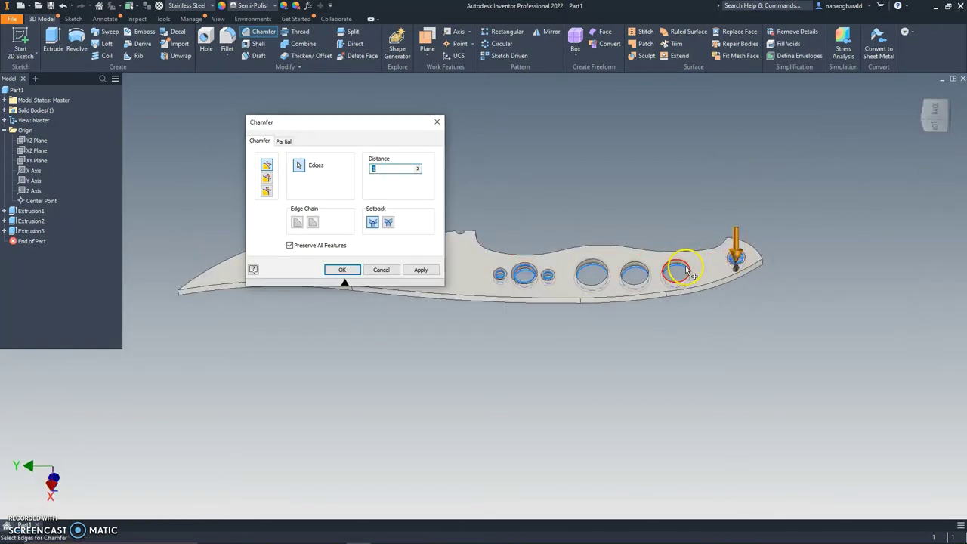
left_click(686, 270)
left_click(646, 273)
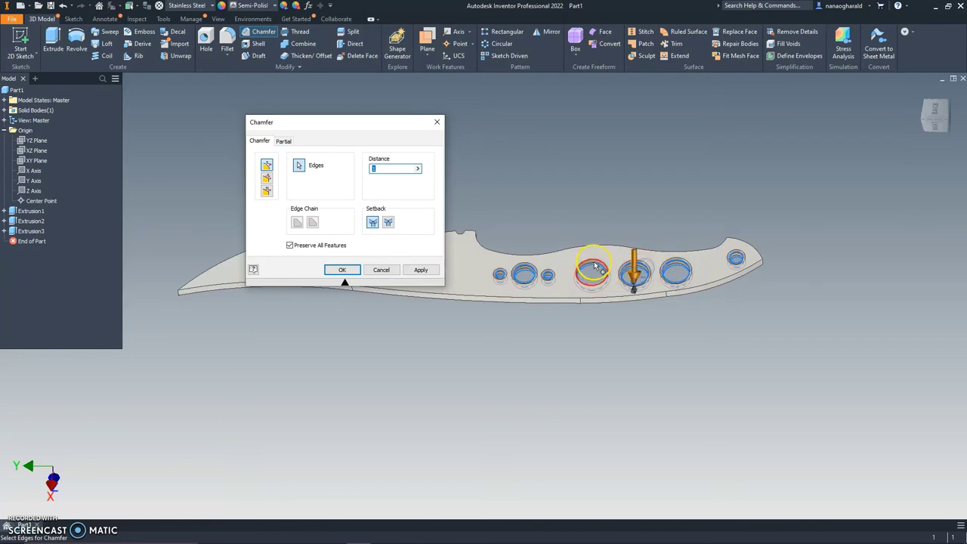
left_click(594, 267)
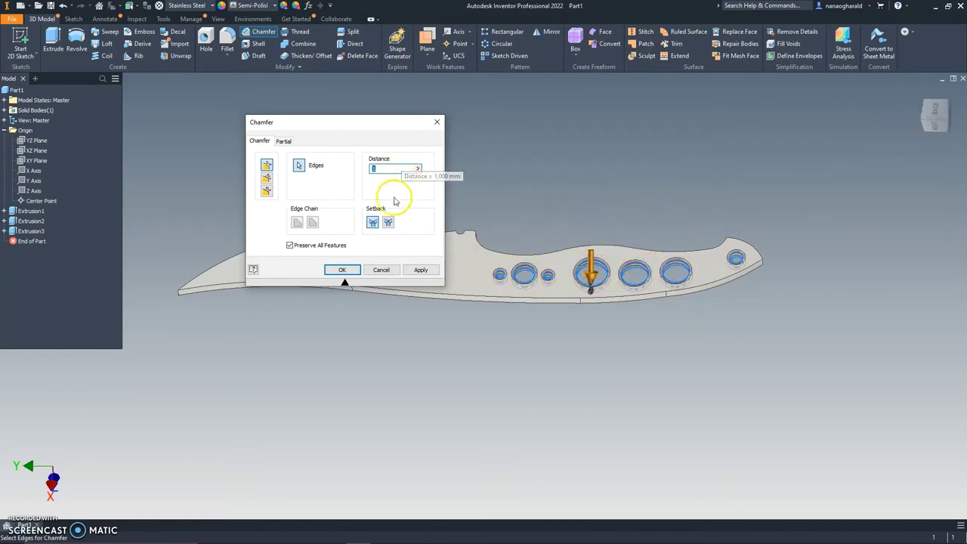
left_click(342, 270)
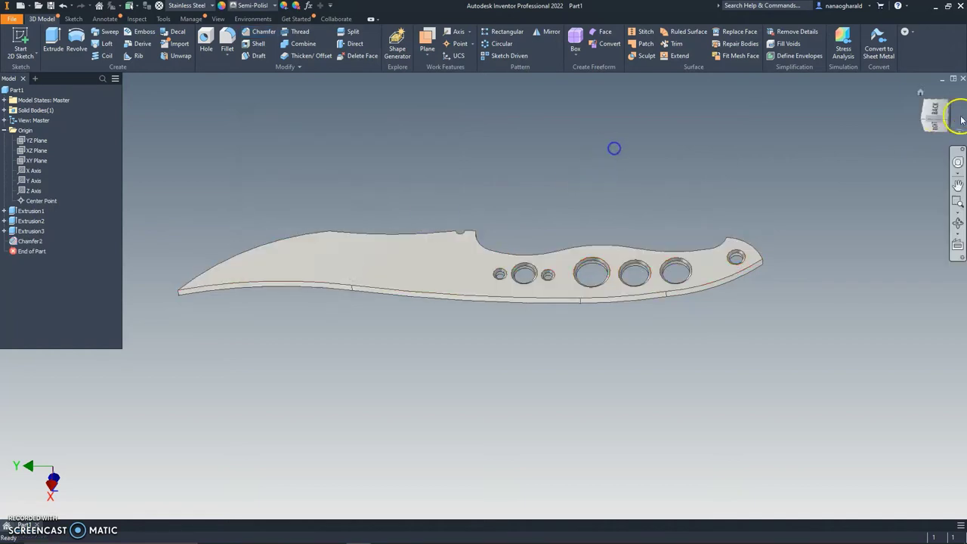
Step: Orbit back to a flat top-down view and window-select the entire chamfered knife
mouse_move(961, 119)
left_mouse_down()
mouse_move(793, 490)
mouse_move(891, 486)
mouse_move(906, 166)
mouse_move(859, 337)
mouse_move(806, 88)
mouse_move(831, 199)
left_mouse_up()
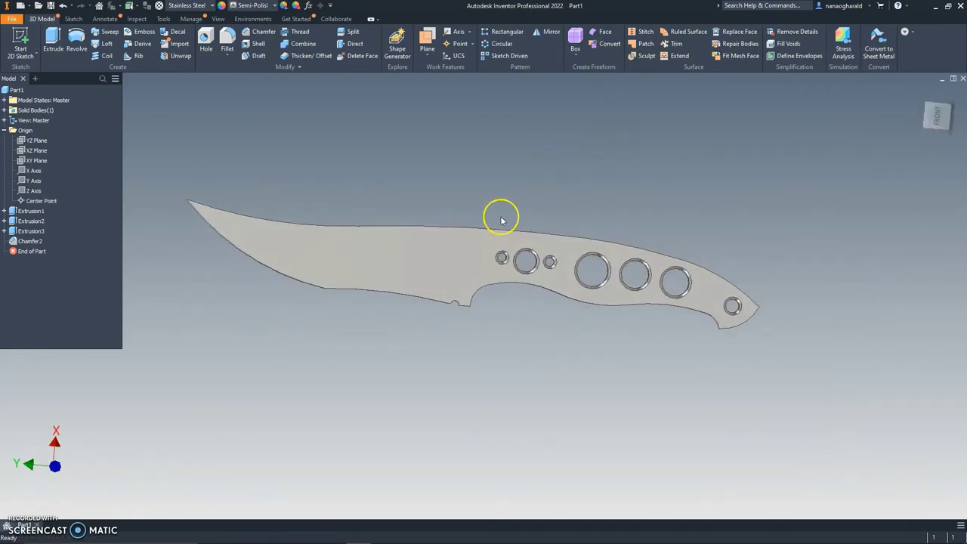
mouse_move(593, 189)
left_mouse_down()
mouse_move(561, 171)
mouse_move(401, 147)
mouse_move(361, 157)
left_mouse_up()
mouse_move(285, 142)
left_mouse_down()
mouse_move(874, 498)
mouse_move(881, 491)
left_mouse_up()
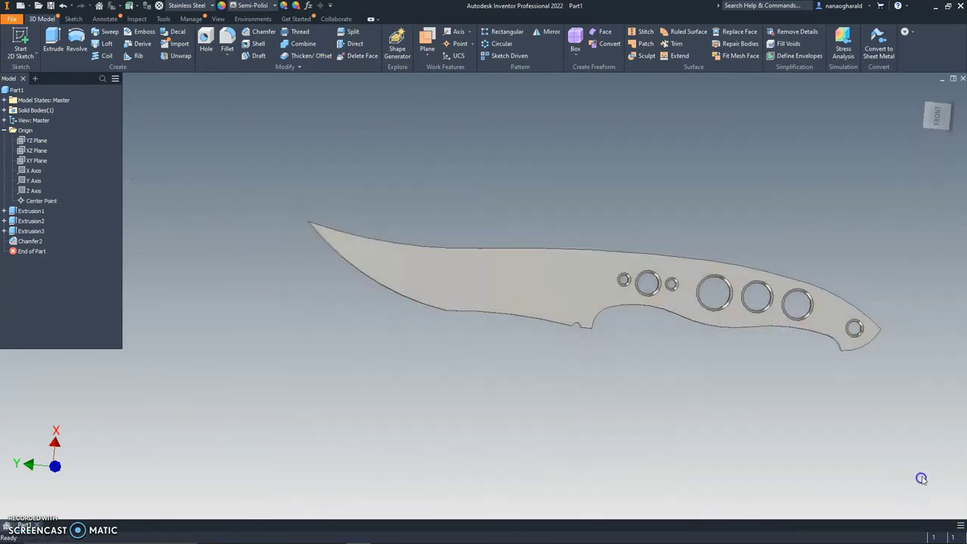
middle_click_drag(922, 476, 786, 405)
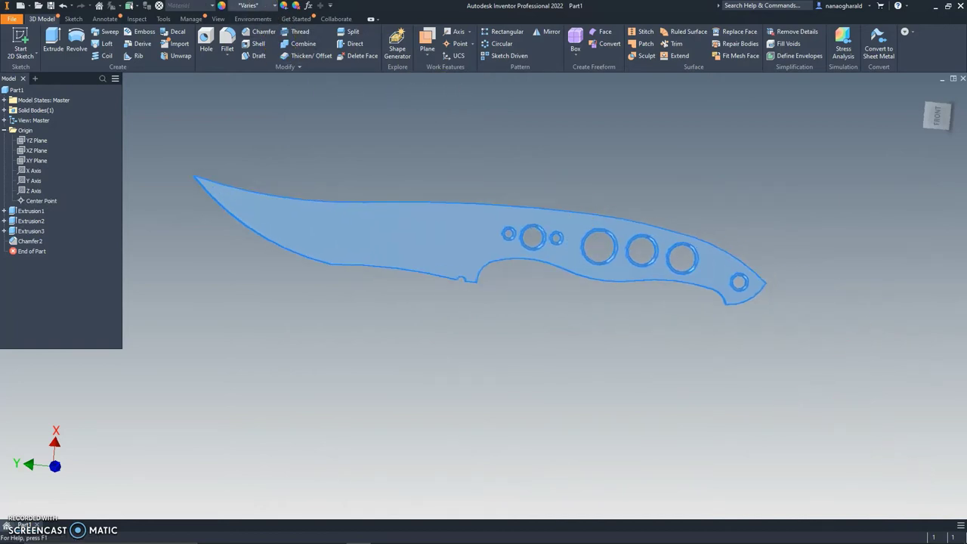
Step: Browse the appearance list and try the Gold appearance on the knife
left_click(266, 6)
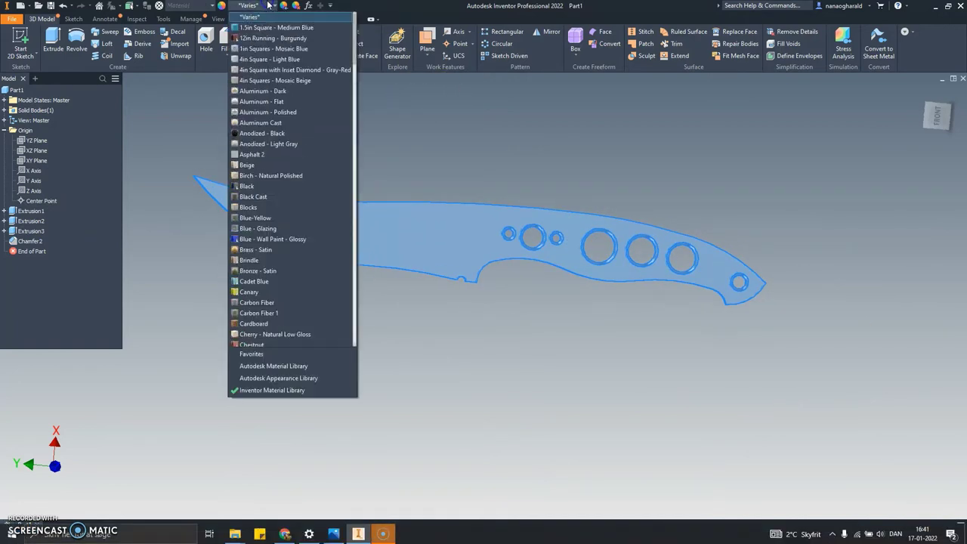
scroll(296, 240, "down", 1)
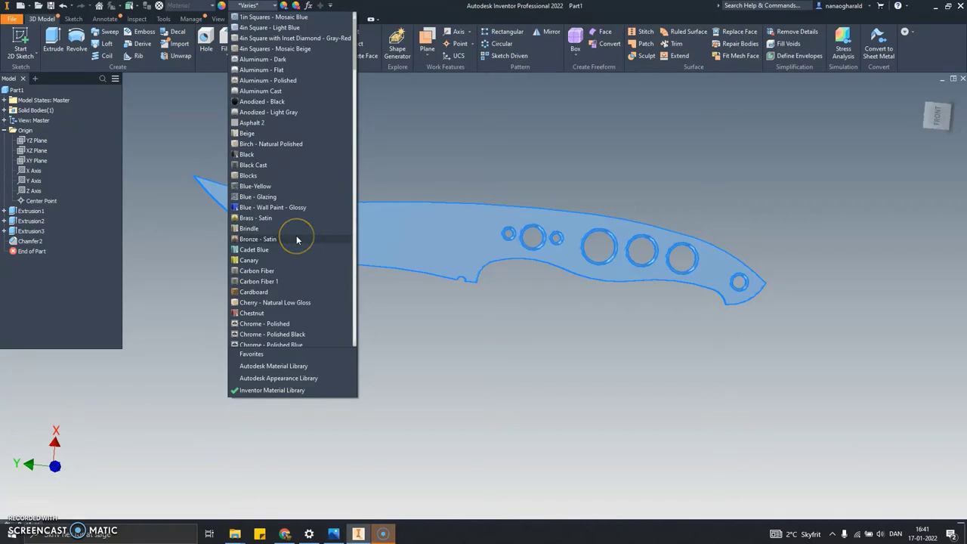
scroll(297, 240, "down", 4)
scroll(297, 240, "down", 1)
scroll(297, 240, "down", 1)
scroll(297, 241, "down", 1)
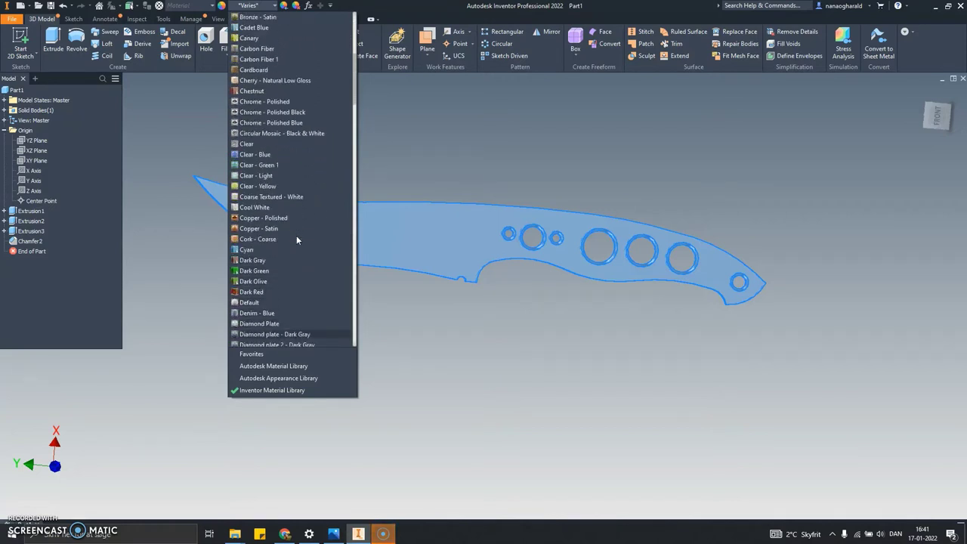
scroll(292, 265, "down", 5)
scroll(275, 302, "down", 1)
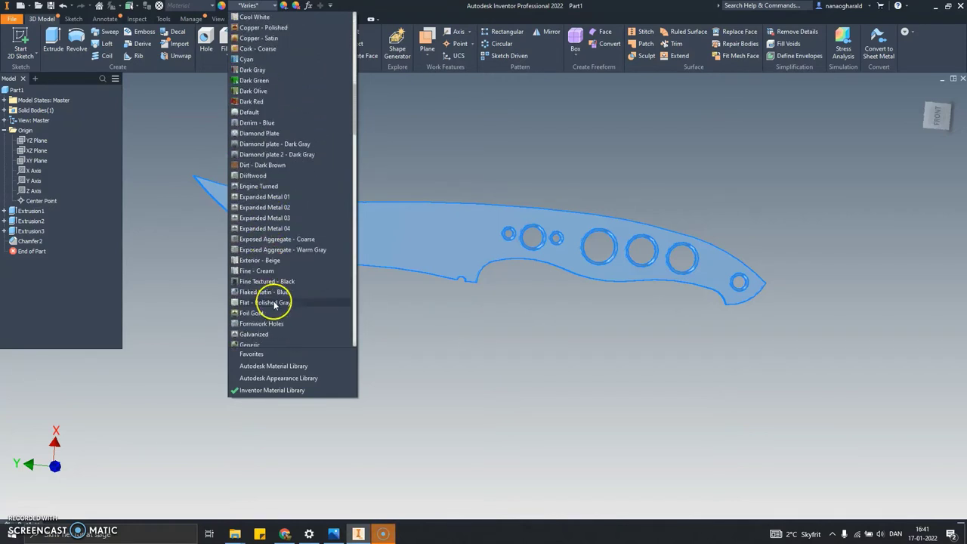
scroll(268, 287, "down", 1)
scroll(275, 321, "down", 1)
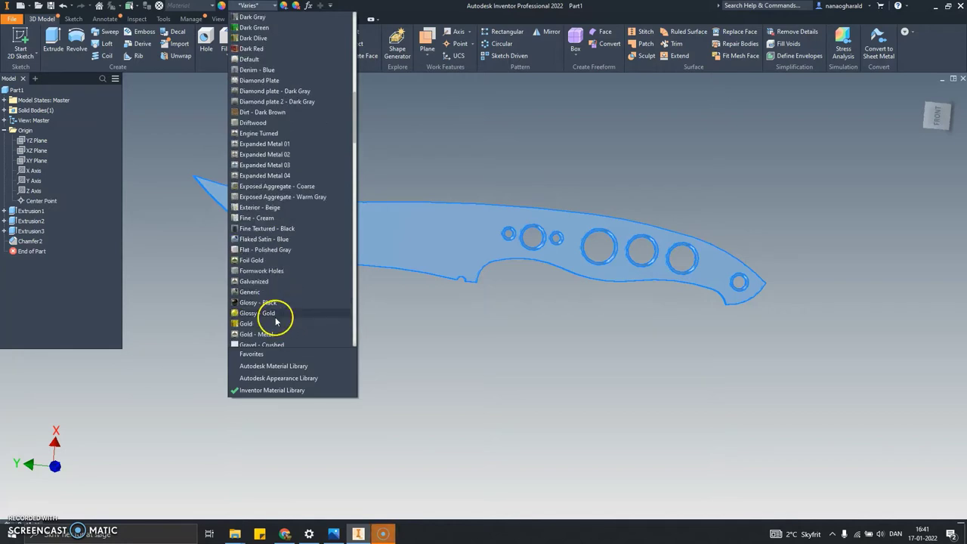
scroll(276, 321, "down", 3)
scroll(264, 326, "down", 3)
scroll(268, 330, "down", 4)
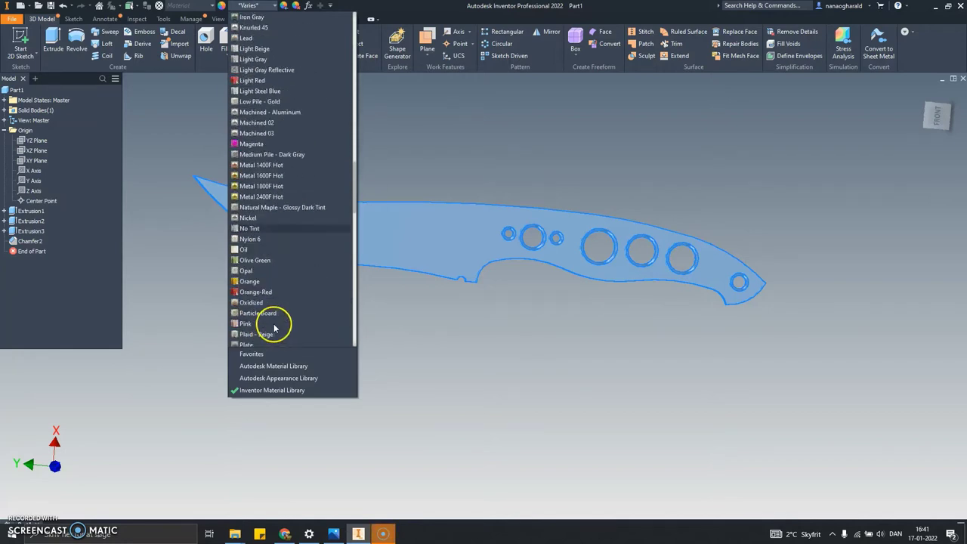
scroll(272, 325, "up", 14)
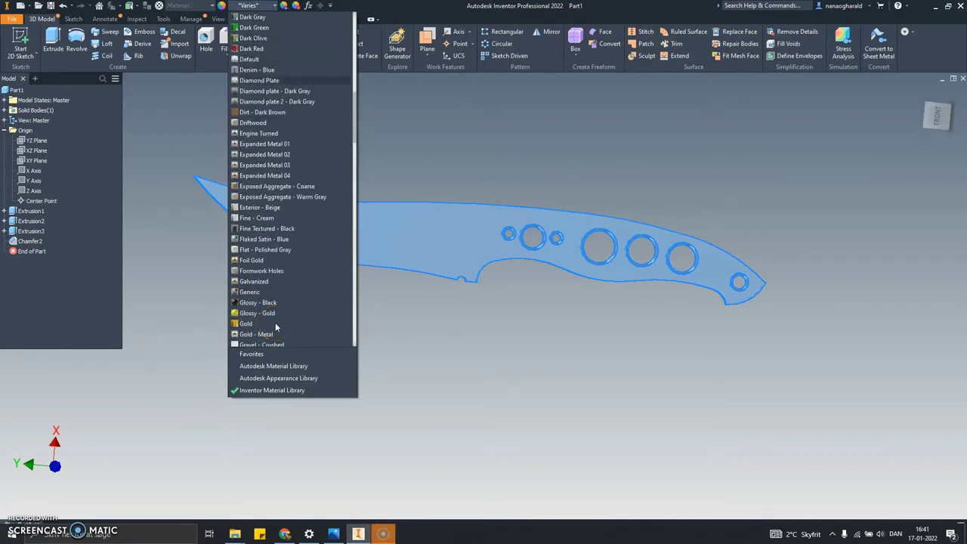
left_click(276, 329)
Step: Switch the knife's appearance to a stainless steel finish
scroll(280, 327, "down", 10)
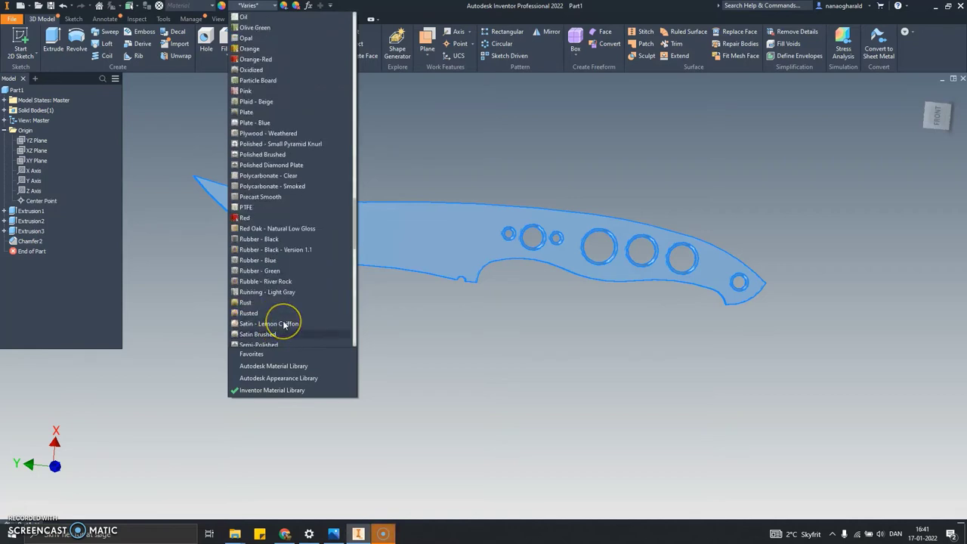
scroll(284, 325, "down", 2)
scroll(284, 324, "down", 2)
scroll(284, 325, "down", 4)
scroll(284, 325, "down", 2)
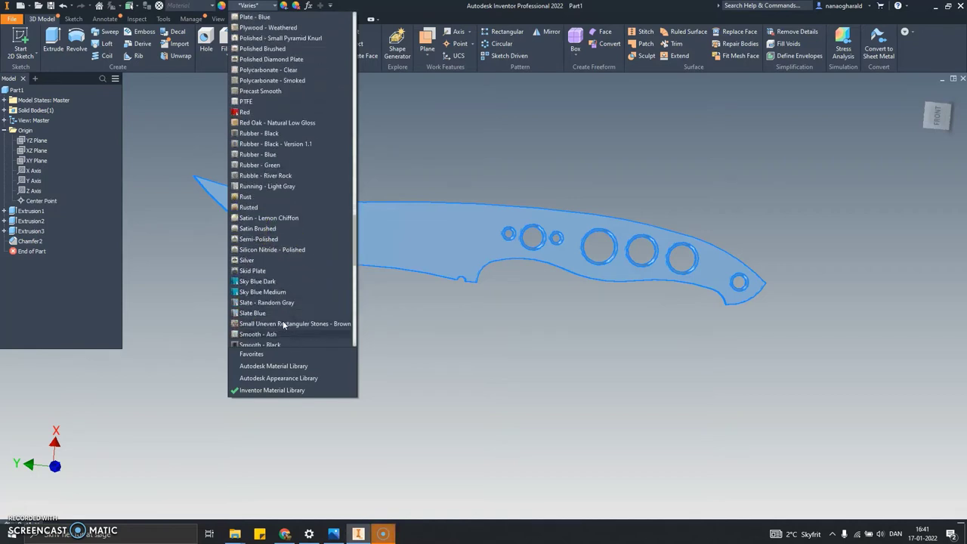
scroll(284, 325, "down", 3)
scroll(284, 325, "down", 2)
scroll(284, 325, "down", 2)
scroll(284, 324, "down", 3)
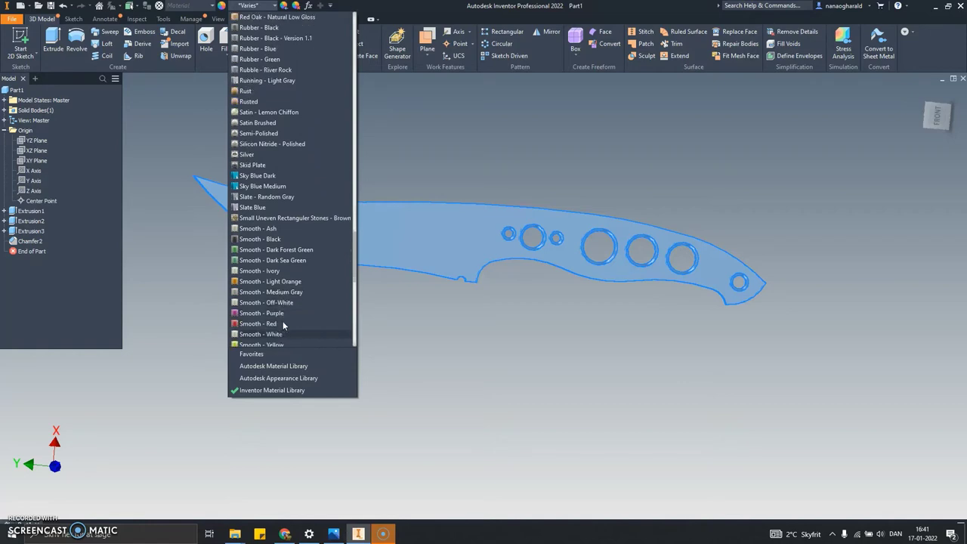
scroll(284, 325, "down", 2)
scroll(284, 324, "down", 2)
scroll(284, 325, "down", 2)
scroll(287, 324, "down", 2)
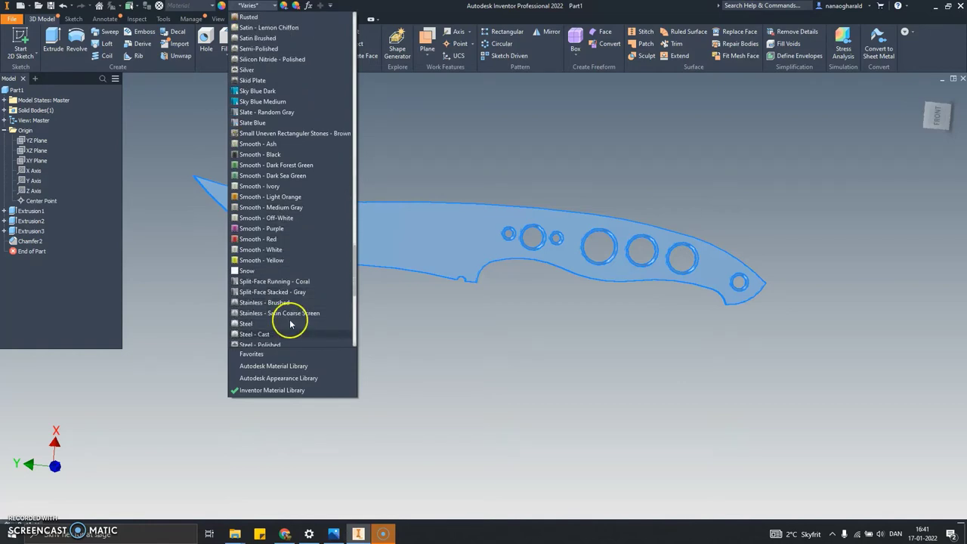
left_click(274, 324)
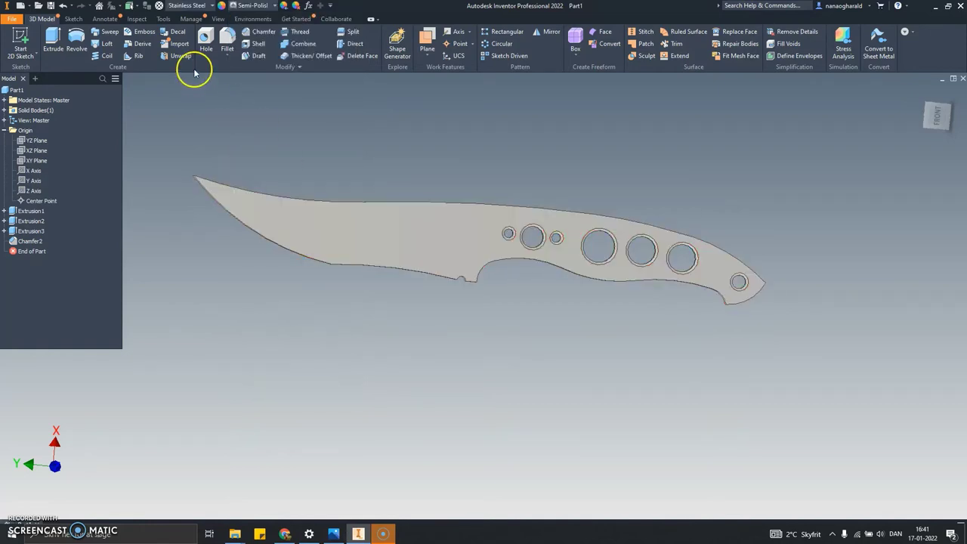
Step: Set the material to Stainless Steel, 440C, then select the whole part in a tilted view
left_click(205, 6)
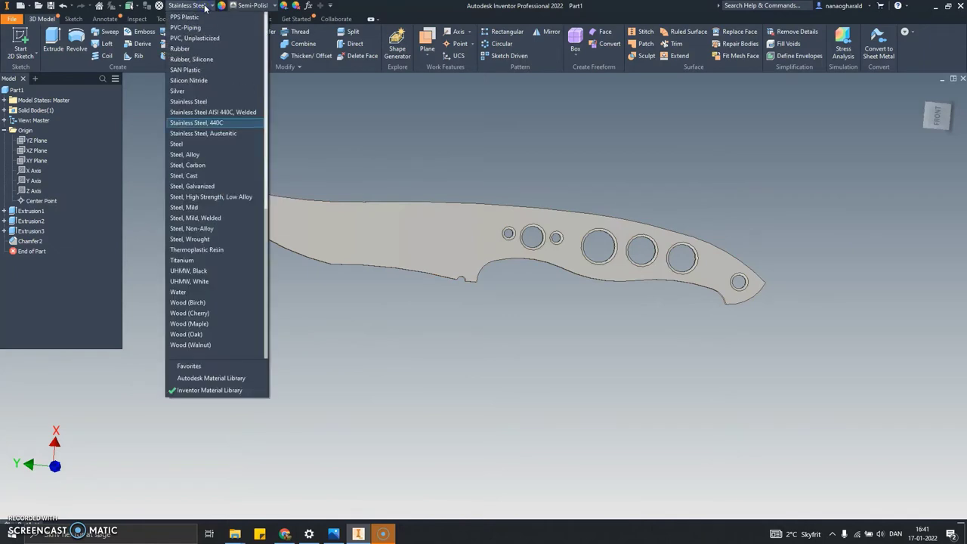
left_click(225, 121)
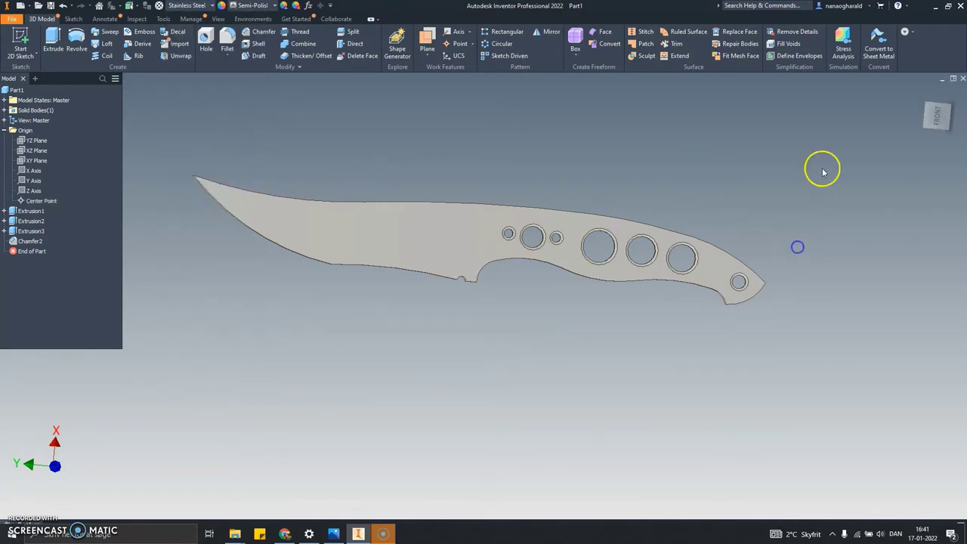
mouse_move(937, 155)
middle_mouse_down("shift")
mouse_move(888, 181)
mouse_move(926, 209)
mouse_move(794, 169)
mouse_move(427, 406)
mouse_move(217, 265)
middle_mouse_up("shift")
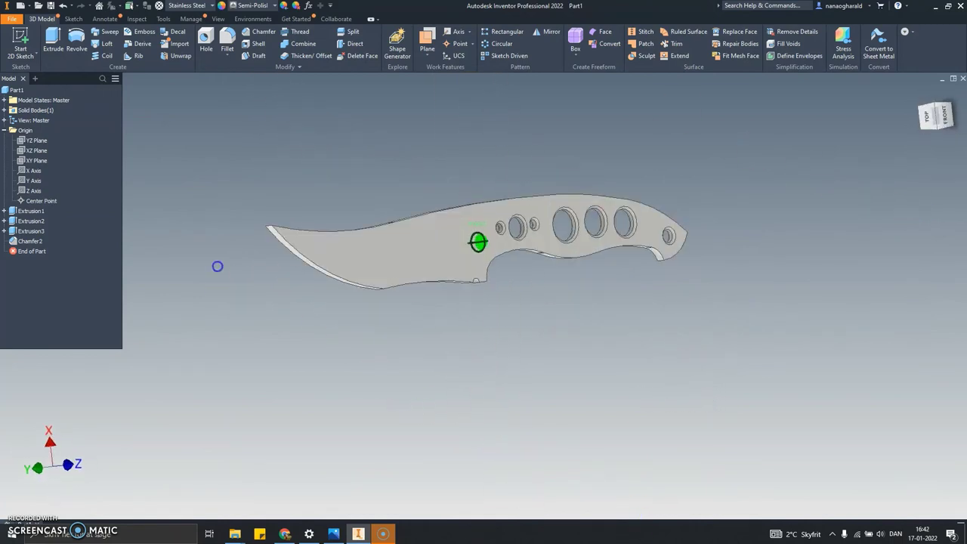
left_click(763, 174)
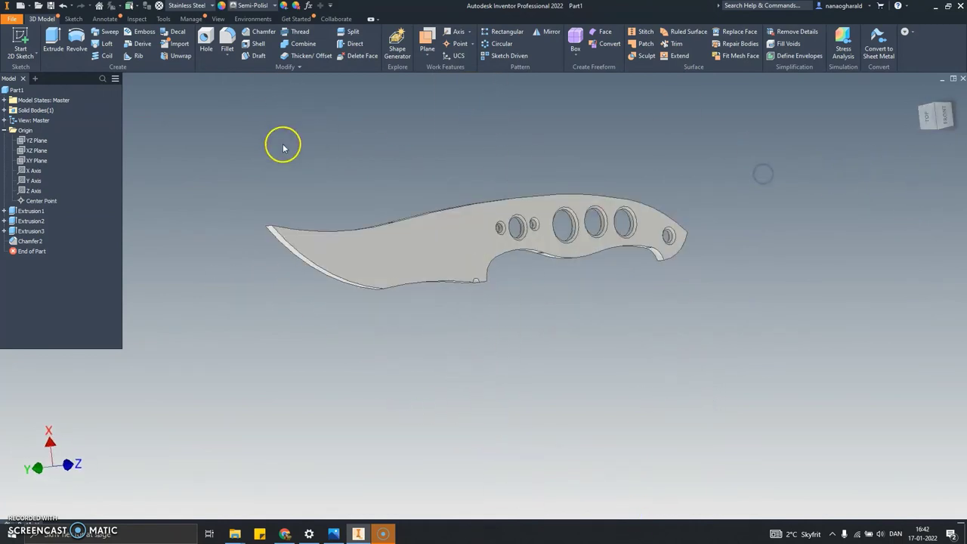
left_click_drag(220, 158, 793, 487)
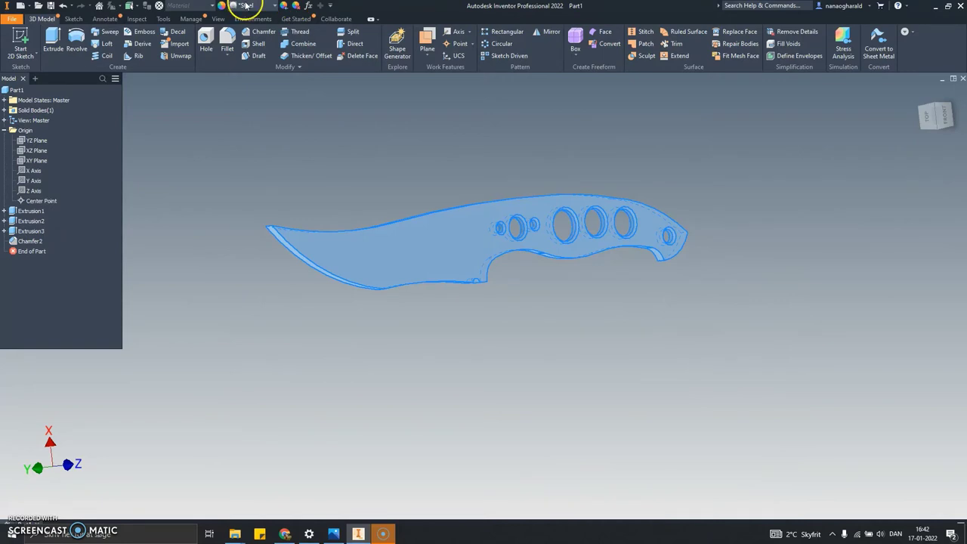
Step: Apply a grey Steel appearance to the selected knife and inspect it in 3D
left_click(246, 6)
scroll(277, 207, "up", 9)
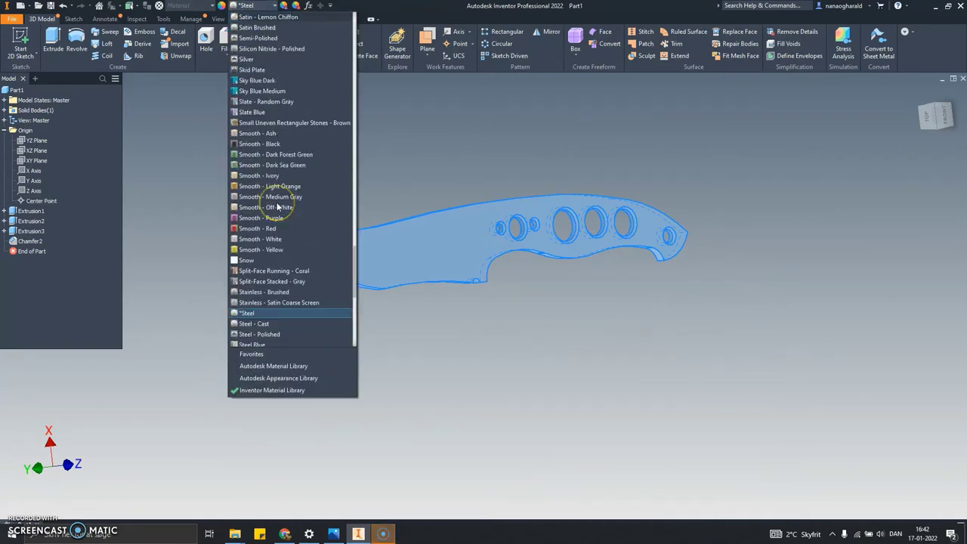
scroll(272, 340, "down", 1)
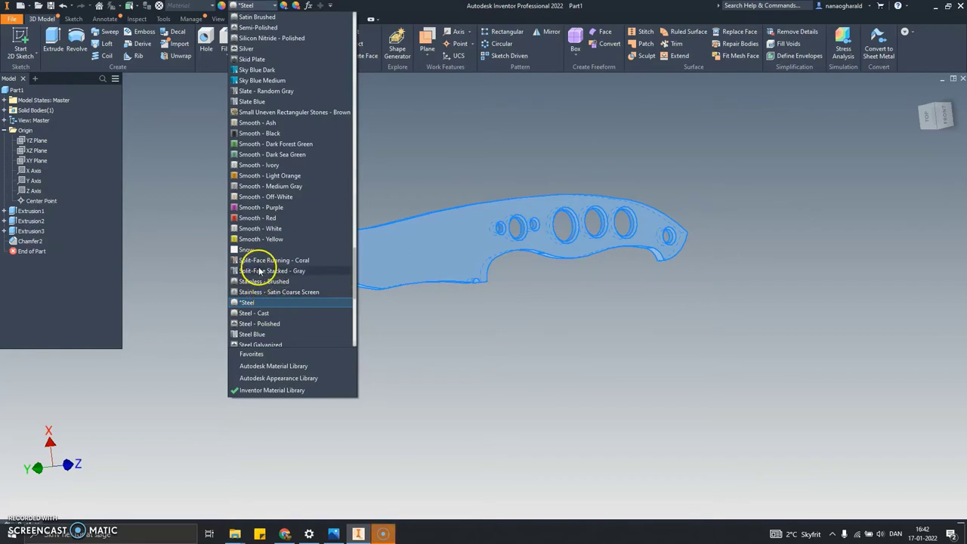
left_click(276, 324)
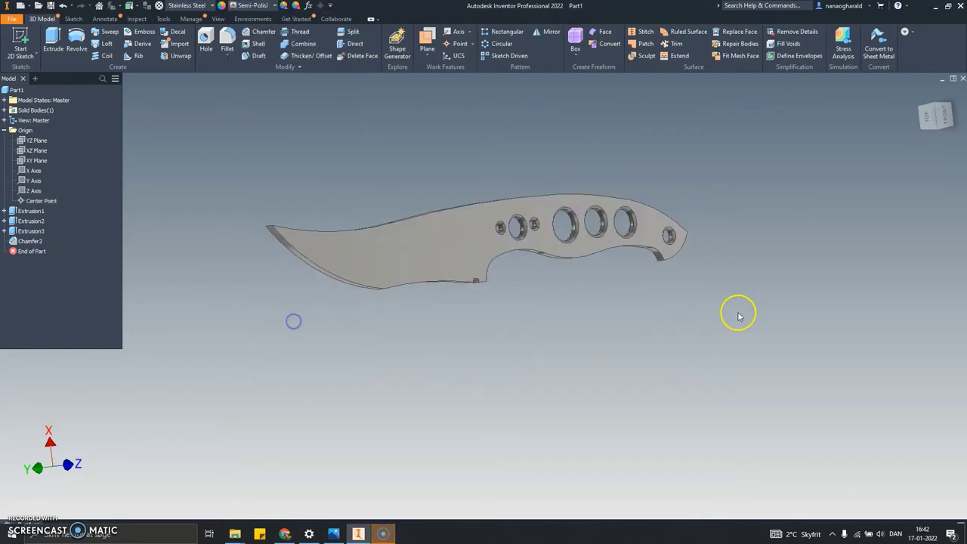
mouse_move(937, 115)
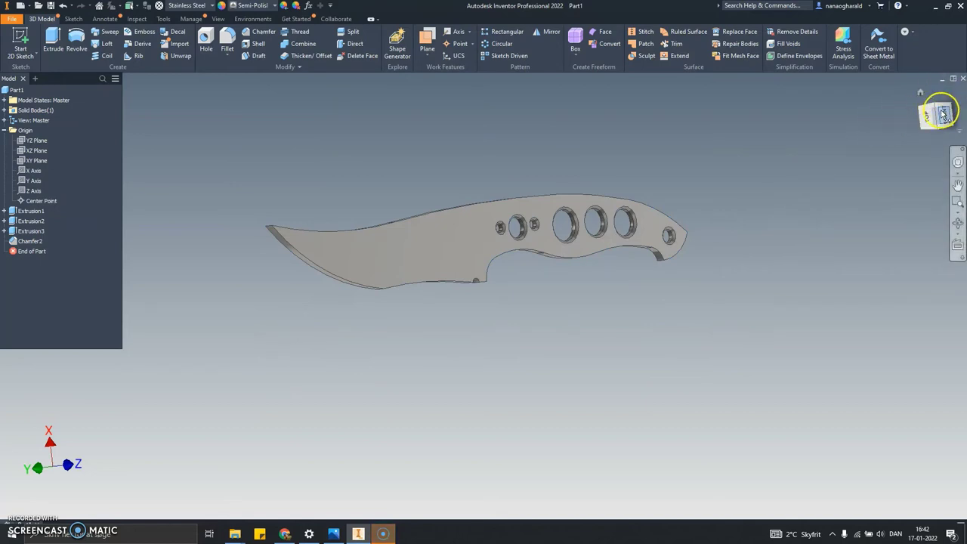
mouse_move(944, 106)
middle_mouse_down("shift")
mouse_move(753, 227)
mouse_move(691, 328)
mouse_move(723, 269)
mouse_move(669, 244)
mouse_move(664, 208)
middle_mouse_up("shift")
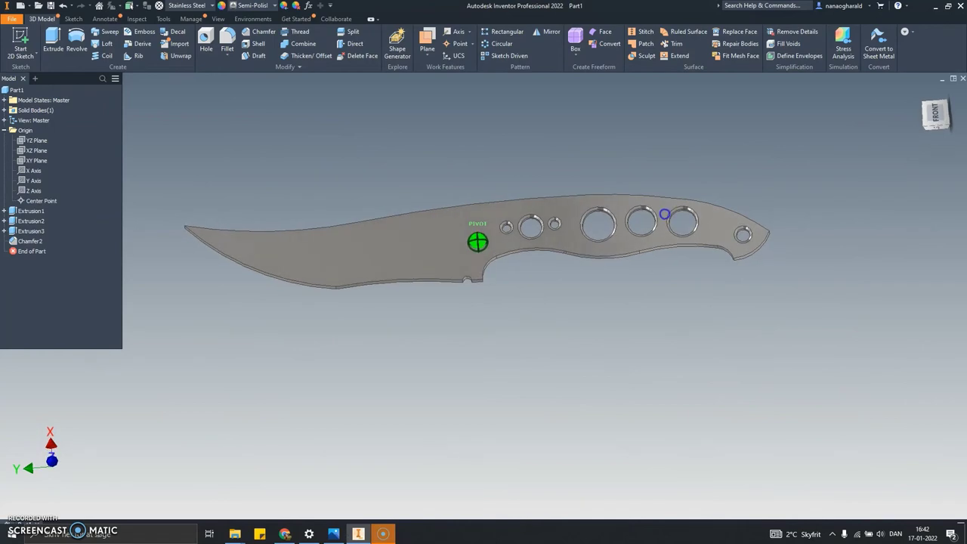
scroll(484, 162, "up", 2)
middle_click_drag(491, 155, 559, 90)
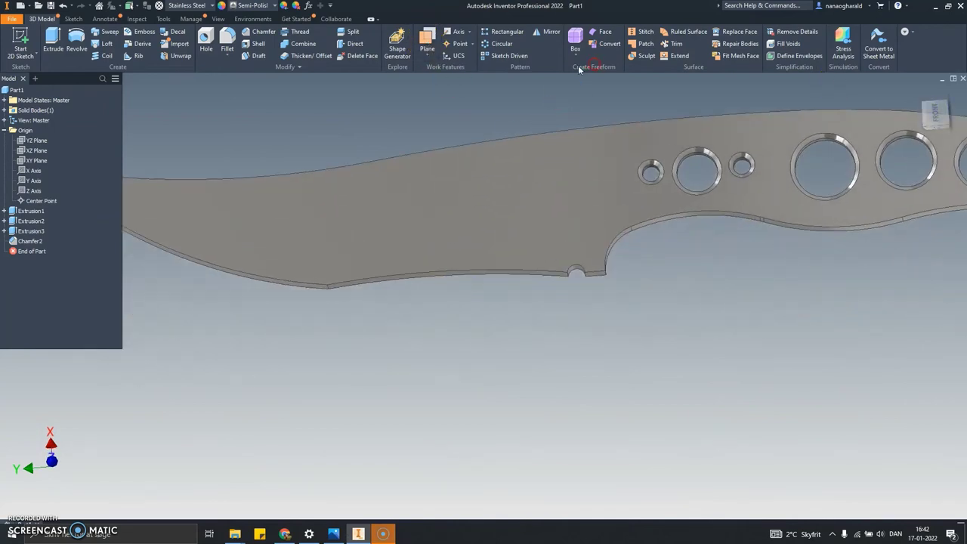
scroll(576, 111, "down", 3)
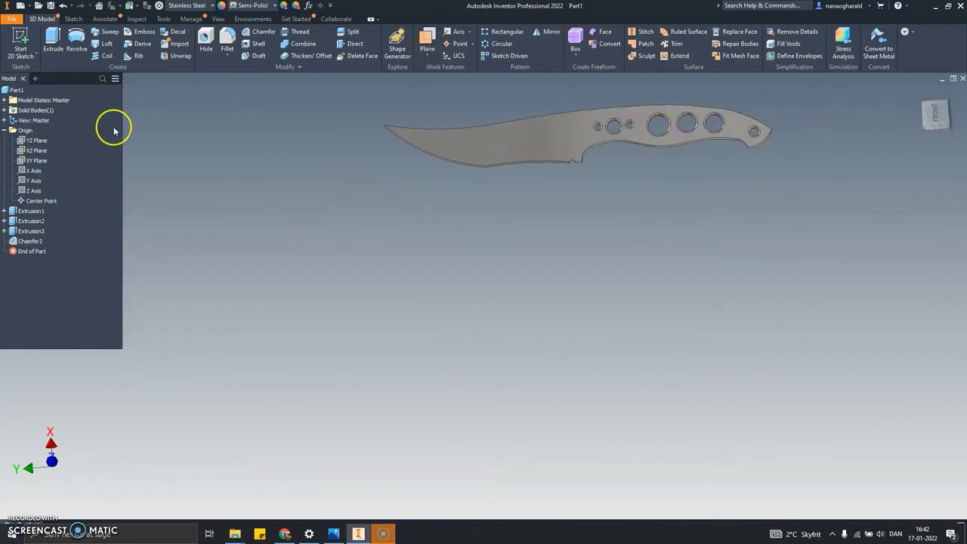
mouse_move(670, 153)
middle_mouse_down()
mouse_move(605, 207)
mouse_move(560, 324)
middle_mouse_up()
scroll(270, 322, "up", 3)
scroll(361, 300, "down", 1)
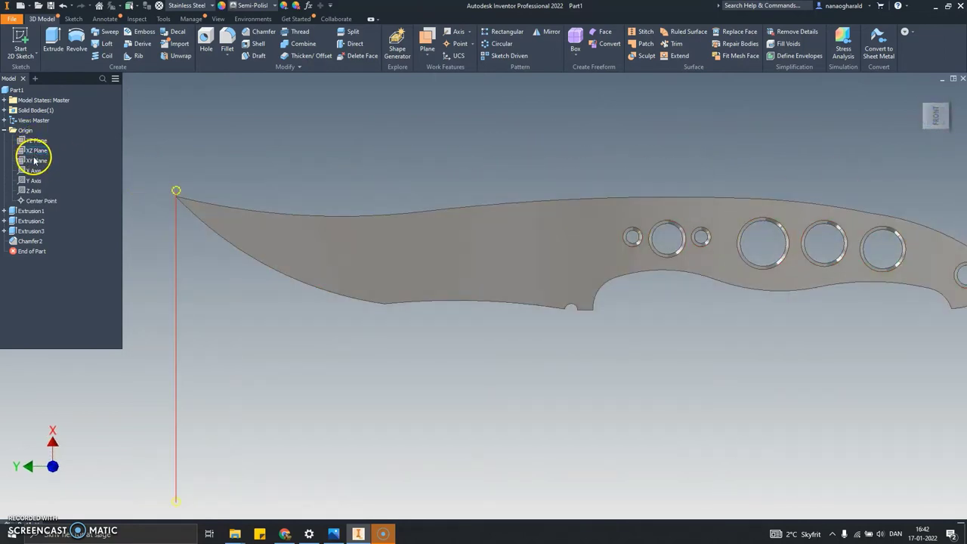
Step: Start an Offset from Plane work plane based on the XZ Plane
right_click(34, 152)
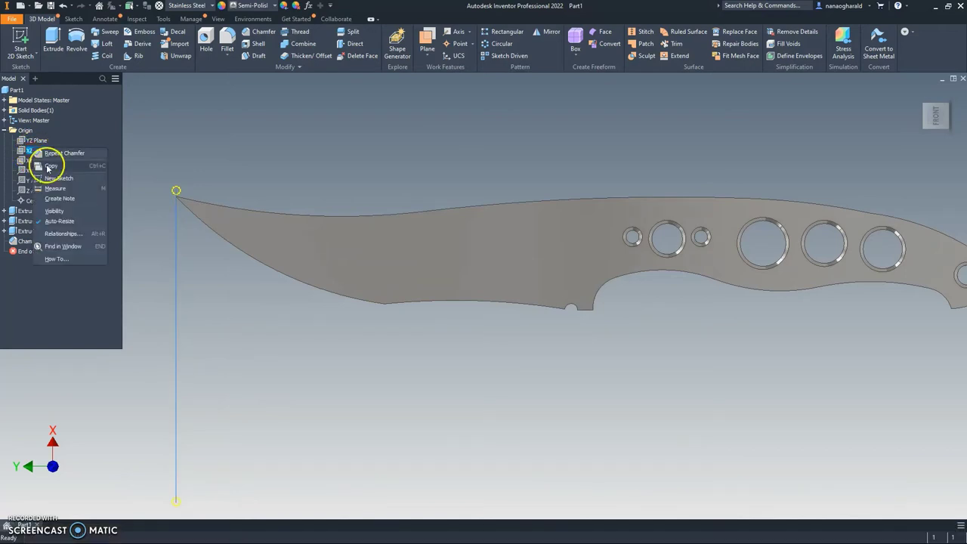
key("Escape")
scroll(225, 223, "down", 3)
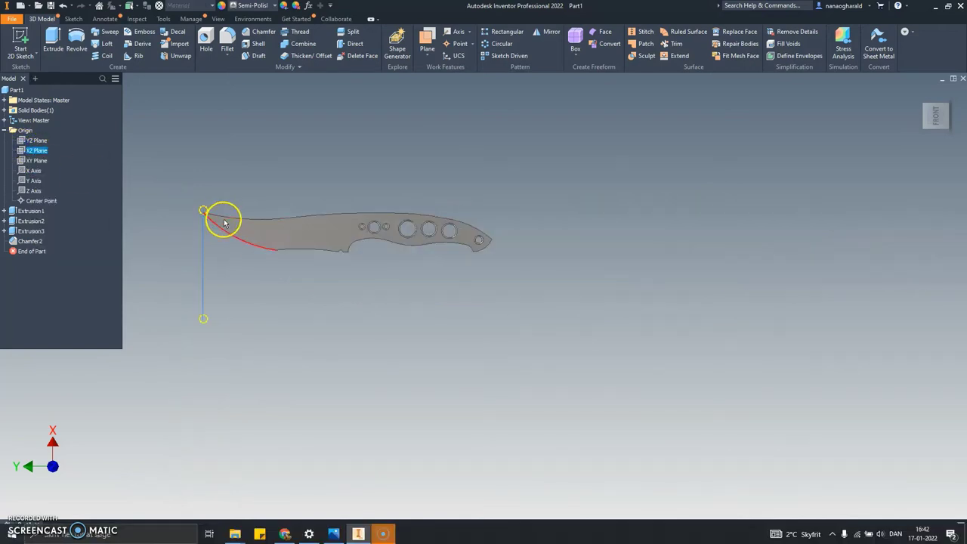
left_click(425, 58)
left_click(439, 98)
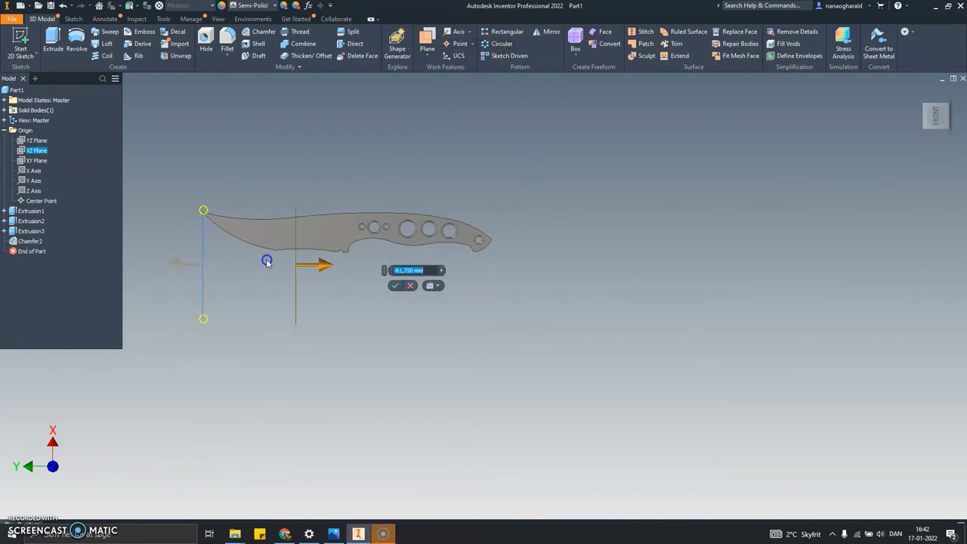
Step: Set the plane offset to -123.000 mm at the blade's notch and confirm Work Plane2
left_click_drag(174, 266, 300, 255)
scroll(302, 254, "up", 3)
scroll(339, 257, "up", 3)
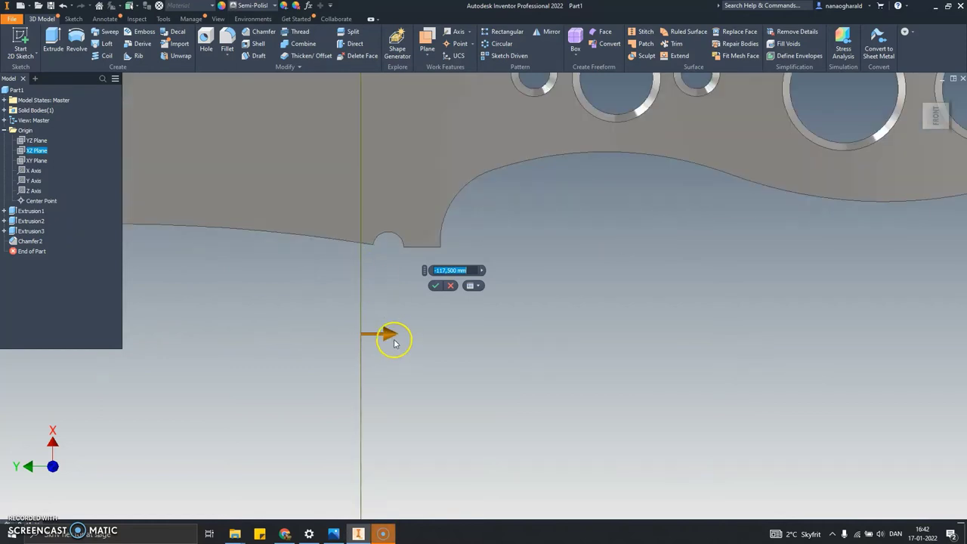
left_click_drag(394, 343, 430, 327)
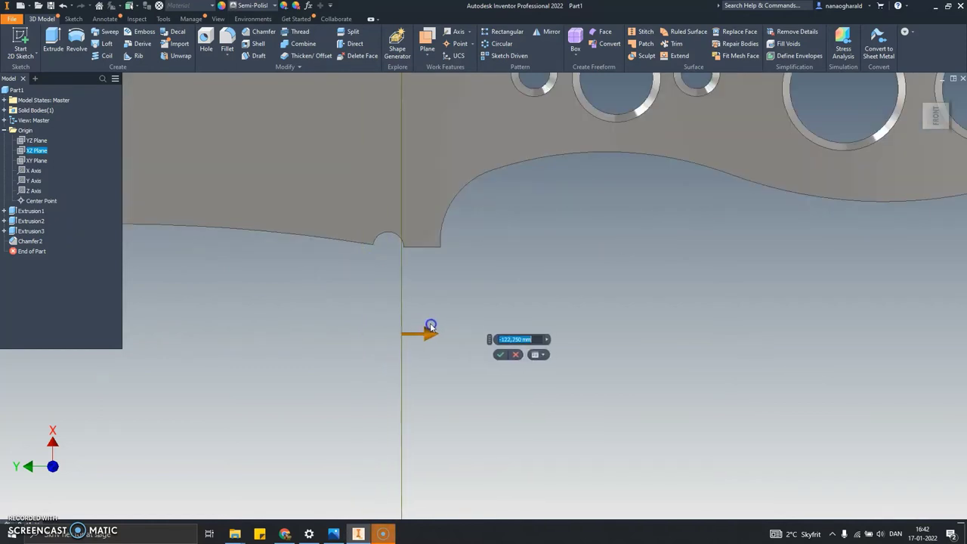
scroll(430, 326, "up", 3)
scroll(423, 315, "down", 2)
scroll(388, 300, "down", 1)
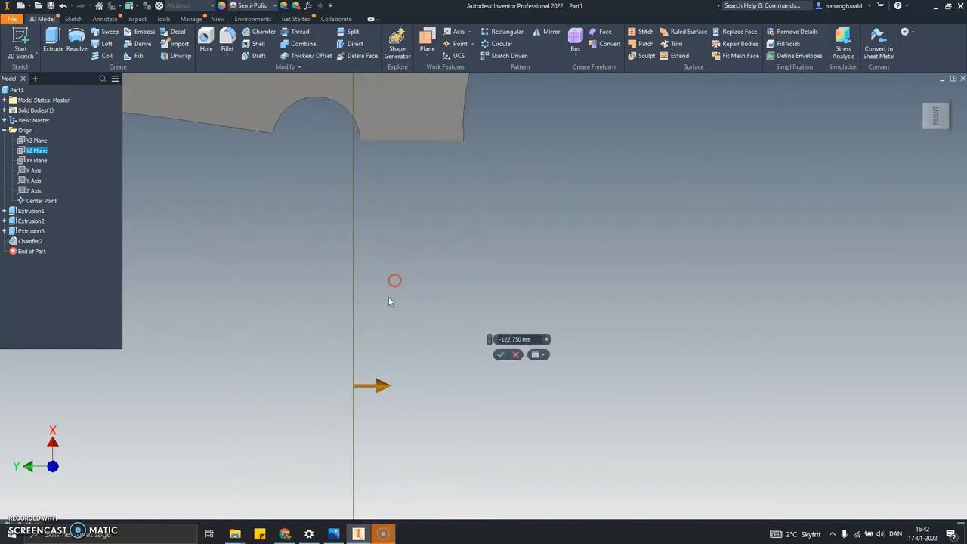
left_click_drag(384, 384, 388, 385)
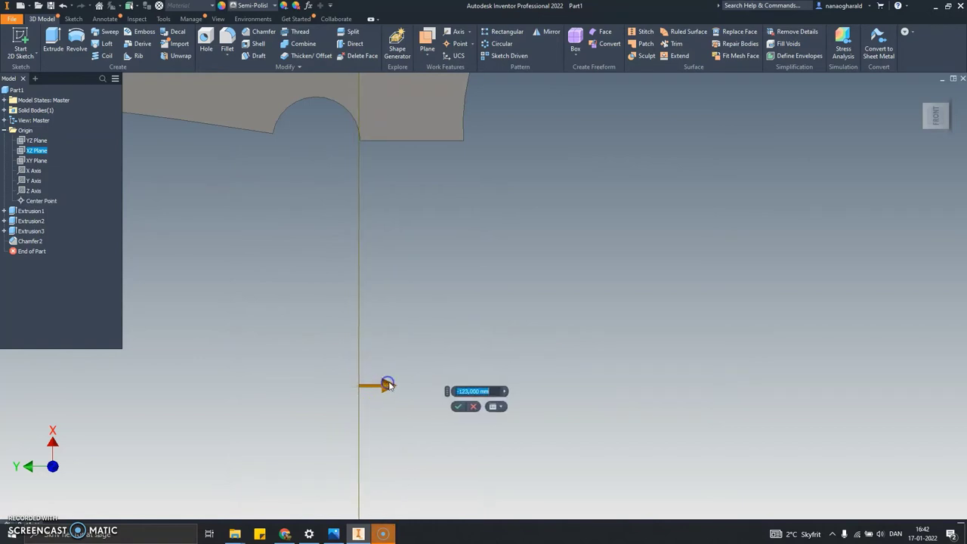
left_click(466, 408)
Step: Create Sketch6 on Work Plane2
scroll(460, 403, "down", 3)
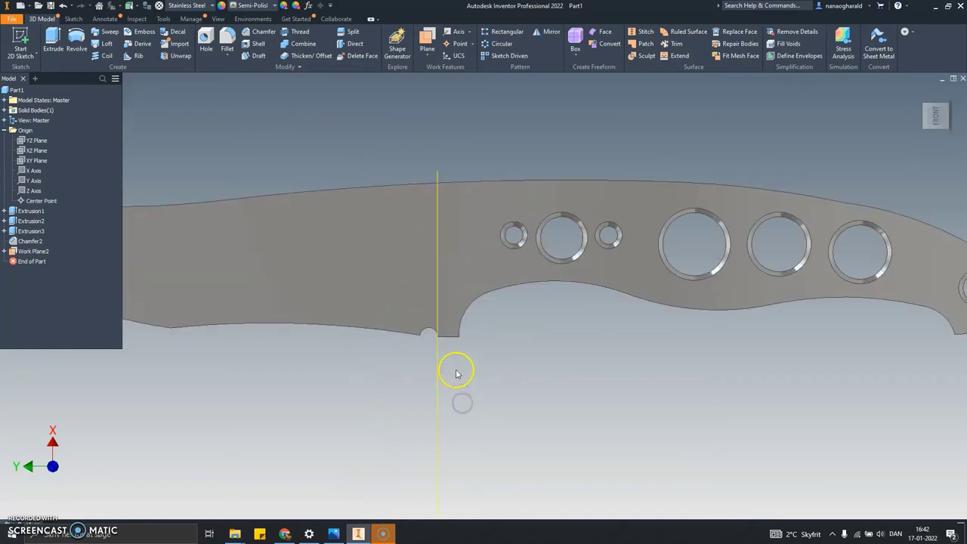
scroll(462, 355, "down", 2)
scroll(529, 272, "down", 2)
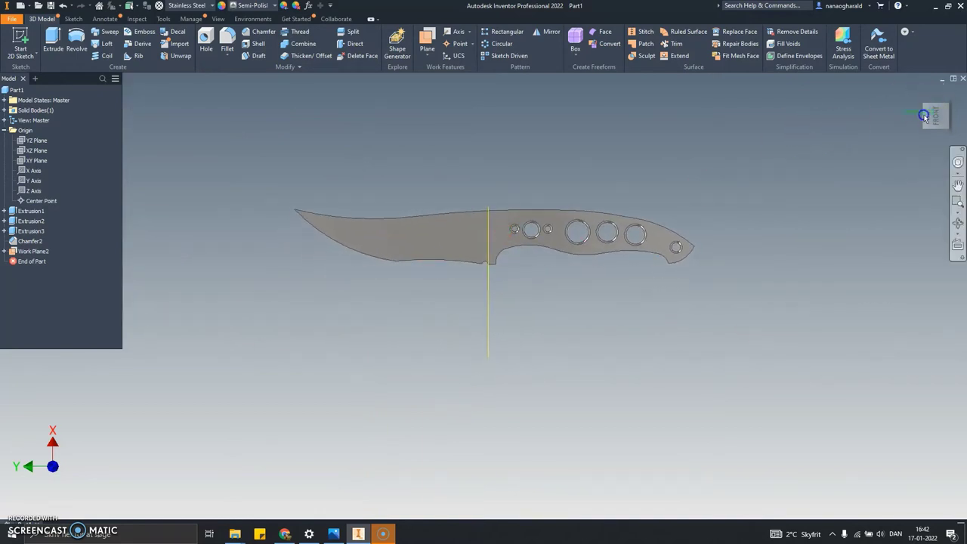
mouse_move(841, 113)
middle_mouse_down("shift")
mouse_move(851, 119)
mouse_move(801, 151)
middle_mouse_up("shift")
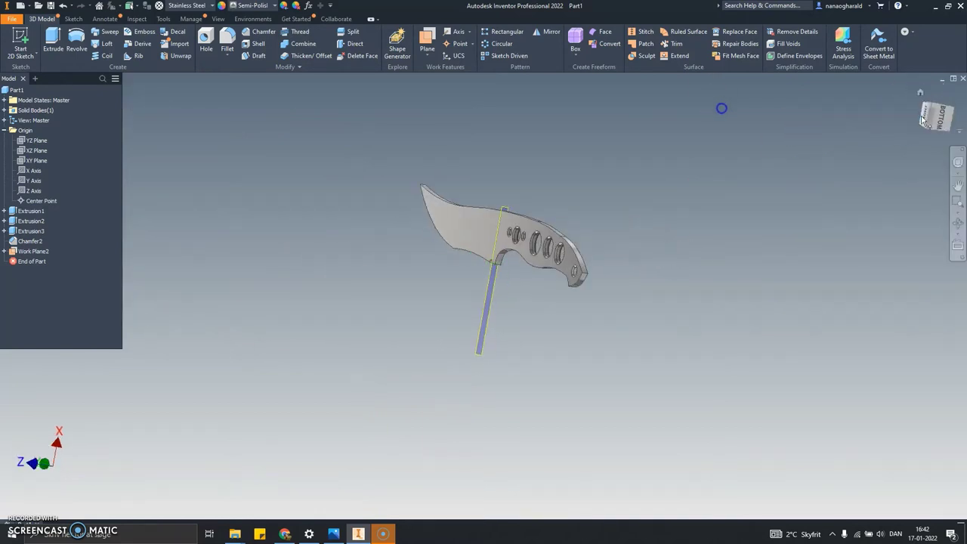
scroll(624, 234, "up", 4)
middle_click_drag(208, 143, 562, 162)
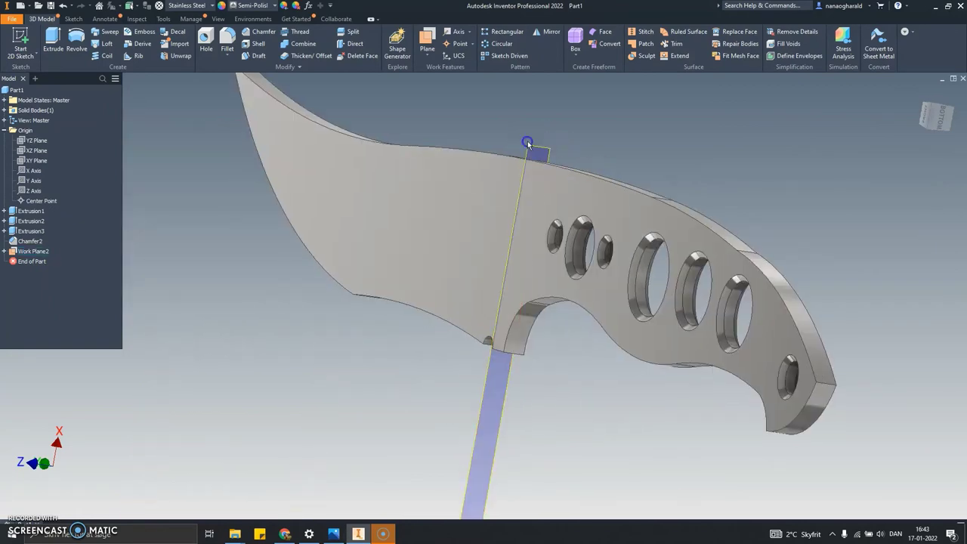
left_click(530, 144)
left_click(556, 137)
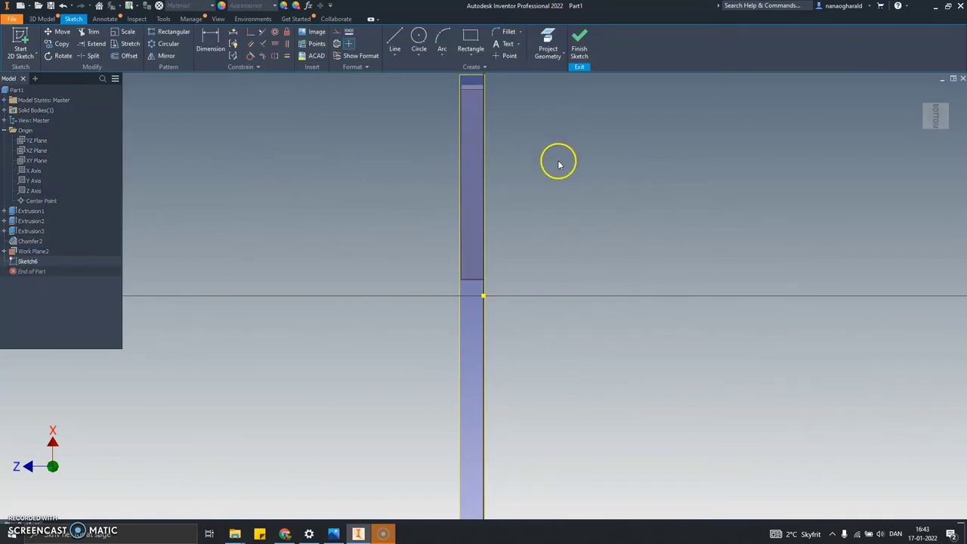
Step: Project the part edge where the two bar sections meet into Sketch6
scroll(529, 177, "down", 3)
scroll(533, 242, "up", 1)
scroll(538, 264, "up", 2)
middle_click_drag(538, 264, 497, 302)
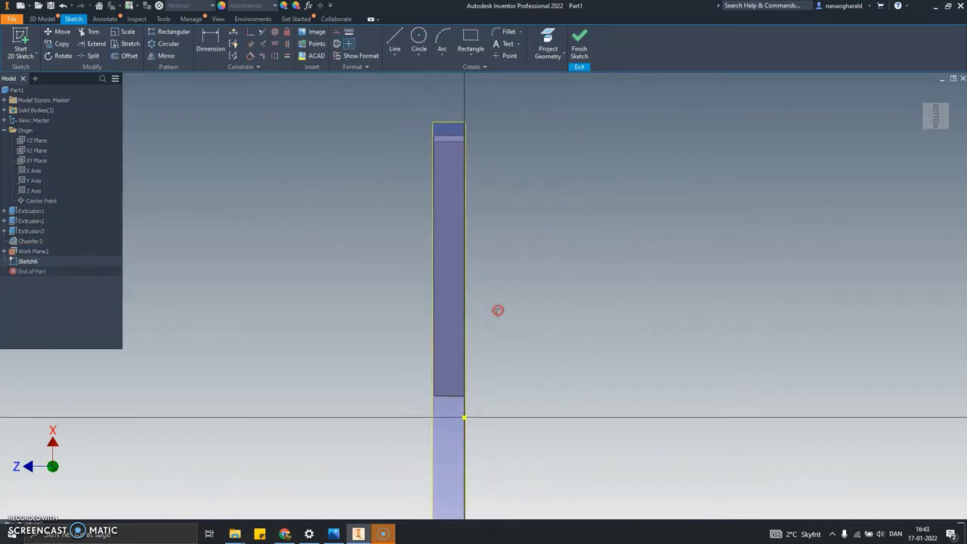
left_click(562, 56)
left_click(569, 72)
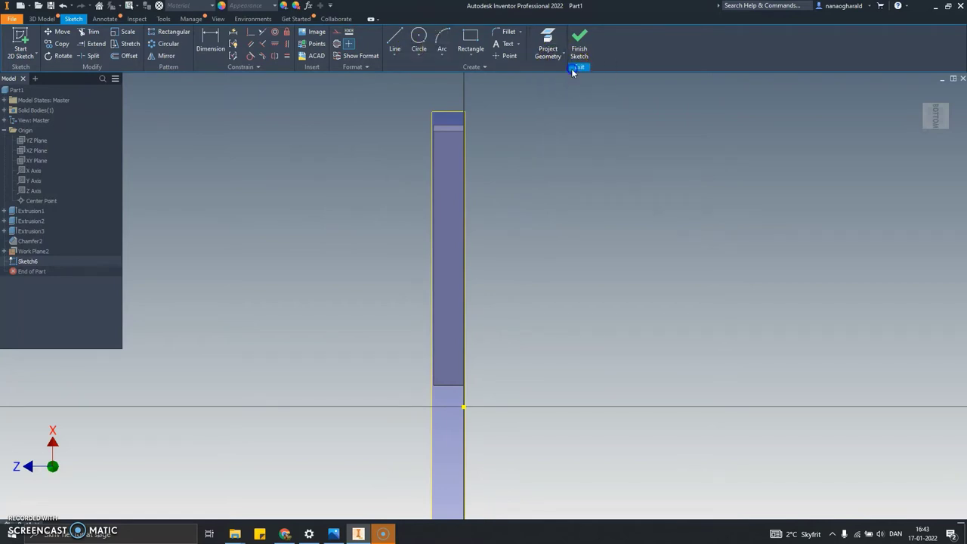
scroll(502, 242, "down", 2)
middle_click_drag(464, 355, 559, 85)
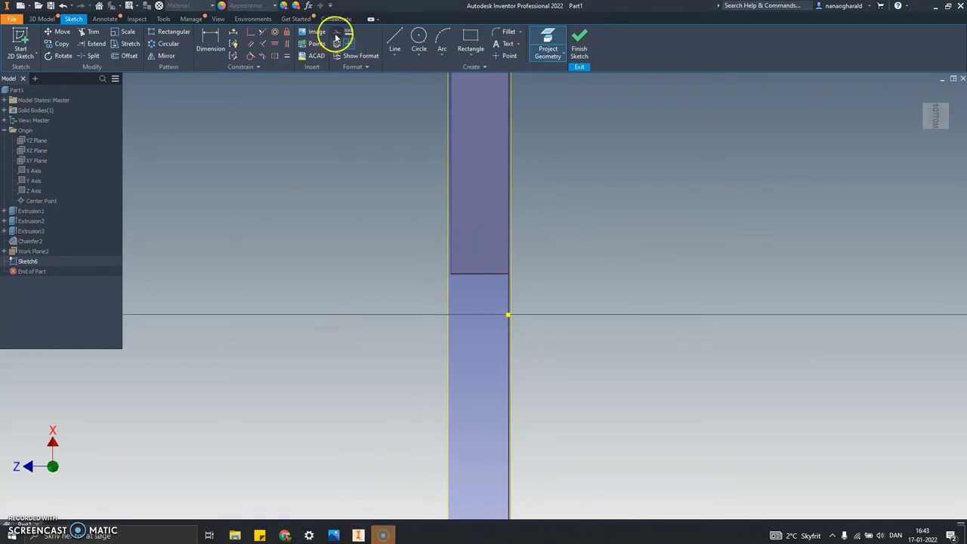
scroll(441, 257, "down", 2)
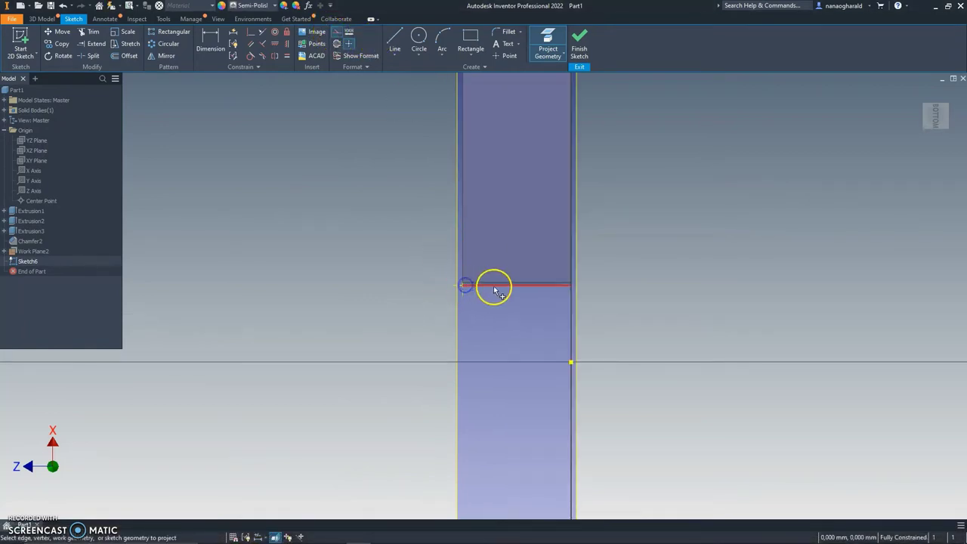
Step: Draw a 1,8 mm line along the part's top edge
left_click(395, 41)
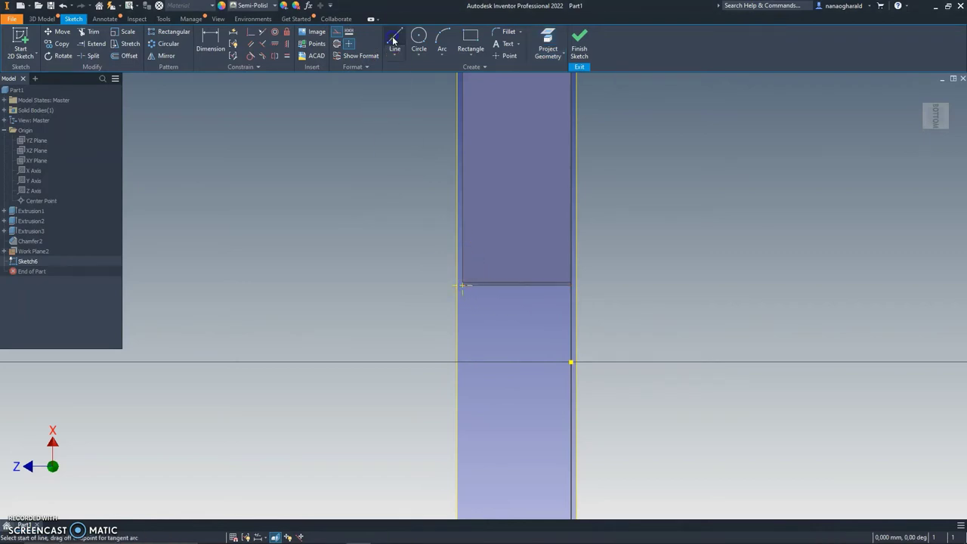
key("Escape")
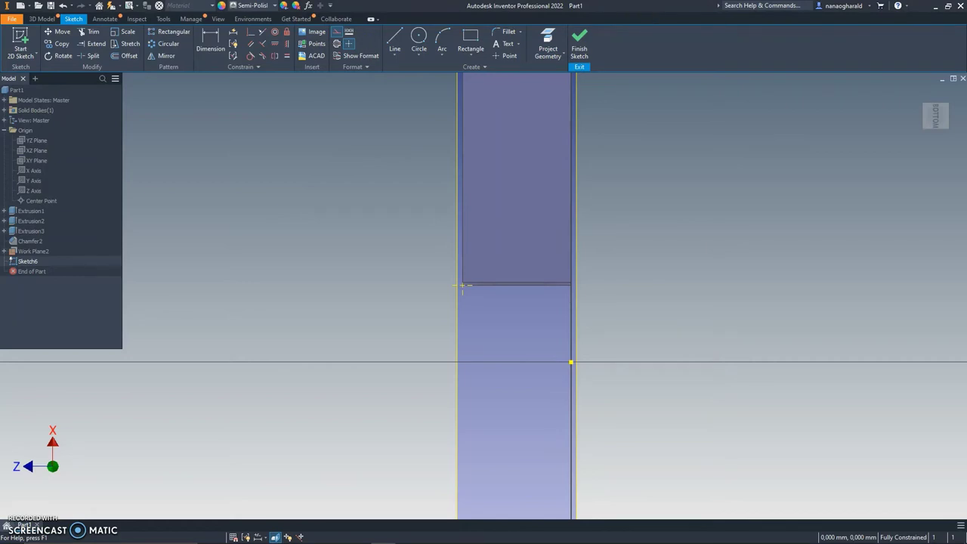
left_click(394, 41)
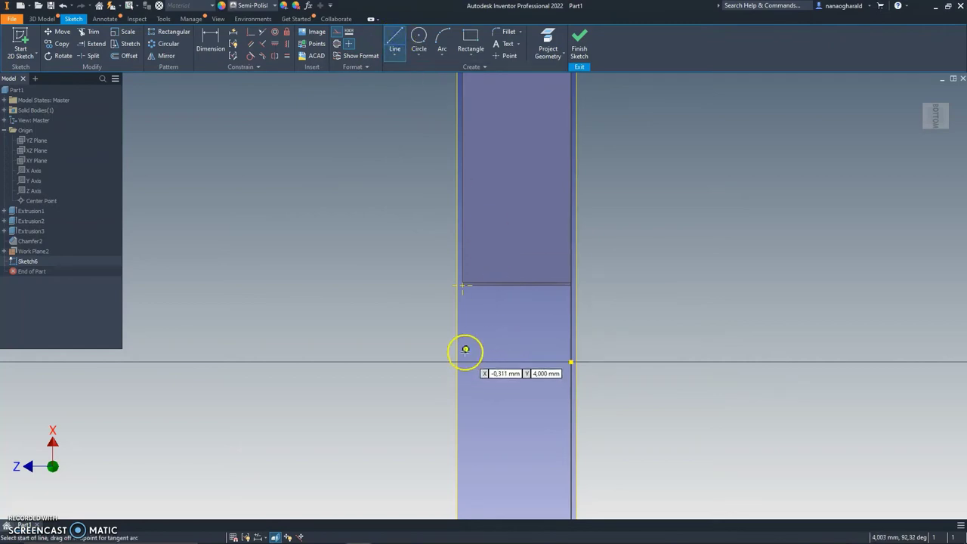
scroll(459, 350, "up", 5)
scroll(459, 252, "down", 2)
middle_click_drag(478, 216, 453, 298)
left_click(436, 239)
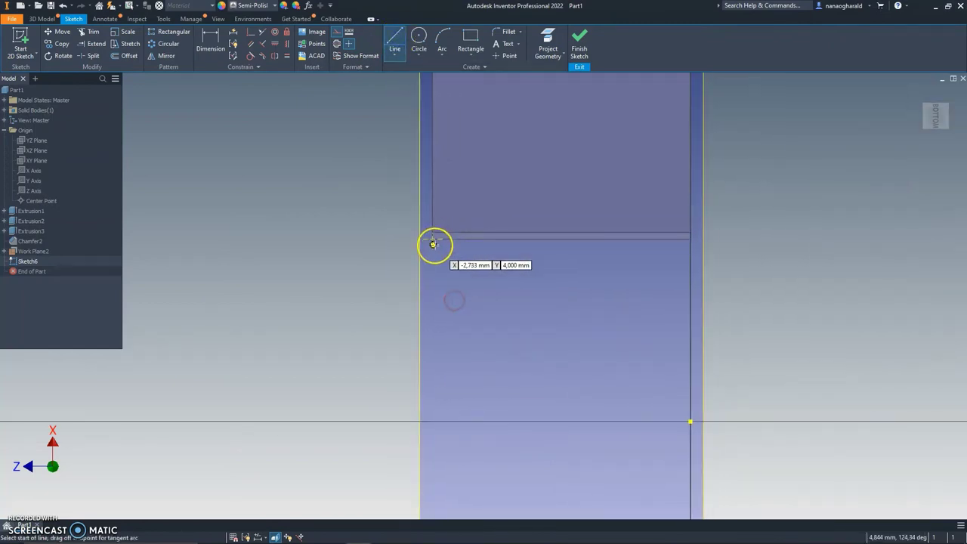
left_click_drag(482, 239, 549, 239)
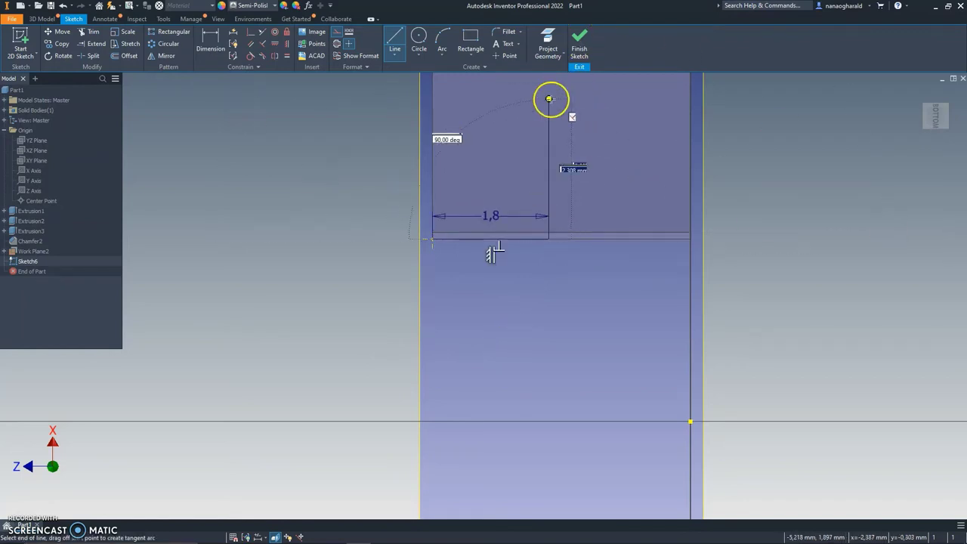
key("Escape")
Step: From the line's end, draw a tall narrow closed triangle with a high apex and two lower corners
scroll(593, 161, "up", 5)
middle_click_drag(578, 166, 538, 224)
scroll(529, 230, "down", 2)
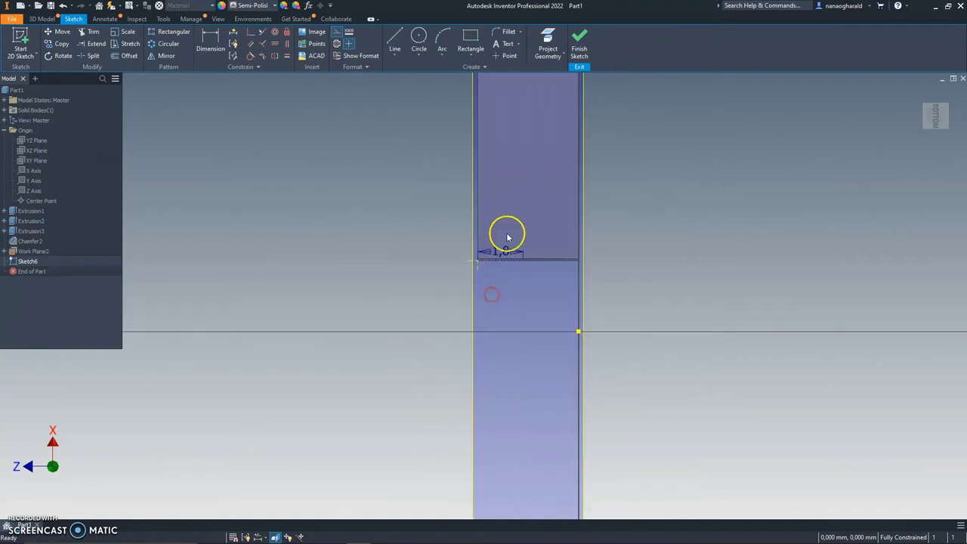
left_click(394, 40)
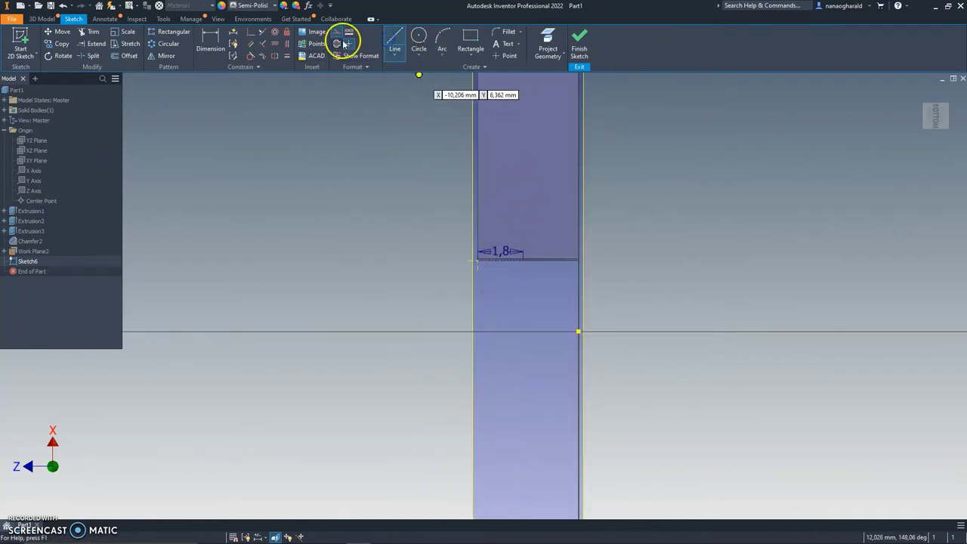
scroll(609, 328, "down", 3)
scroll(544, 285, "up", 2)
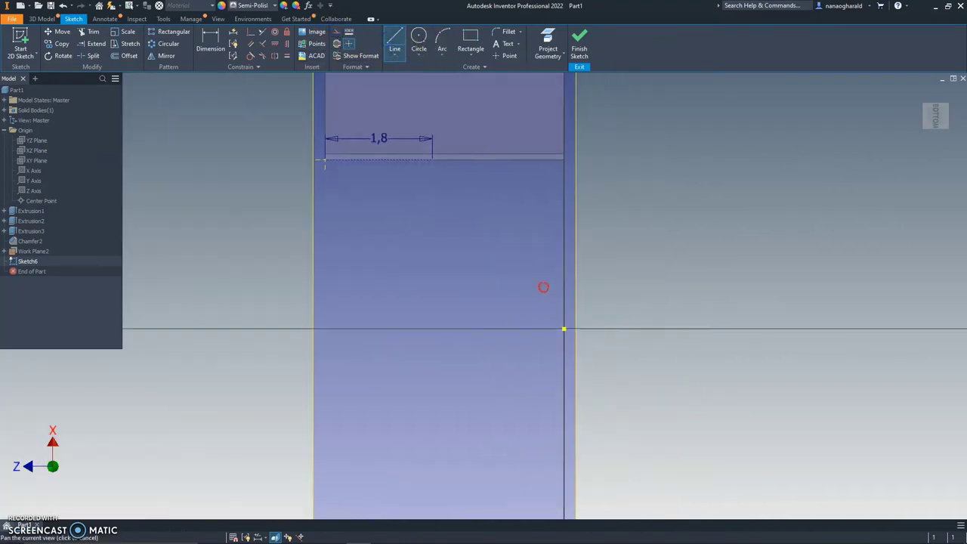
key("Escape")
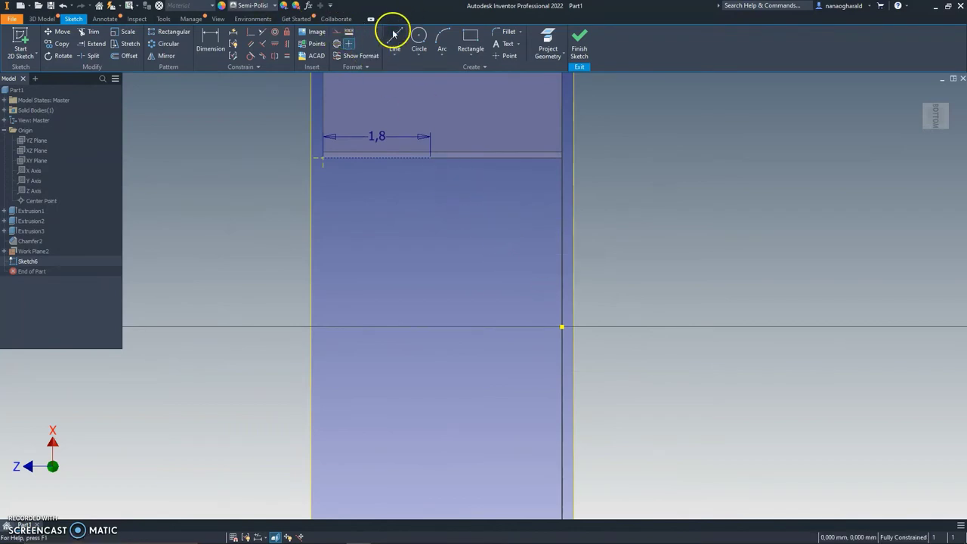
left_click(394, 37)
left_click(429, 157)
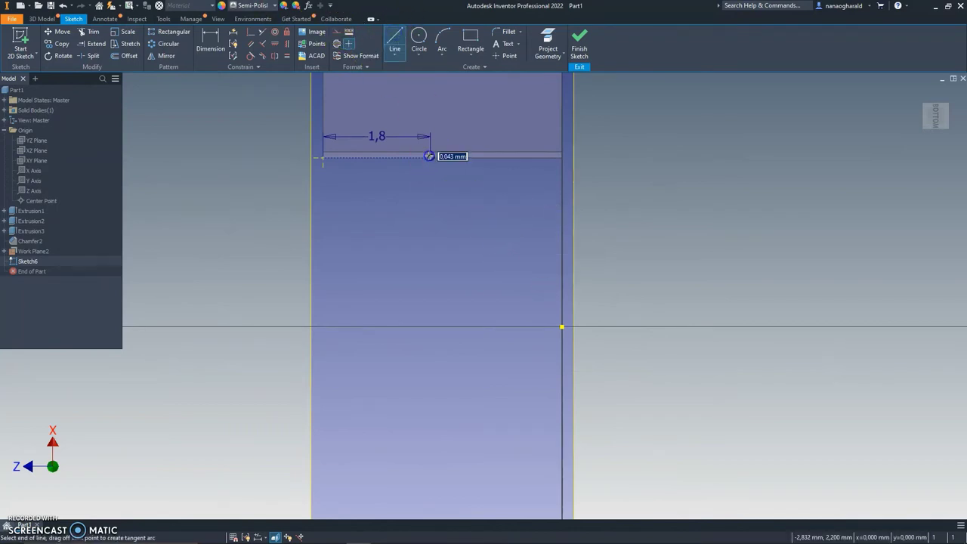
scroll(446, 287, "up", 3)
scroll(467, 277, "up", 3)
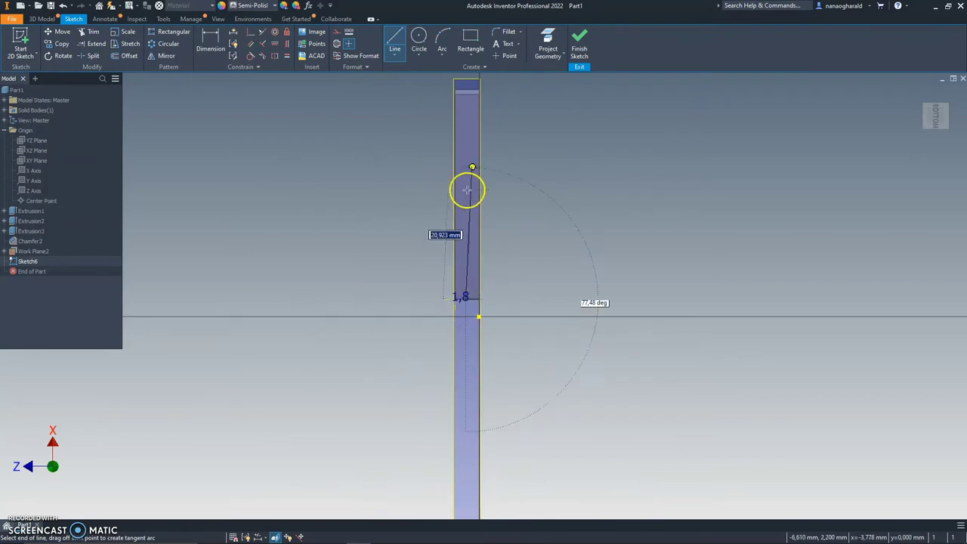
middle_click_drag(453, 95, 440, 206)
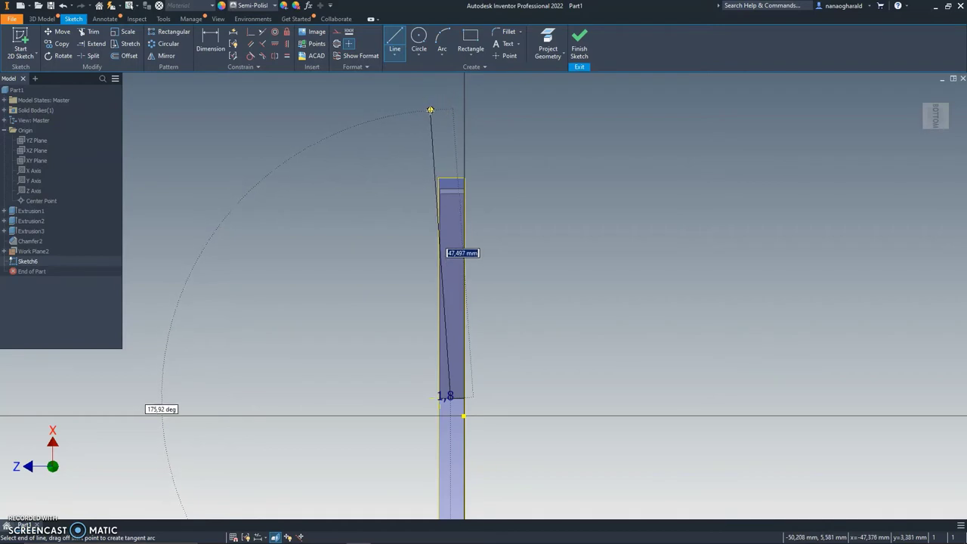
left_click(430, 111)
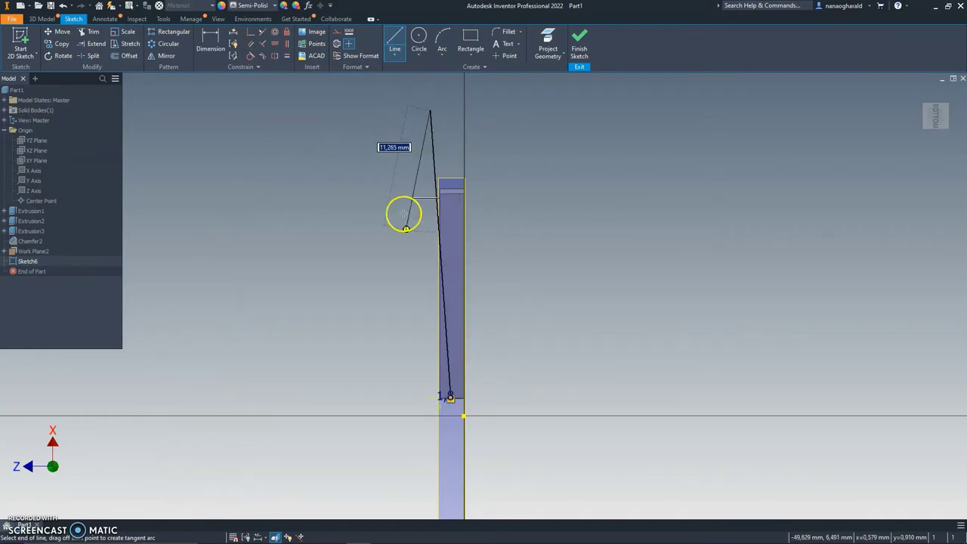
left_click(367, 463)
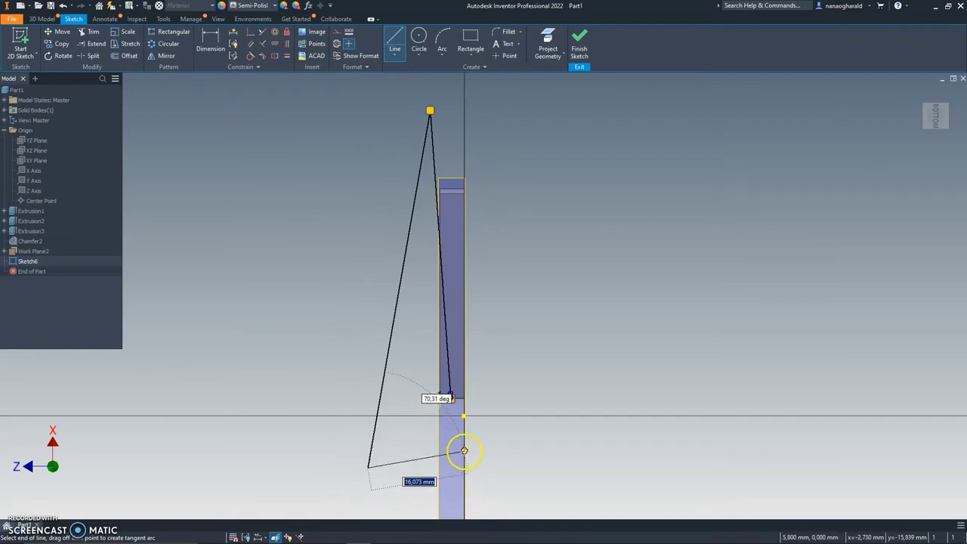
left_click(455, 455)
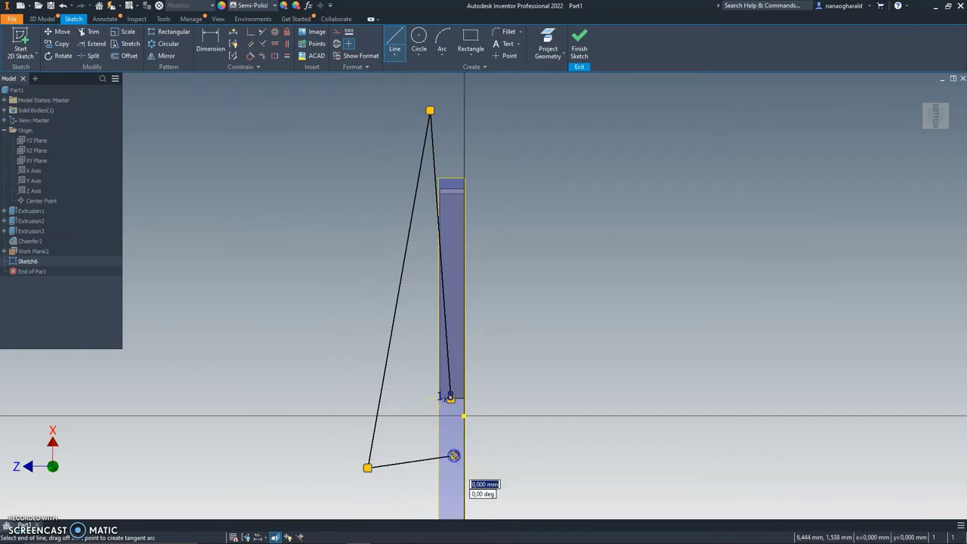
left_click(454, 455)
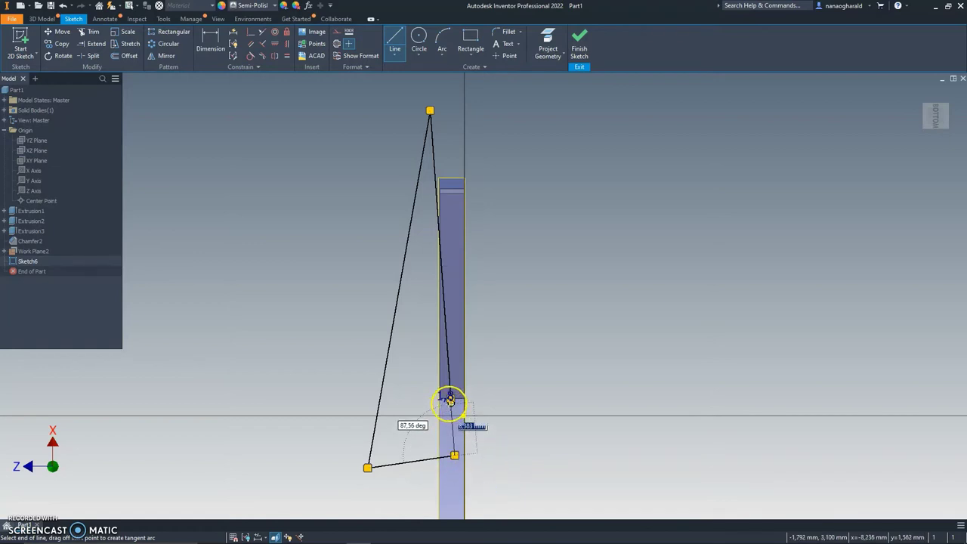
key("Escape")
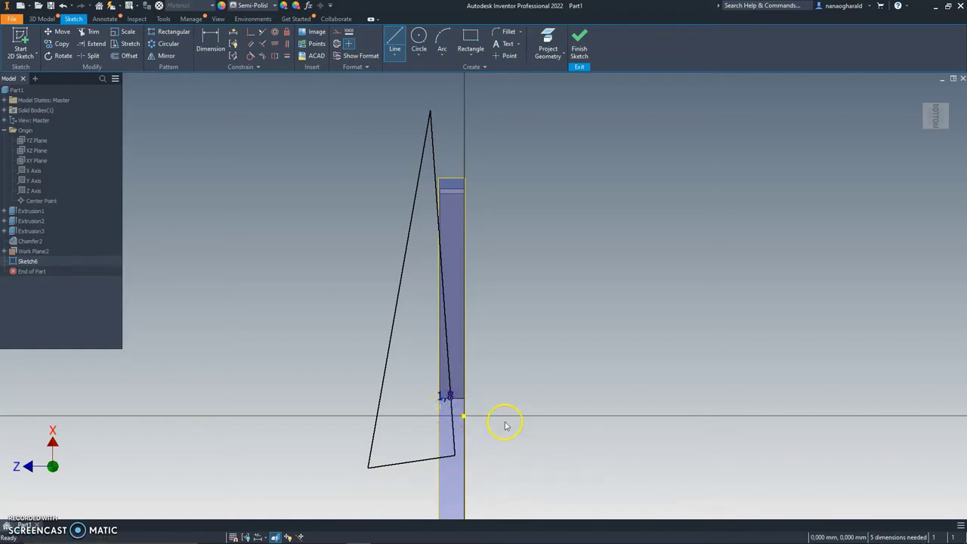
scroll(498, 410, "up", 1)
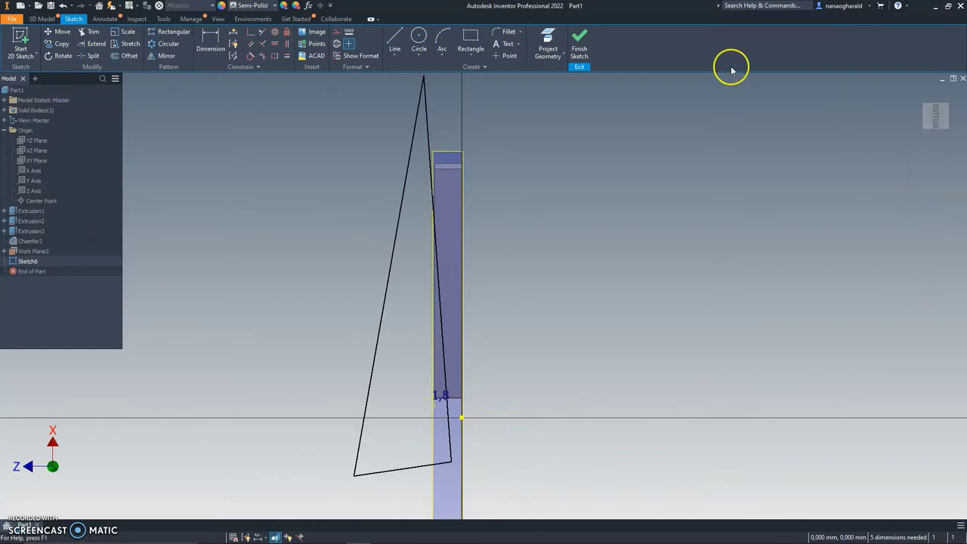
Step: Finish Sketch6 and attempt a new 2D sketch on the knife's flat face
left_click(579, 44)
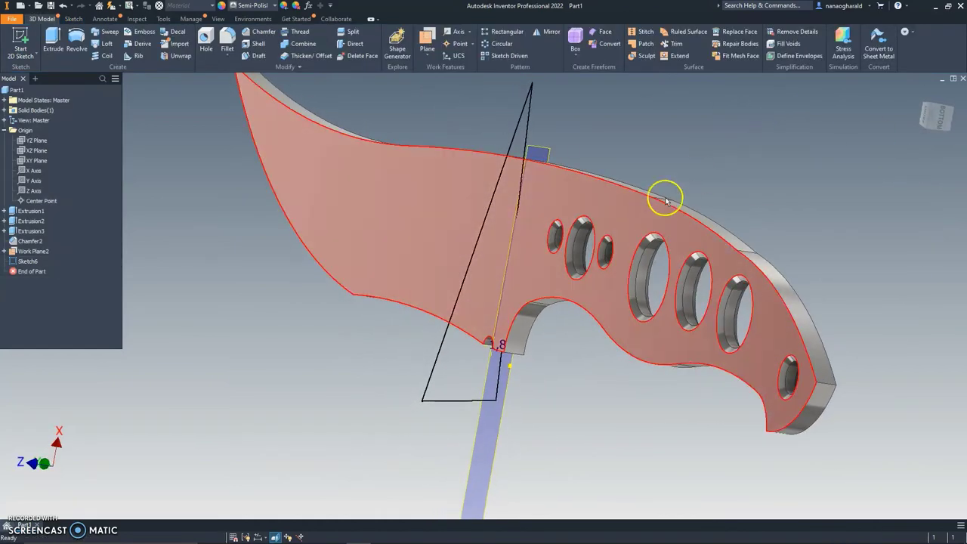
left_click(935, 119)
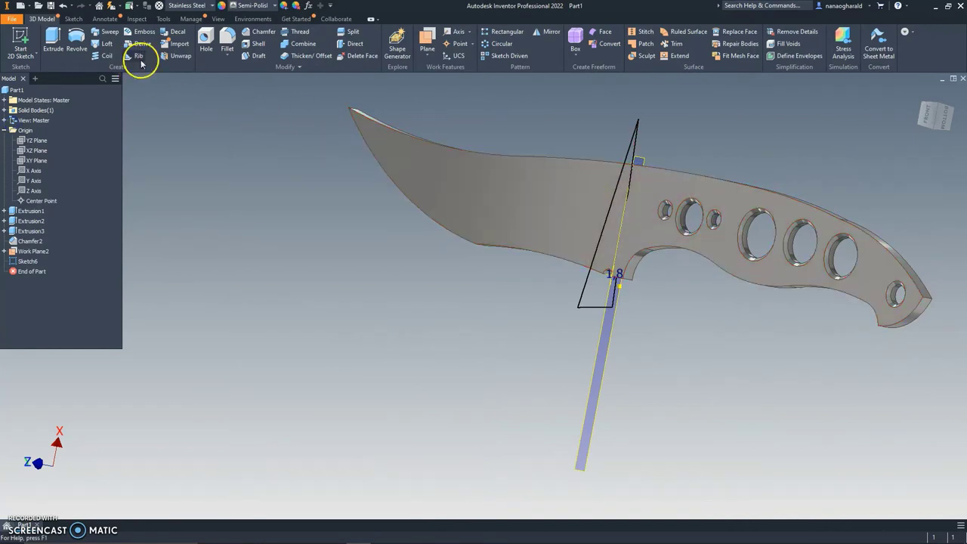
left_click(35, 56)
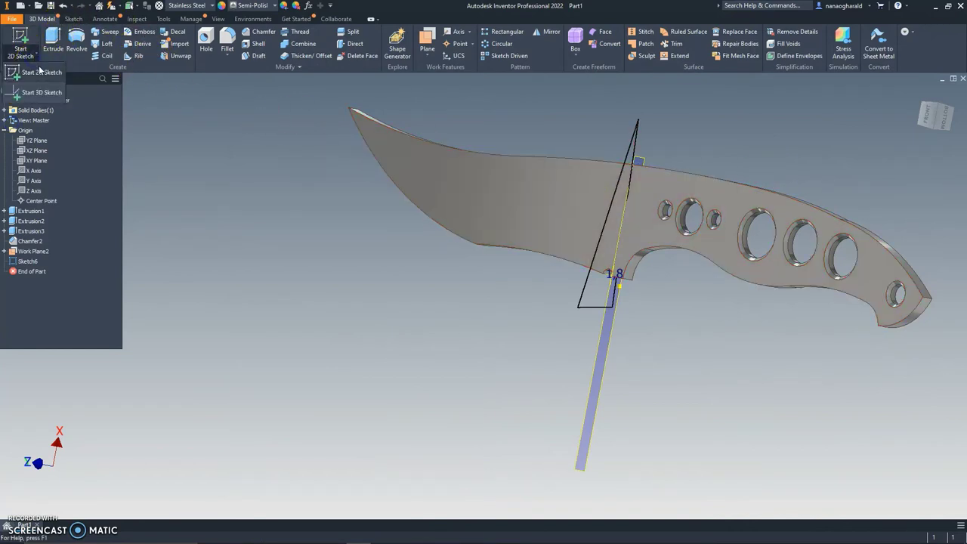
left_click(39, 71)
left_click(425, 151)
left_click(515, 199)
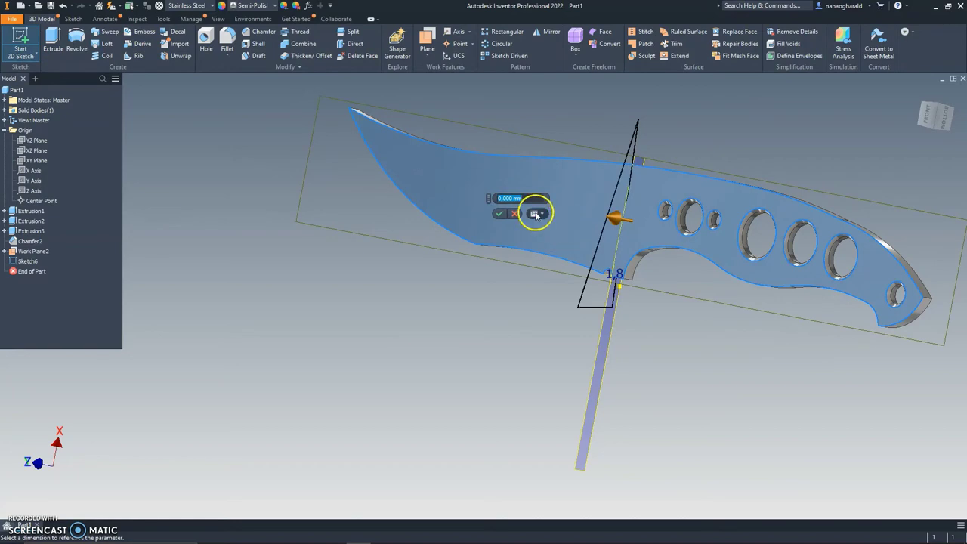
left_click(515, 213)
Step: Start Sketch7 on the knife's flat face and offset the knife outline
left_click(30, 56)
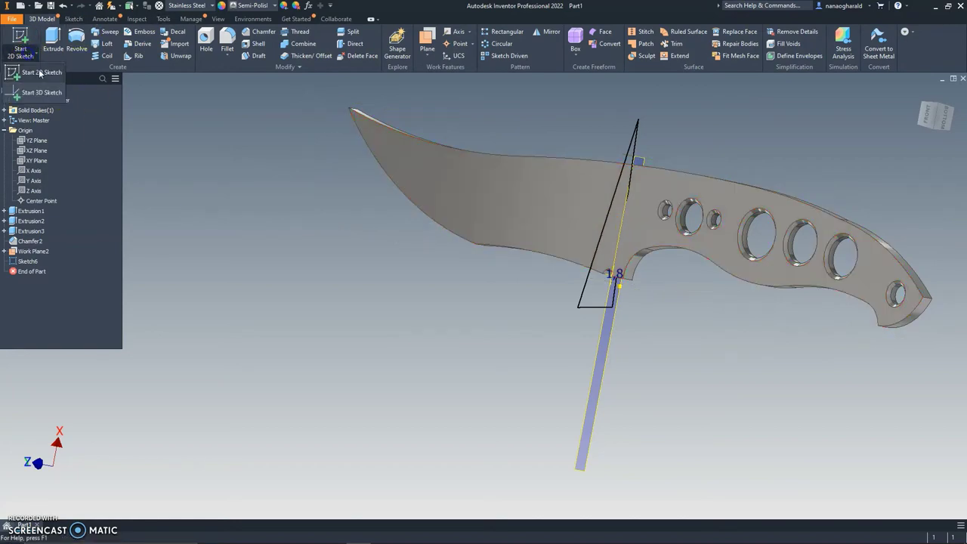
left_click(40, 71)
left_click(410, 190)
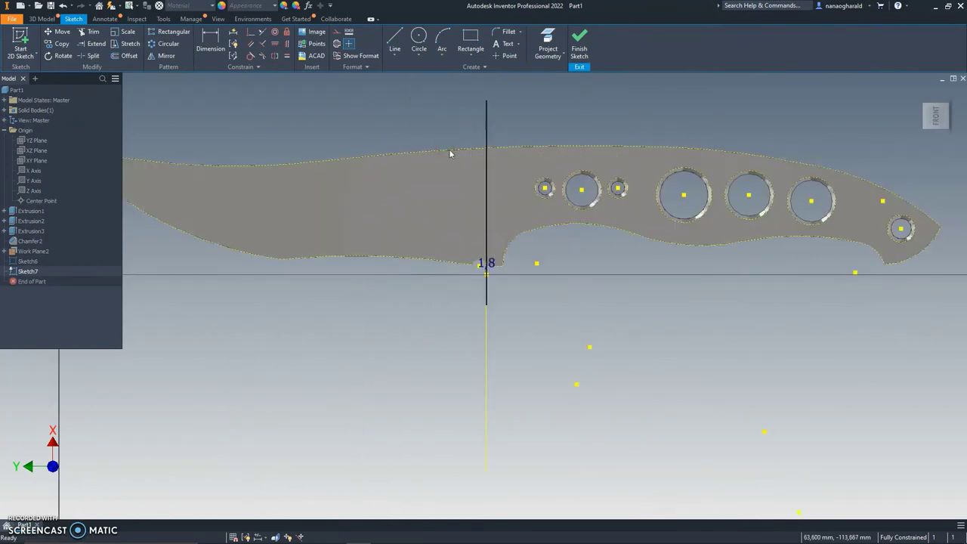
middle_click_drag(430, 129, 627, 134)
scroll(627, 134, "down", 3)
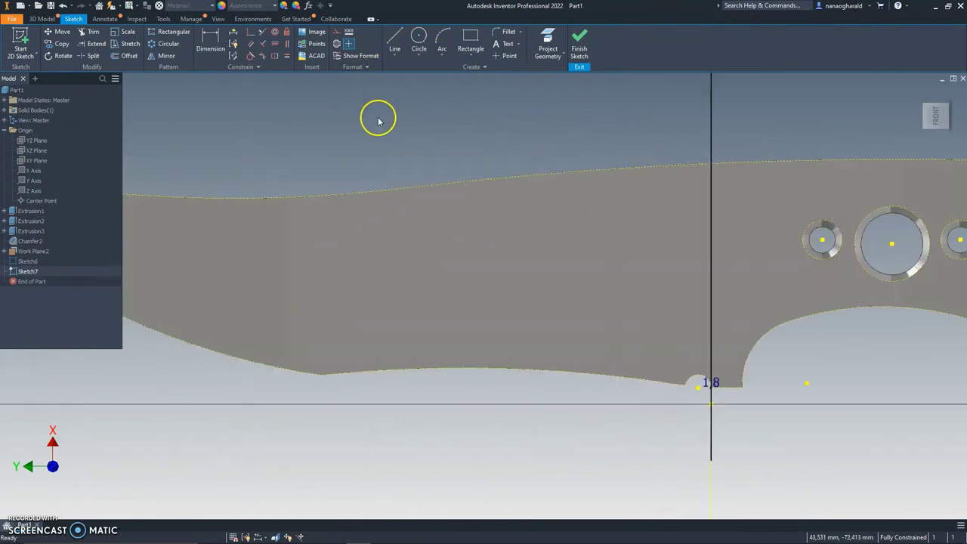
scroll(365, 106, "up", 5)
left_click(129, 57)
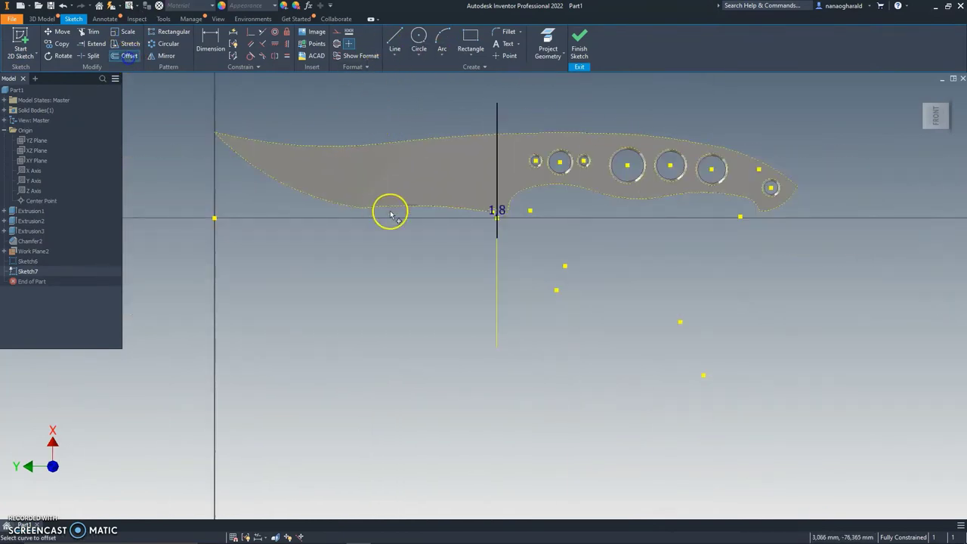
left_click(388, 209)
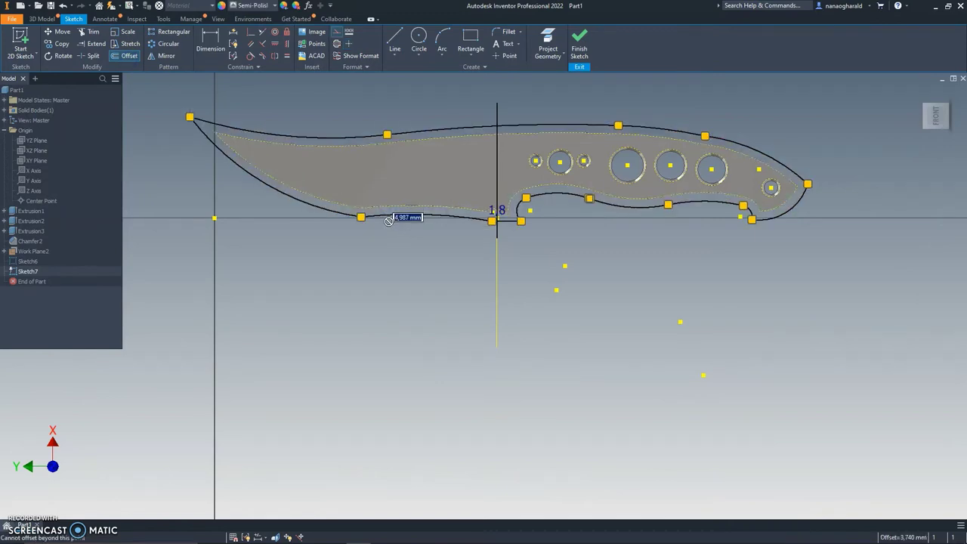
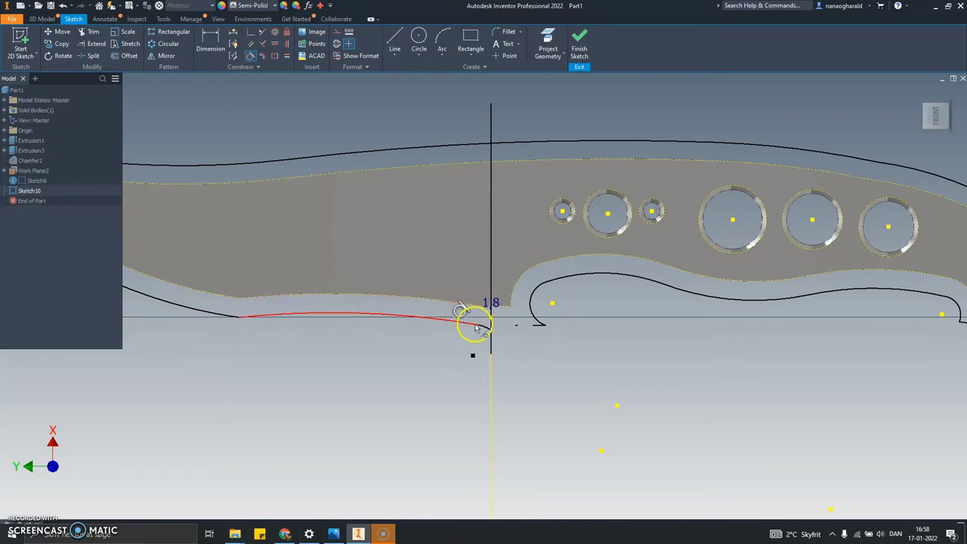
Step: Draw an arc from the blade curve's end to the vertical line, tangent to the spline
scroll(455, 329, "down", 4)
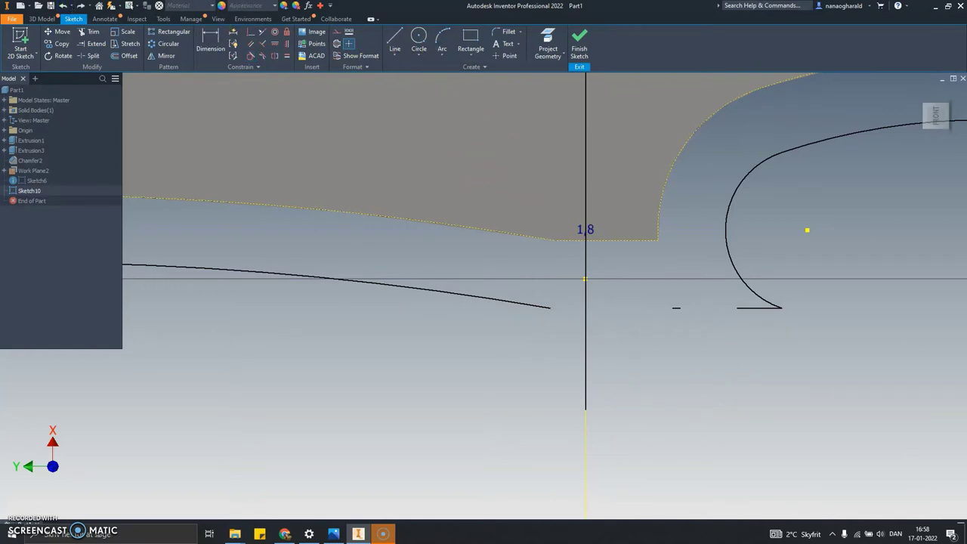
left_click(441, 42)
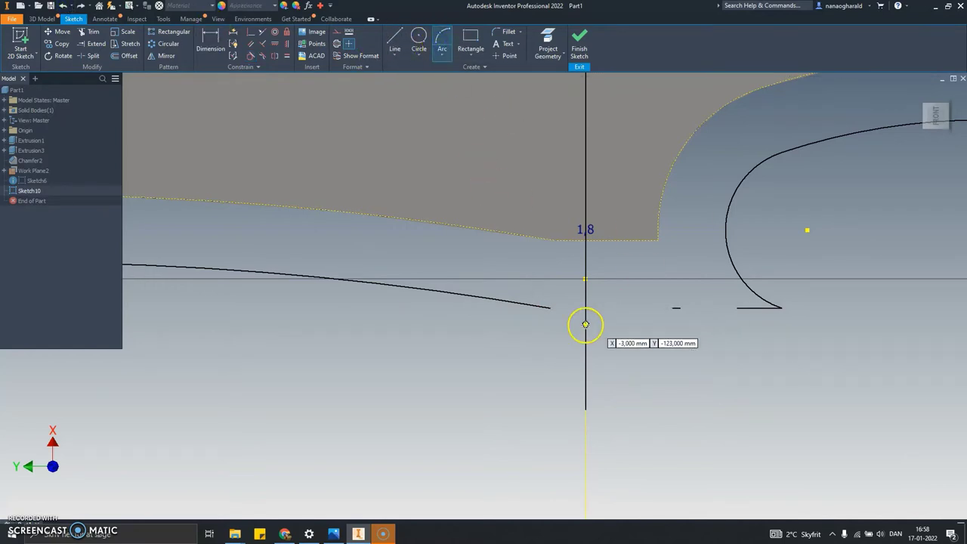
left_click(554, 309)
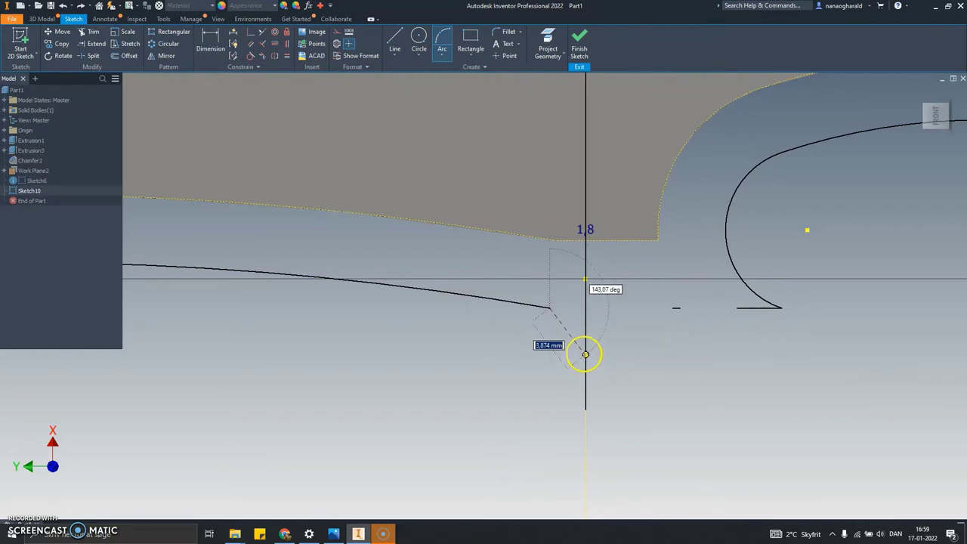
left_click(586, 353)
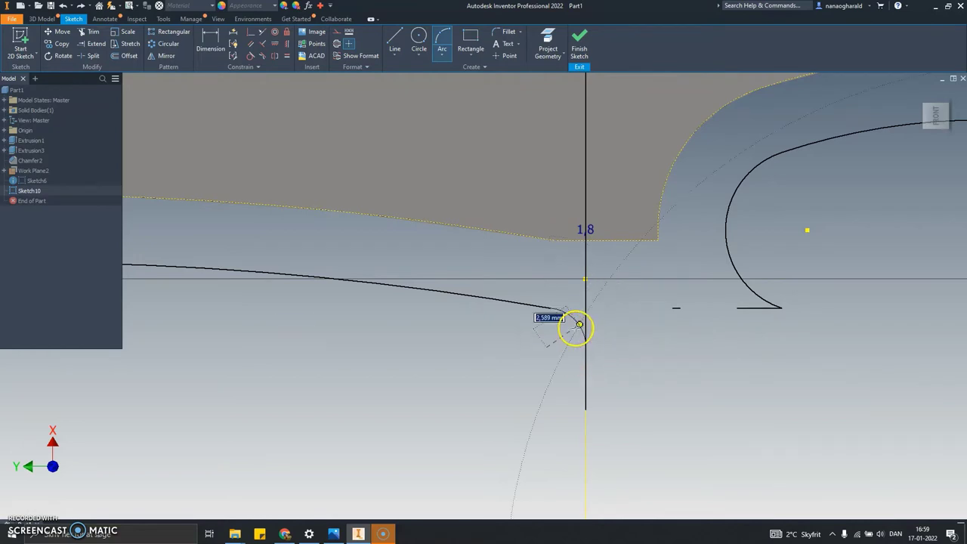
left_click(578, 325)
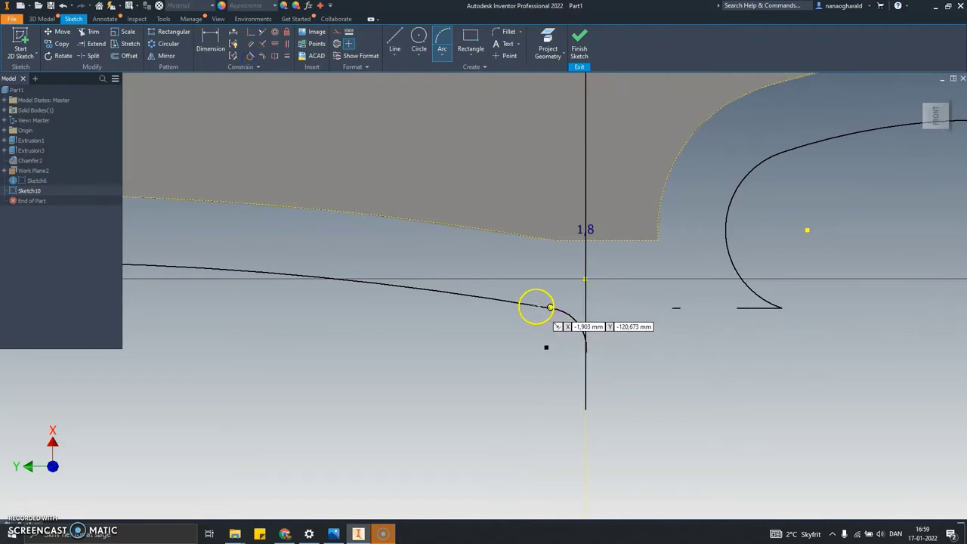
left_click(251, 55)
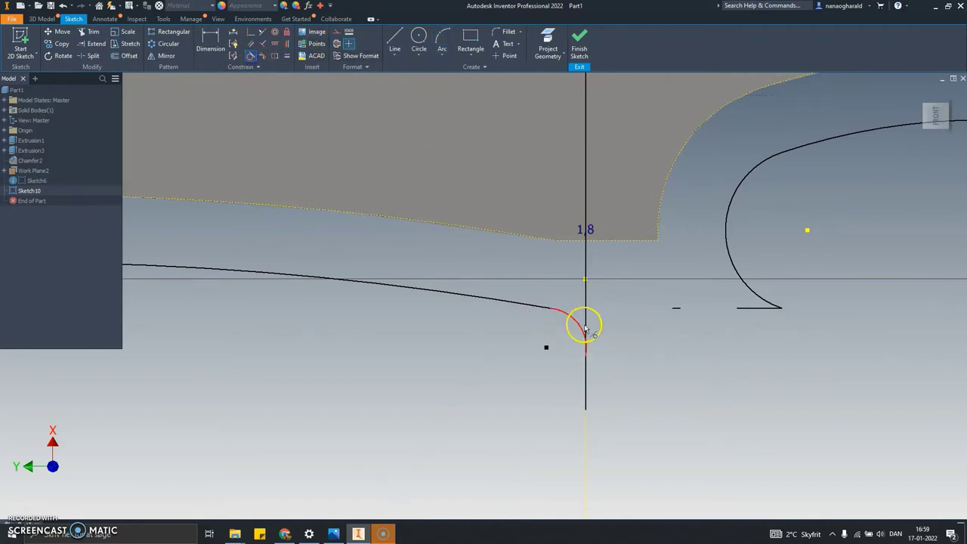
left_click(538, 307)
left_click(560, 312)
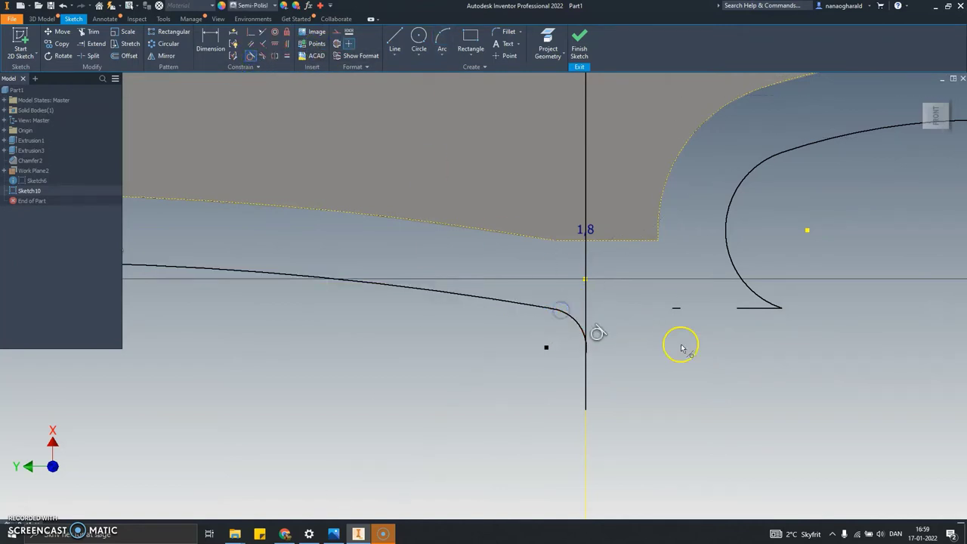
Step: Finish Sketch10 and return to the 3D model
scroll(699, 324, "down", 1)
scroll(686, 324, "down", 2)
scroll(687, 339, "down", 2)
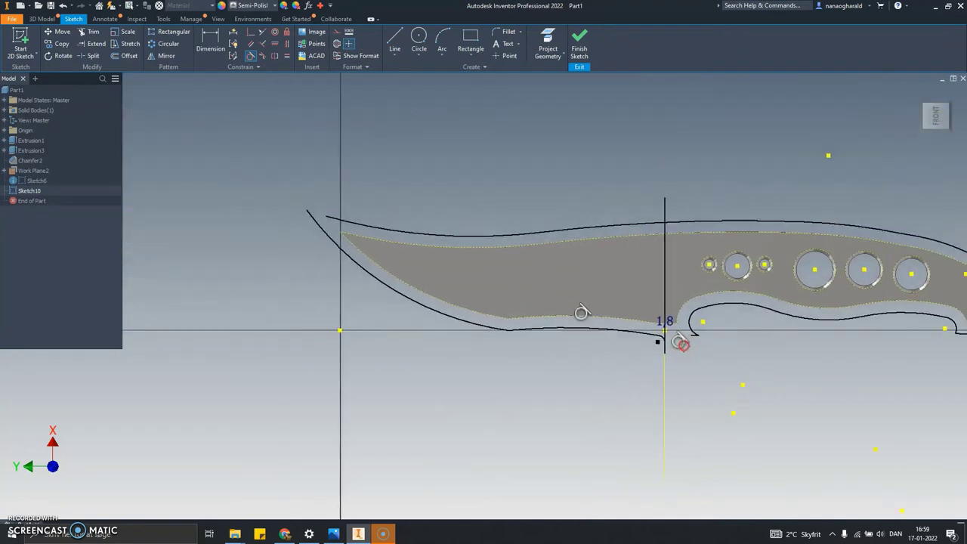
scroll(665, 333, "down", 2)
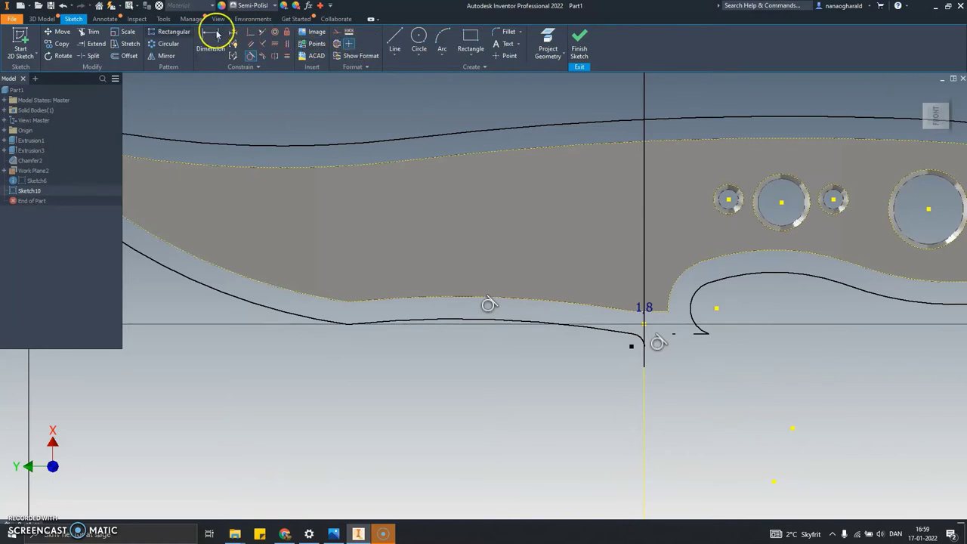
scroll(410, 134, "down", 2)
left_click(579, 41)
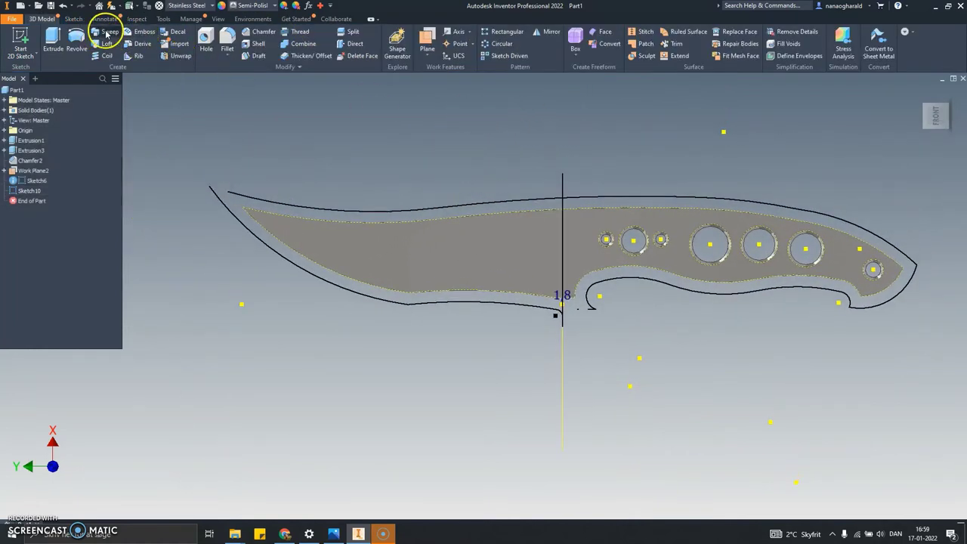
Step: Sweep the blade profile along the two edge curves to create the Sweep1 bevel
left_click(107, 33)
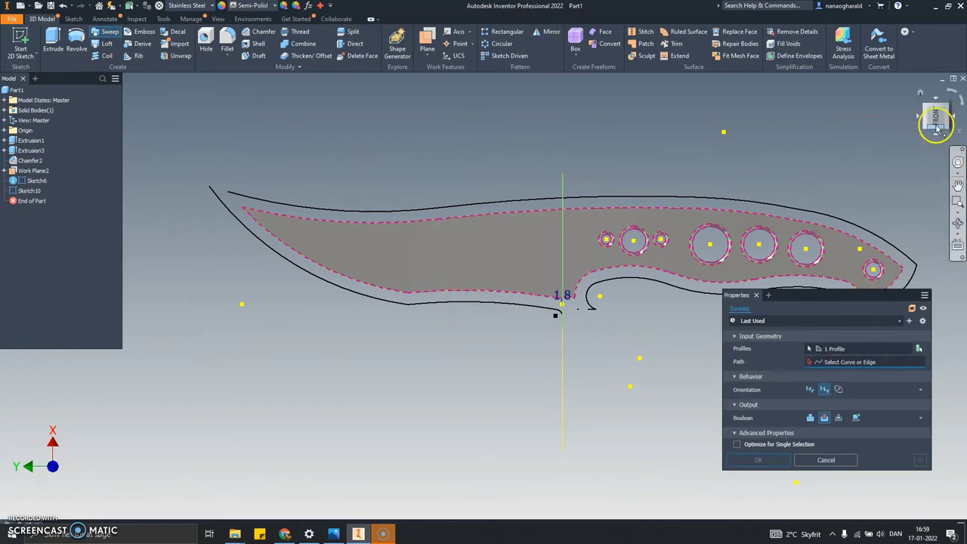
left_click_drag(937, 121, 877, 122)
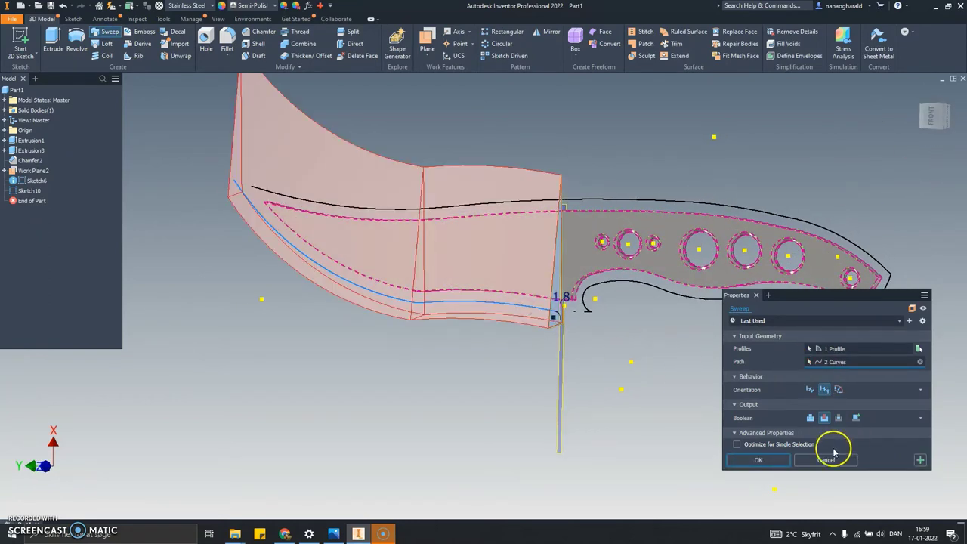
left_click(776, 463)
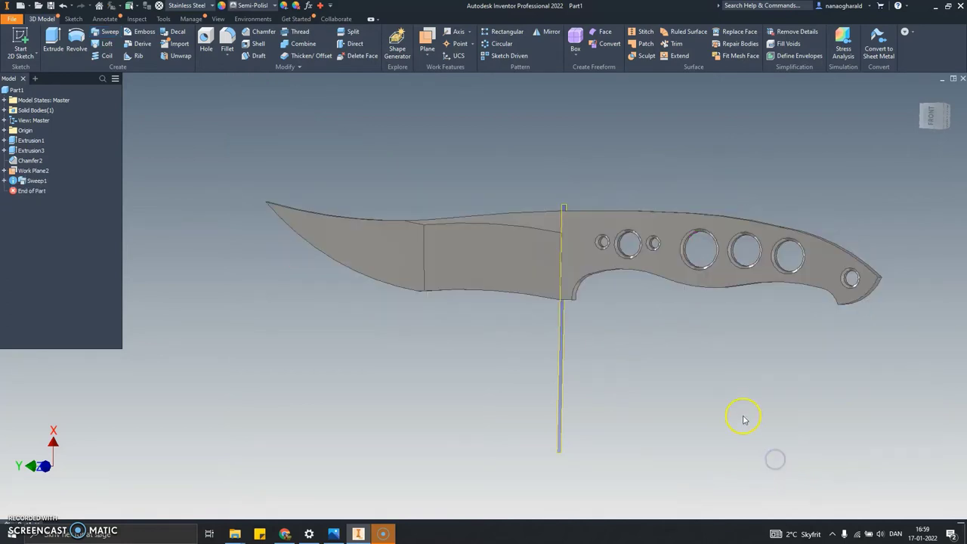
middle_click_drag(678, 380, 600, 371)
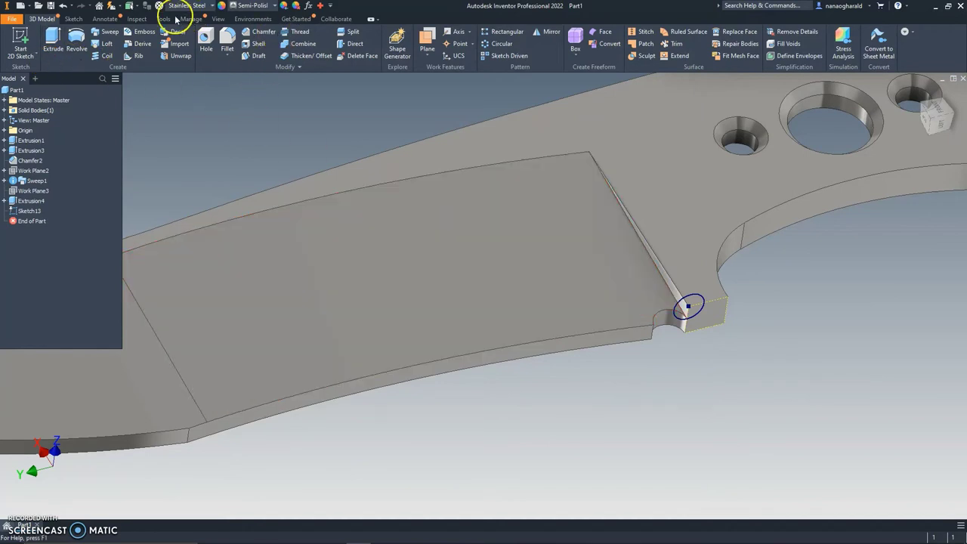
Step: Cut a rounded groove by sweeping the notch circle along the diagonal bevel edge
left_click(112, 33)
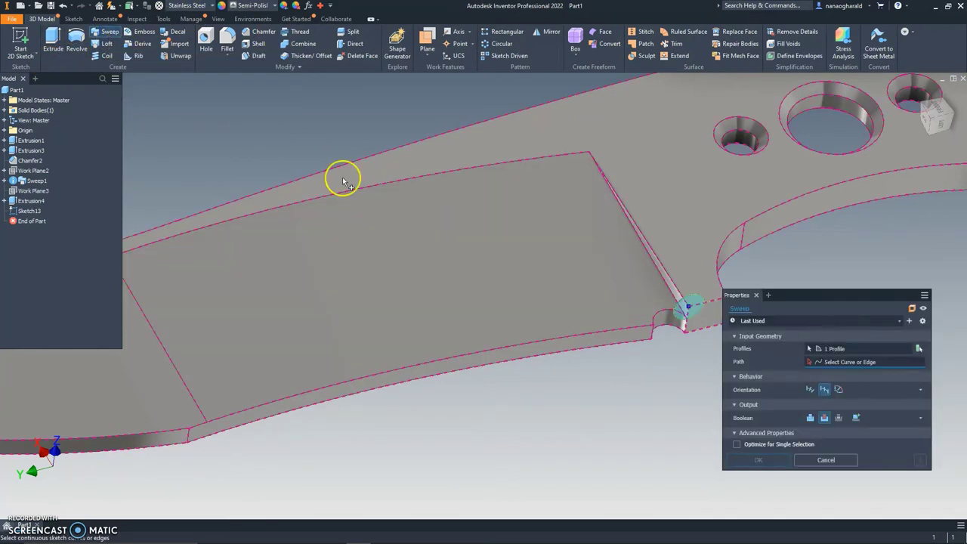
scroll(684, 309, "down", 2)
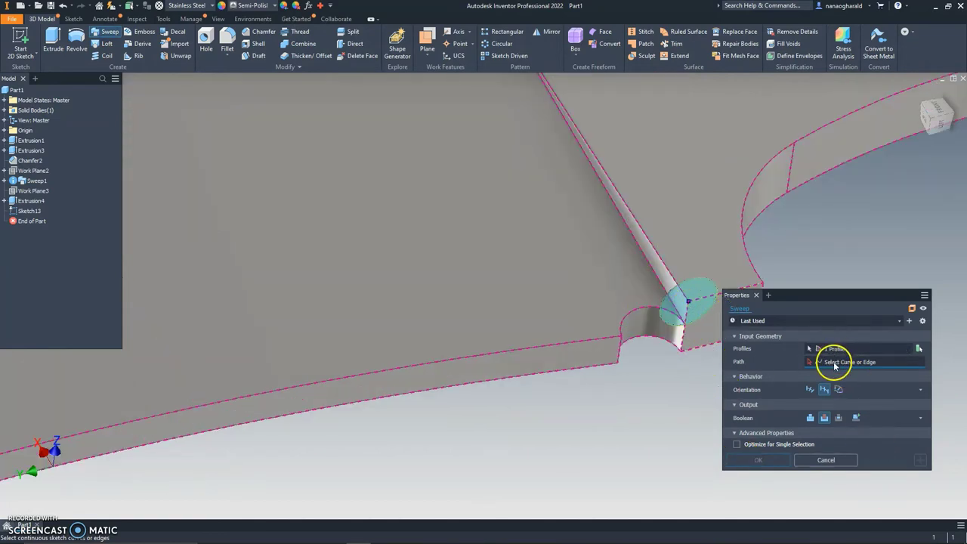
left_click(835, 363)
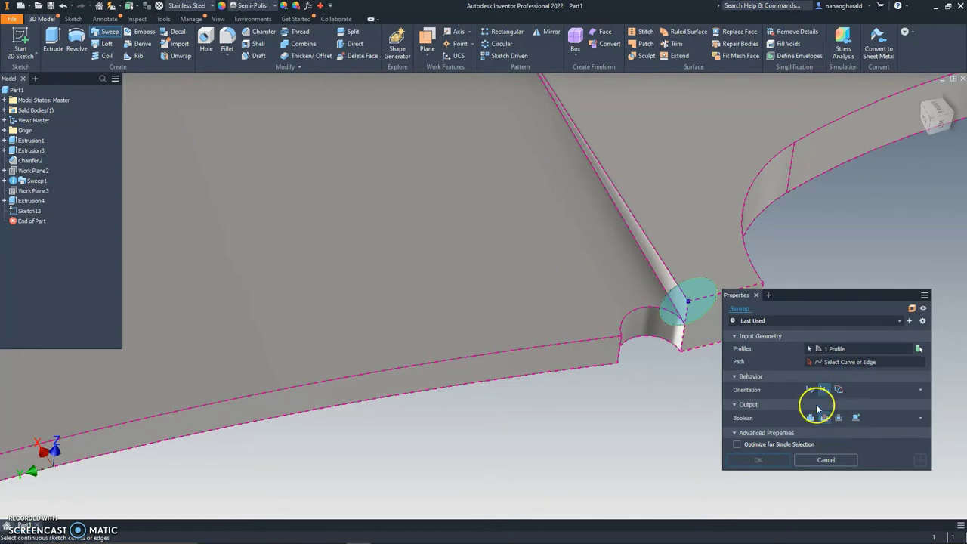
scroll(682, 328, "up", 3)
scroll(648, 359, "down", 2)
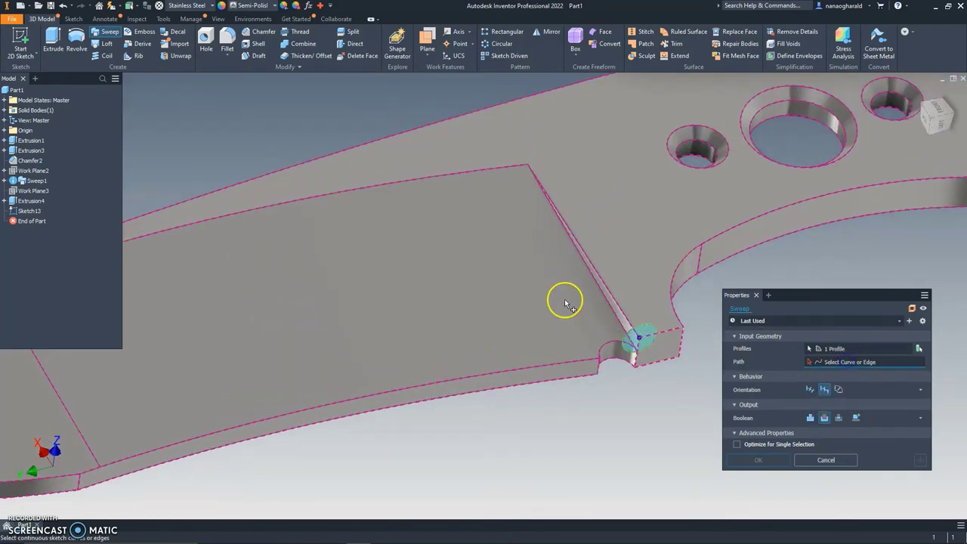
left_click(598, 297)
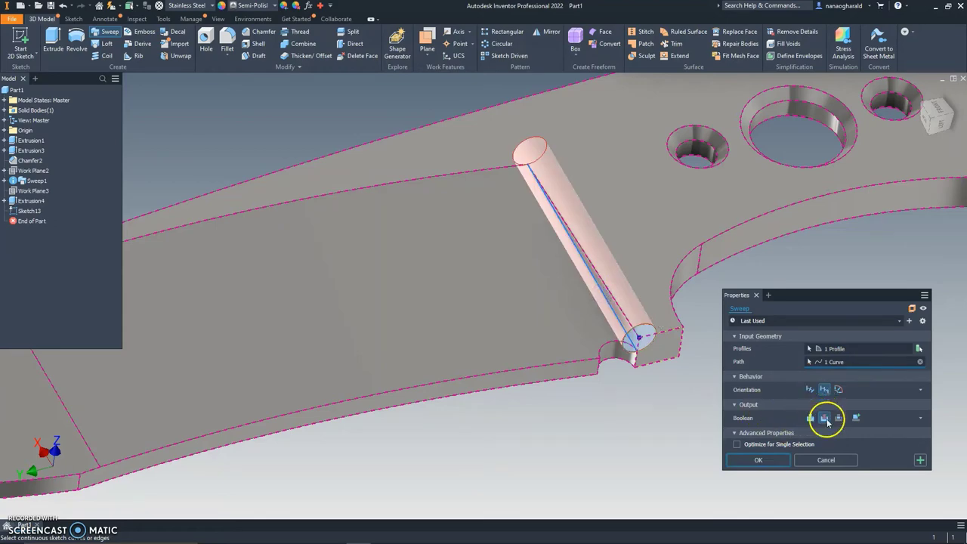
left_click(783, 460)
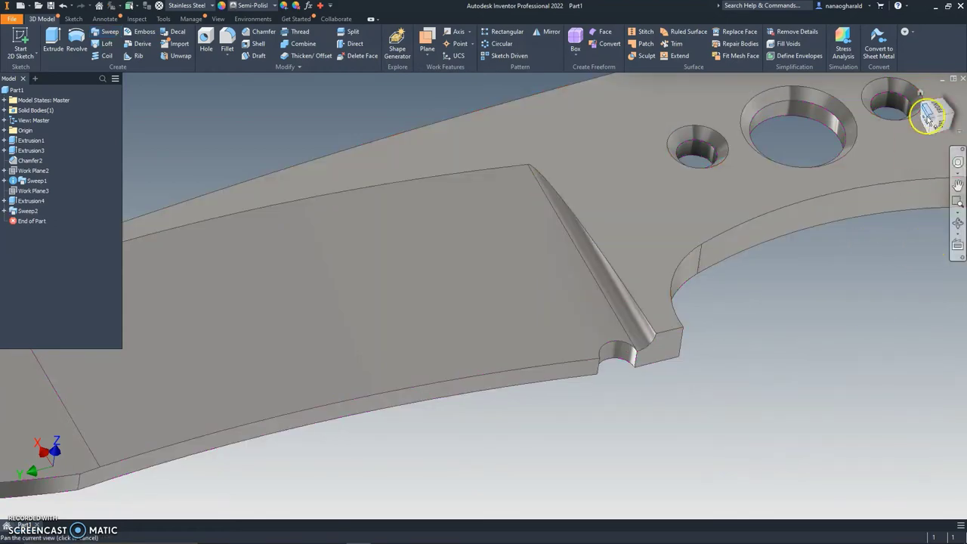
left_click(940, 111)
Step: Orbit and pan to inspect the knife's bevel and groove from several angles
left_click_drag(466, 365, 544, 446)
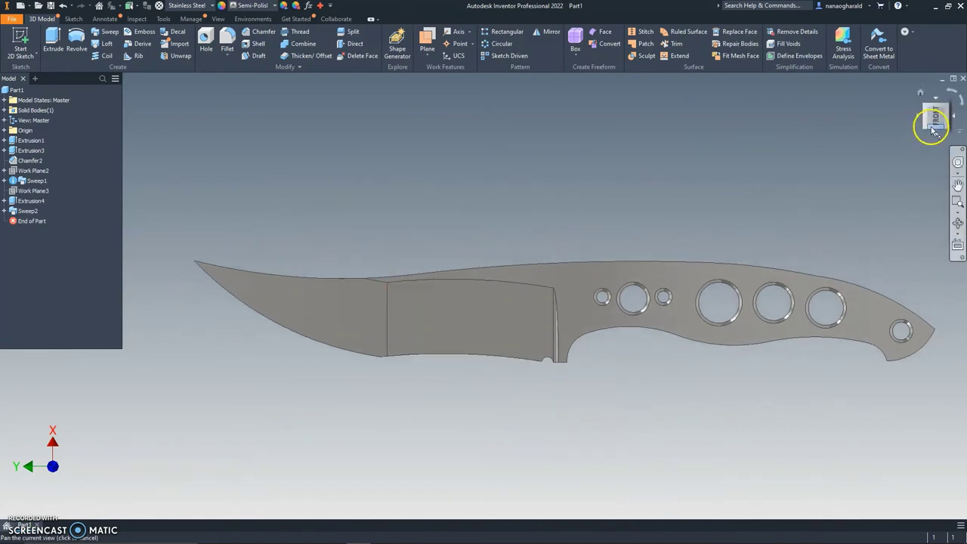
middle_click_drag(566, 309, 605, 355, "shift")
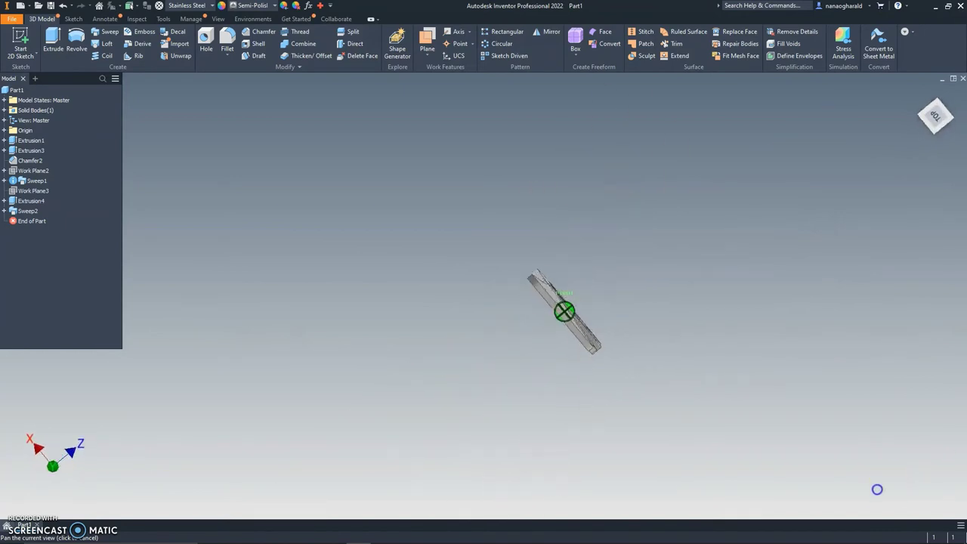
mouse_move(876, 490)
middle_mouse_down("shift")
mouse_move(627, 484)
mouse_move(639, 438)
mouse_move(626, 505)
middle_mouse_up("shift")
left_click(930, 114)
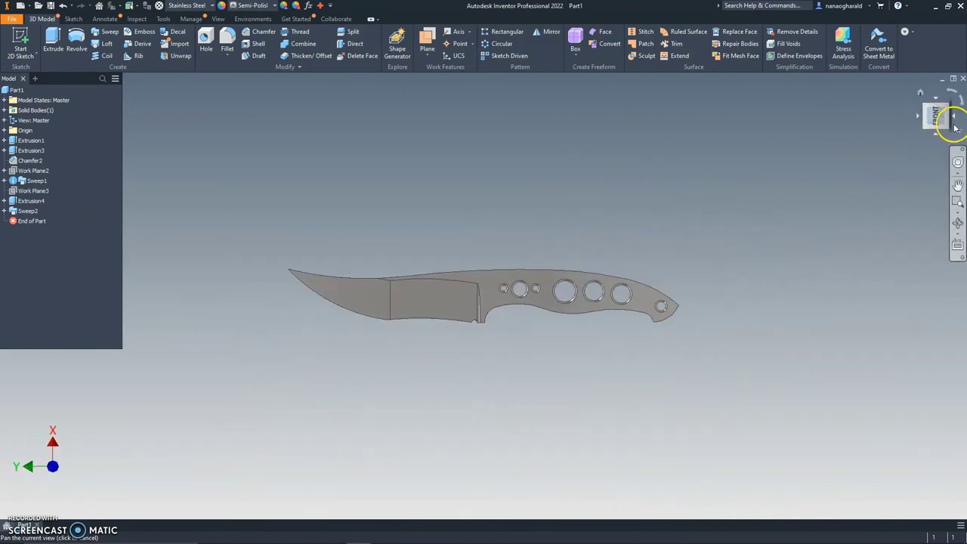
scroll(572, 237, "down", 5)
mouse_move(571, 237)
middle_mouse_down()
mouse_move(890, 164)
mouse_move(861, 43)
middle_mouse_up()
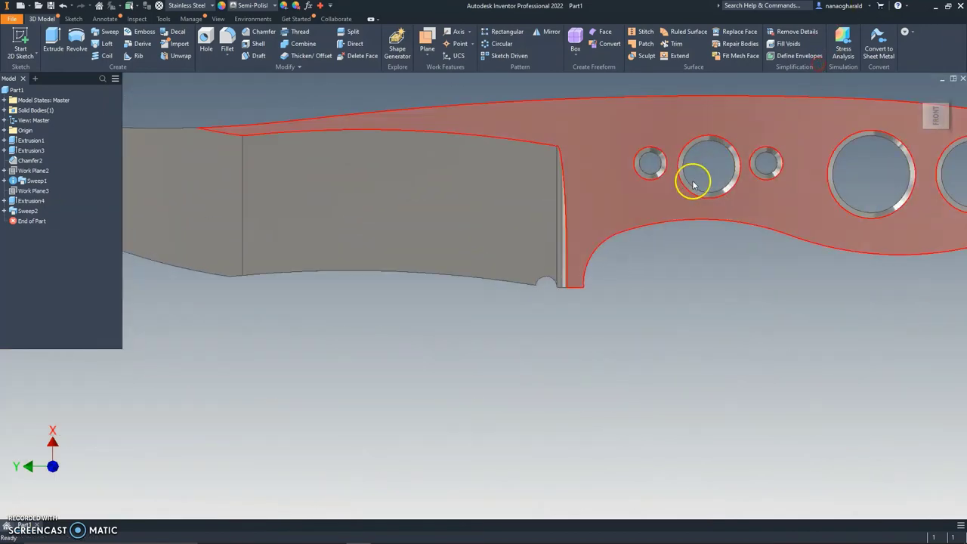
left_click_drag(939, 125, 924, 129)
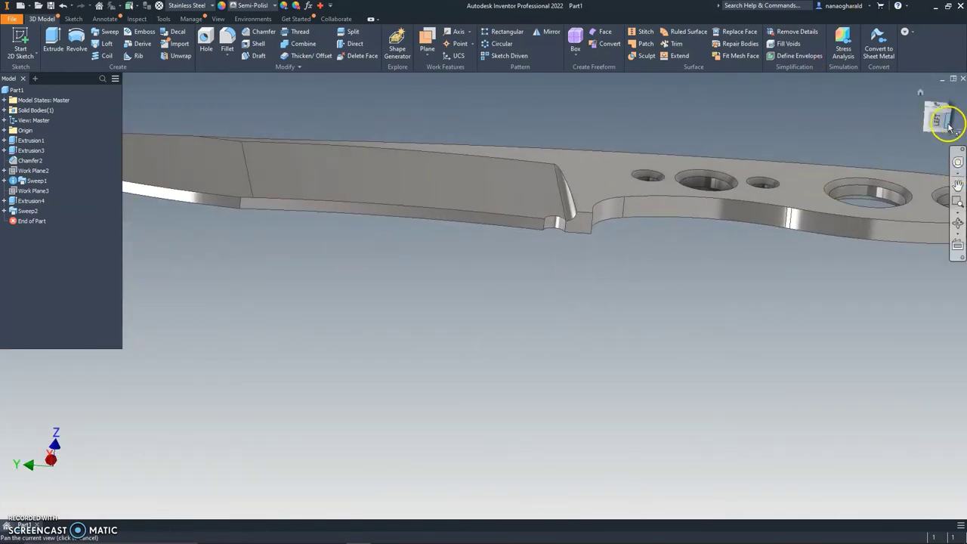
middle_click_drag(577, 189, 803, 236, "shift")
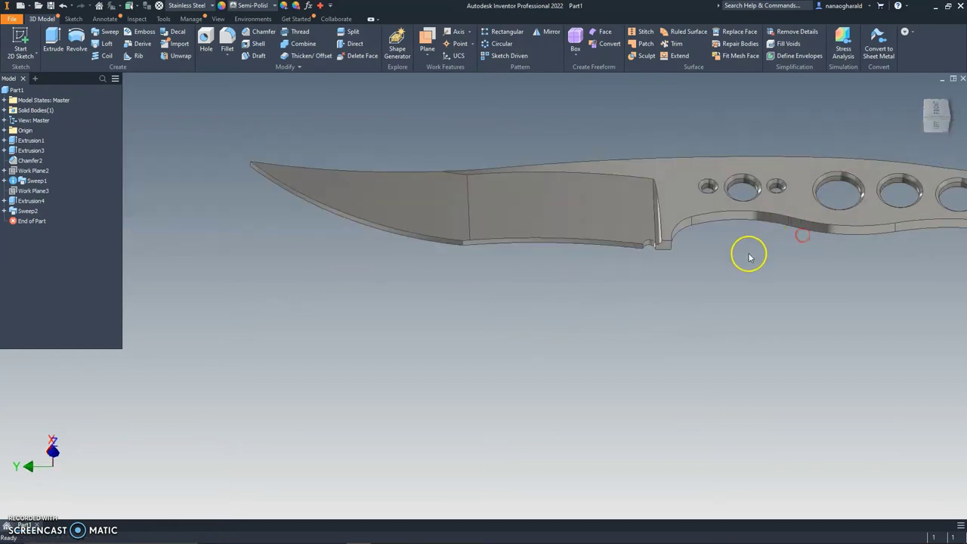
middle_click_drag(749, 257, 533, 307, "shift")
Step: Create Work Plane4 midway through the knife's thickness
left_click(422, 58)
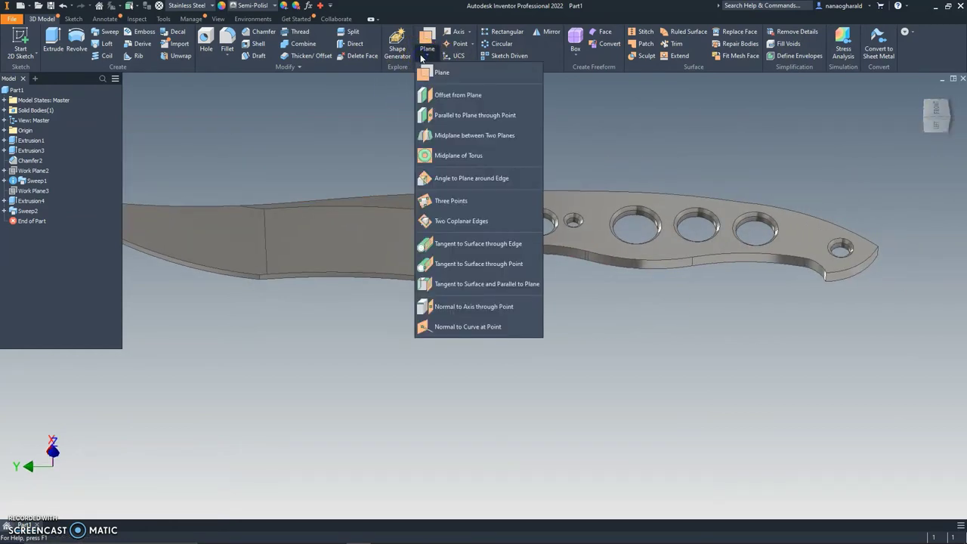
left_click(467, 98)
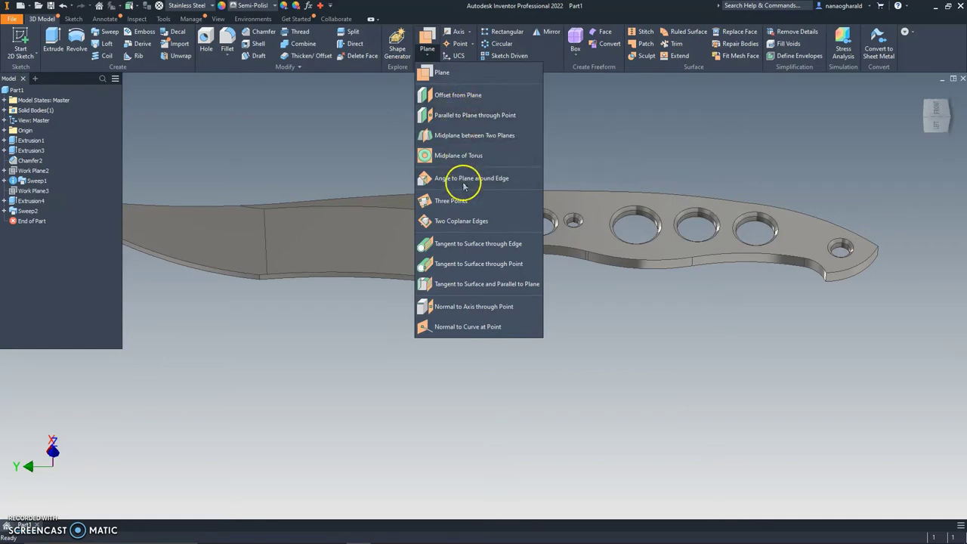
left_click(467, 144)
left_click(485, 219)
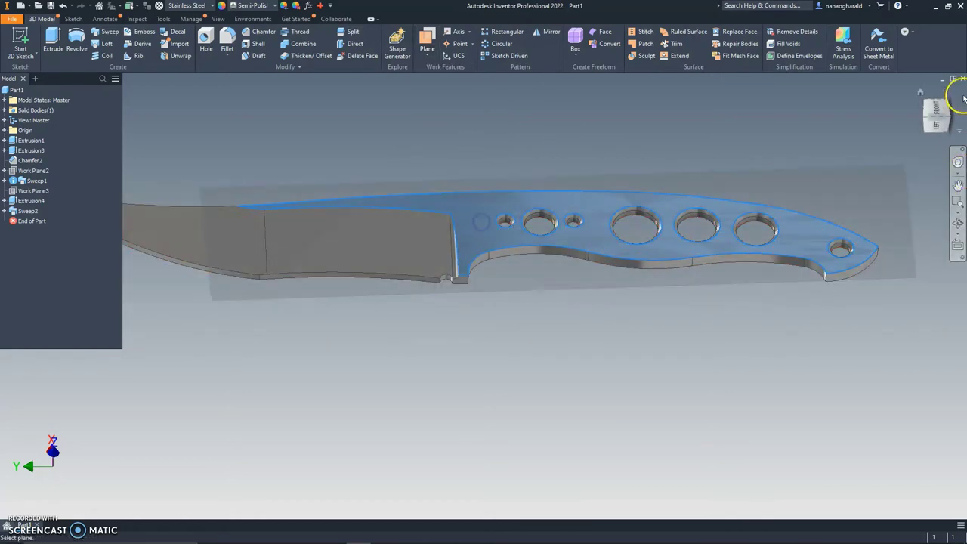
Step: Orbit and recentre the view to face the knife's flat side
left_click(934, 108)
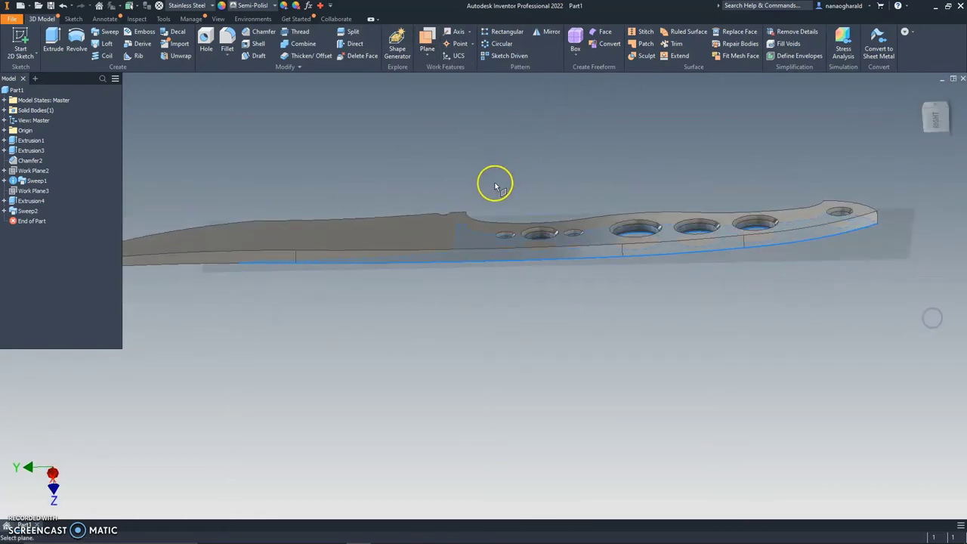
mouse_move(939, 134)
middle_mouse_down("shift")
mouse_move(957, 440)
mouse_move(751, 166)
middle_mouse_up("shift")
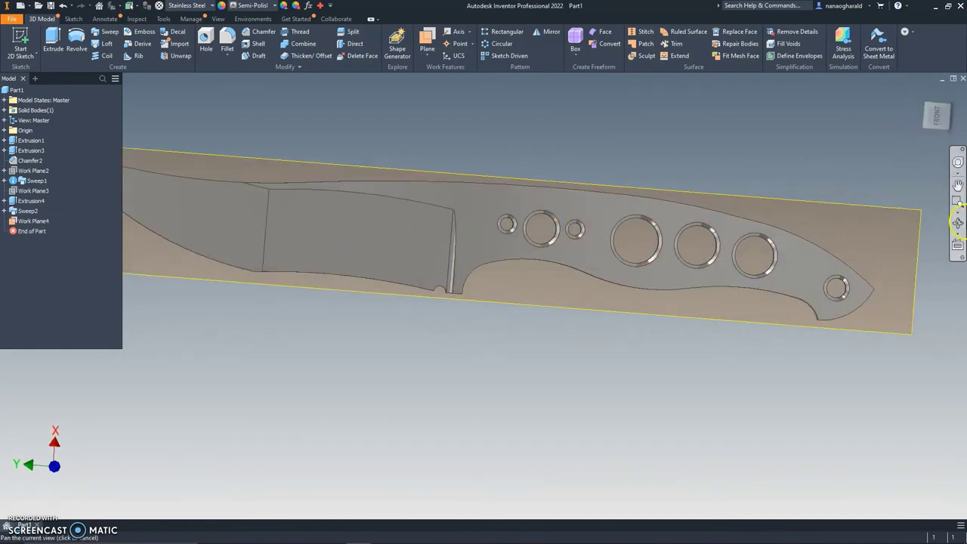
scroll(917, 195, "down", 3)
scroll(725, 169, "up", 2)
middle_click_drag(725, 169, 441, 194)
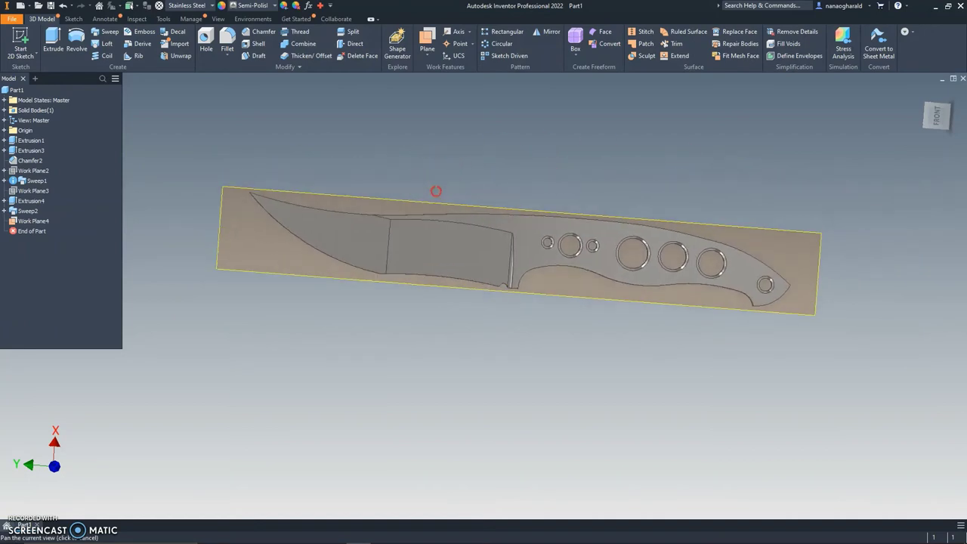
Step: Mirror Sweep1 and Sweep2 across Work Plane4 to bevel the knife's opposite side
left_click(504, 55)
key("Escape")
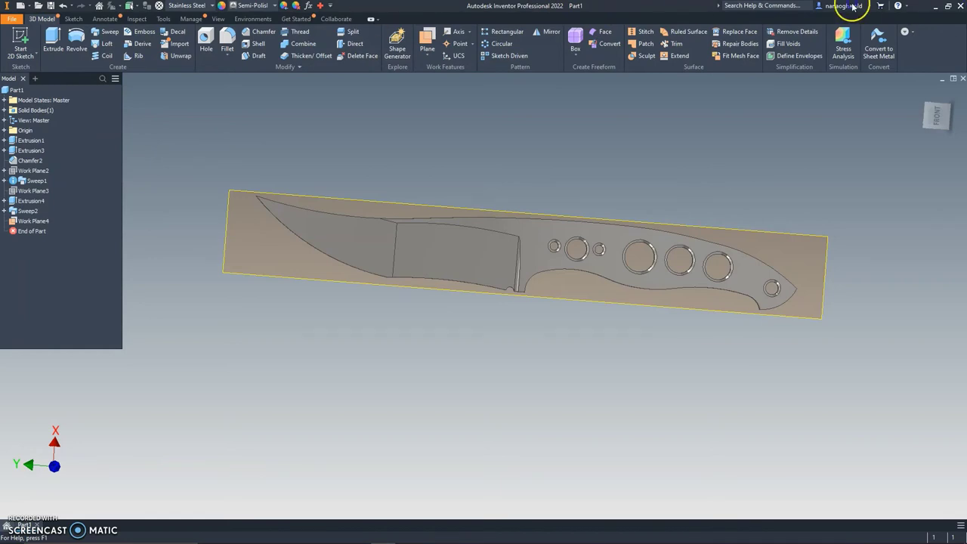
left_click(545, 32)
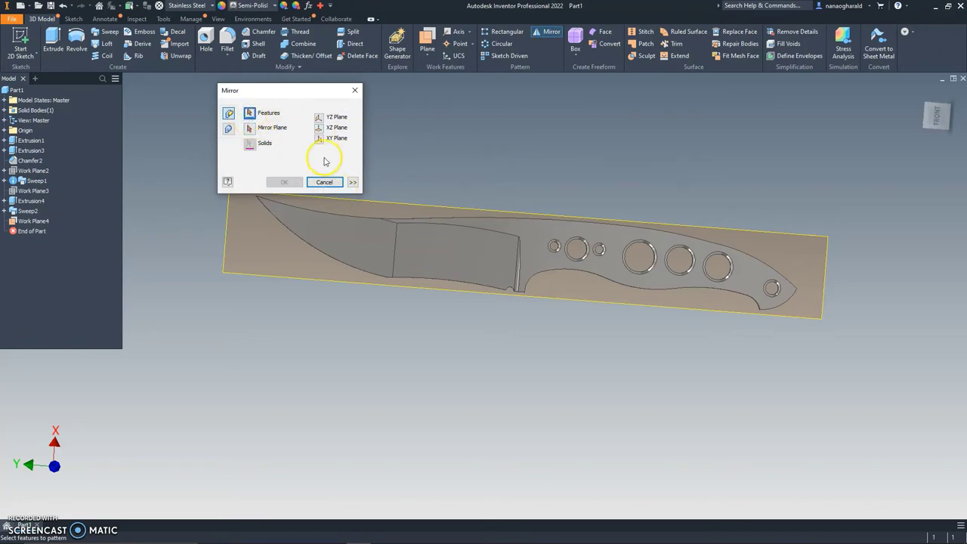
left_click(225, 272)
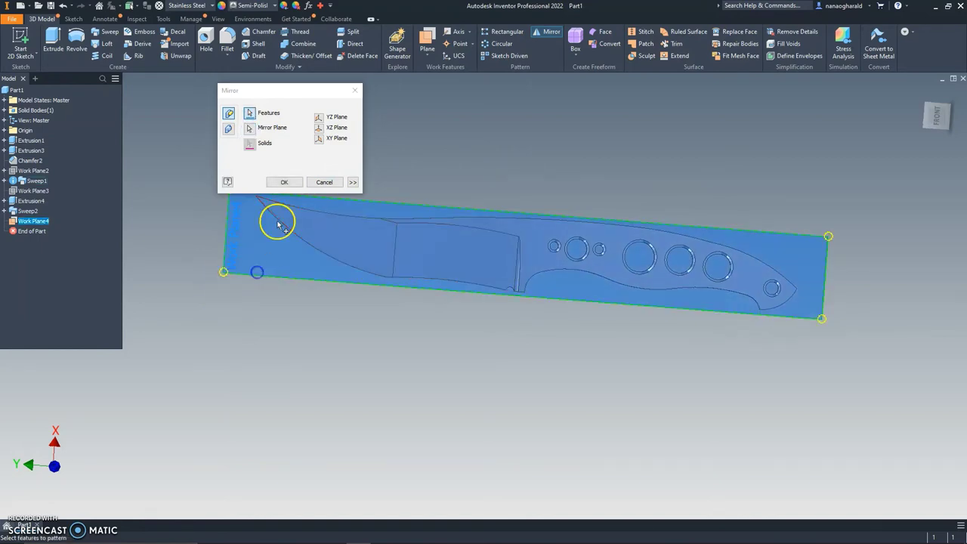
left_click(267, 129)
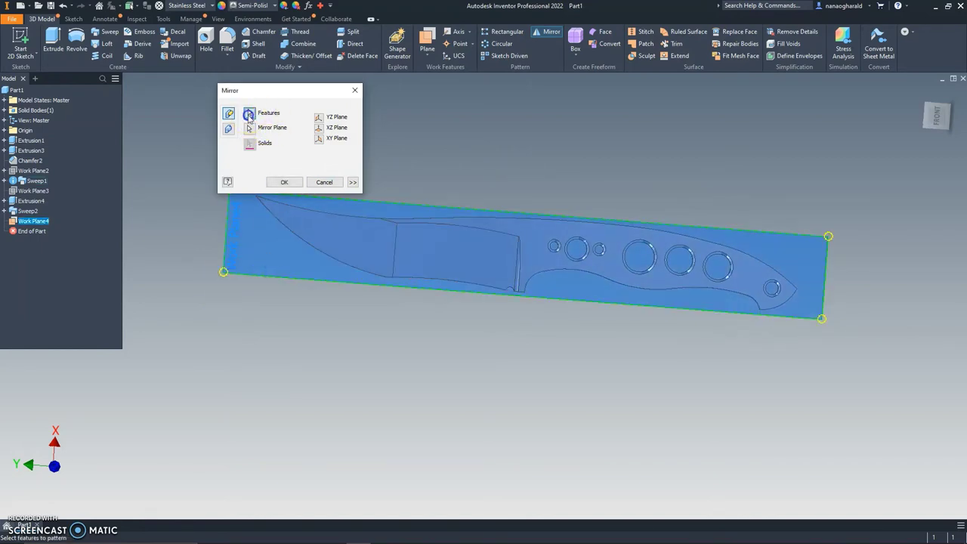
scroll(382, 246, "up", 3)
scroll(382, 247, "down", 2)
scroll(387, 242, "down", 2)
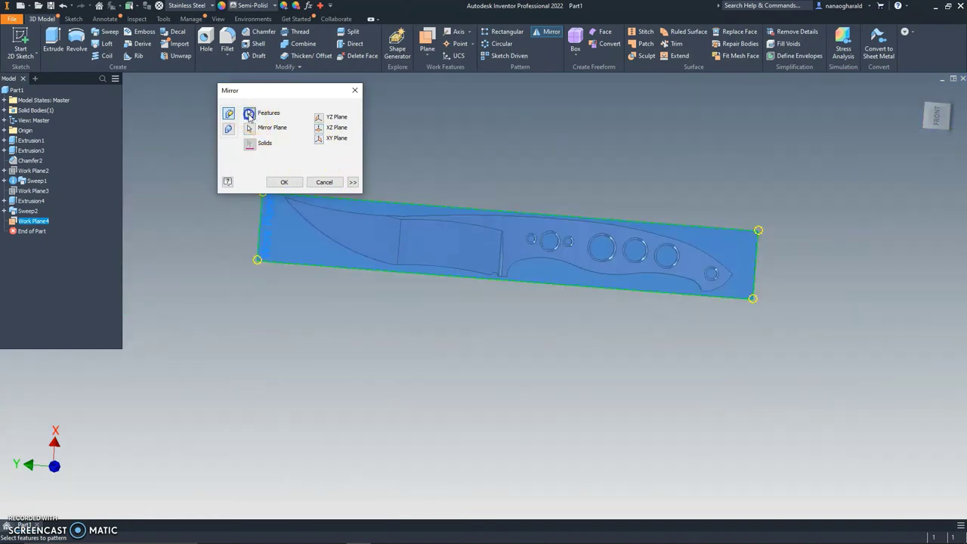
left_click(446, 244)
scroll(527, 274, "up", 3)
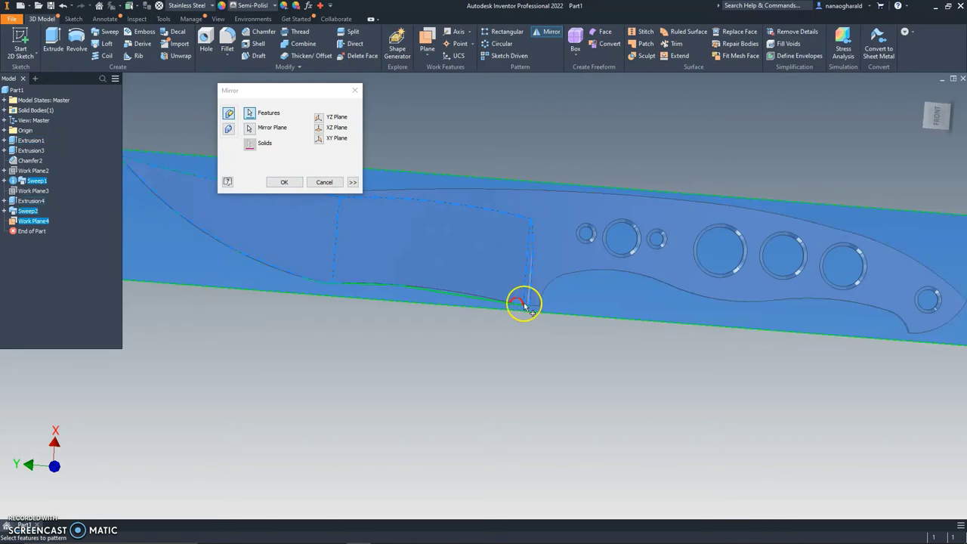
left_click(283, 188)
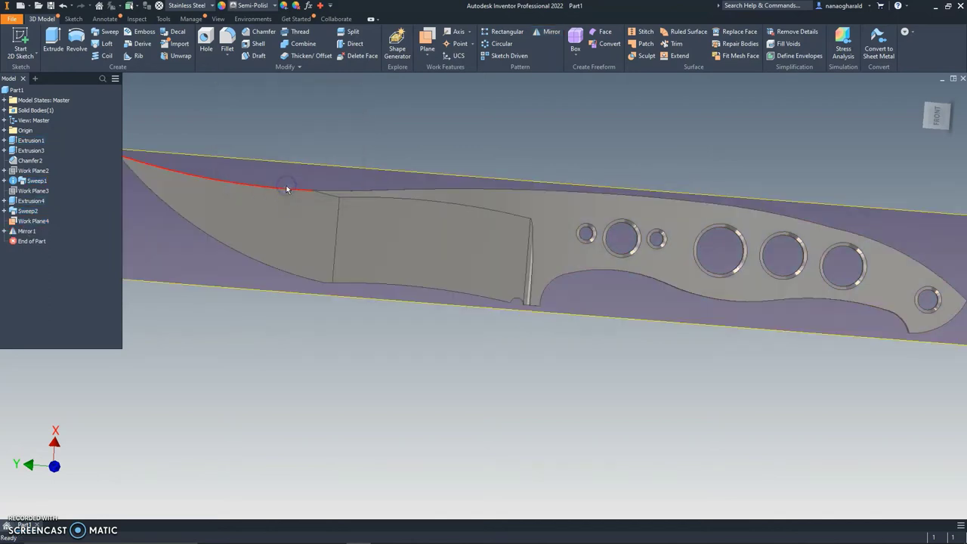
Step: Hide Work Plane4 and expand Mirror1 in the model browser
left_click(935, 114)
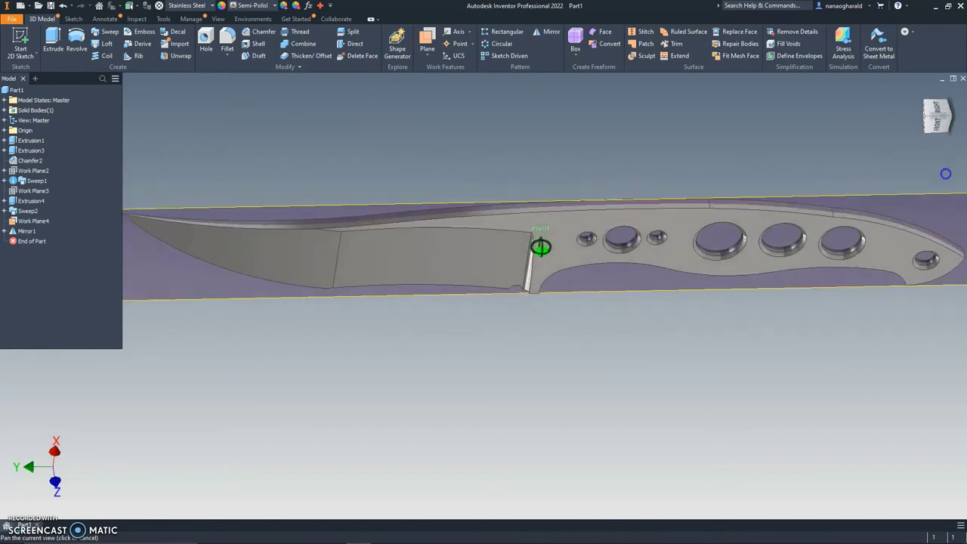
mouse_move(940, 251)
left_mouse_down()
mouse_move(943, 318)
mouse_move(922, 403)
mouse_move(881, 134)
mouse_move(885, 164)
left_mouse_up()
scroll(609, 187, "down", 5)
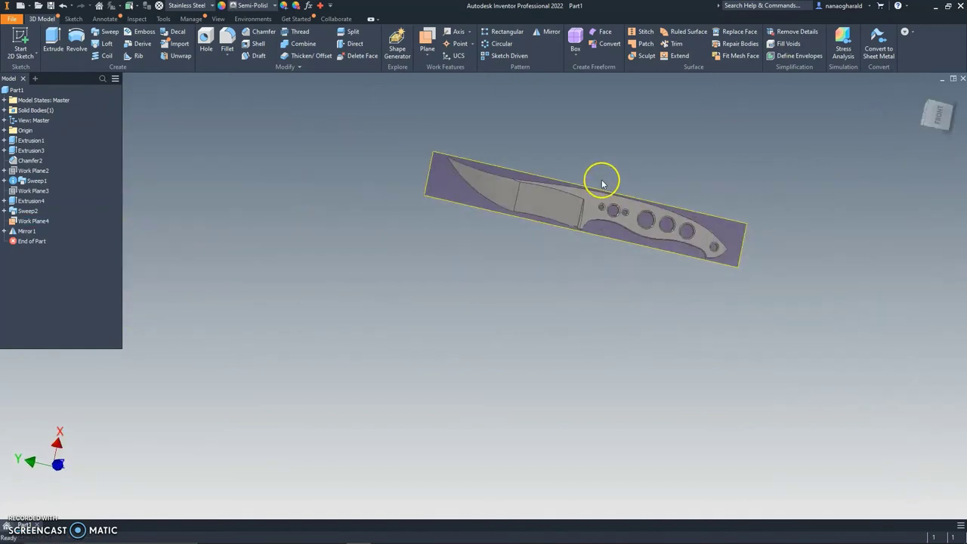
right_click(18, 220)
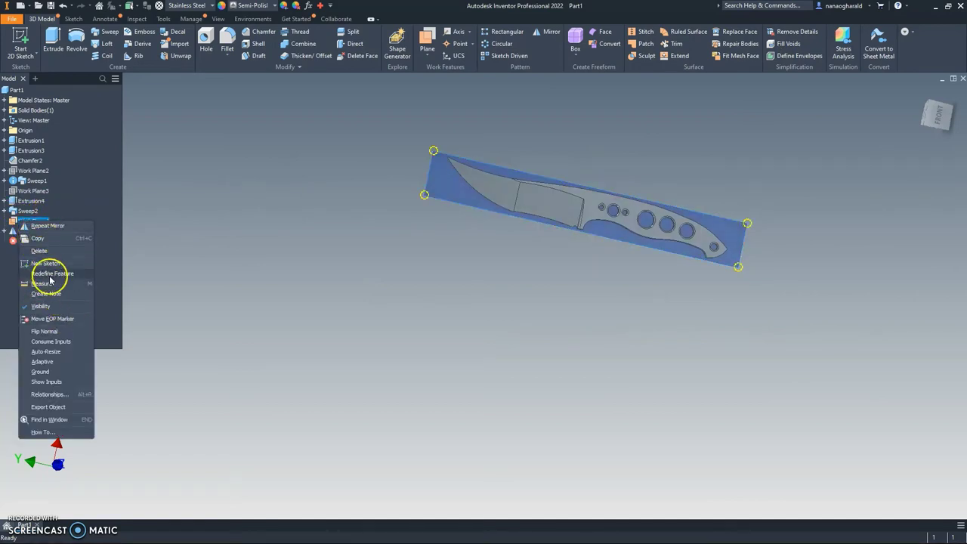
left_click(49, 308)
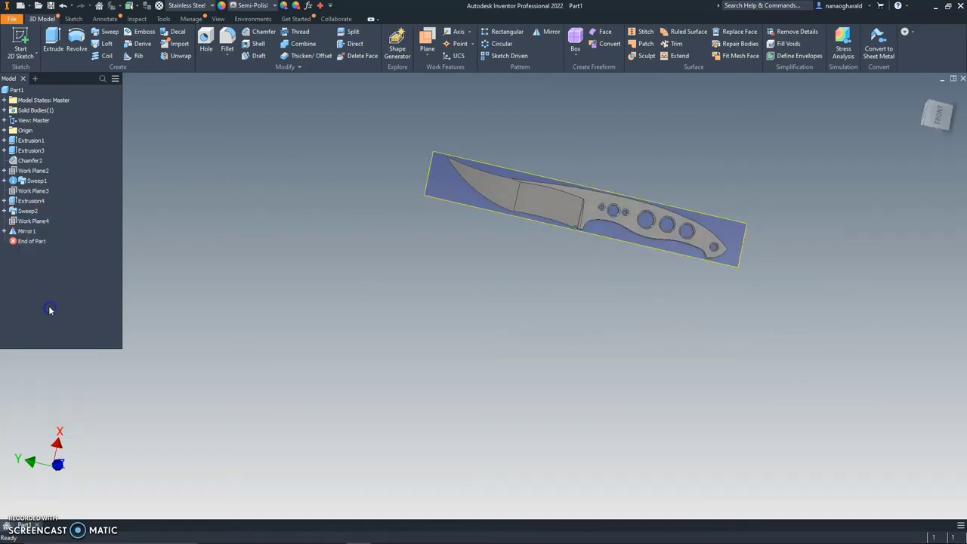
left_click(4, 230)
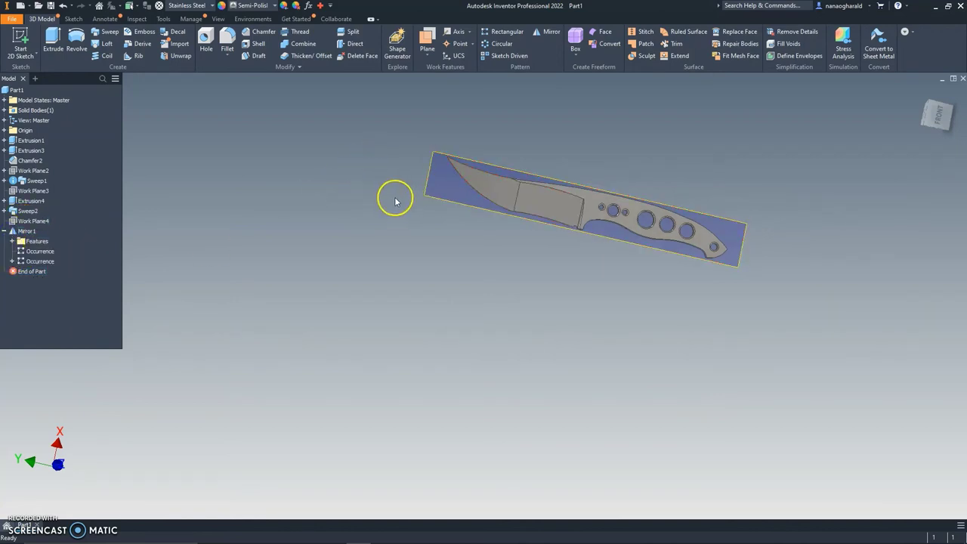
Step: Start Sketch28 on Work Plane8 with the knife outline in view
left_click(419, 192)
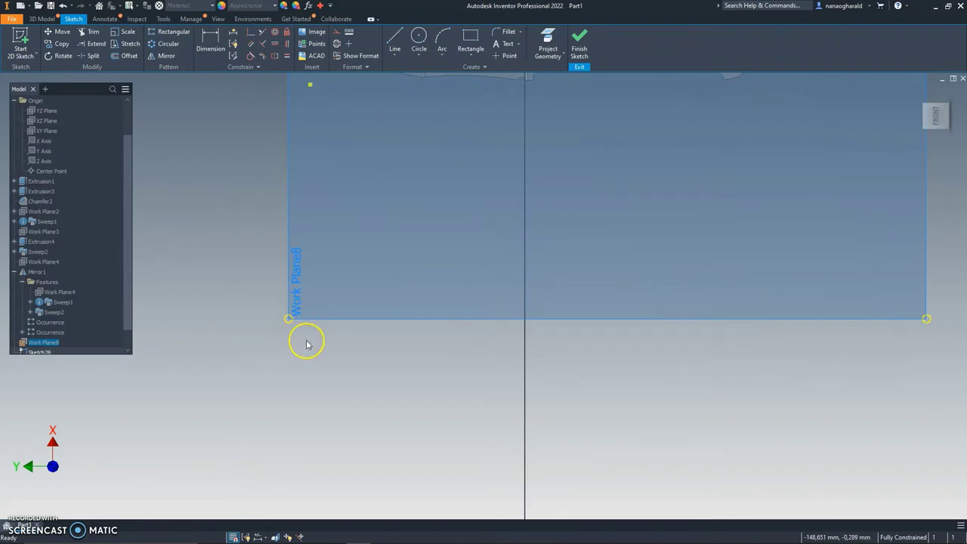
scroll(281, 320, "down", 3)
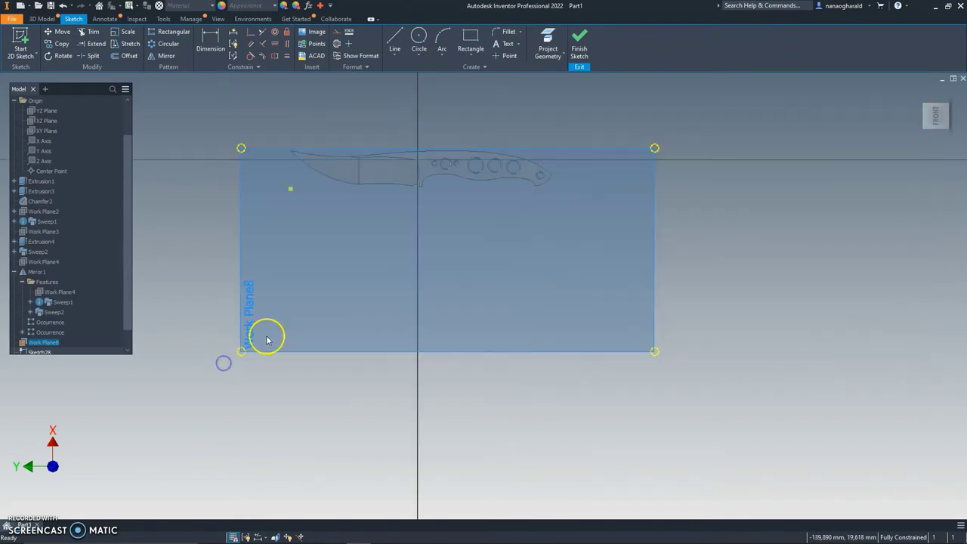
middle_click_drag(266, 337, 374, 209)
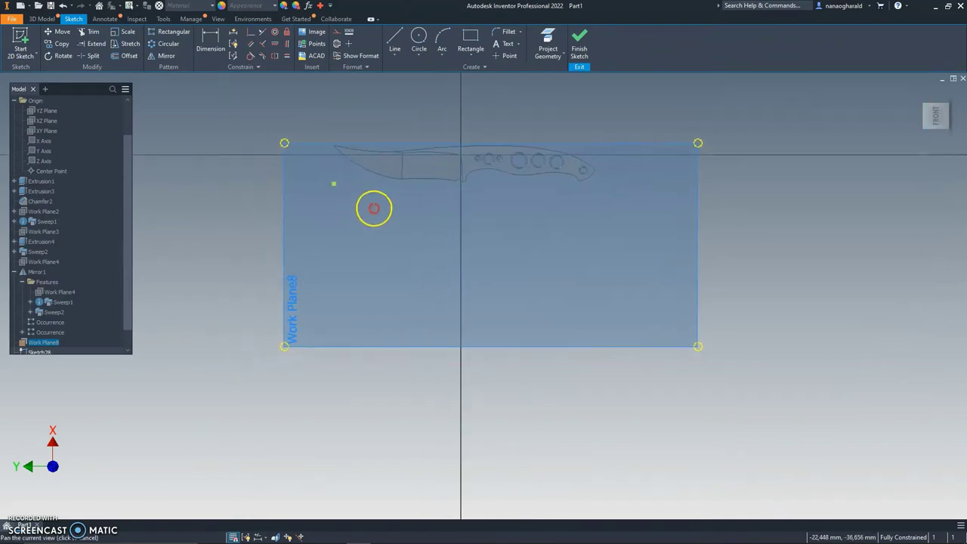
Step: Insert the hammer emblem image into the sketch at lower left
left_click(311, 32)
left_click(459, 228)
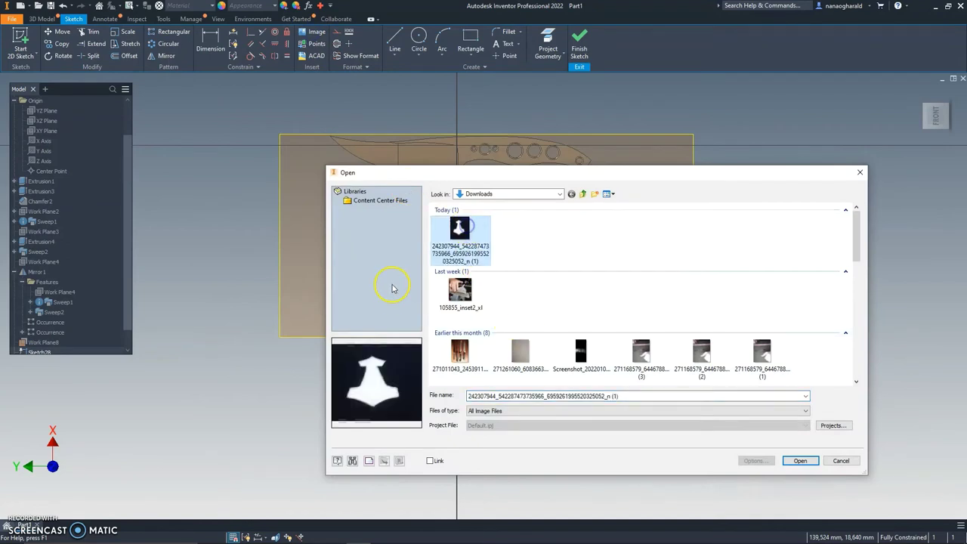
left_click(801, 461)
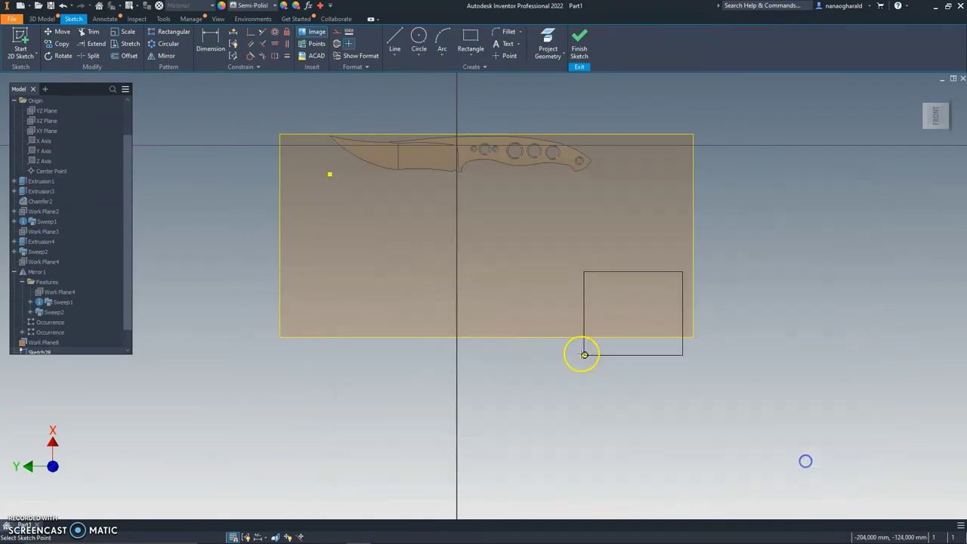
left_click(317, 330)
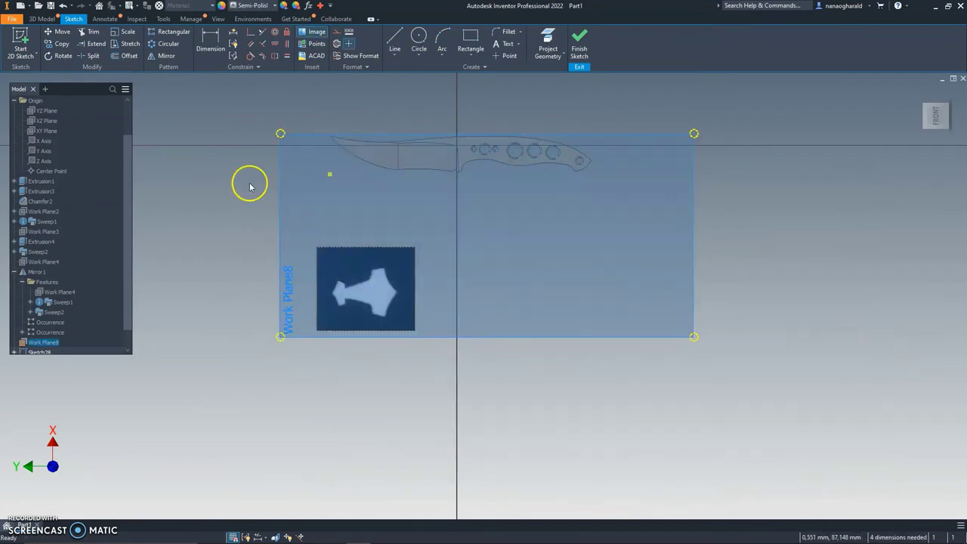
Step: Rotate the image 270° upright about its corner and move it up to the vertical axis
left_click(60, 55)
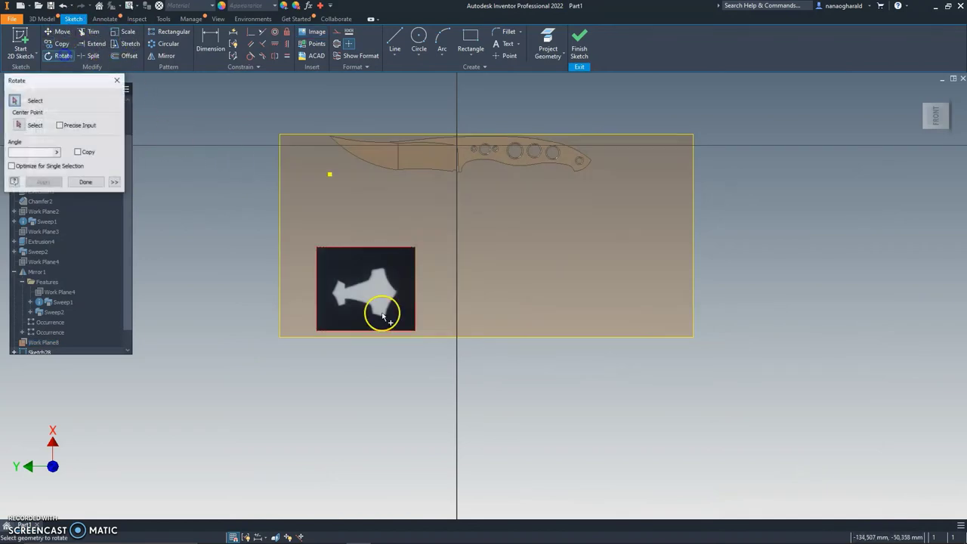
left_click(19, 125)
left_click(380, 325)
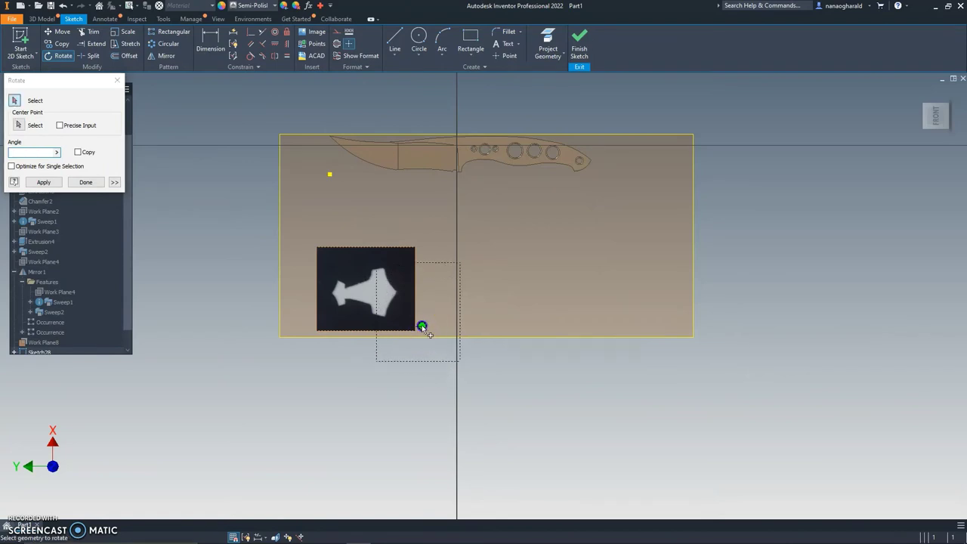
left_click(421, 327)
key("Escape")
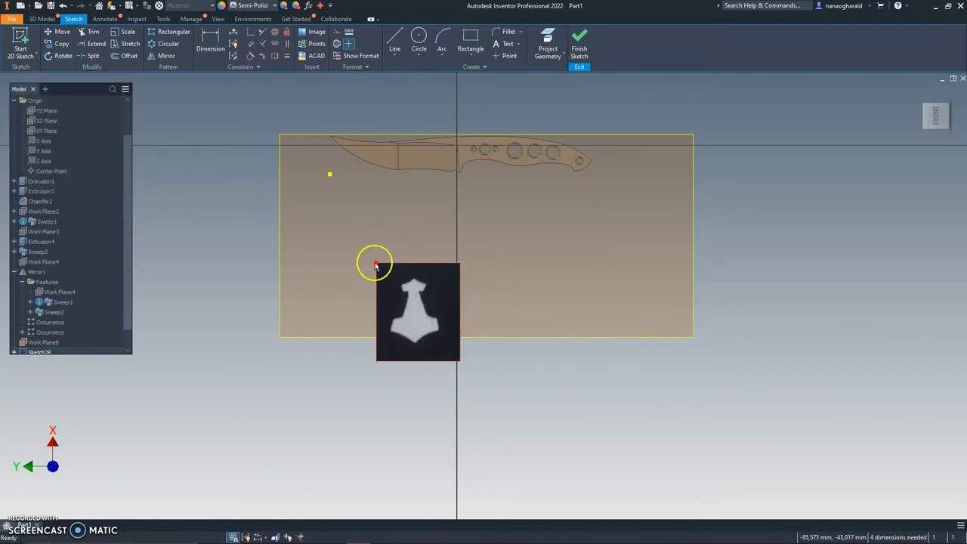
left_click_drag(376, 266, 375, 264)
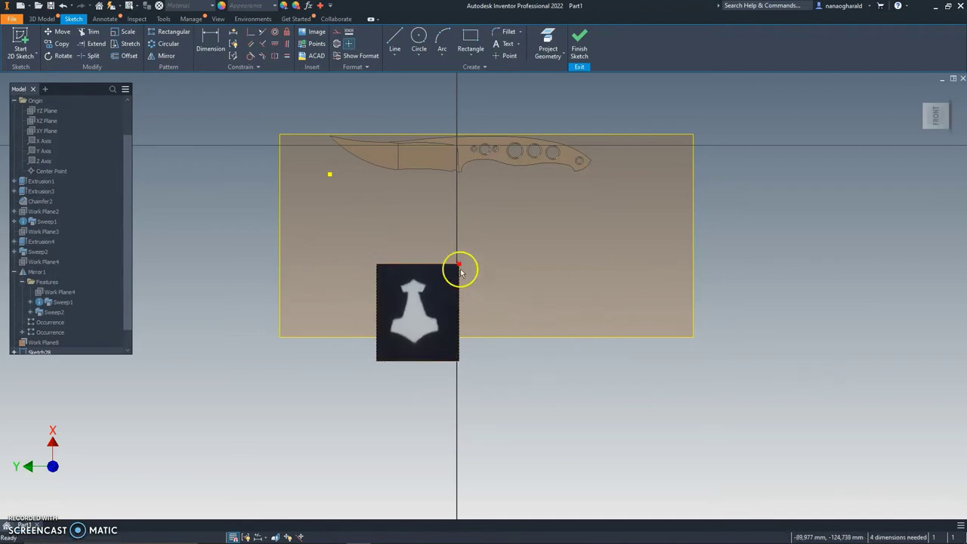
left_click_drag(457, 266, 369, 232)
Step: Mark the hammer's top and bottom tip with points and join them with a vertical centreline
scroll(395, 313, "up", 3)
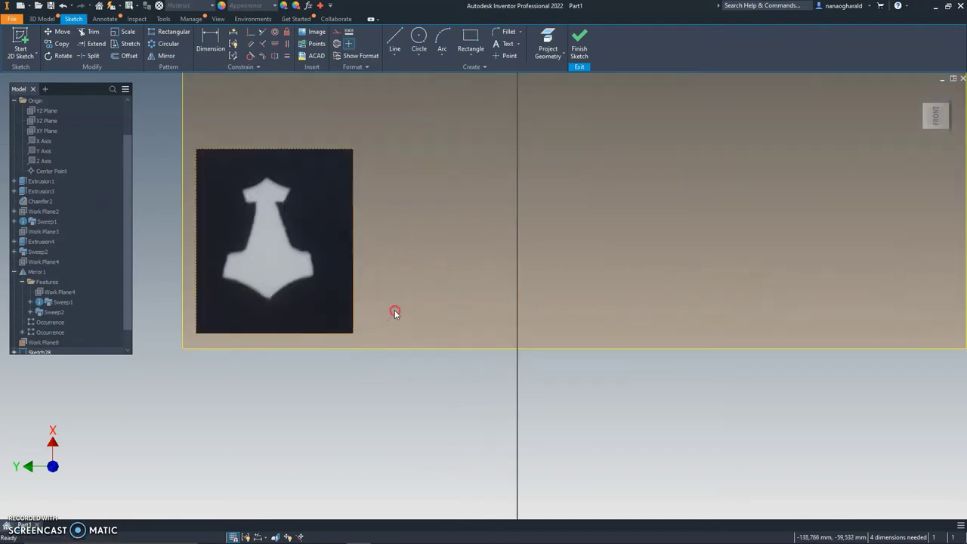
scroll(518, 341, "up", 2)
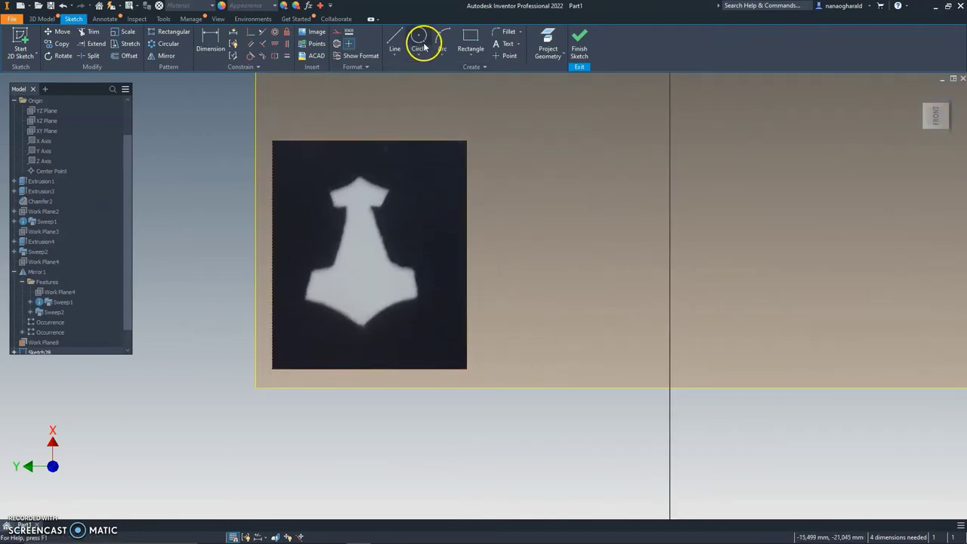
left_click(505, 55)
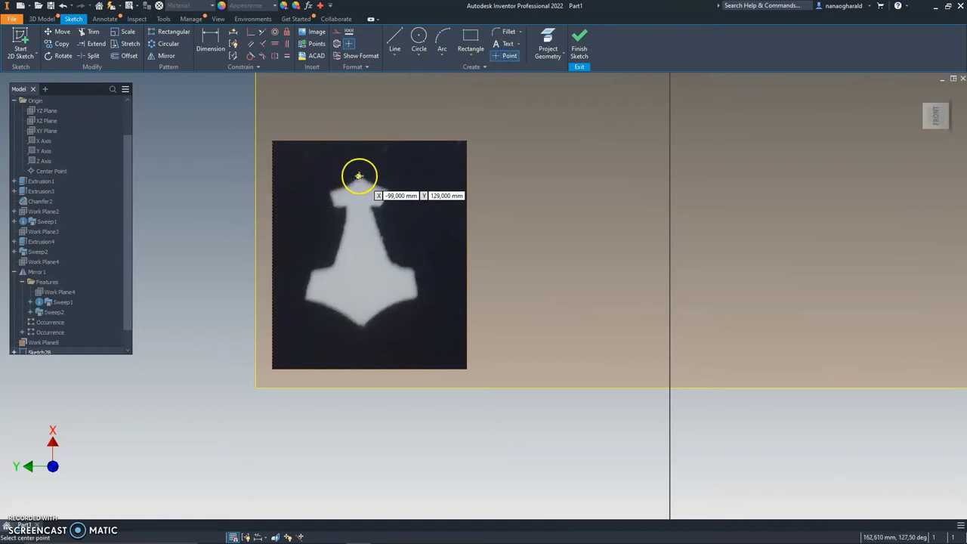
left_click(360, 176)
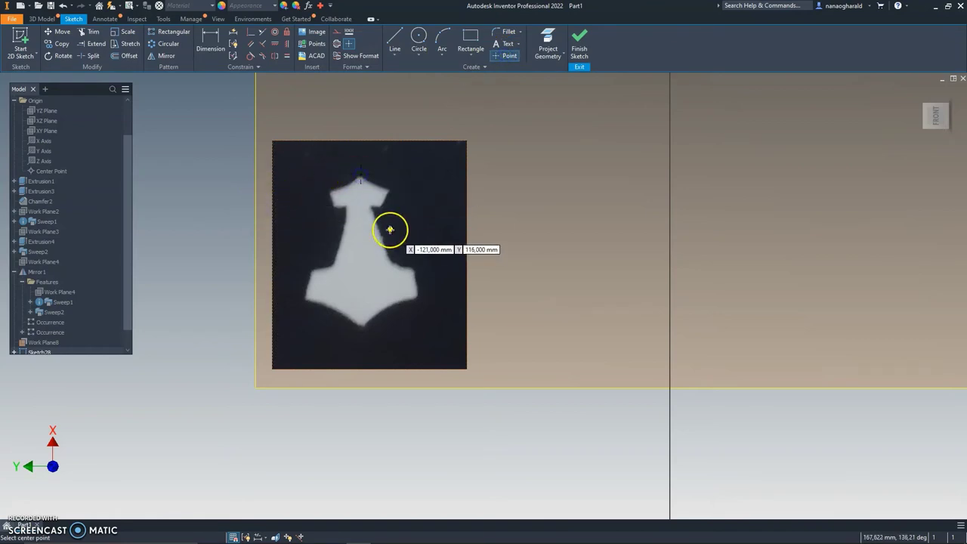
left_click(362, 333)
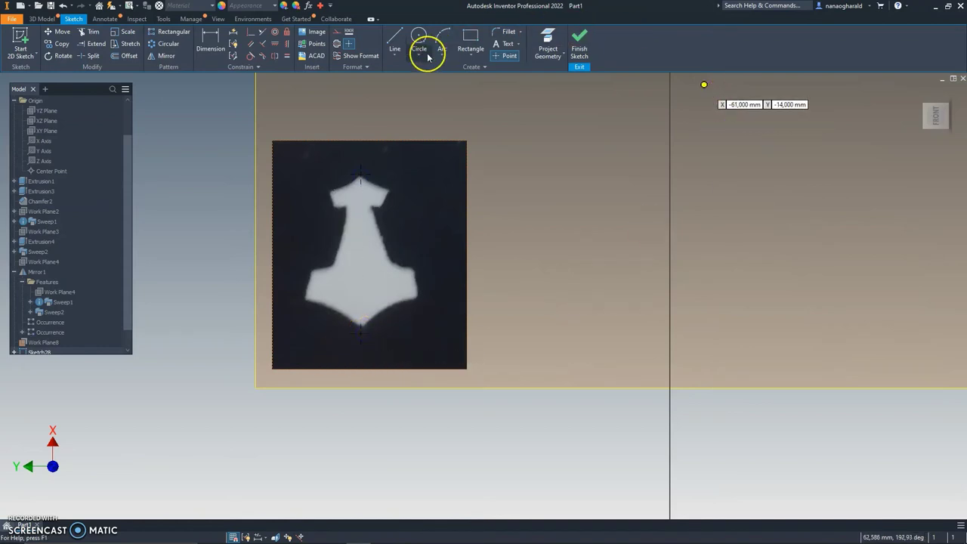
left_click(397, 38)
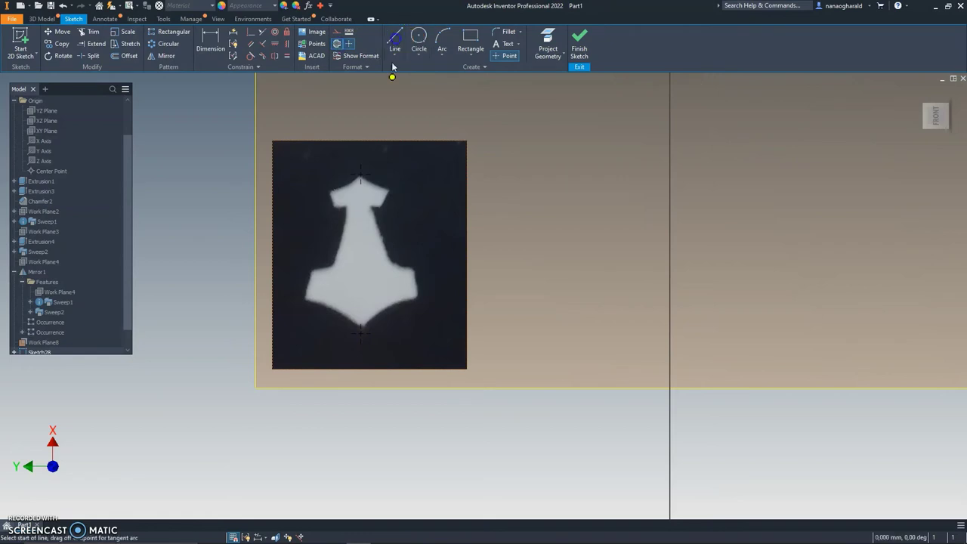
left_click(361, 178)
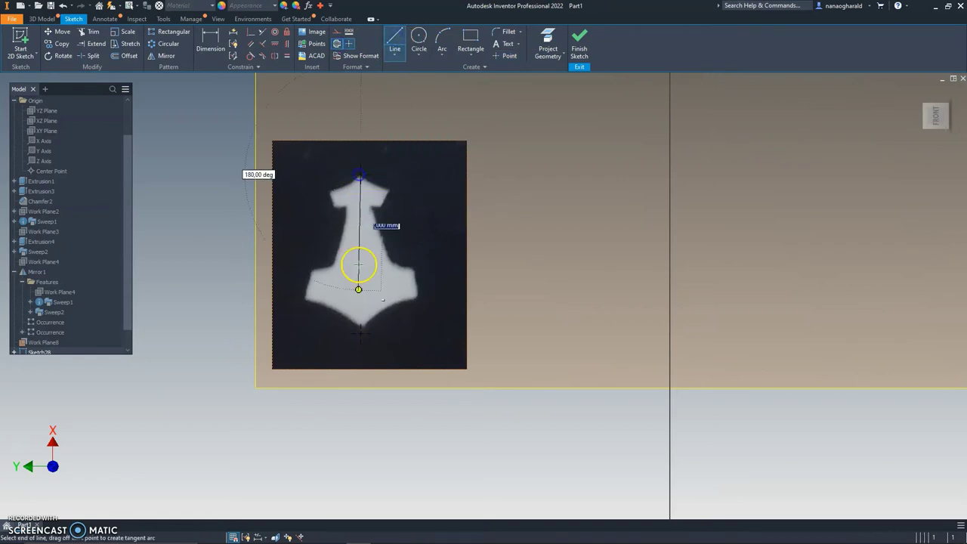
left_click(362, 332)
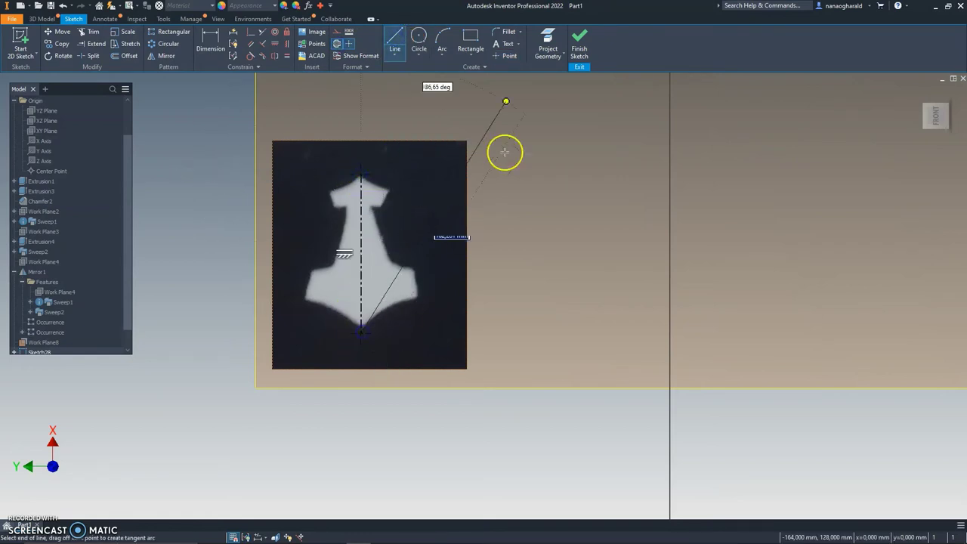
Step: Place sketch points at the head's right corners, the shaft notch and the lower flare corners
left_click(509, 56)
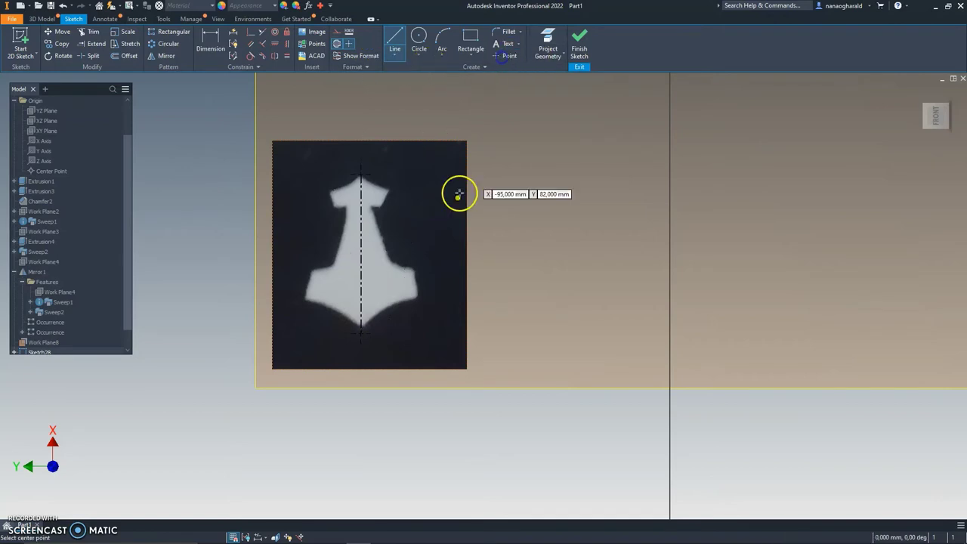
scroll(404, 204, "up", 5)
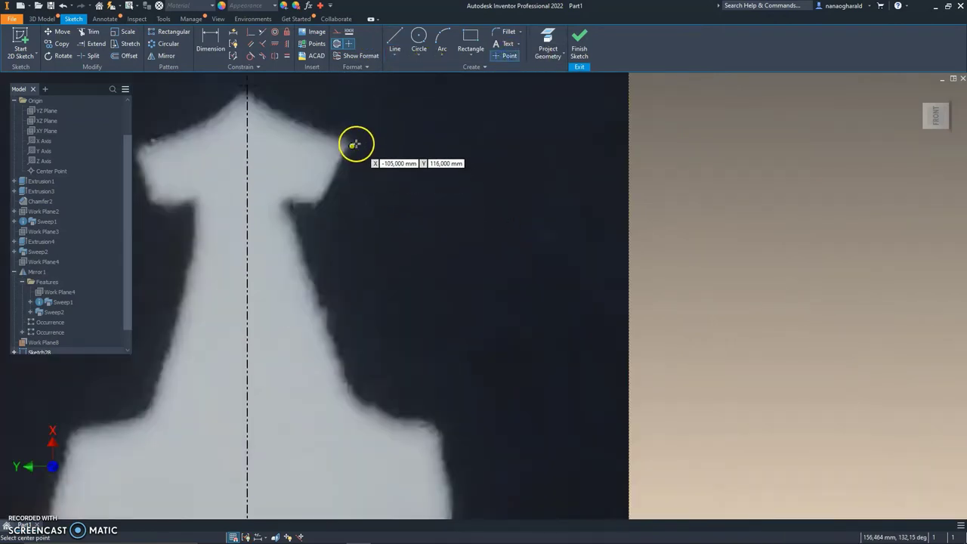
left_click(352, 144)
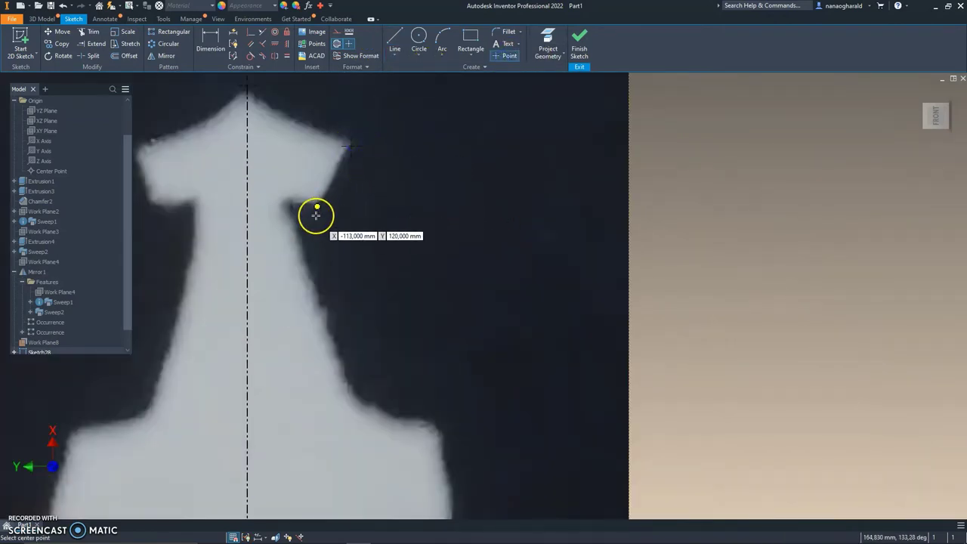
left_click(318, 204)
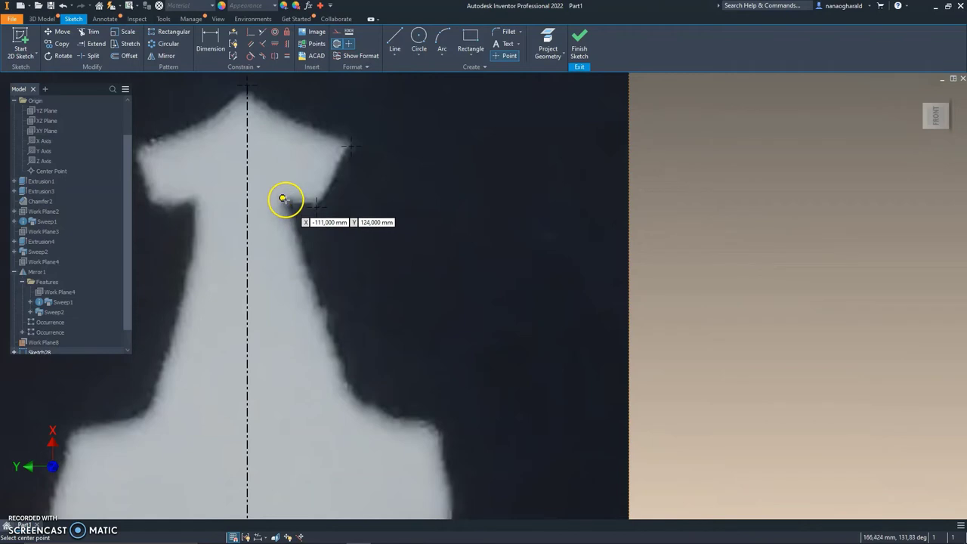
left_click(282, 199)
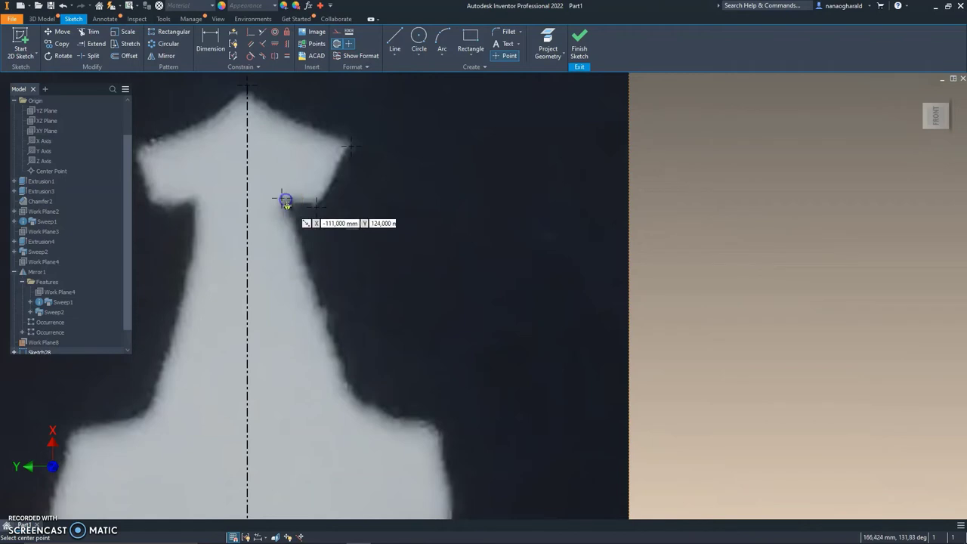
left_click(352, 414)
left_click(431, 430)
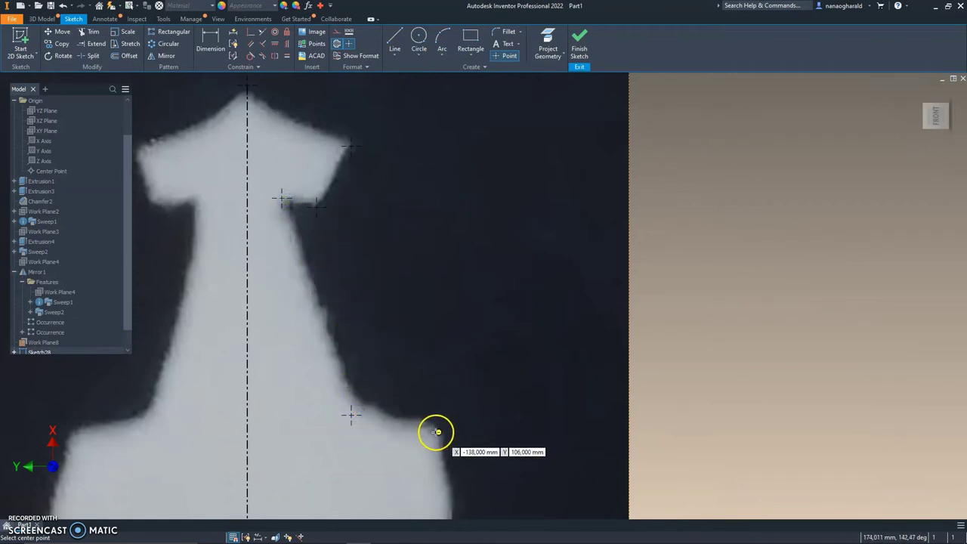
Step: Place sketch points at the emblem's lower right corner and bottom tip
scroll(431, 429, "down", 2)
middle_click_drag(424, 450, 423, 332)
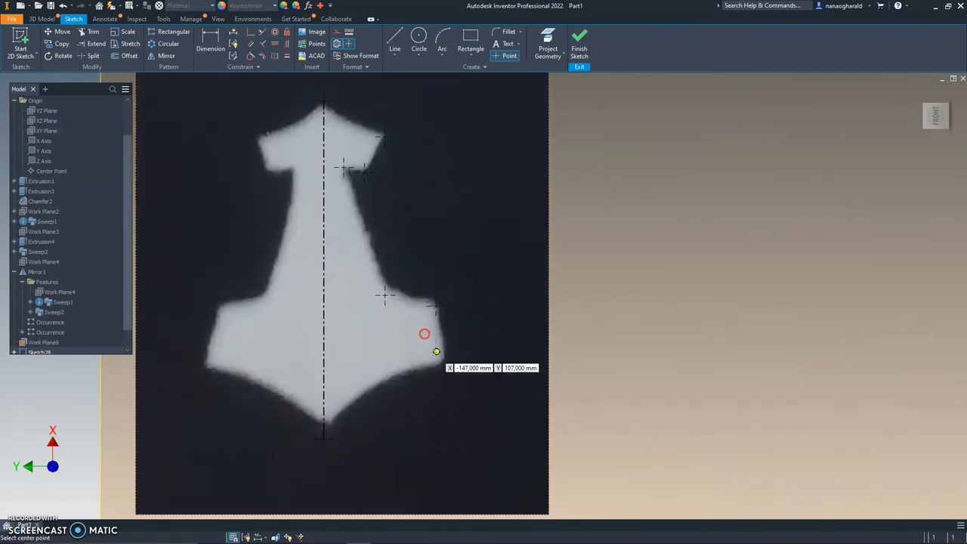
left_click(445, 364)
left_click_drag(334, 410, 324, 428)
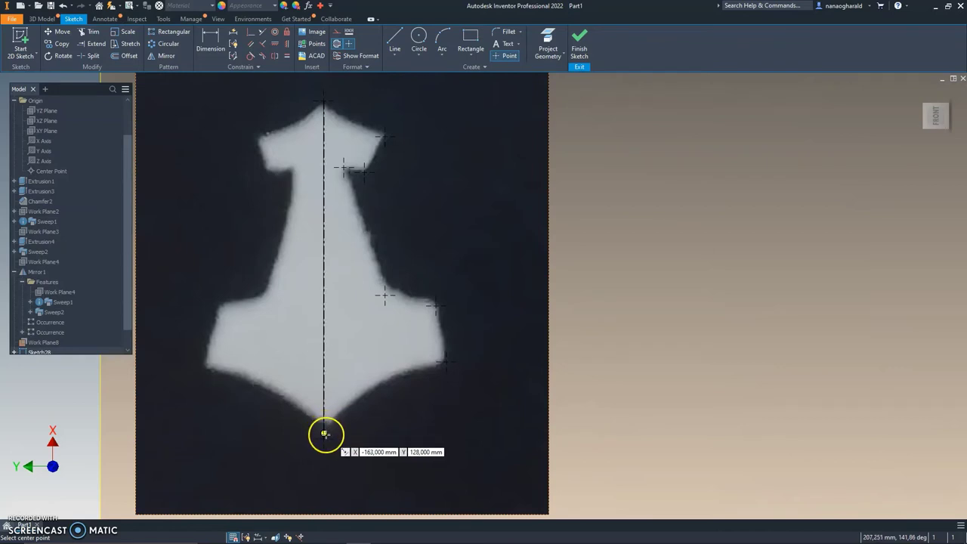
left_click(325, 428)
middle_click_drag(445, 335, 501, 280)
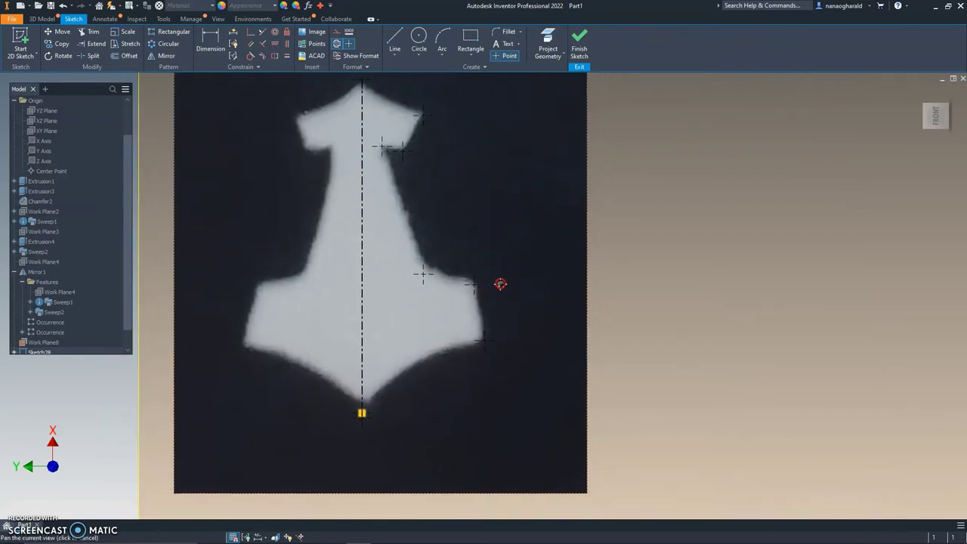
middle_click_drag(503, 133, 544, 164)
scroll(544, 164, "up", 2)
scroll(515, 152, "down", 2)
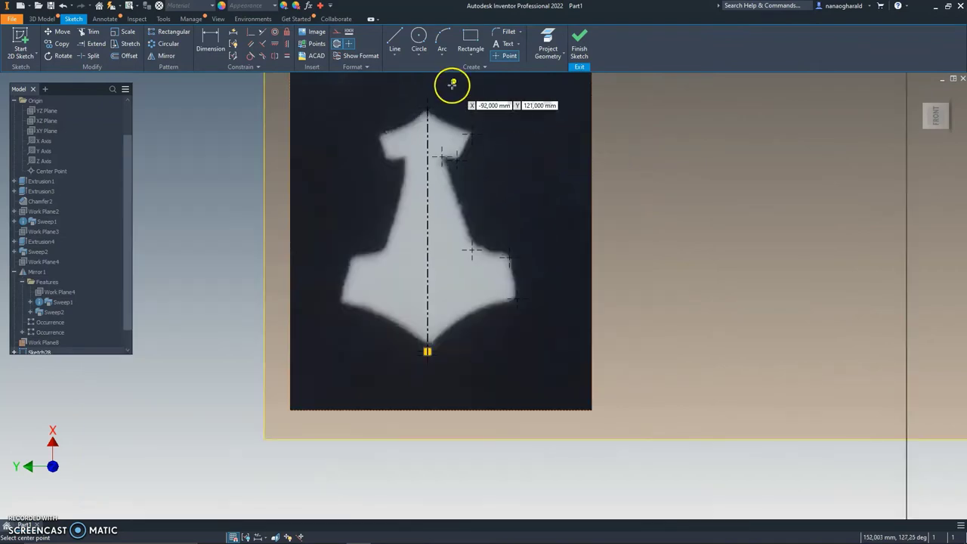
Step: Draw a three-point arc along the top of the hammer head
left_click(442, 38)
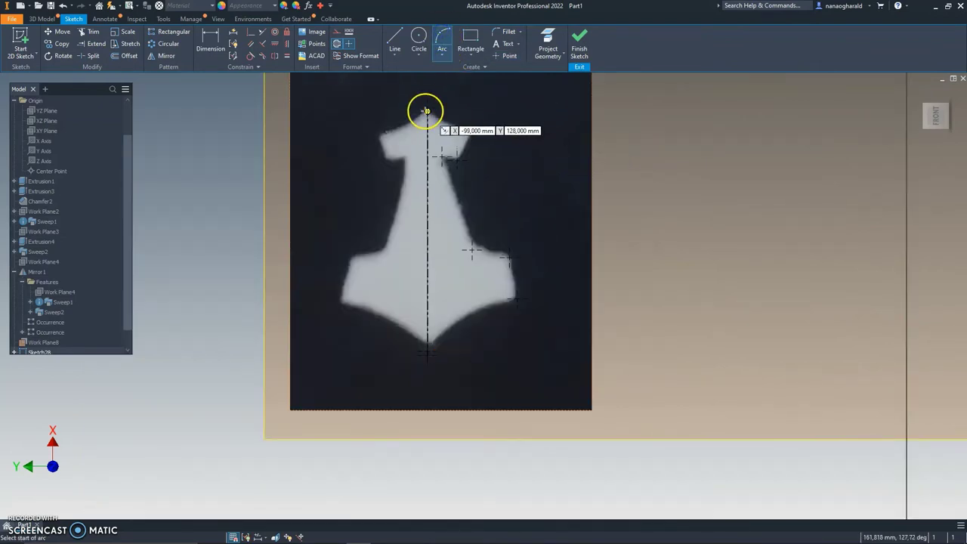
left_click(426, 108)
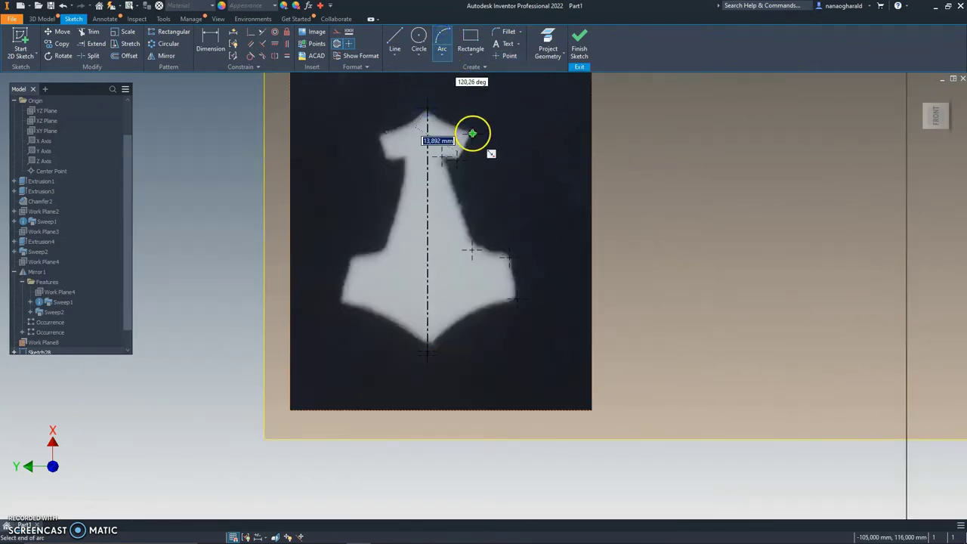
left_click(471, 134)
scroll(456, 125, "up", 2)
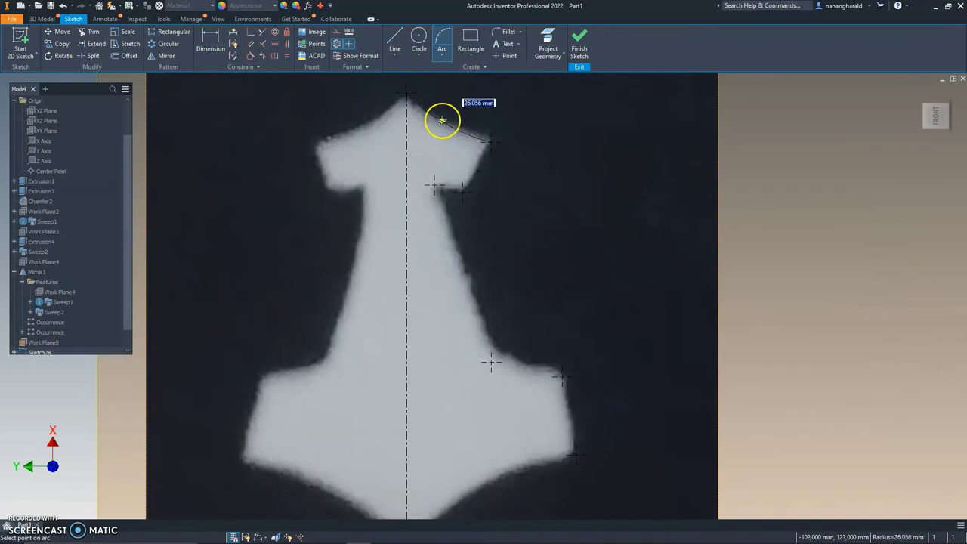
left_click(442, 121)
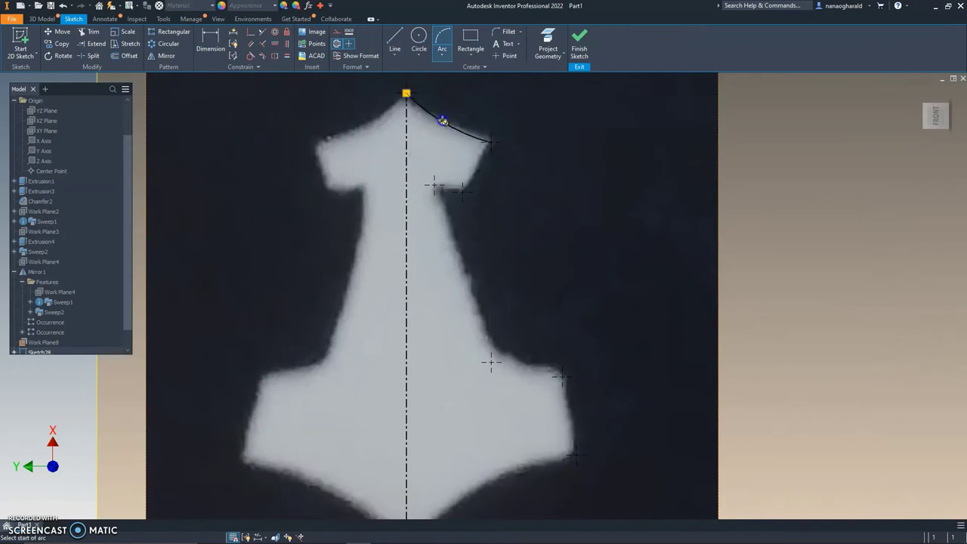
left_click(349, 46)
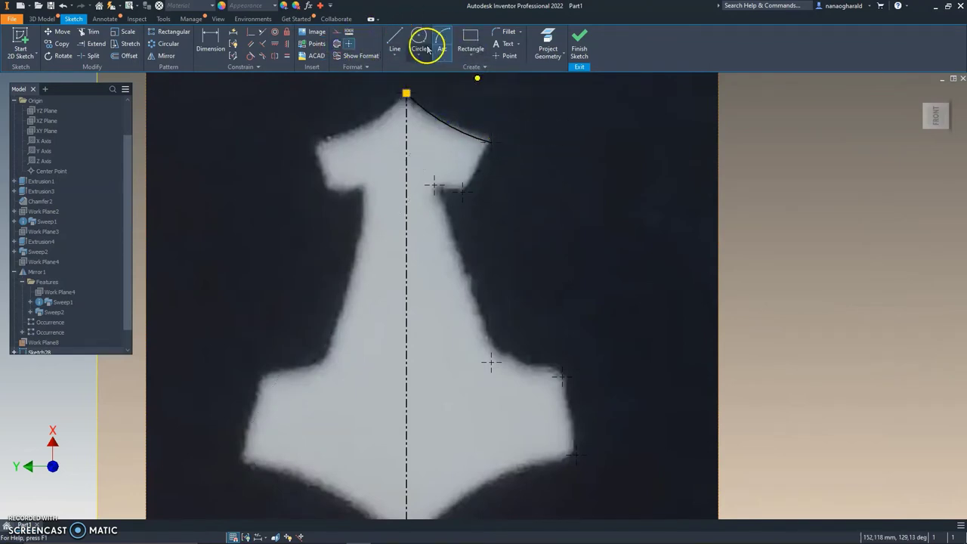
left_click(351, 43)
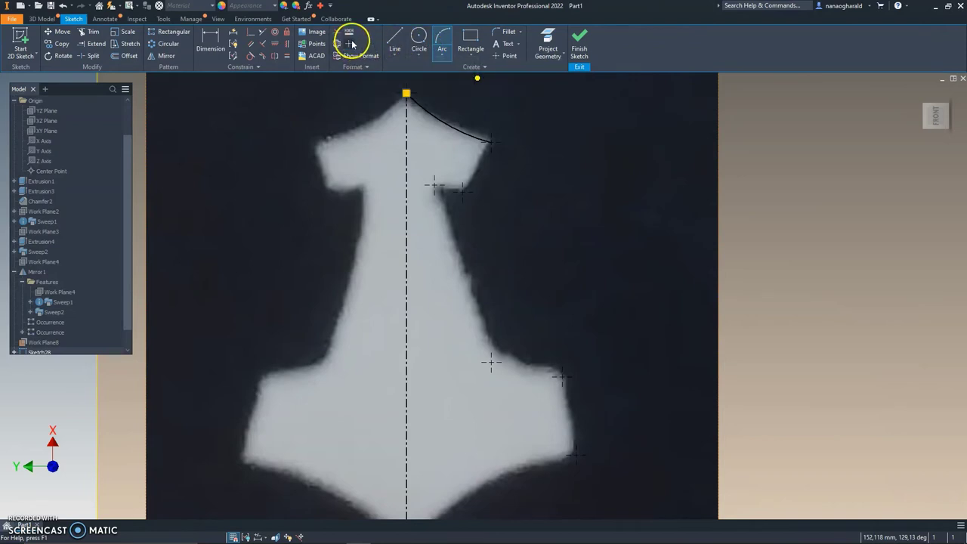
Step: Trace the right-side head, notch, shaft and flare edges with straight lines
left_click(393, 46)
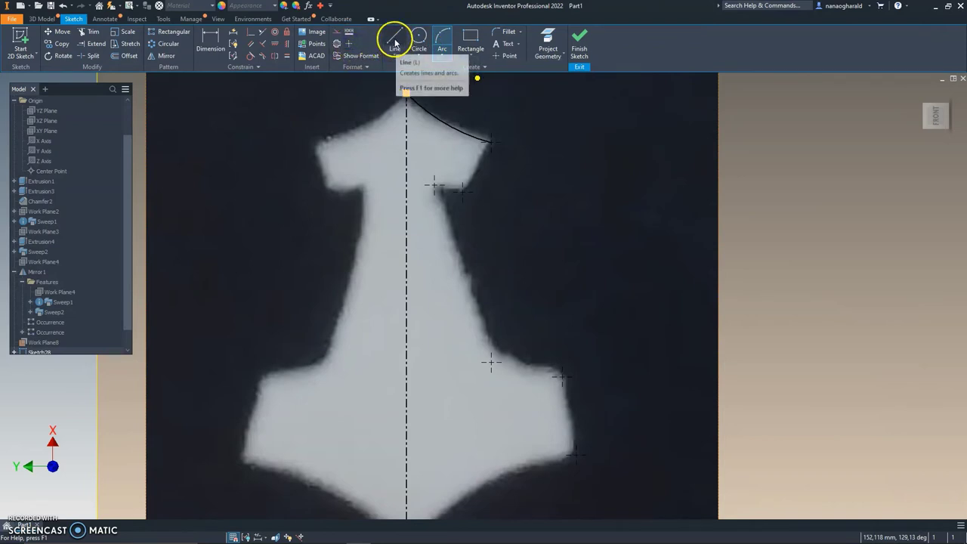
left_click(491, 141)
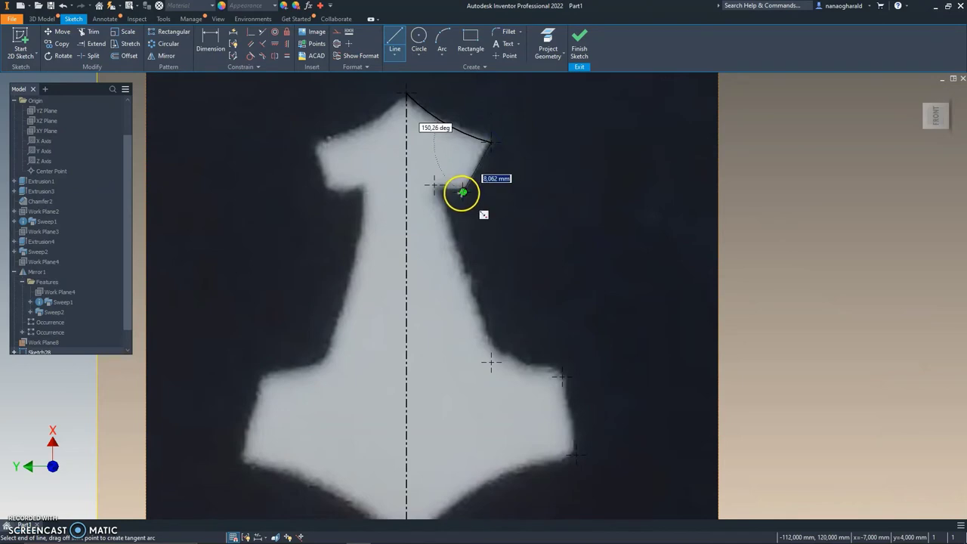
left_click(463, 193)
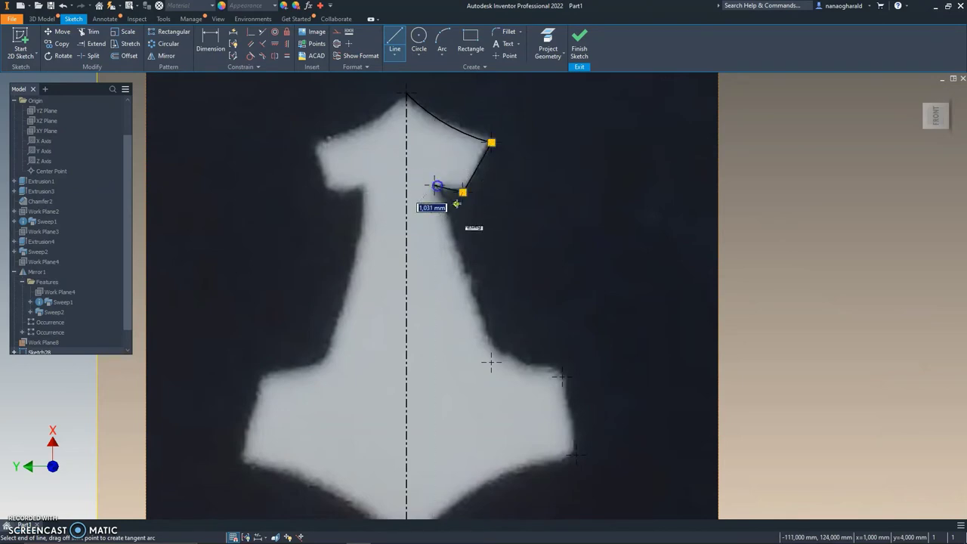
left_click(434, 185)
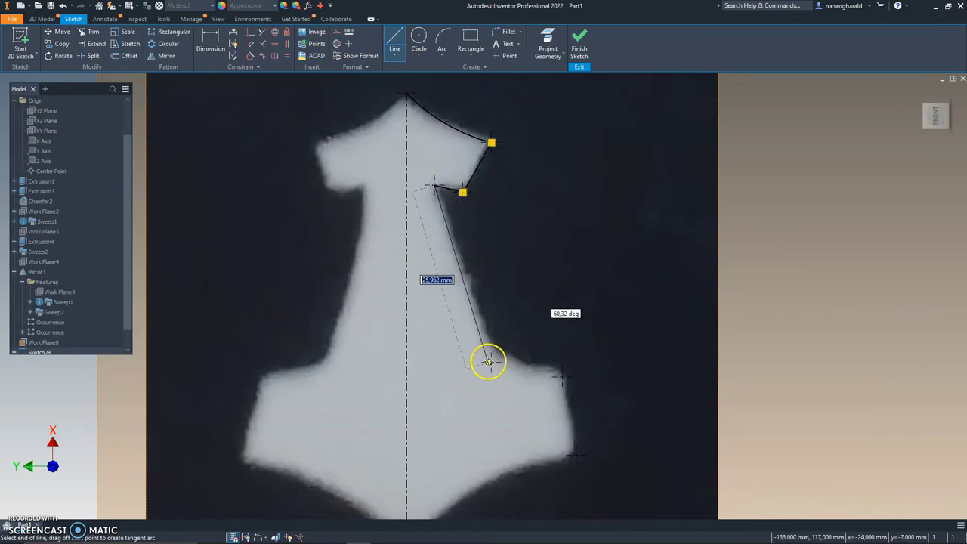
left_click(491, 363)
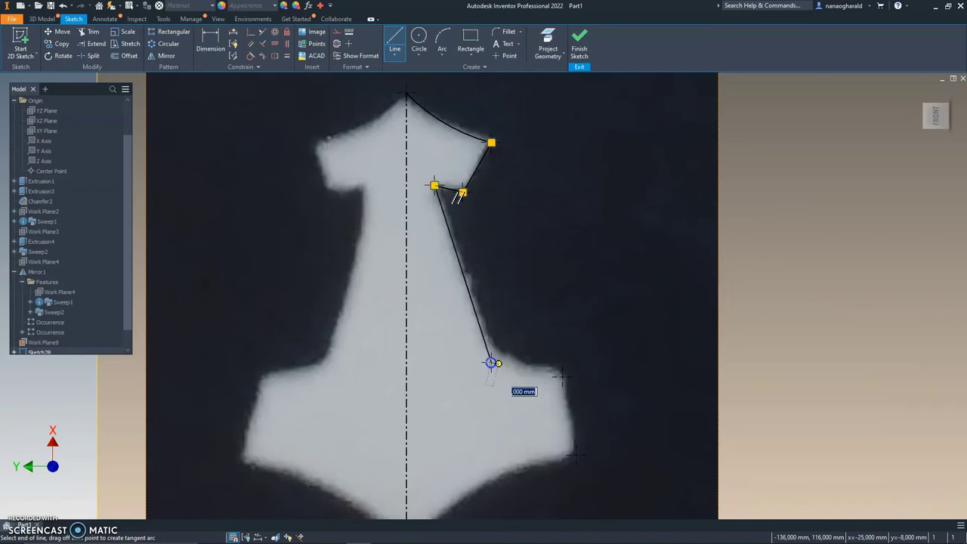
left_click(562, 375)
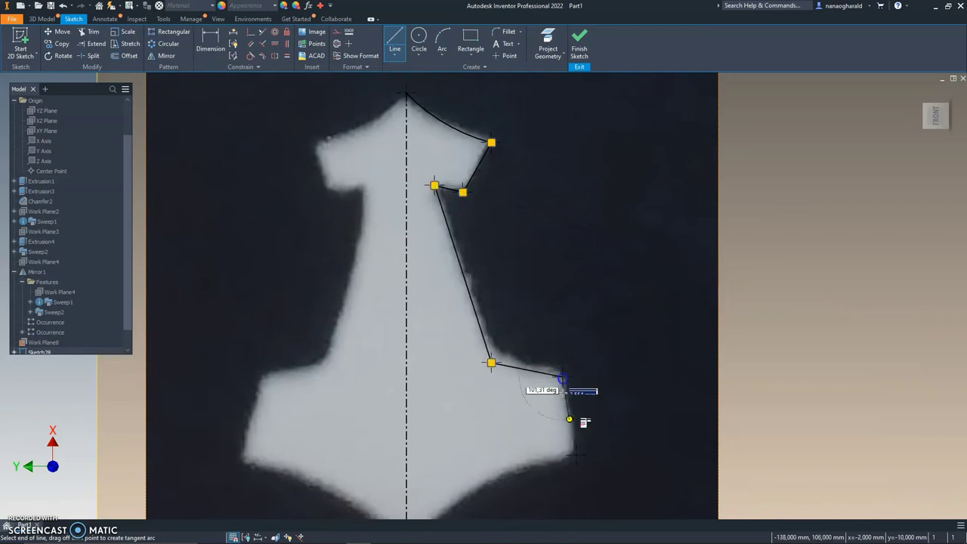
left_click(575, 456)
middle_click_drag(593, 486, 614, 352)
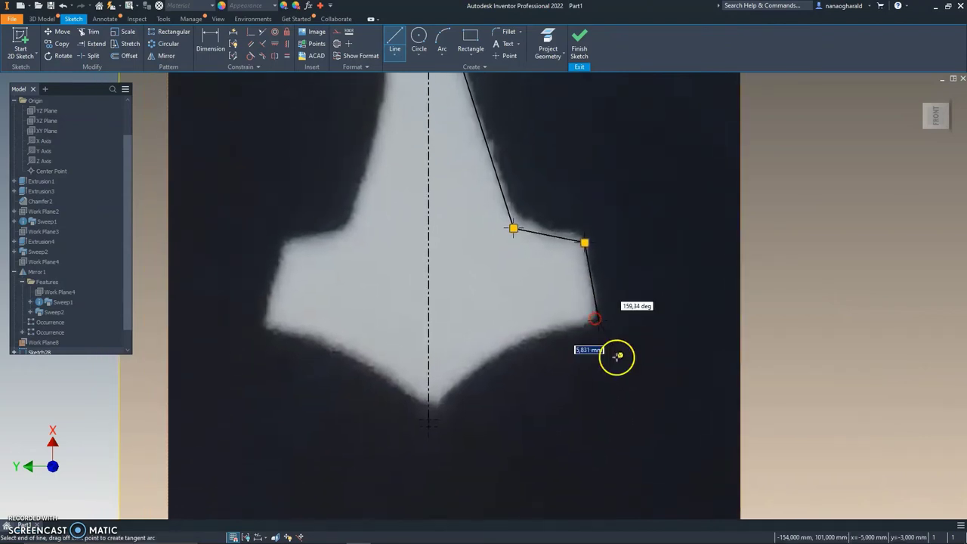
Step: Draw an arc along the emblem's lower edge from the lower right corner to the bottom tip
left_click(441, 38)
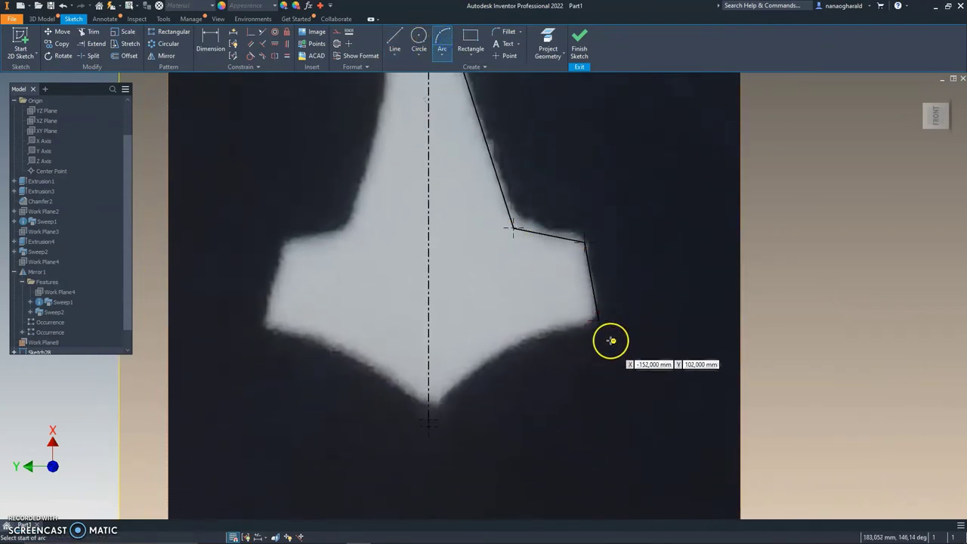
left_click(599, 325)
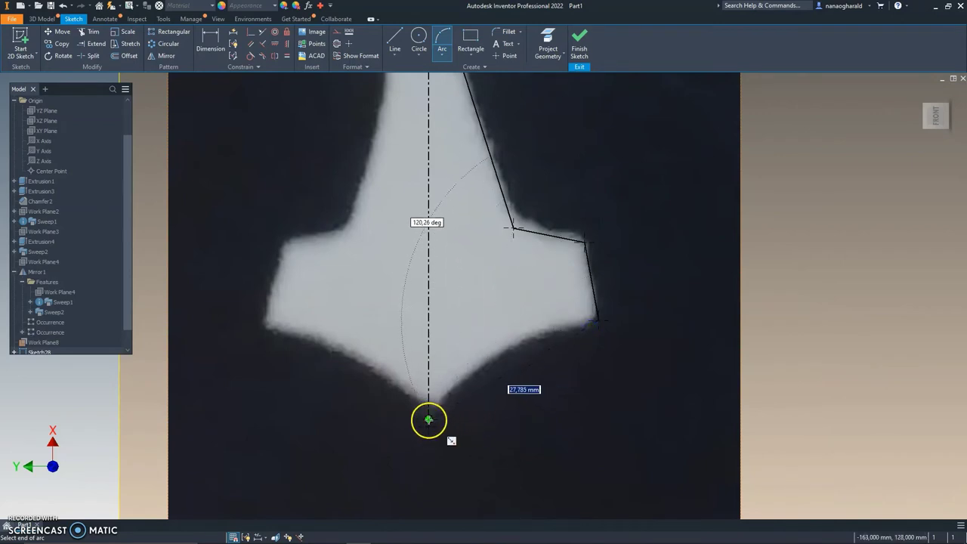
left_click(430, 420)
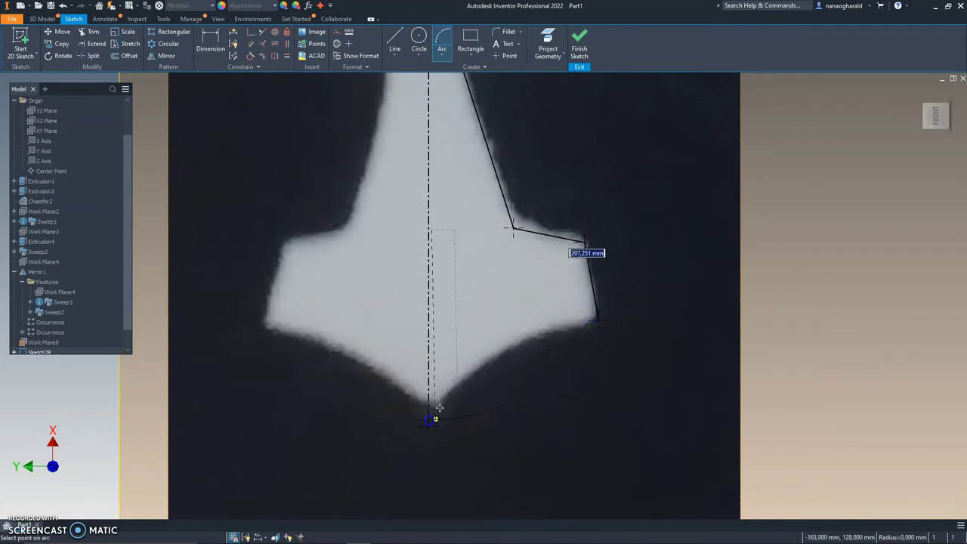
left_click(491, 361)
scroll(562, 341, "down", 1)
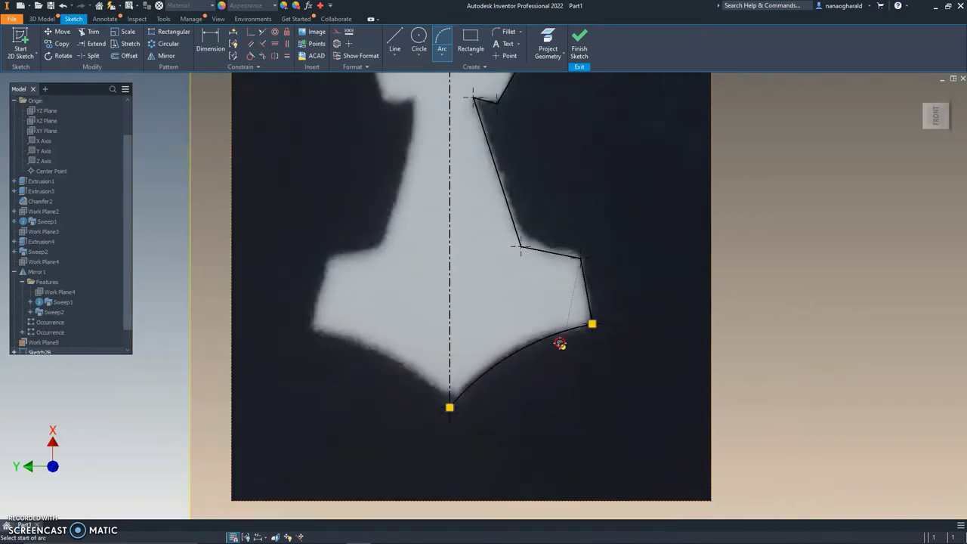
middle_click_drag(538, 329, 469, 363)
scroll(476, 363, "down", 2)
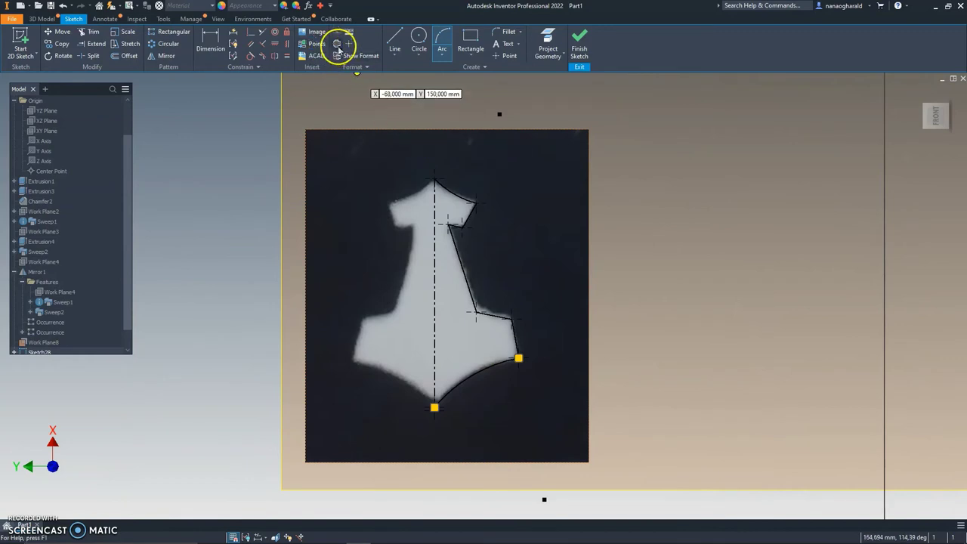
Step: Select the six right-half emblem edges, from the top edge to the bottom arc, for mirroring
left_click(164, 56)
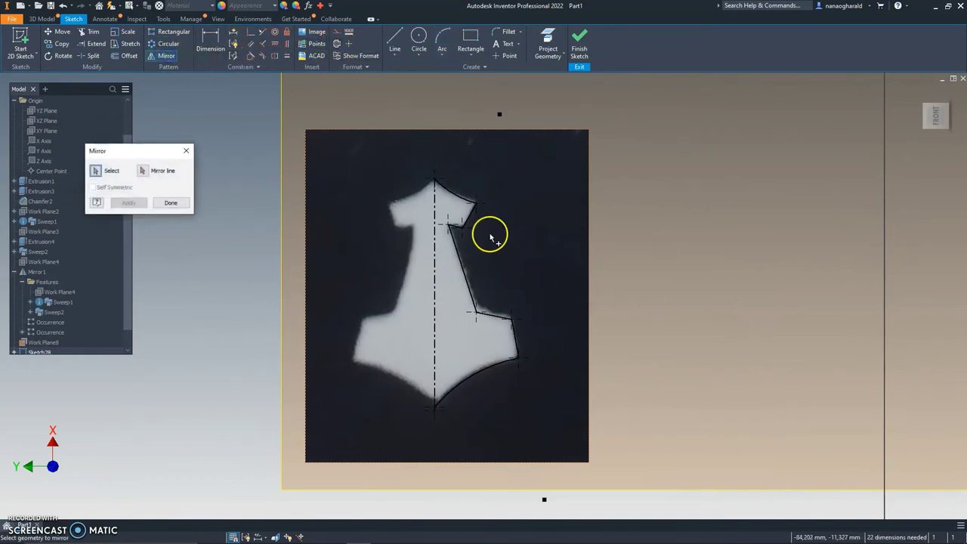
left_click(456, 198)
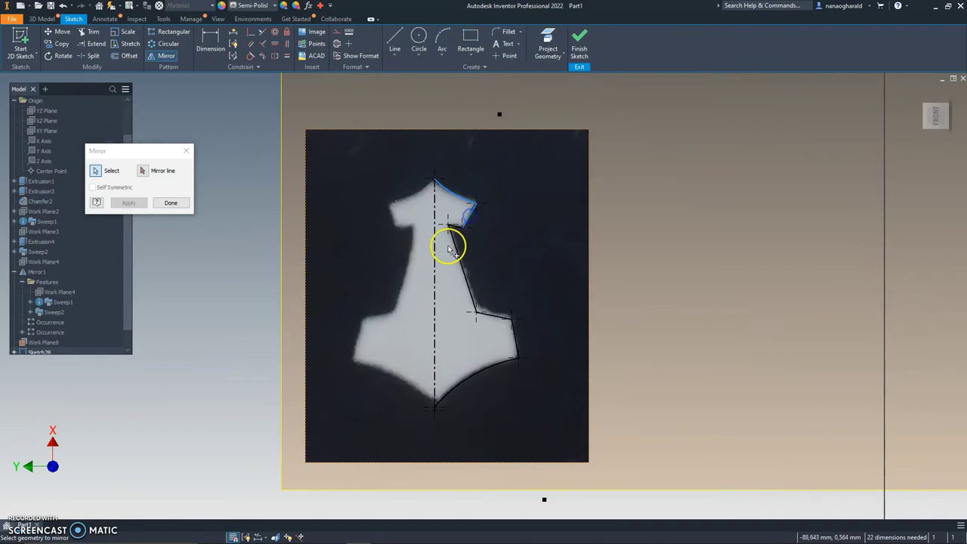
left_click(455, 226)
scroll(461, 228, "up", 3)
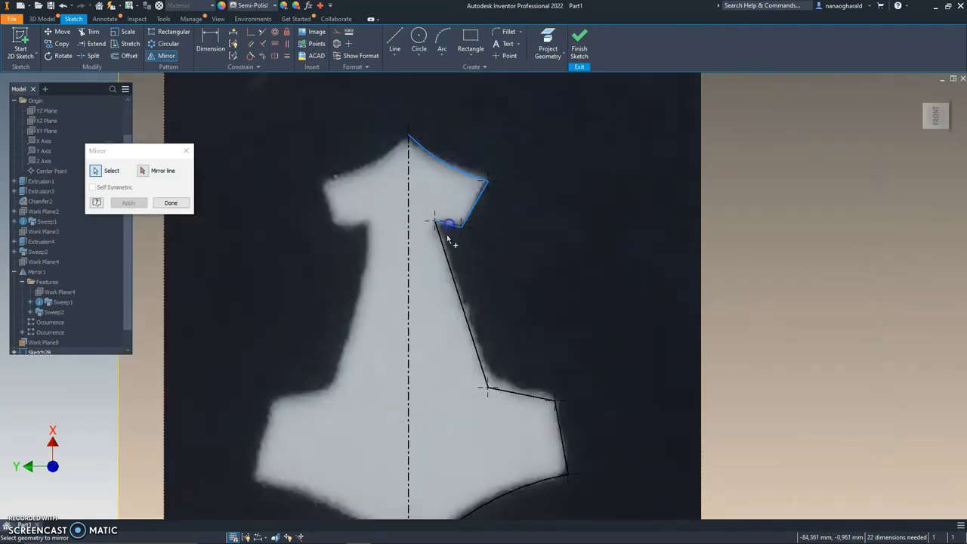
left_click(446, 262)
left_click(519, 394)
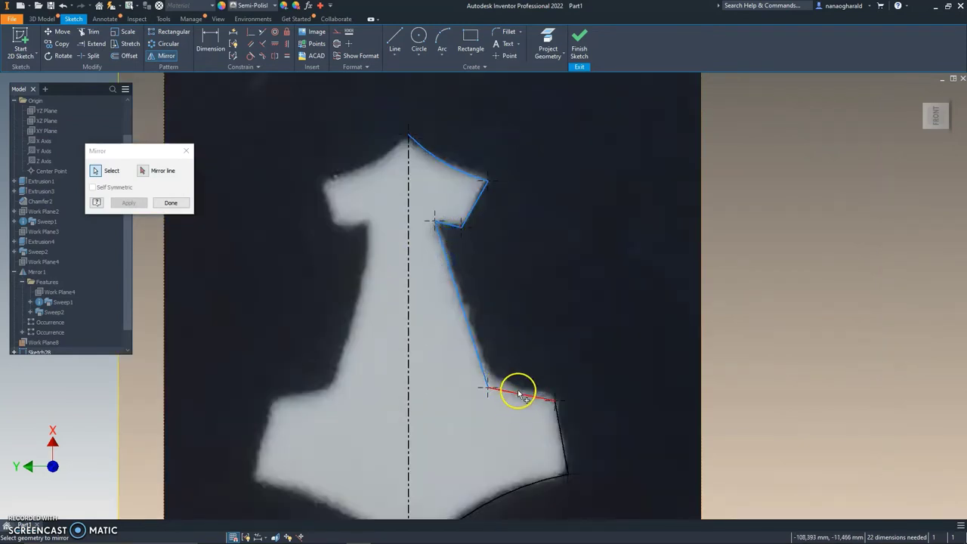
left_click(566, 437)
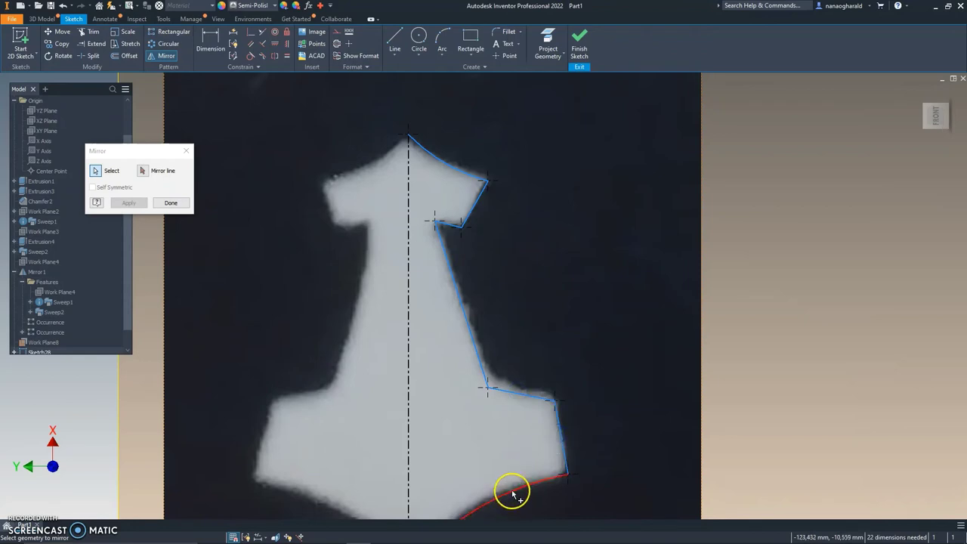
left_click(510, 494)
Step: Mirror those edges across the centre line to complete the left half of the emblem
left_click(143, 173)
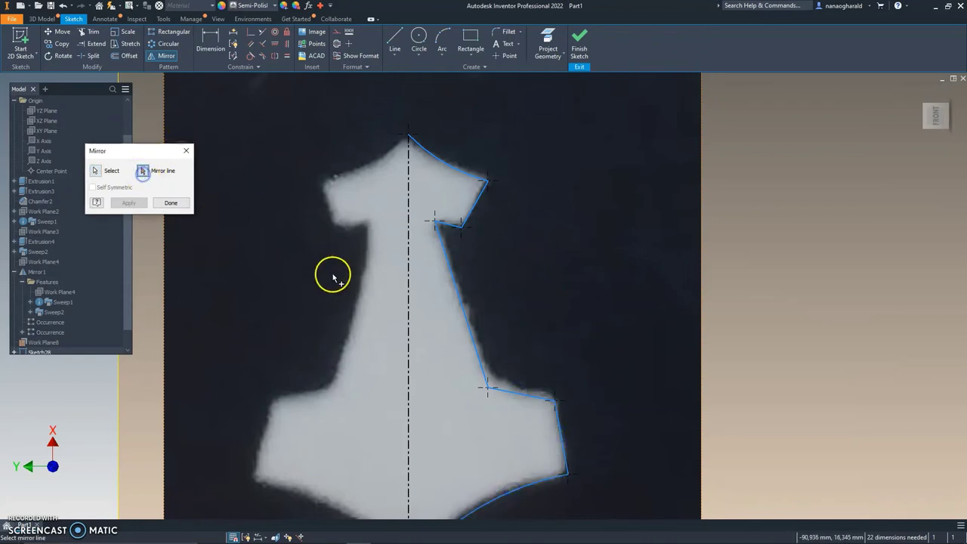
left_click(408, 306)
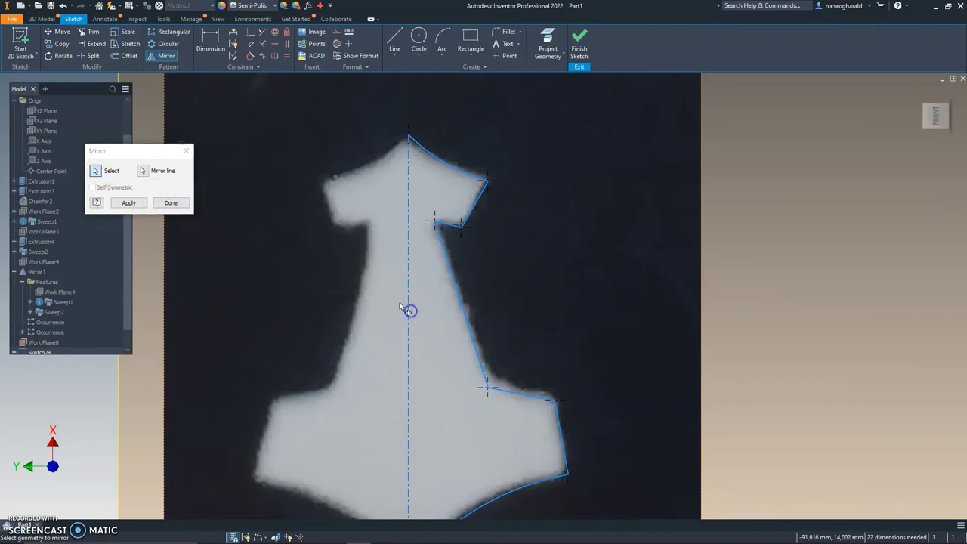
left_click(138, 206)
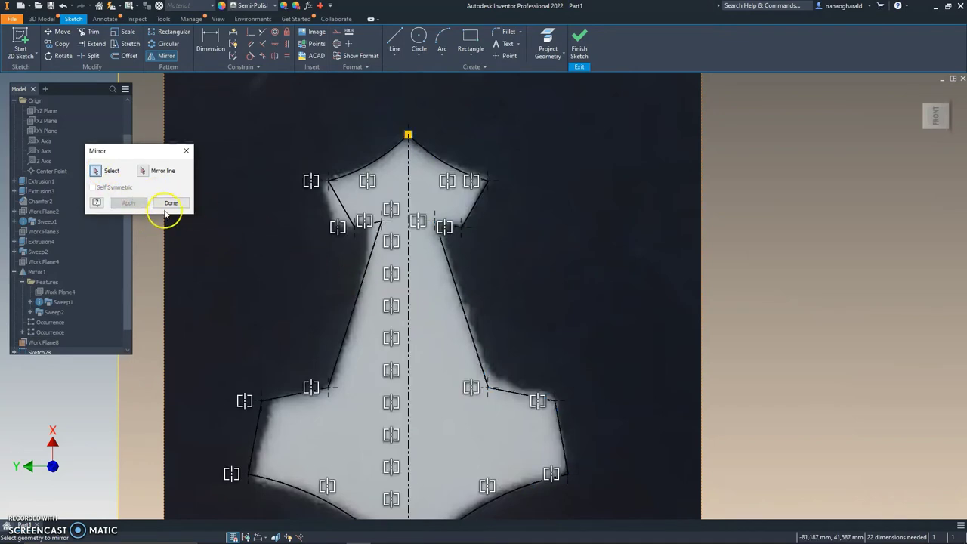
left_click(164, 215)
middle_click_drag(224, 225, 235, 142)
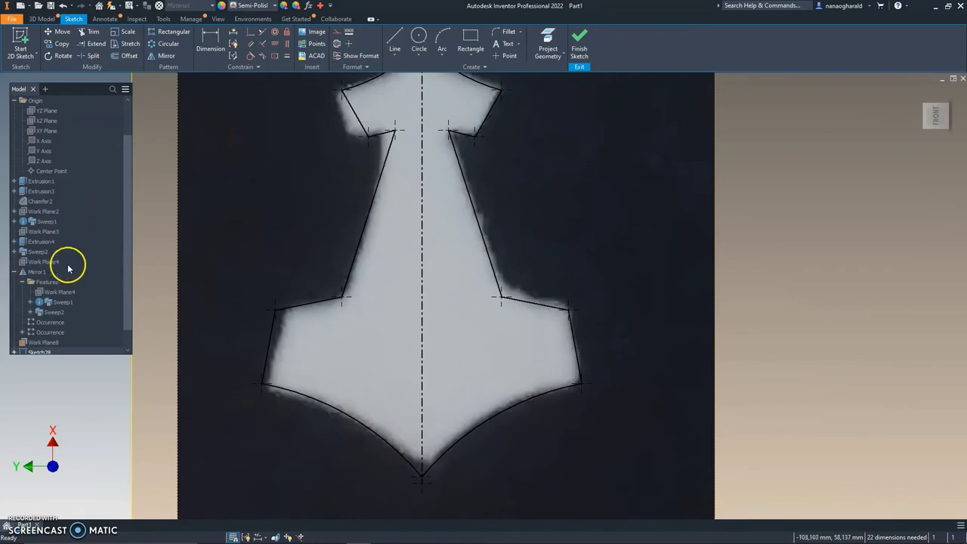
Step: Delete the reference image from Sketch28 in the browser
scroll(68, 268, "down", 1)
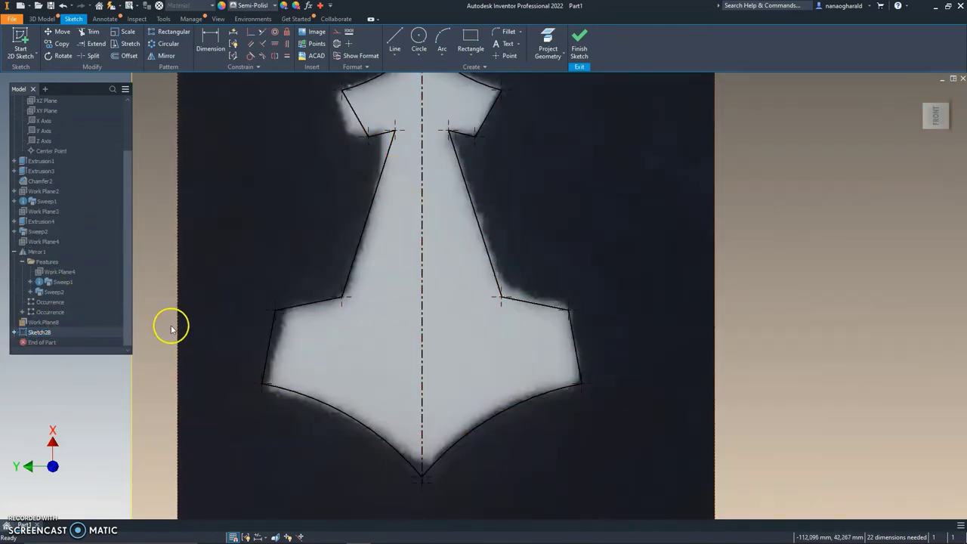
scroll(171, 324, "down", 2)
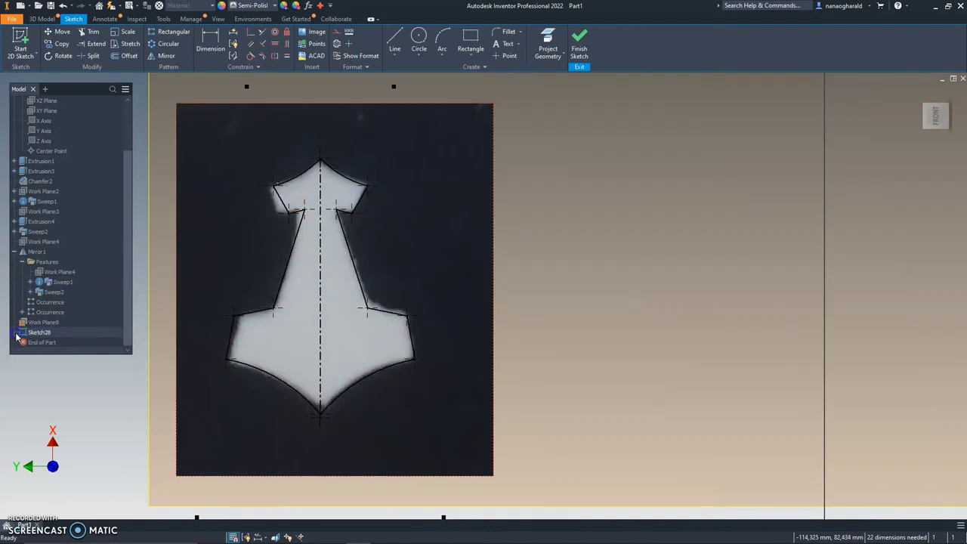
left_click(15, 333)
left_click(43, 341)
right_click(43, 343)
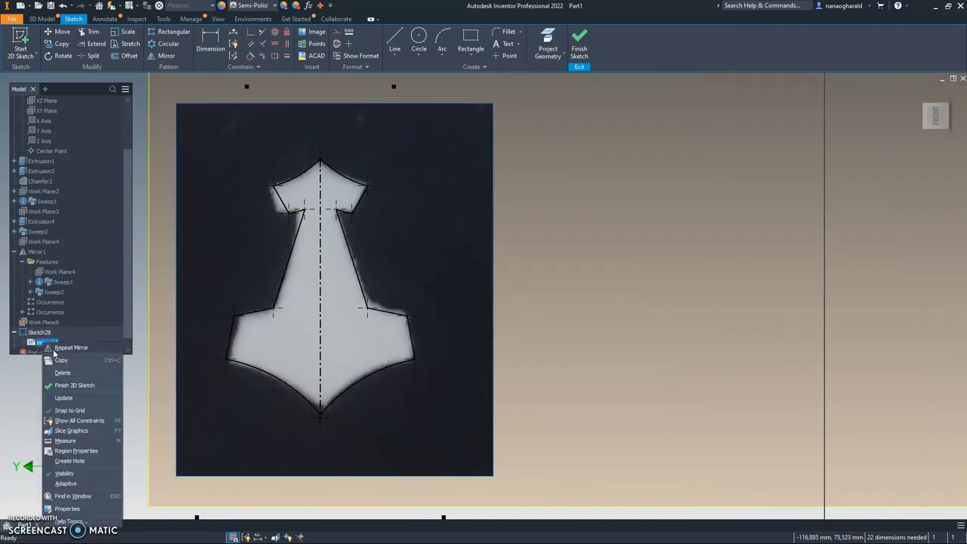
left_click(64, 372)
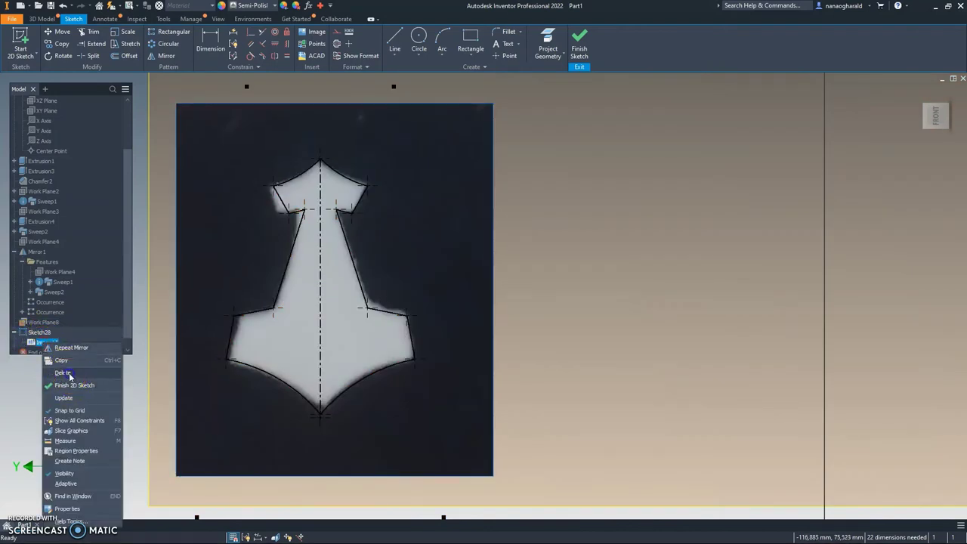
scroll(240, 286, "down", 3)
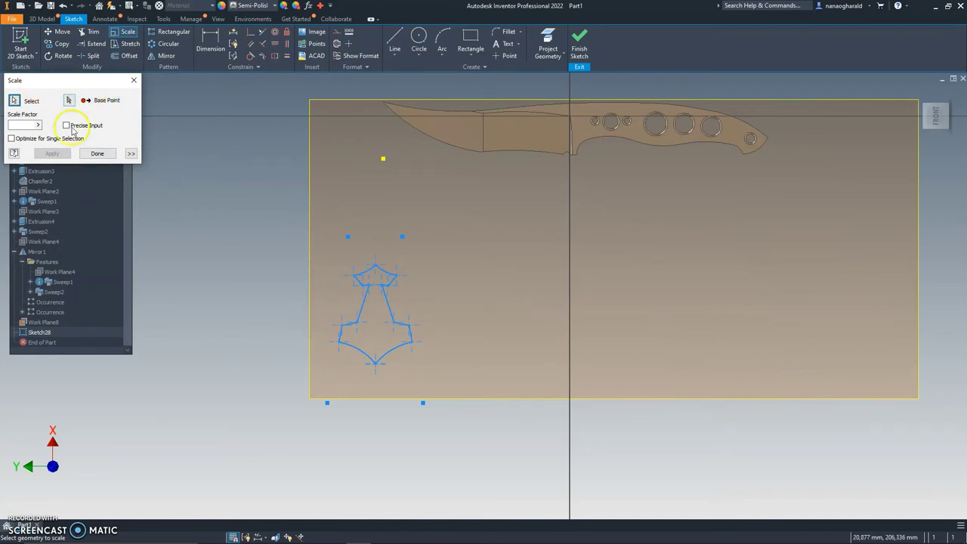
Step: Window-select the Mjölnir outline and scale it down about its centre point
left_click_drag(319, 235, 469, 396)
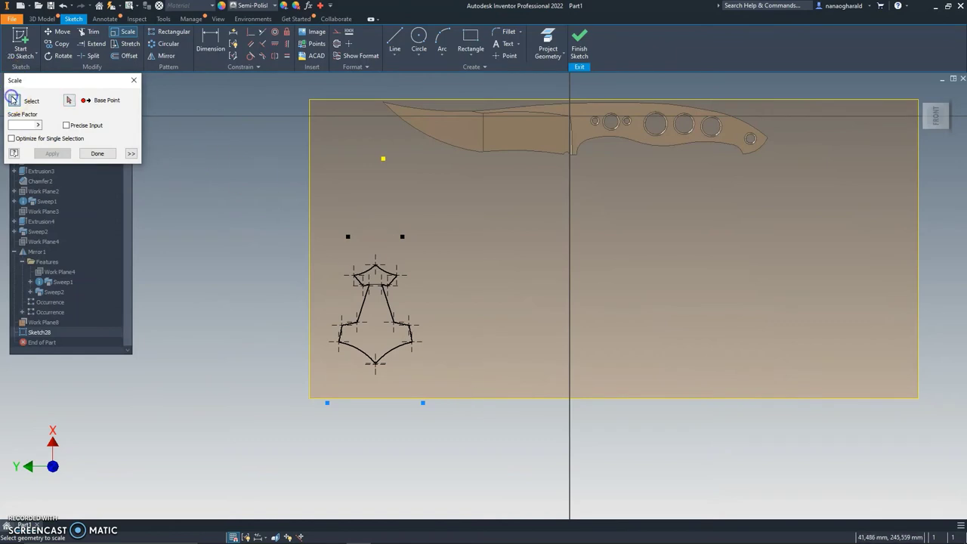
left_click(353, 293)
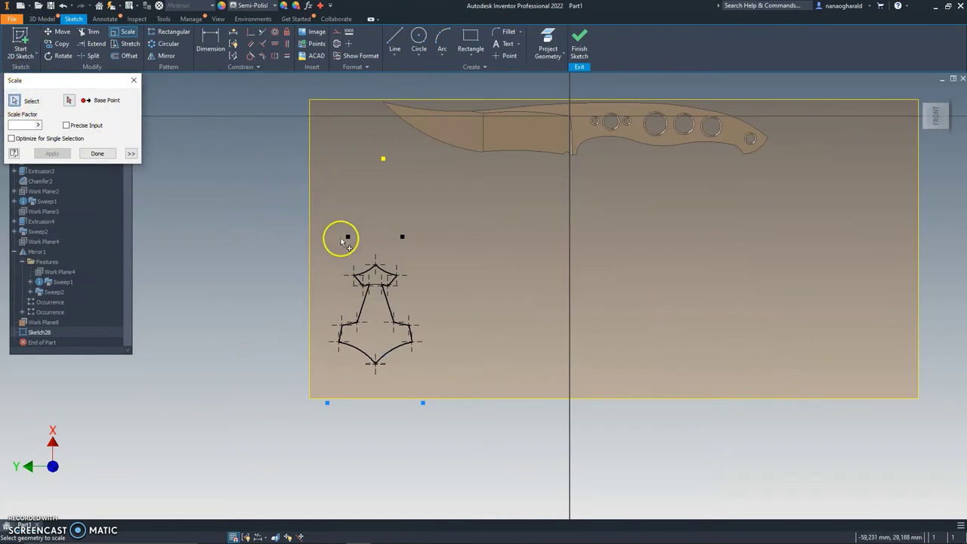
left_click_drag(330, 248, 430, 391)
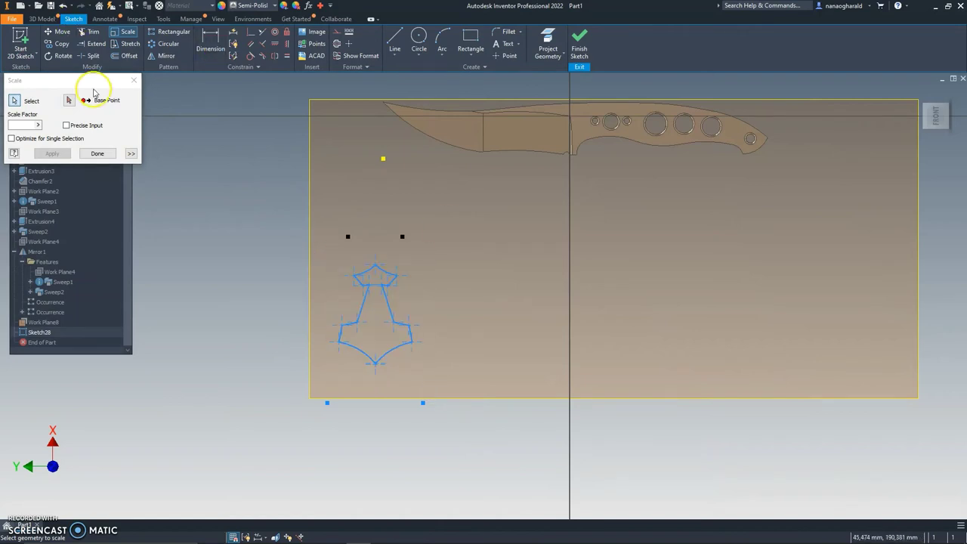
scroll(298, 237, "up", 3)
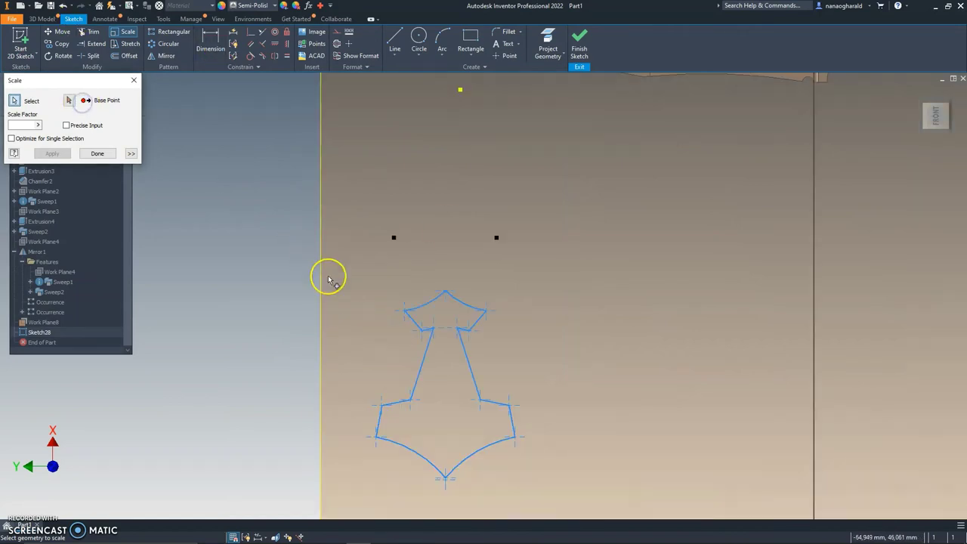
left_click(445, 391)
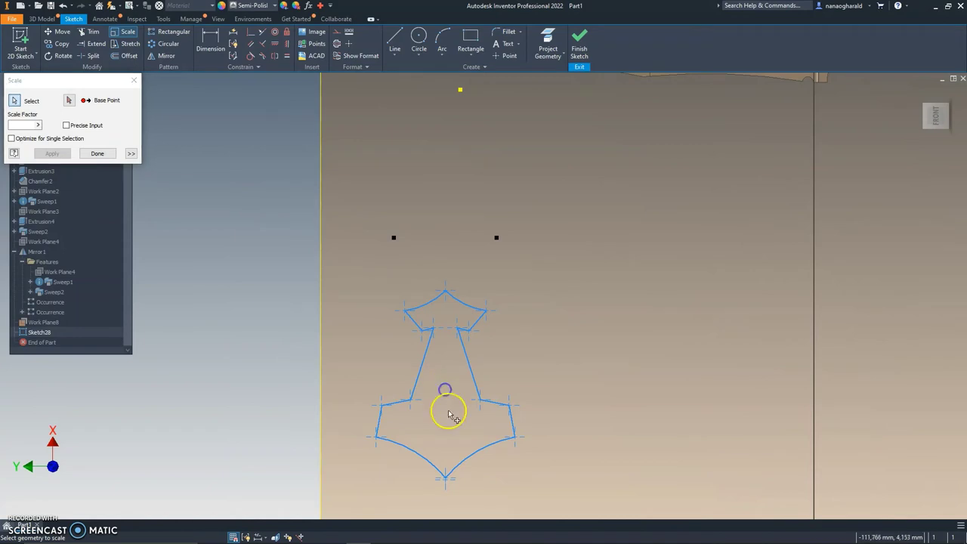
left_click(68, 101)
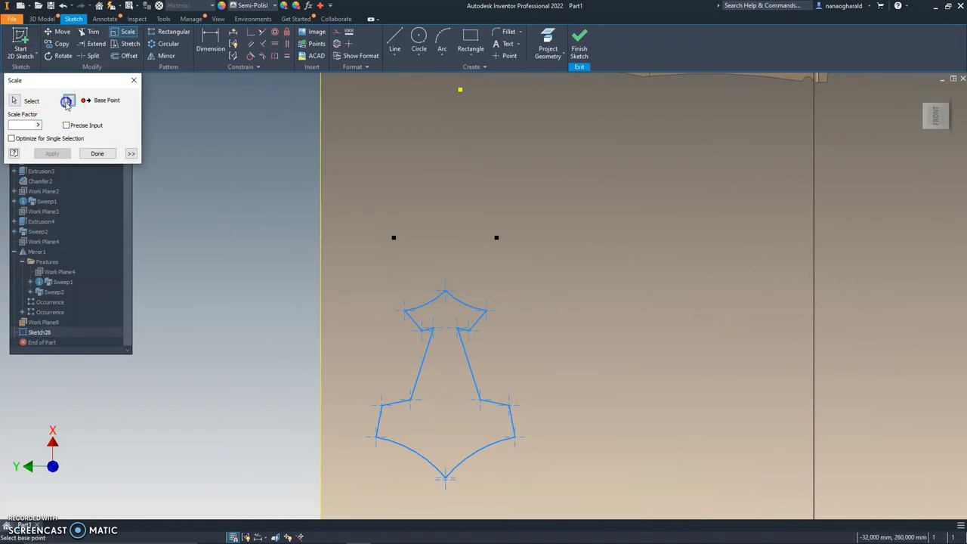
left_click(446, 393)
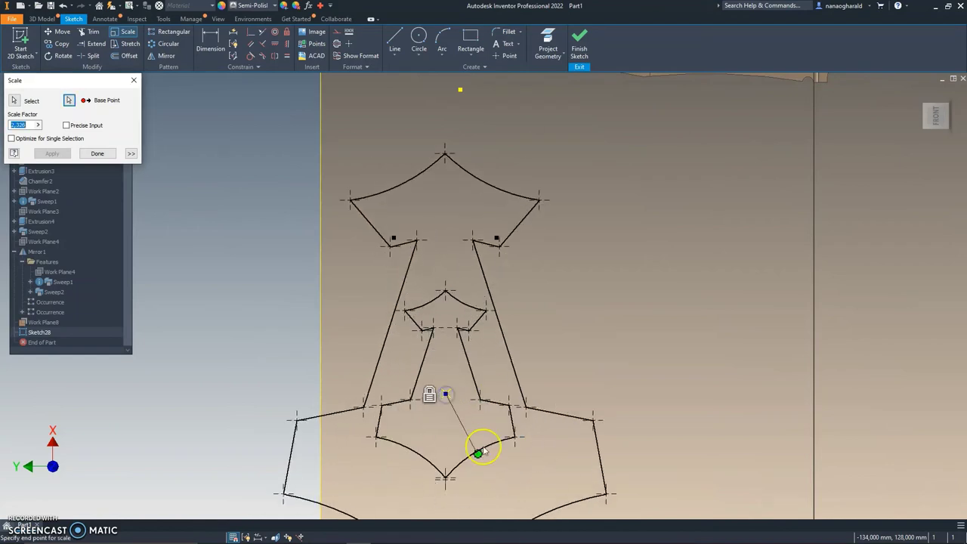
left_click(454, 392)
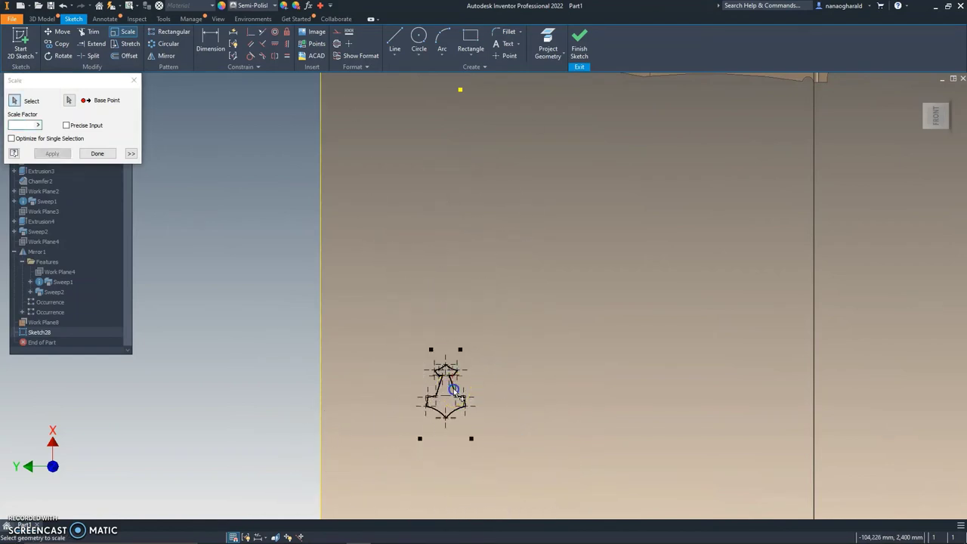
key("Escape")
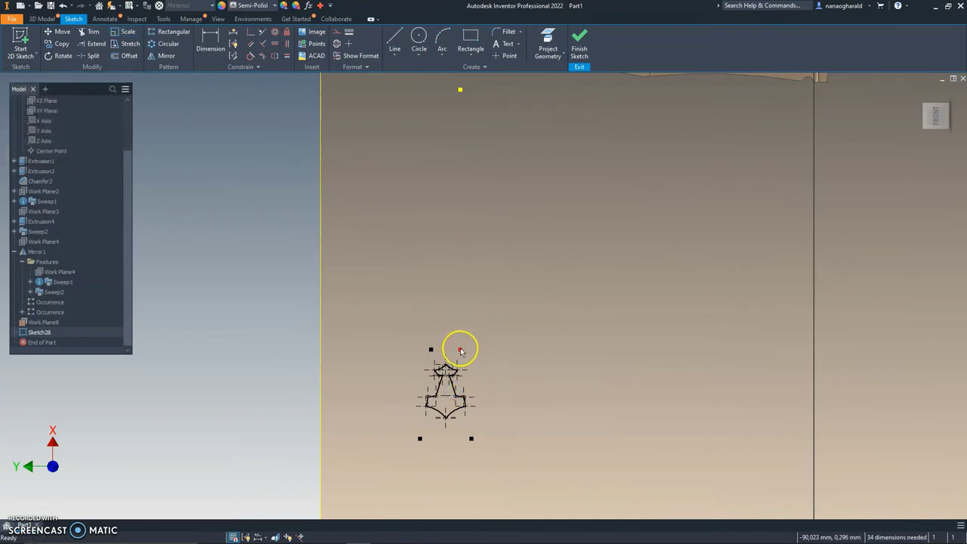
Step: Reposition two sketch points near the emblem and recentre the view
left_click_drag(461, 351, 466, 344)
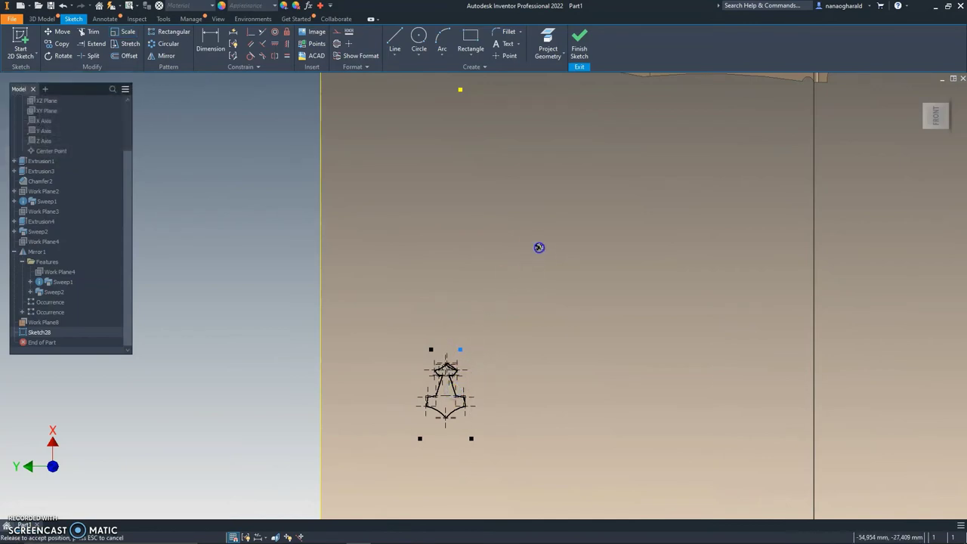
left_click_drag(539, 247, 537, 247)
left_click_drag(433, 352, 416, 349)
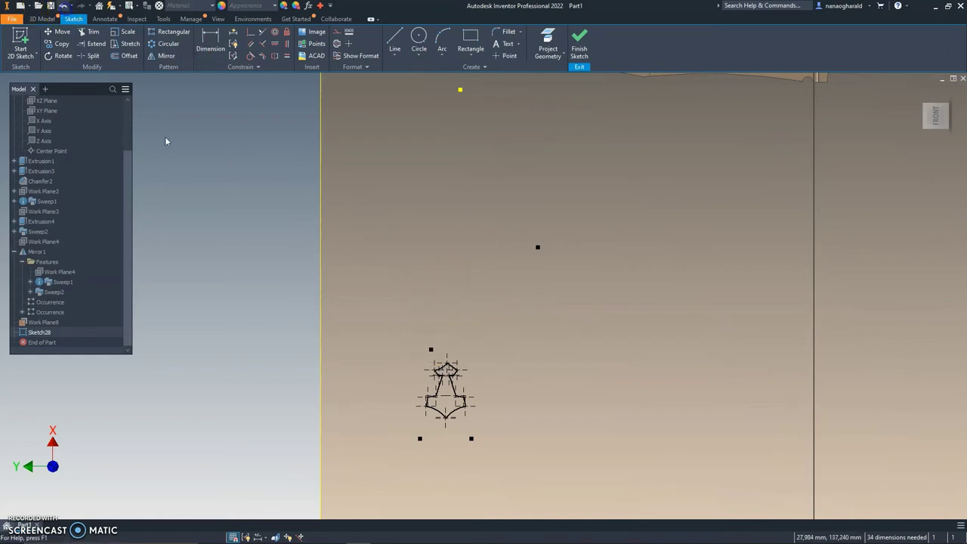
middle_click_drag(466, 265, 420, 159)
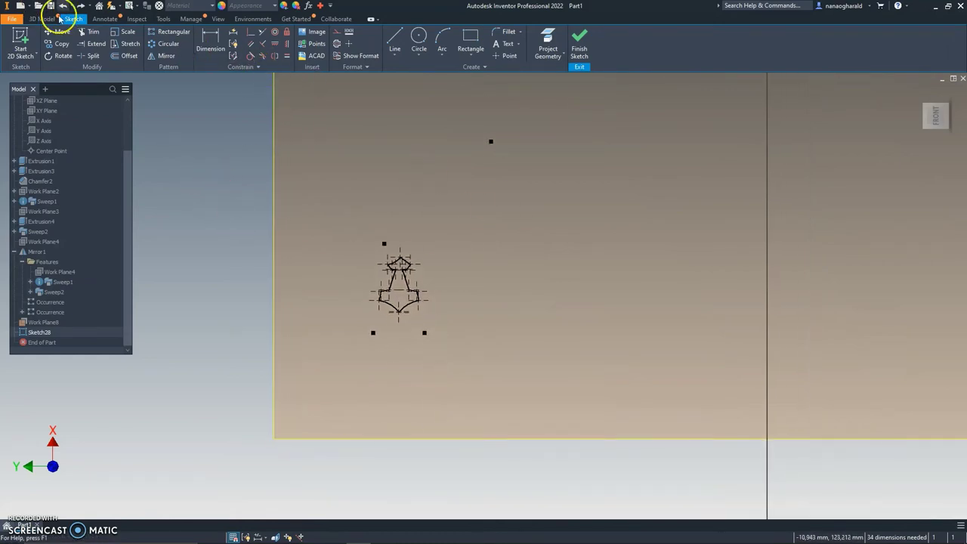
Step: Drag the whole emblem outline onto the blade just before the handle
mouse_move(339, 197)
left_mouse_down()
mouse_move(423, 335)
mouse_move(533, 186)
left_mouse_up()
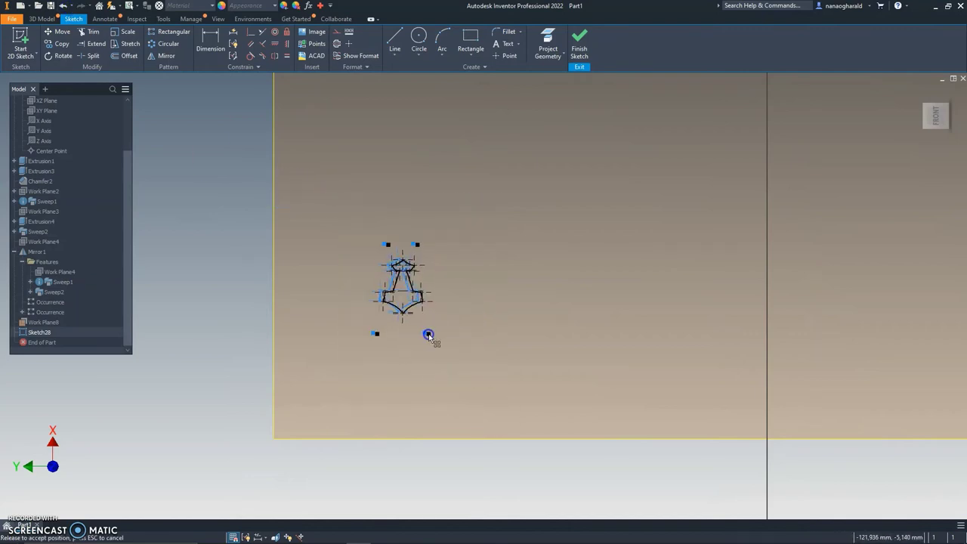
mouse_move(532, 186)
middle_mouse_down()
mouse_move(330, 518)
mouse_move(343, 458)
middle_mouse_up()
left_click_drag(341, 445, 578, 254)
scroll(579, 254, "down", 2)
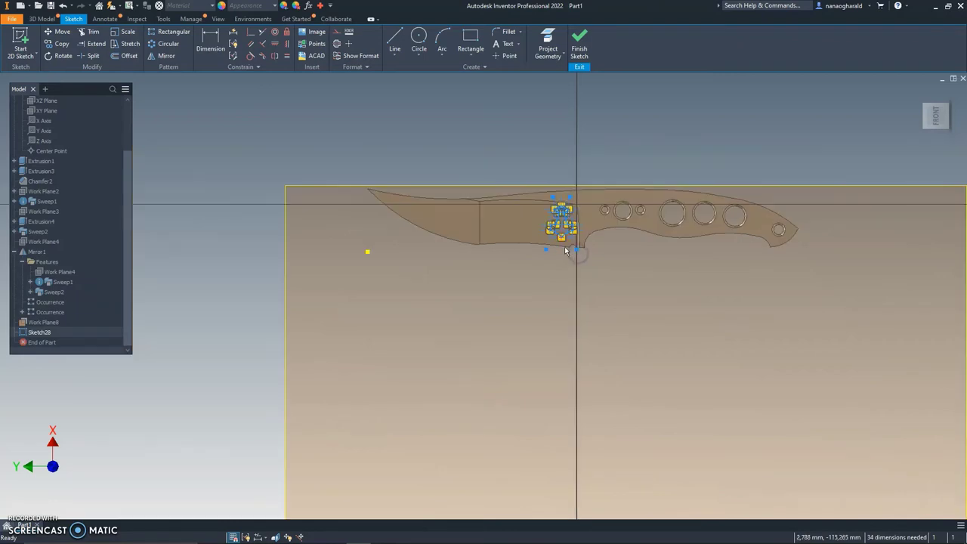
scroll(491, 330, "up", 4)
scroll(530, 306, "up", 1)
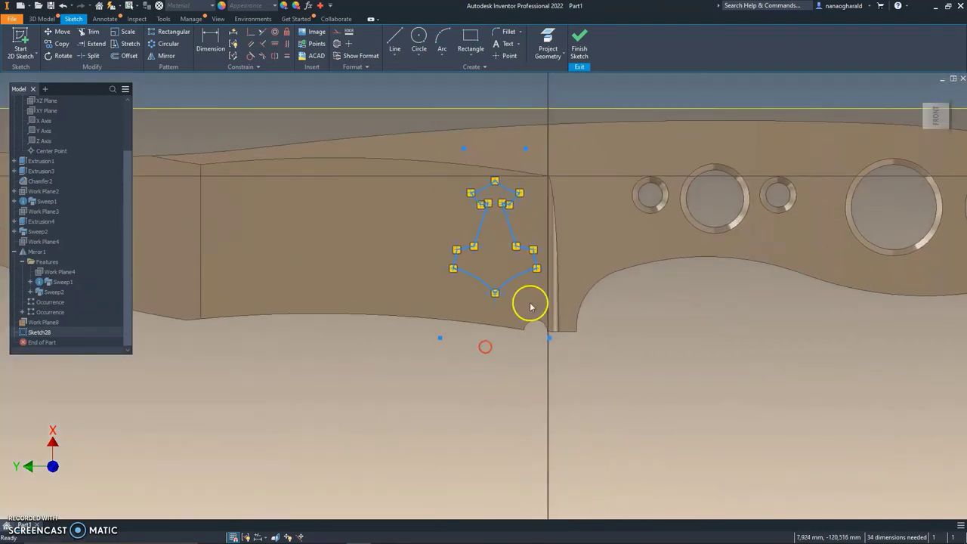
Step: Restart Scale and window-select the emblem outline
left_click(243, 178)
left_click(118, 31)
left_click_drag(399, 149, 586, 330)
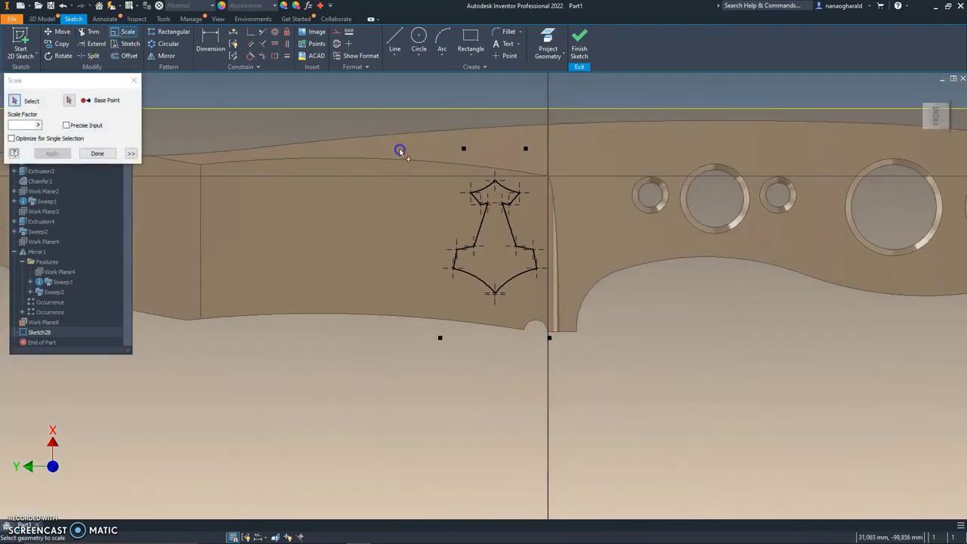
Step: Shrink the emblem further about a base point at its centre
left_click(68, 100)
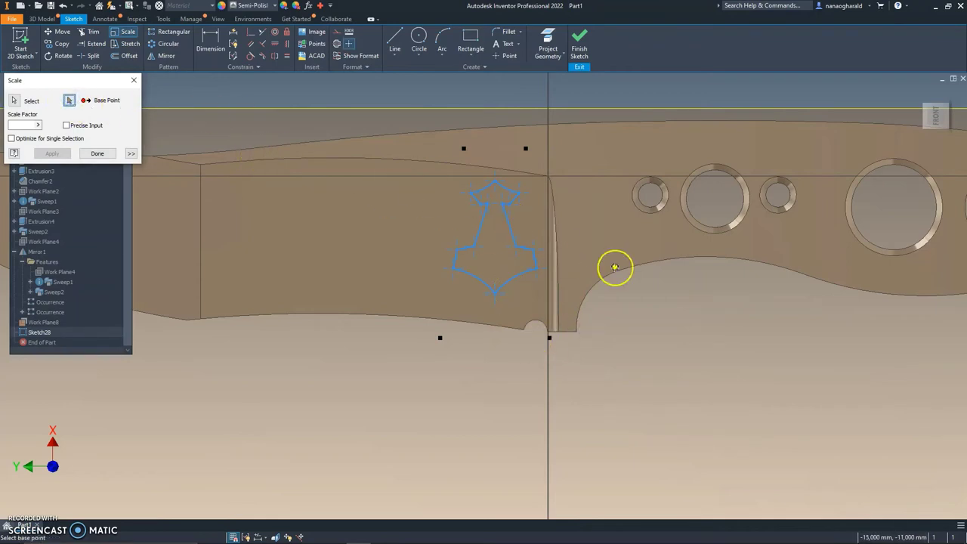
scroll(504, 254, "up", 1)
scroll(499, 242, "up", 3)
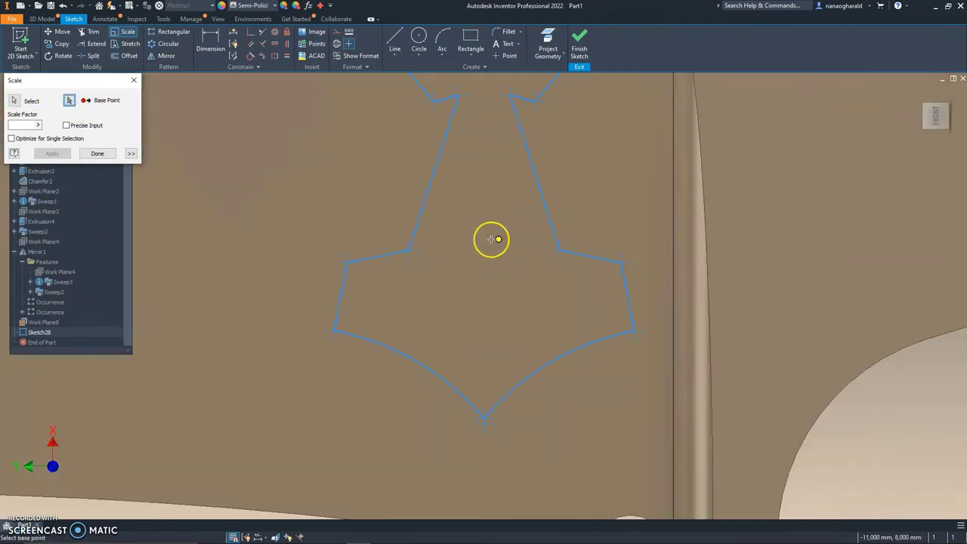
scroll(498, 239, "up", 5)
scroll(500, 237, "down", 4)
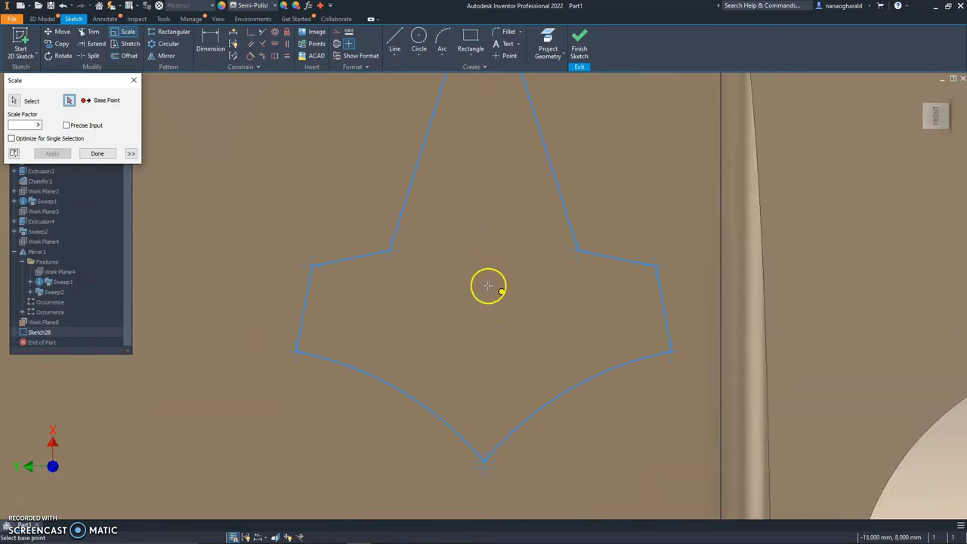
scroll(488, 239, "down", 5)
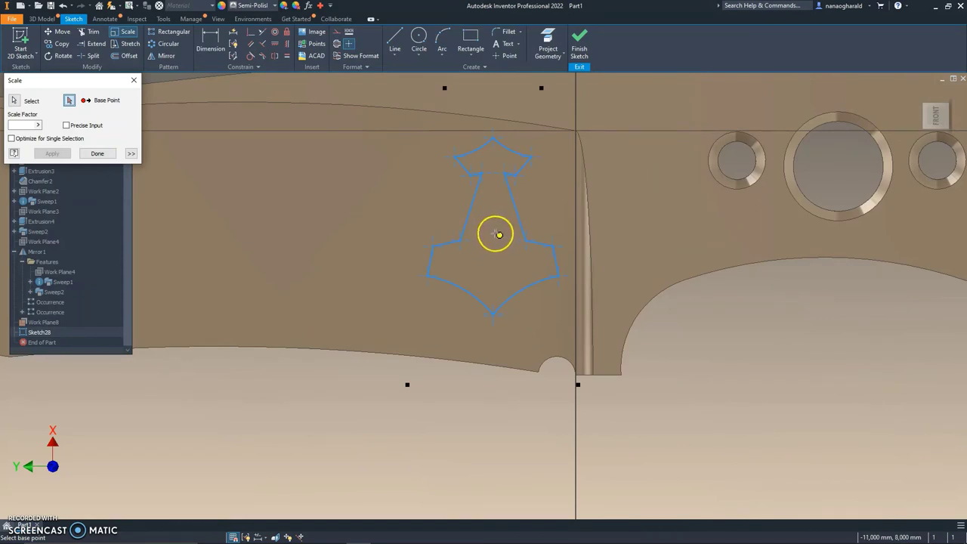
left_click(498, 235)
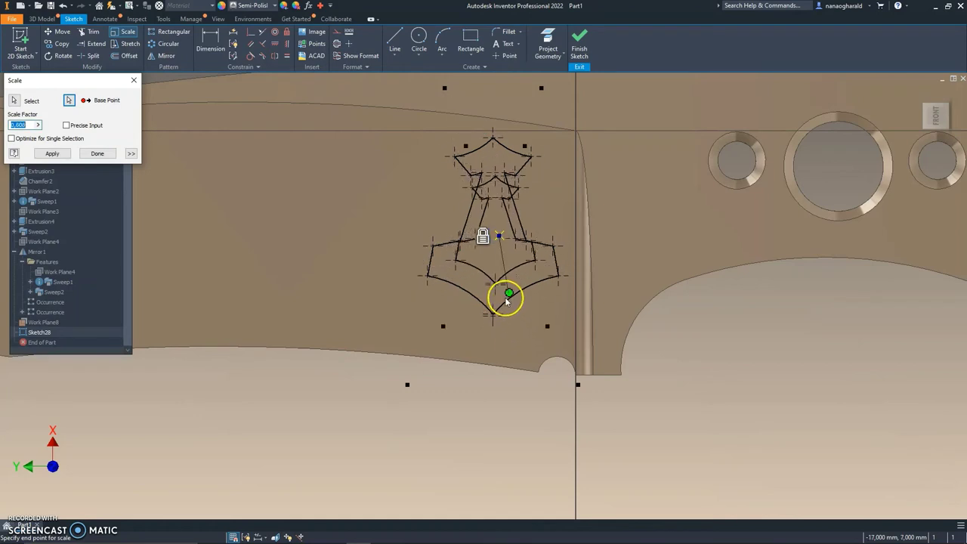
left_click(506, 299)
scroll(505, 298, "down", 3)
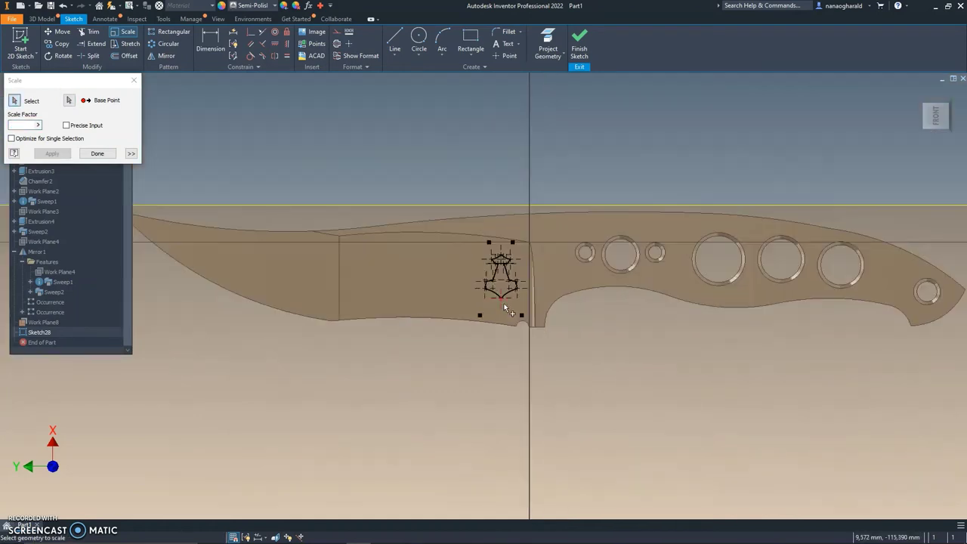
scroll(505, 308, "up", 2)
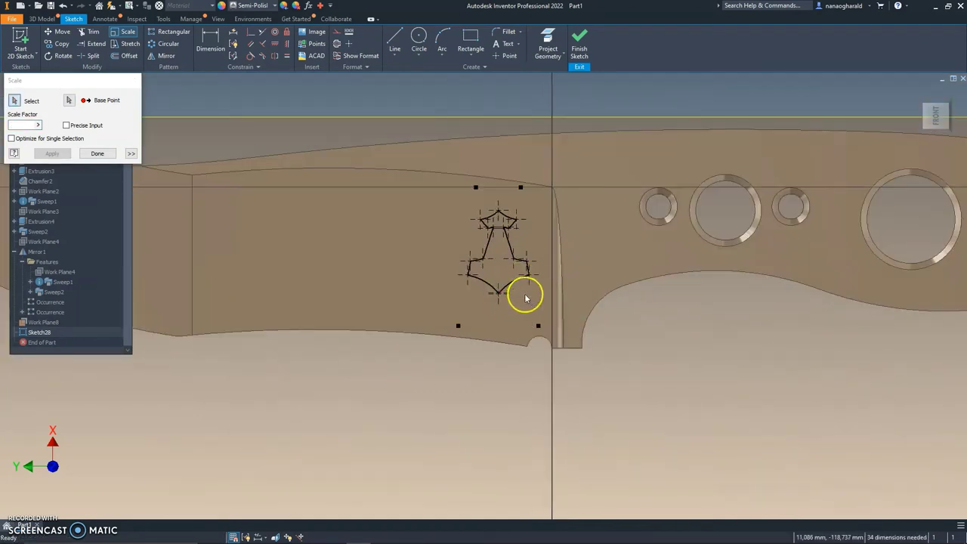
key("Escape")
Step: Move the emblem sketch right and slightly up, next to the blade-handle junction
left_click_drag(538, 326, 537, 327)
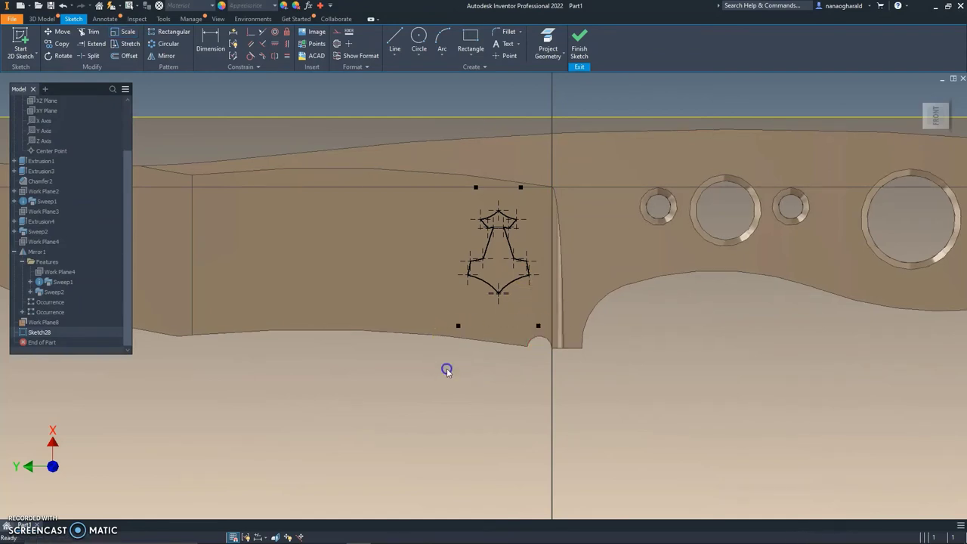
left_click(416, 153)
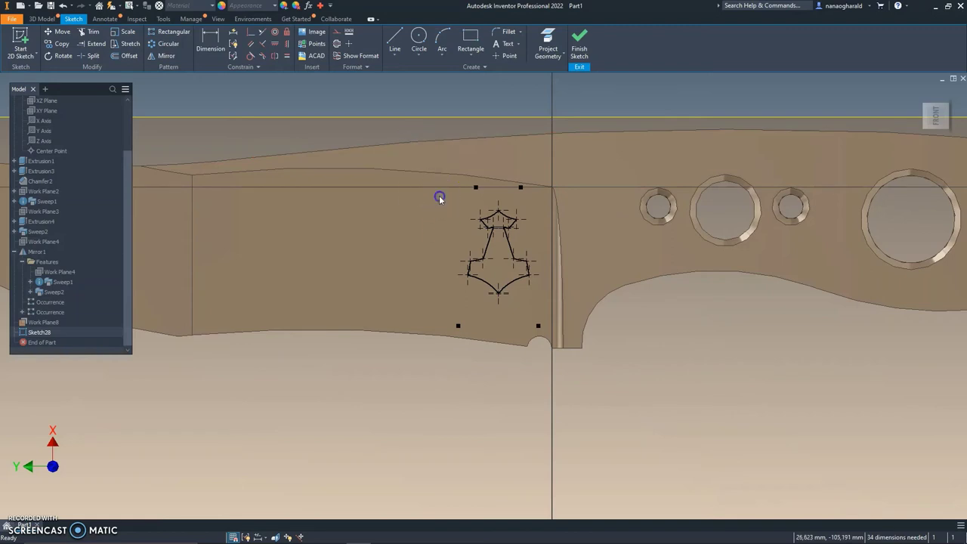
left_click_drag(559, 324, 557, 310)
left_click(670, 429)
left_click(379, 187)
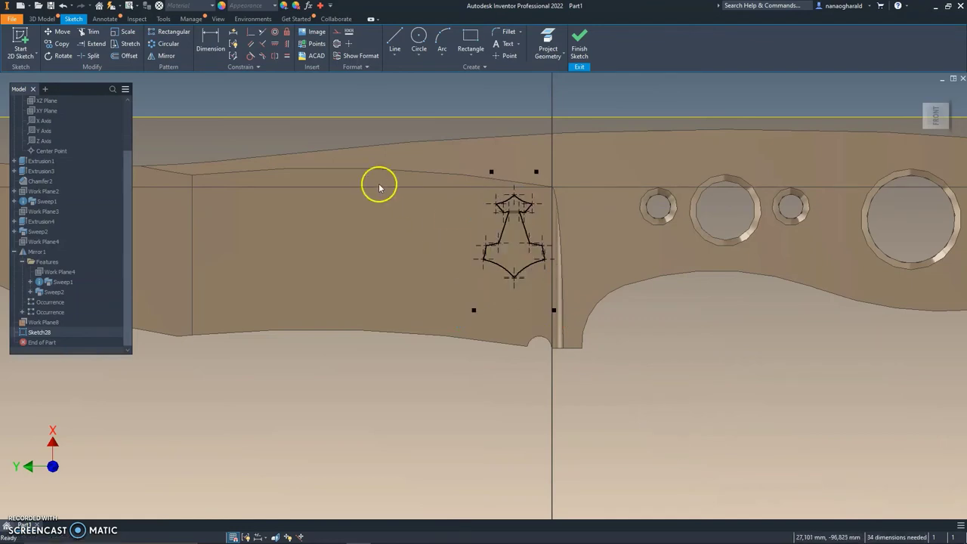
Step: Finish the sketch and extrude the emblem as a 1,7 mm deep cut into the blade
left_click(579, 56)
scroll(372, 225, "down", 5)
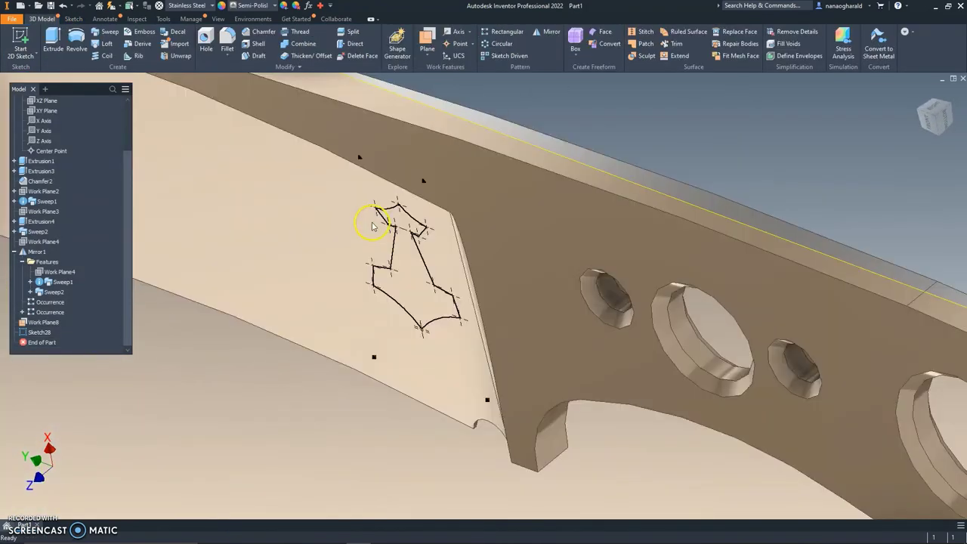
left_click(51, 42)
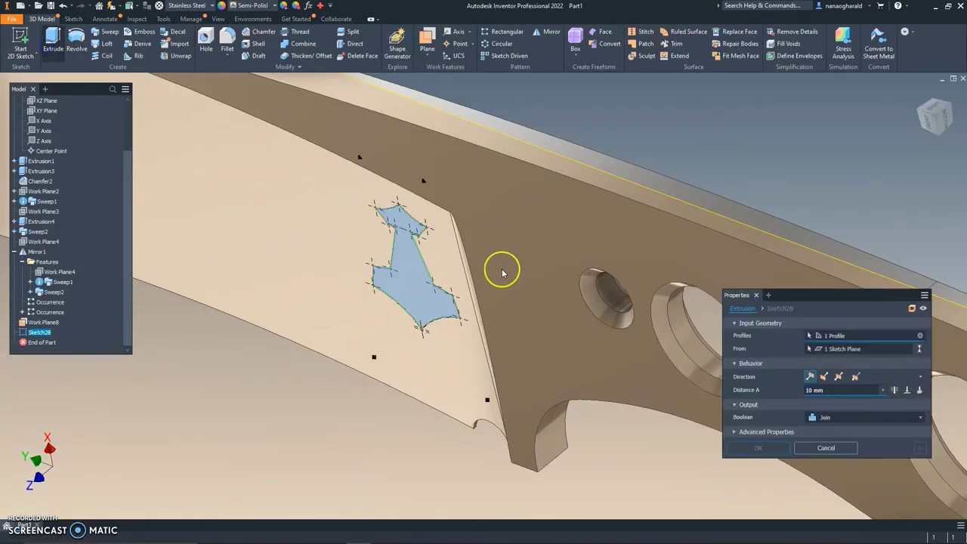
left_click(866, 420)
left_click(842, 441)
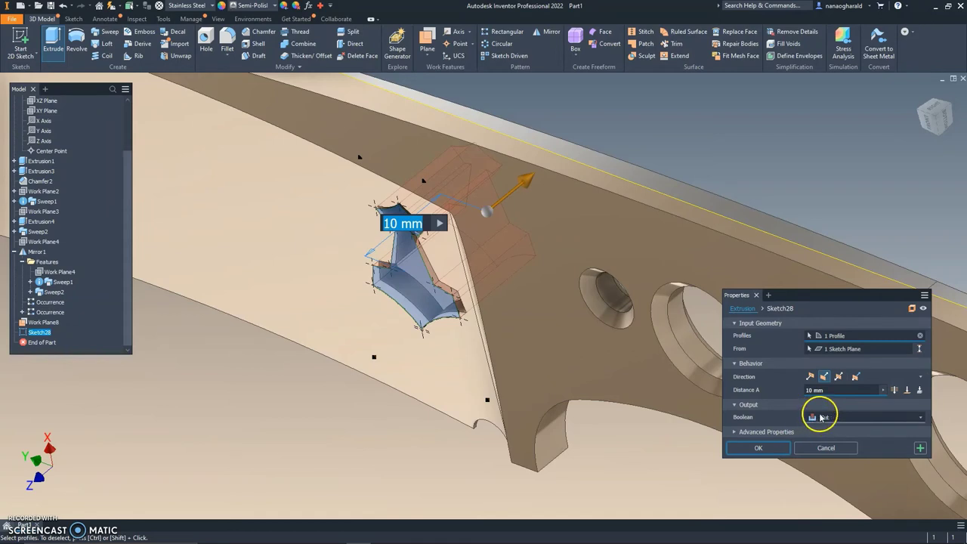
left_click_drag(832, 399, 801, 394)
type("1,7")
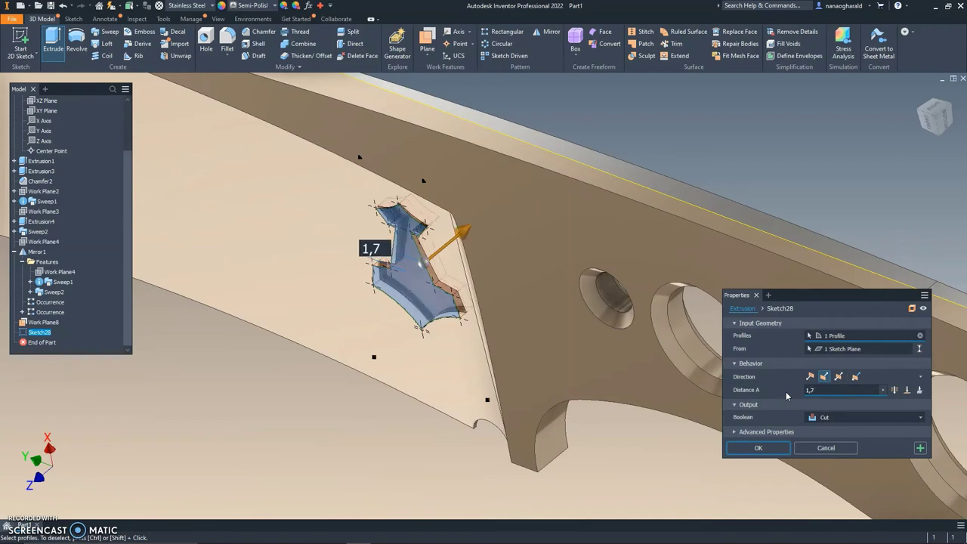
left_click(739, 451)
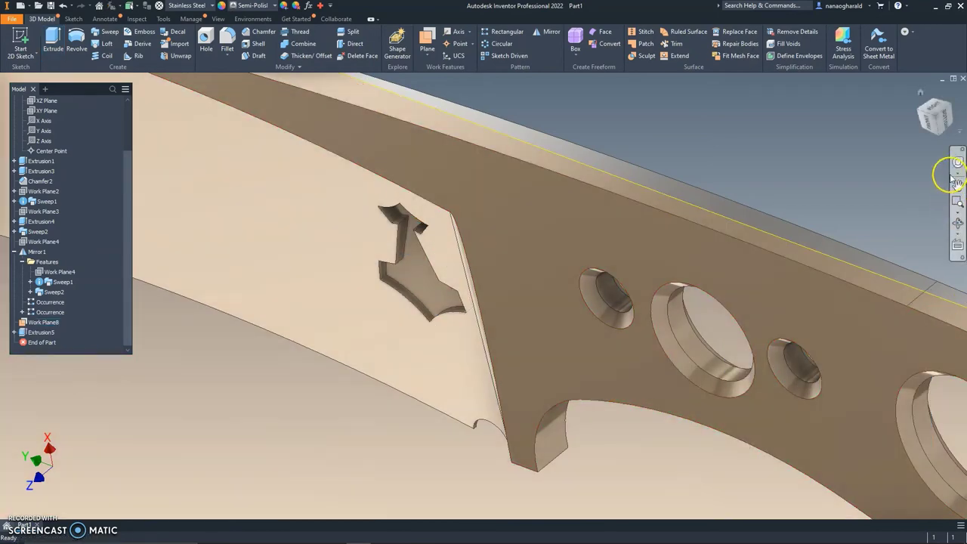
Step: In the front view, turn off Work Plane8's visibility instead of deleting it
left_click(934, 128)
scroll(494, 171, "up", 5)
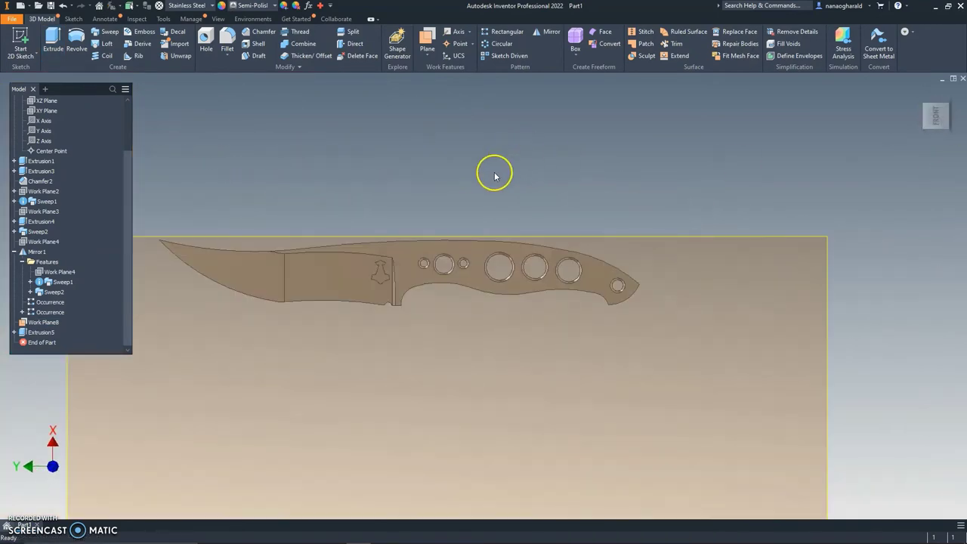
middle_click_drag(634, 76, 574, 57)
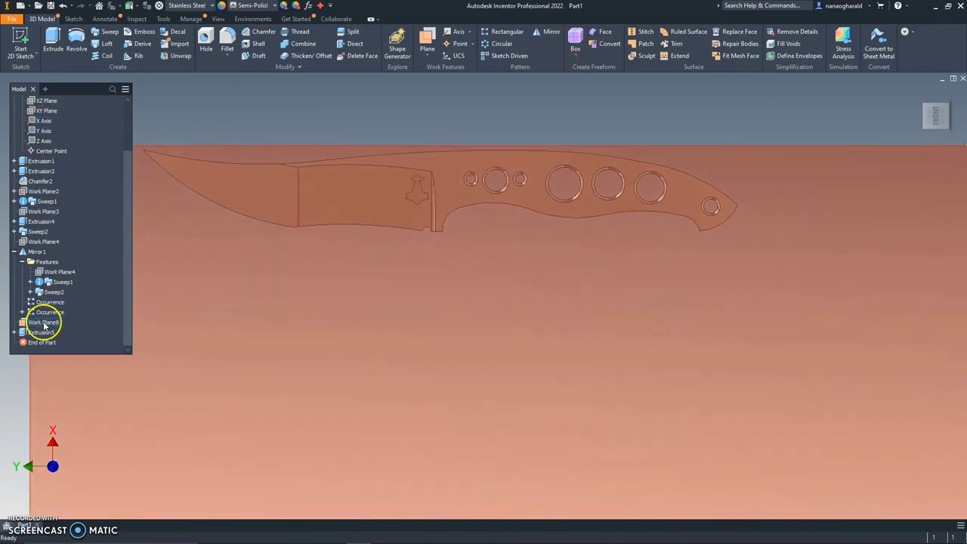
right_click(44, 324)
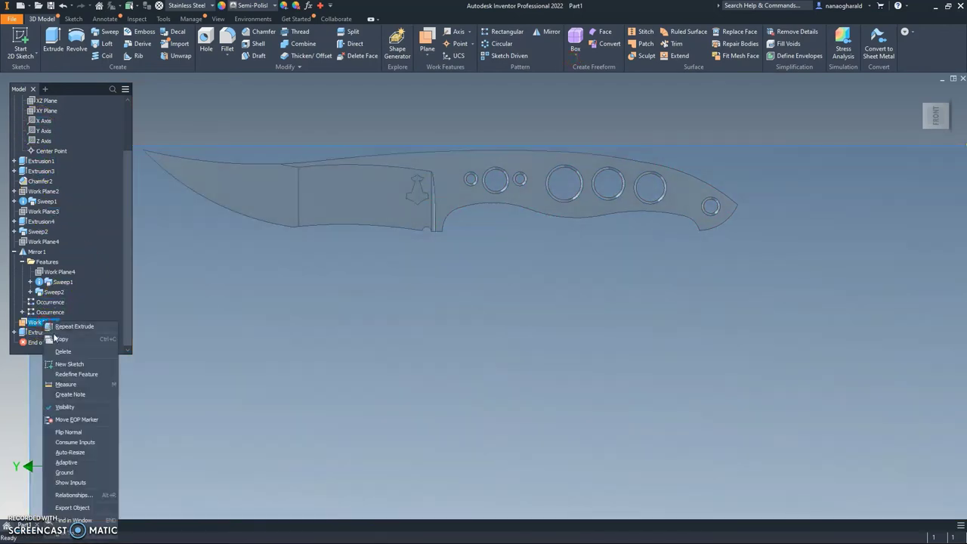
left_click(64, 352)
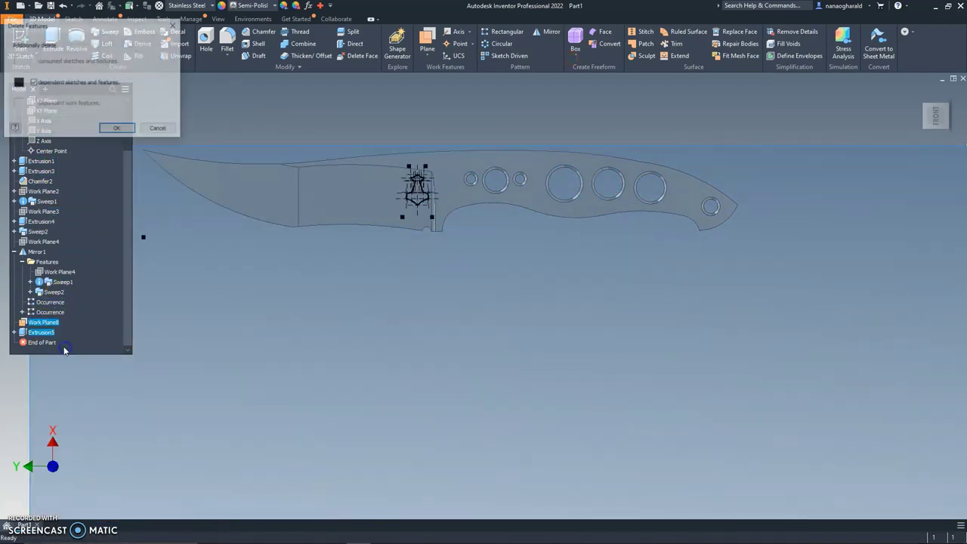
left_click(158, 130)
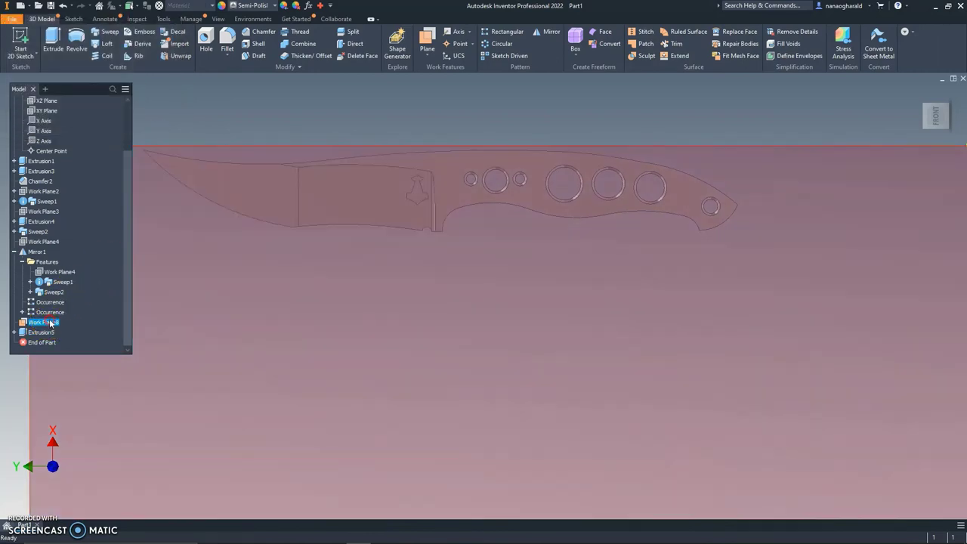
right_click(46, 322)
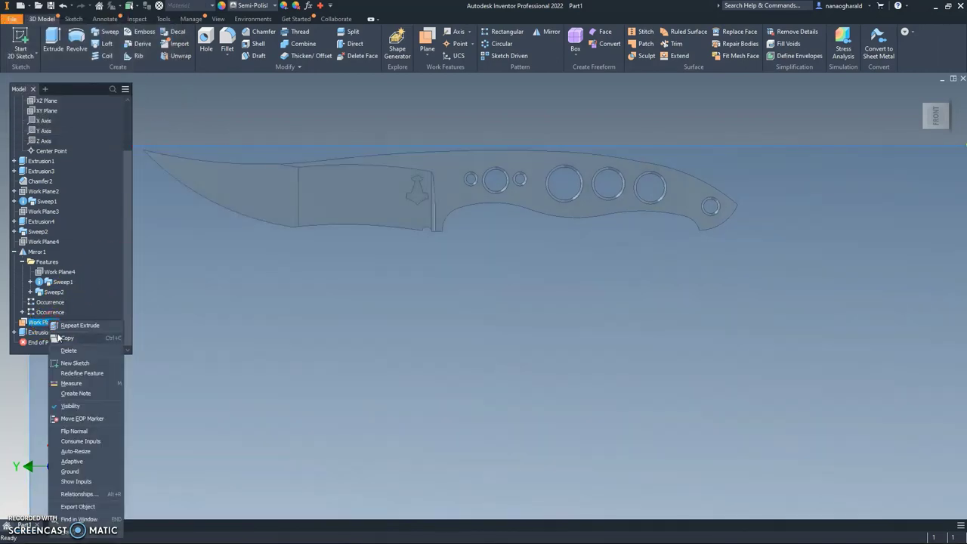
left_click(70, 405)
Step: Orbit the knife into a tilted 3D view to inspect the engraved emblem
scroll(303, 277, "down", 2)
scroll(329, 279, "down", 2)
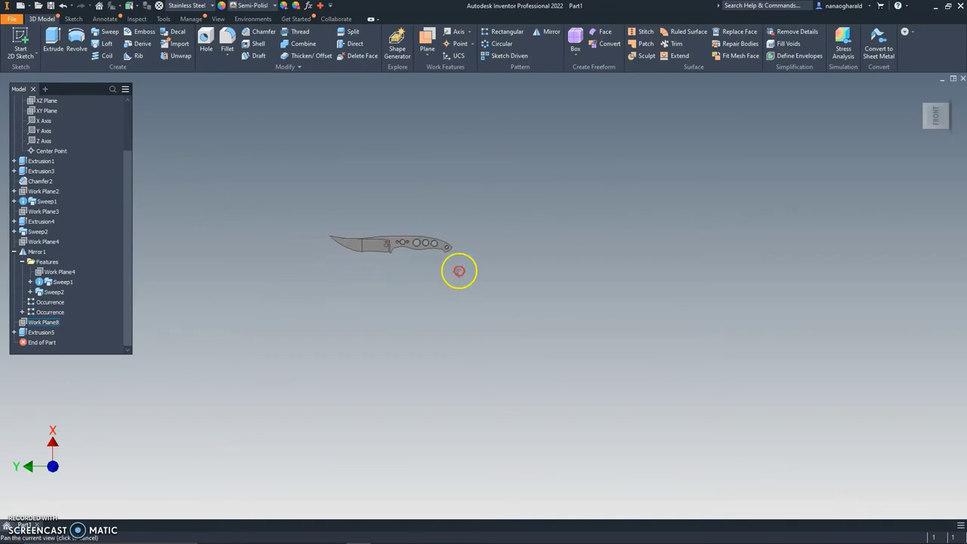
scroll(548, 267, "up", 5)
scroll(598, 267, "down", 1)
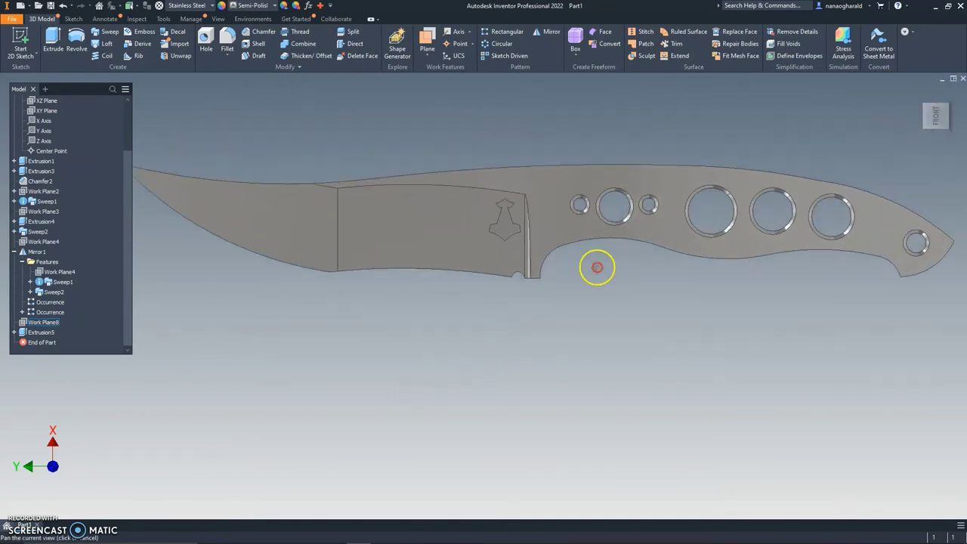
left_click(522, 285)
left_click_drag(857, 128, 947, 128)
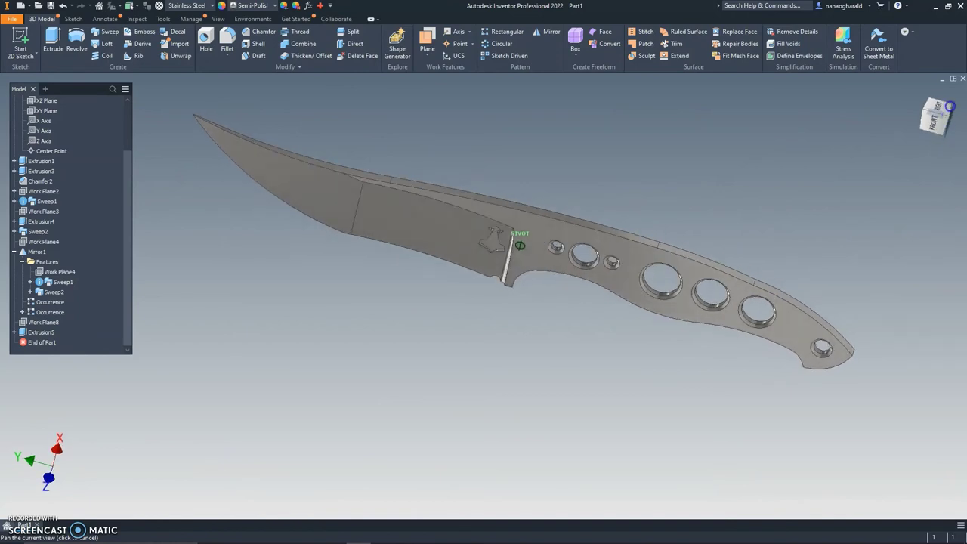
left_click(127, 26)
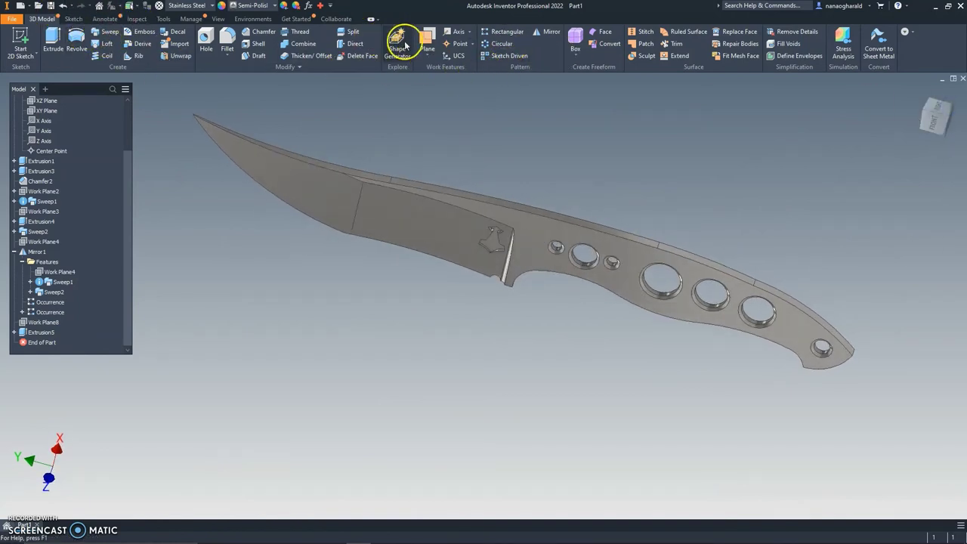
Step: Add a midplane between the knife's front and back faces, then begin an in-place component
left_click(427, 52)
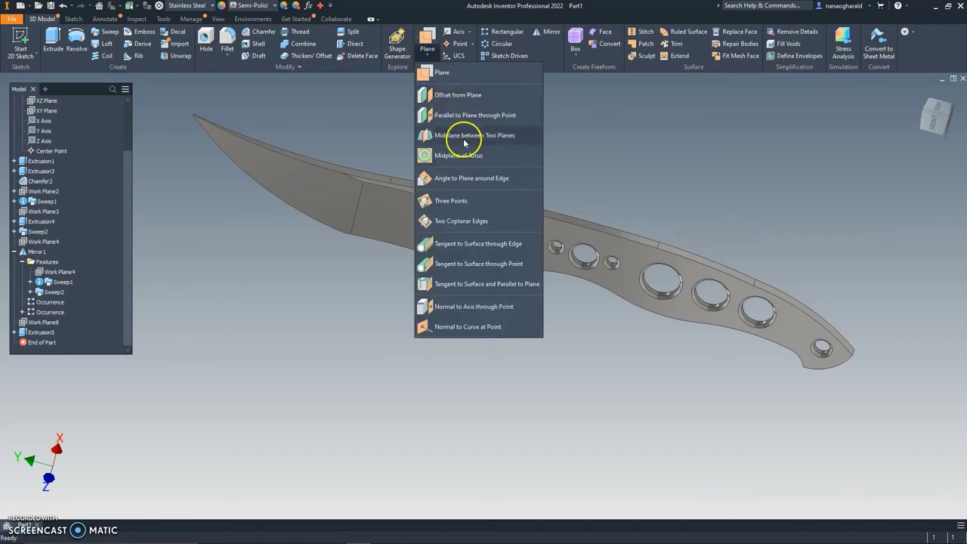
left_click(465, 140)
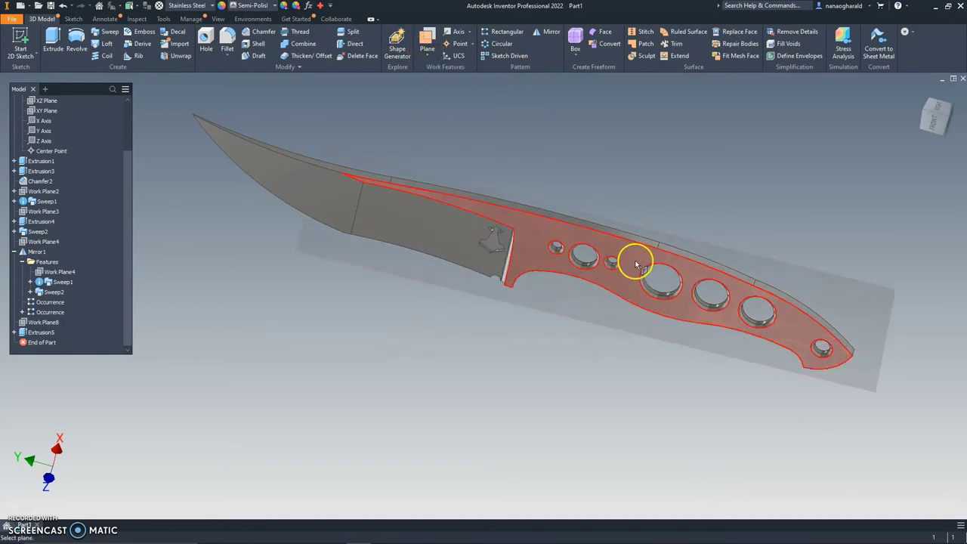
left_click(637, 266)
mouse_move(935, 115)
left_mouse_down()
mouse_move(914, 142)
mouse_move(922, 151)
left_mouse_up()
left_click(627, 278)
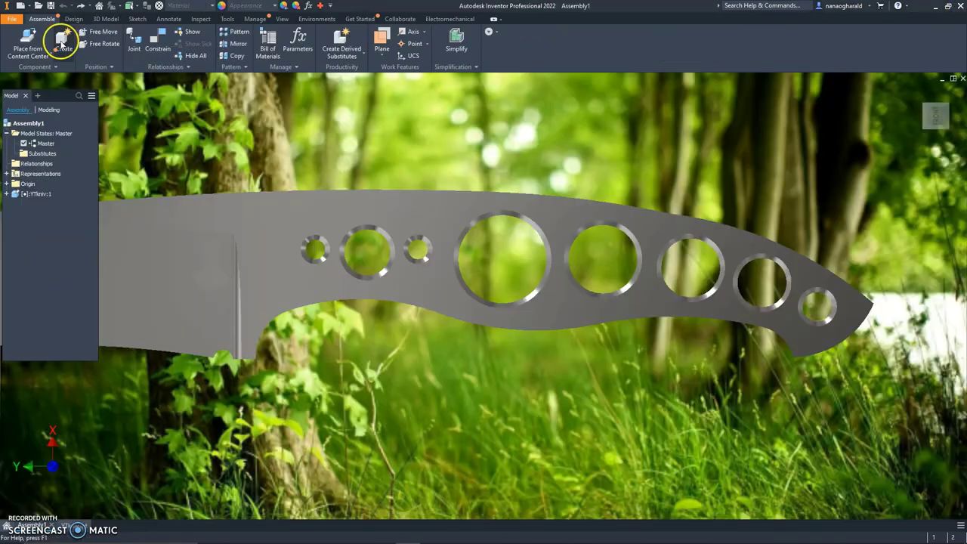
left_click(61, 37)
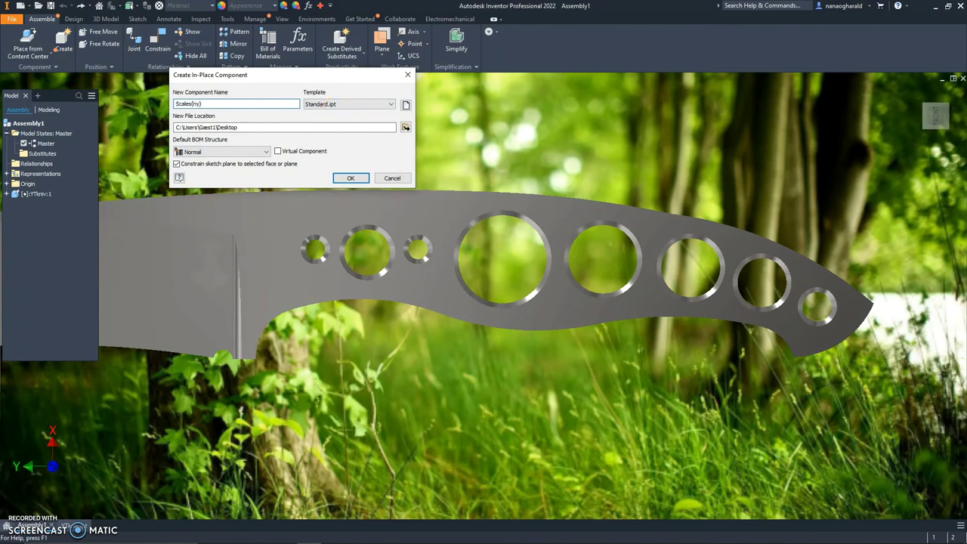
Step: Create the Scales(ny) part and start a 2D sketch on its XY plane
left_click(352, 178)
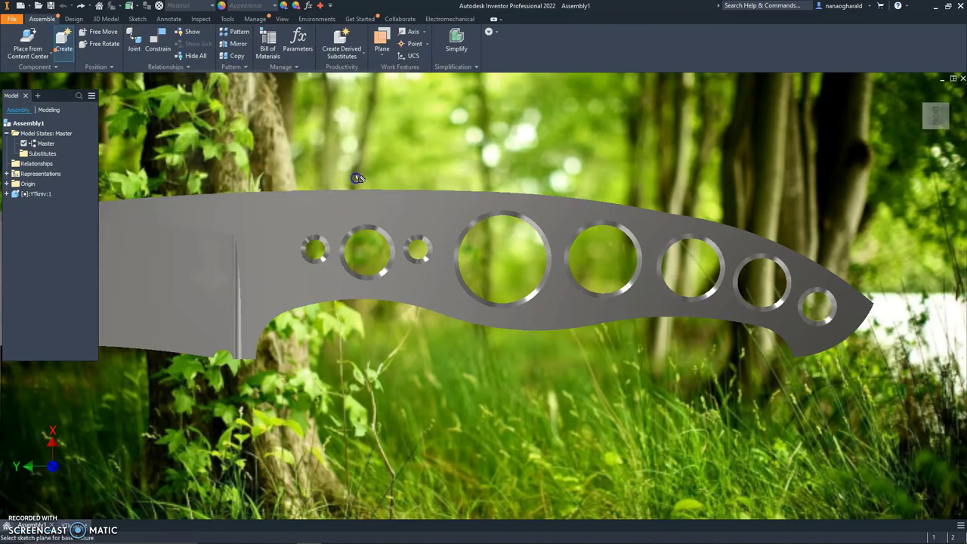
left_click(470, 204)
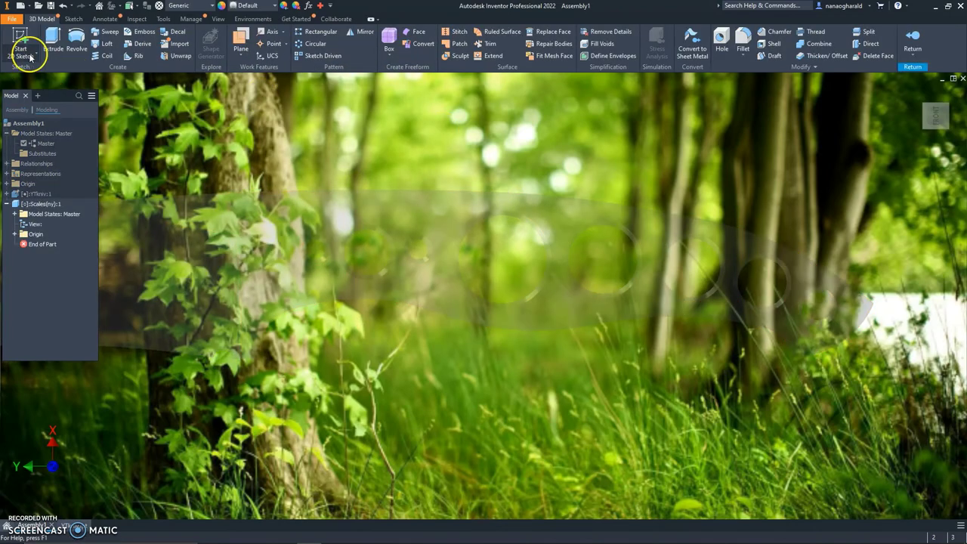
left_click(30, 58)
left_click(26, 72)
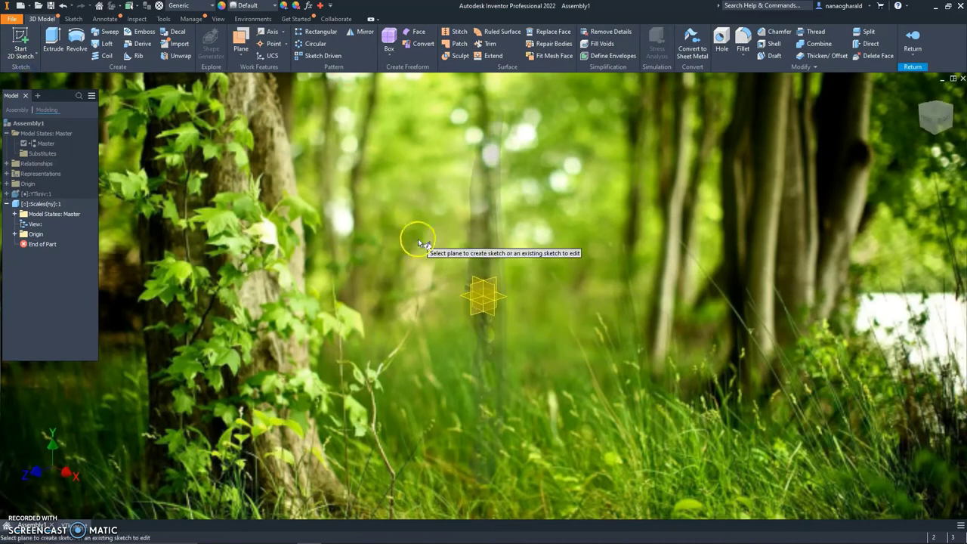
left_click(453, 291)
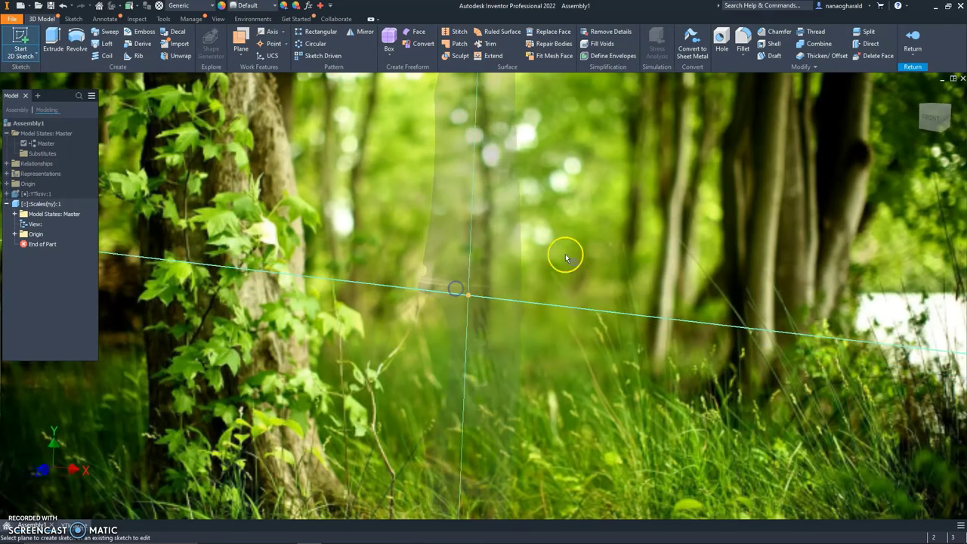
Step: Rotate the sketch view 90 degrees and project the knife's cut edges into it
left_click(952, 101)
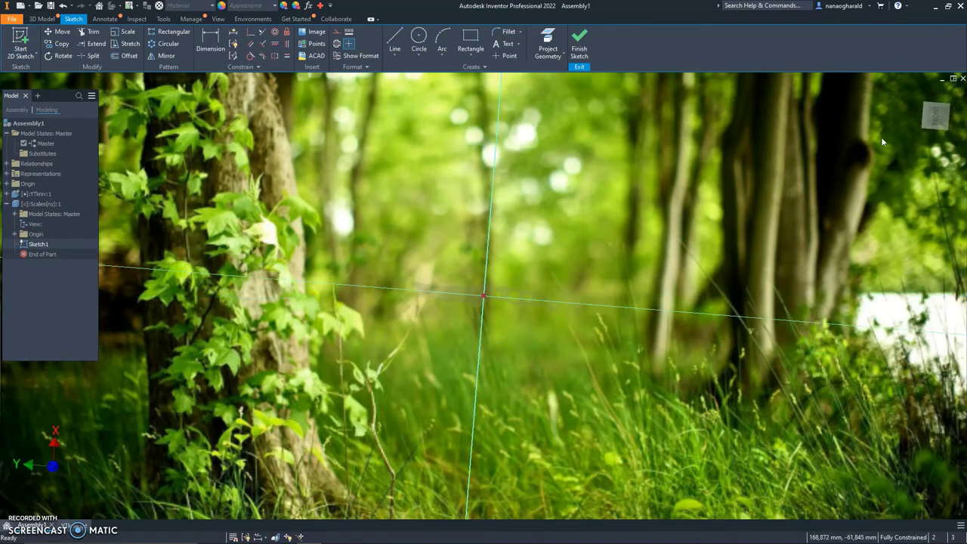
scroll(405, 216, "up", 3)
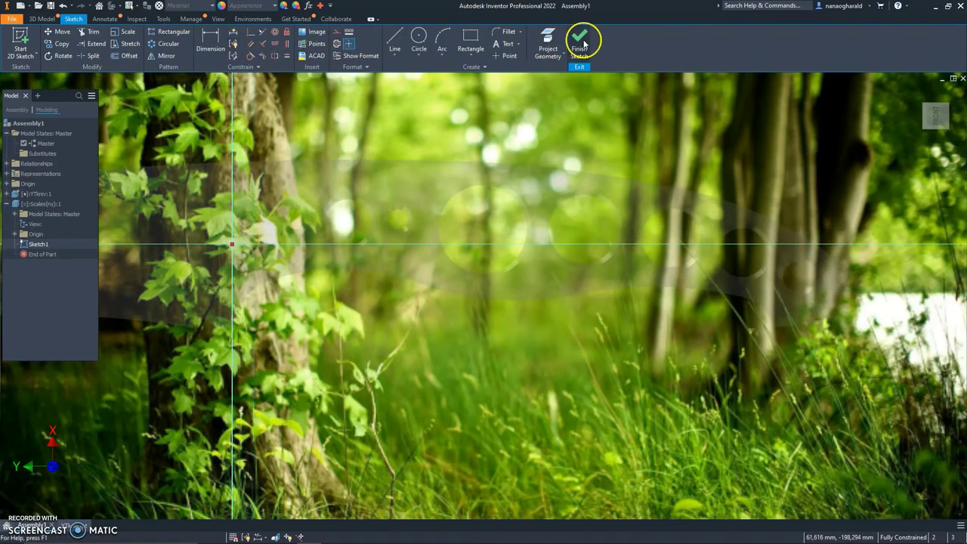
left_click(562, 56)
left_click(571, 97)
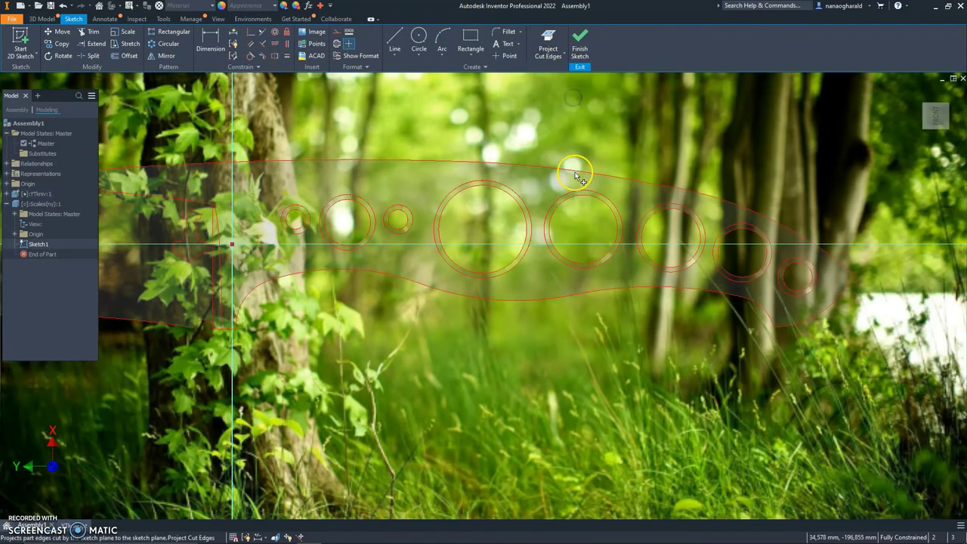
Step: Draw the first three-point arc along the top of the handle scale outline
left_click(439, 39)
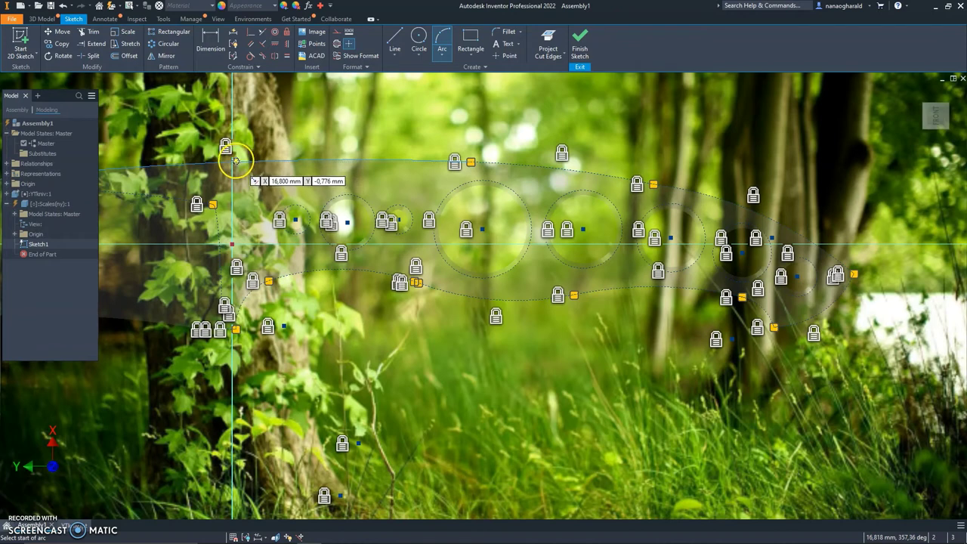
left_click(236, 160)
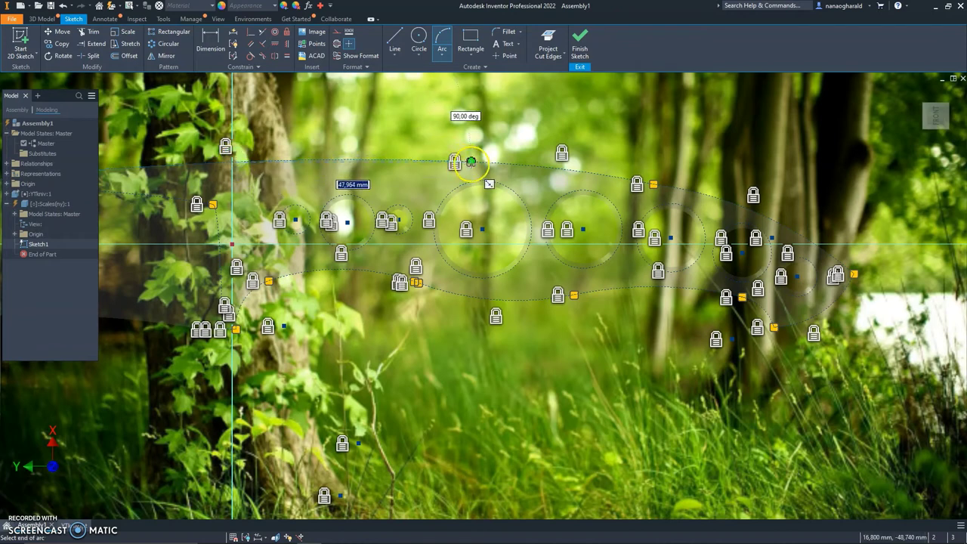
left_click(470, 161)
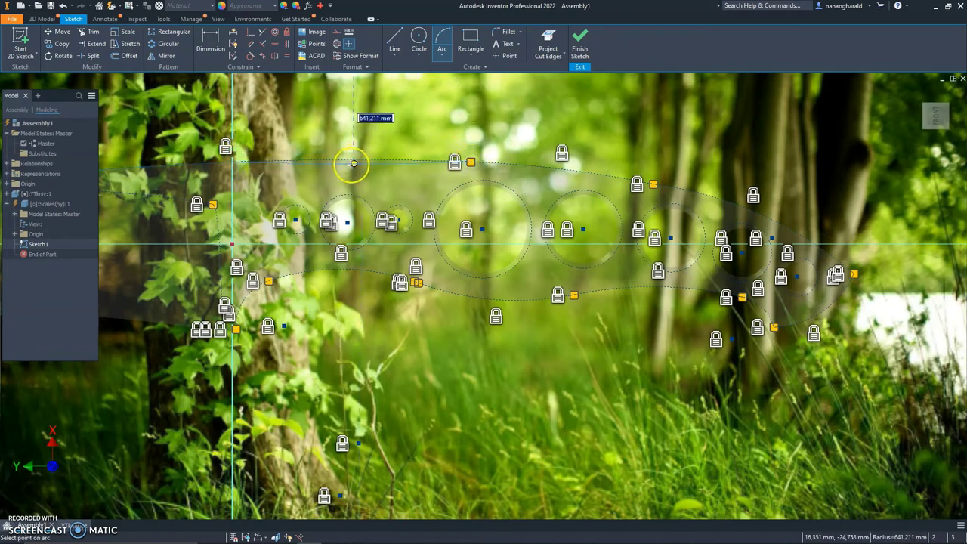
left_click(347, 157)
scroll(347, 158, "down", 5)
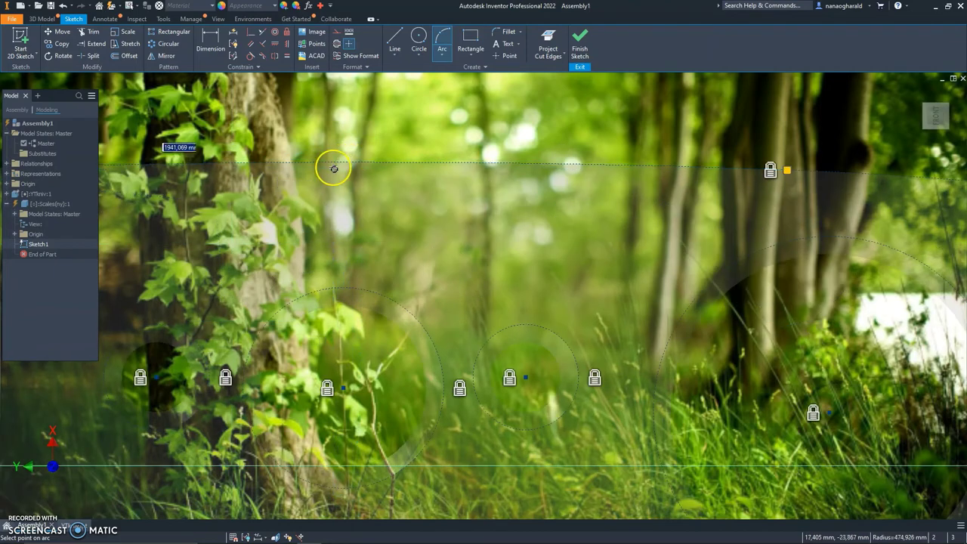
scroll(365, 162, "up", 4)
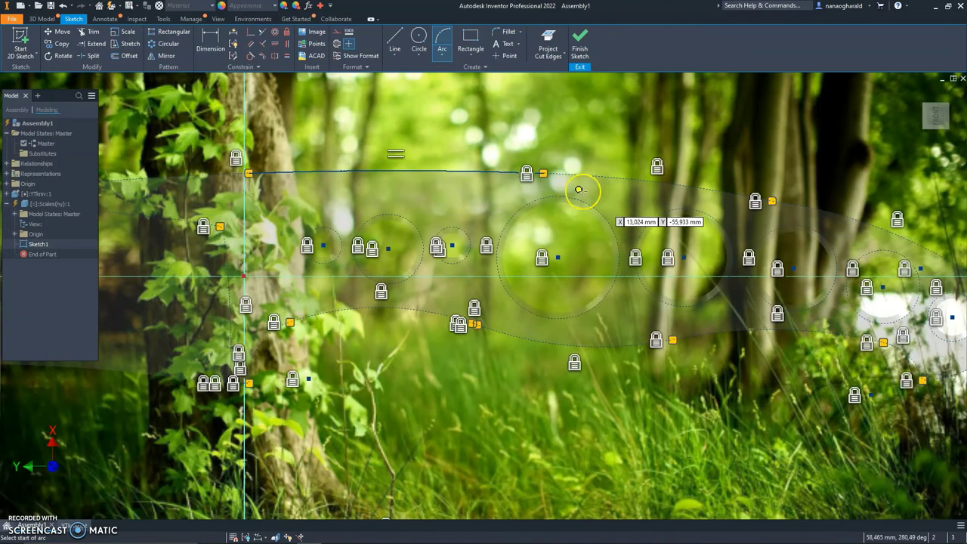
Step: Add two more arcs continuing the scale outline toward the knife tip
left_click(542, 173)
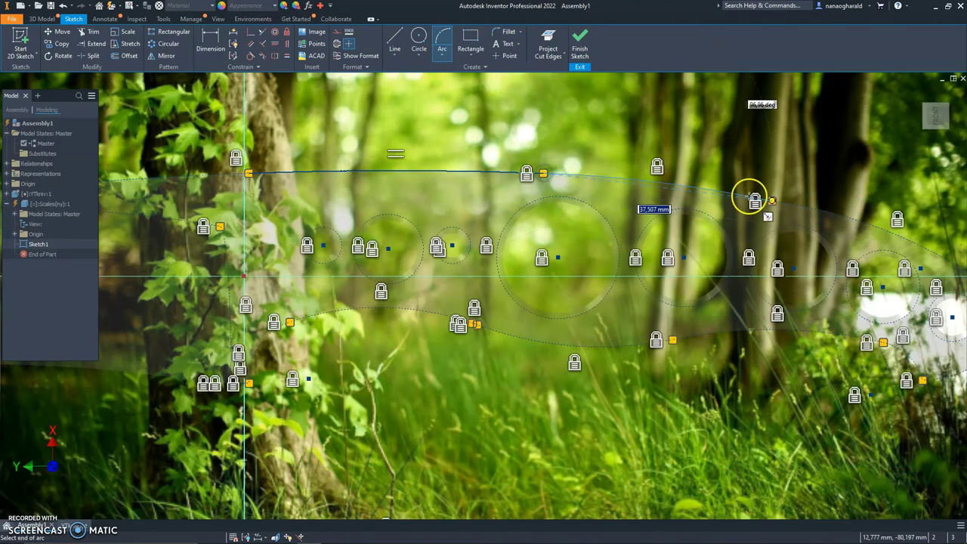
left_click(772, 201)
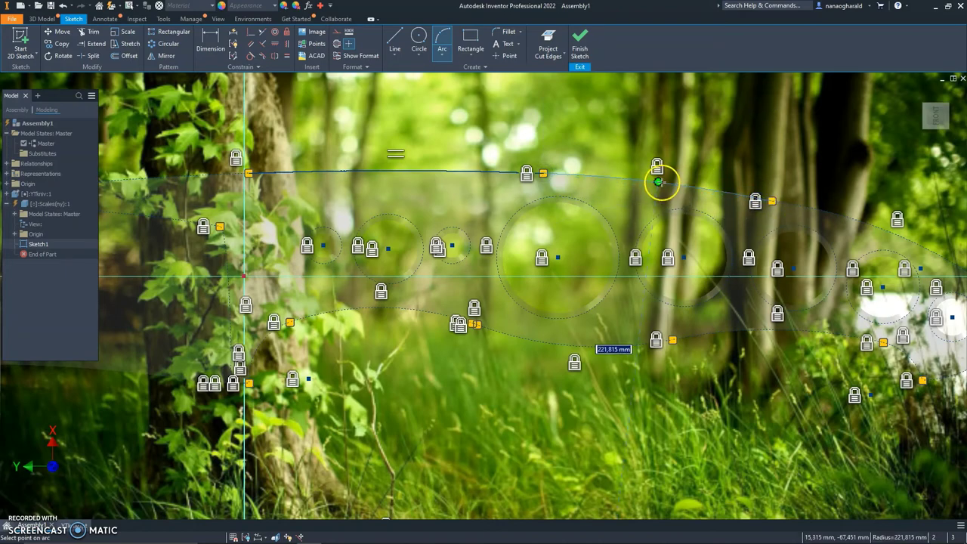
left_click(679, 195)
middle_click_drag(679, 194, 497, 162)
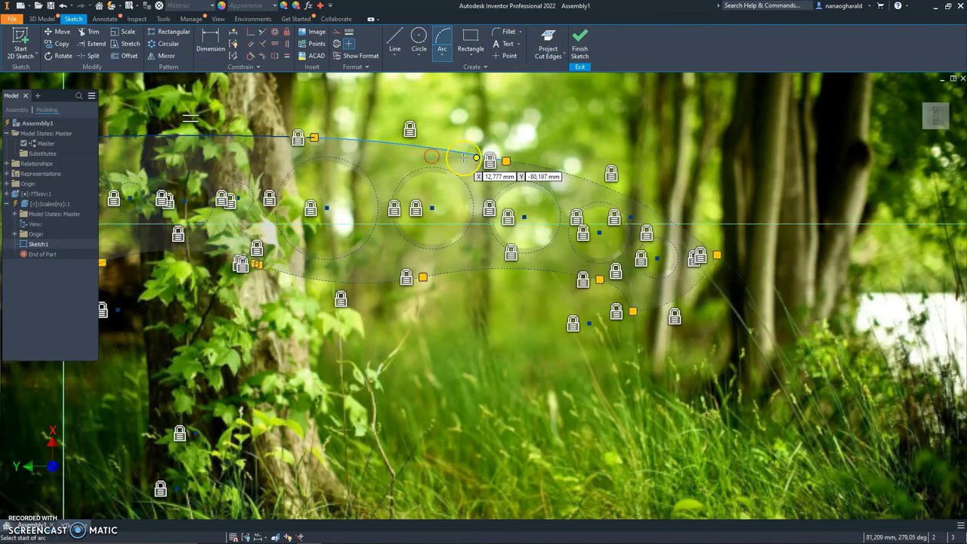
left_click(504, 160)
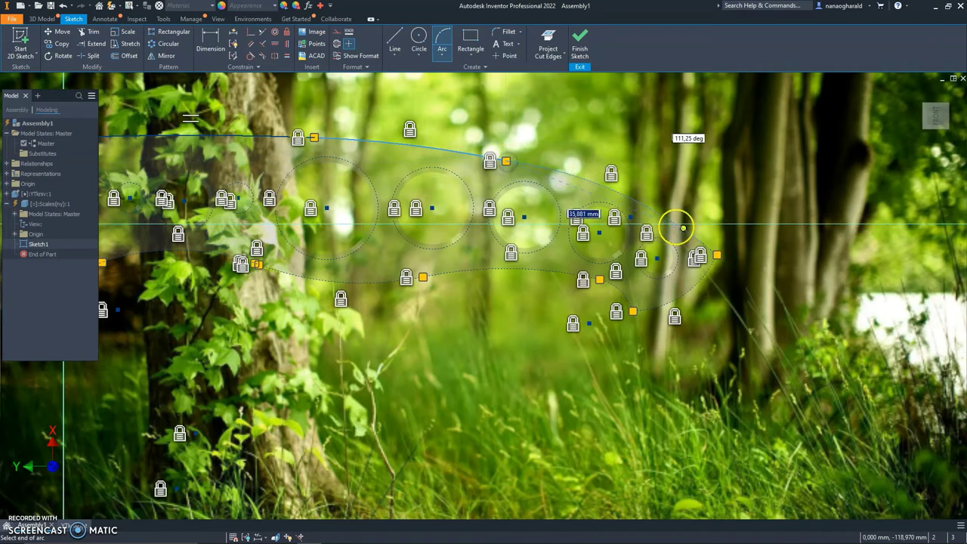
left_click(716, 254)
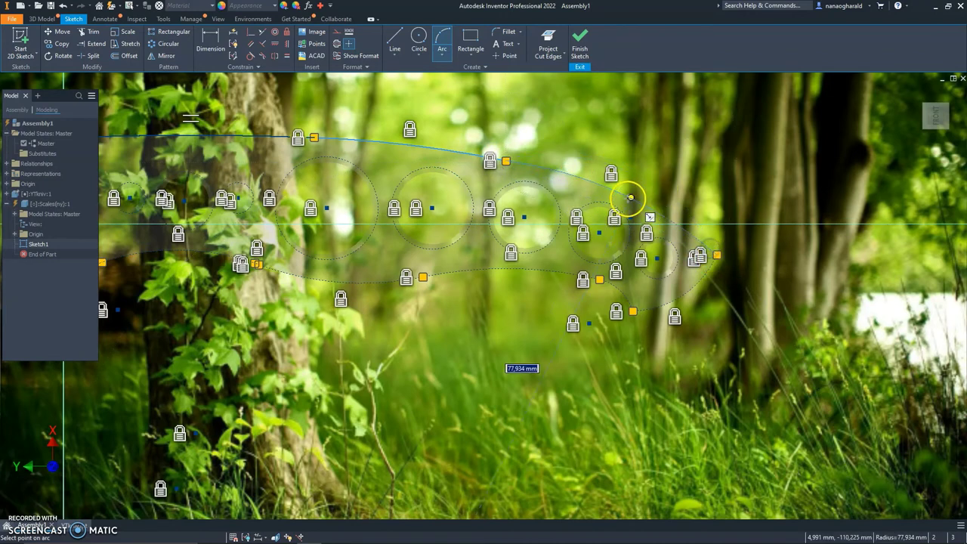
left_click(624, 200)
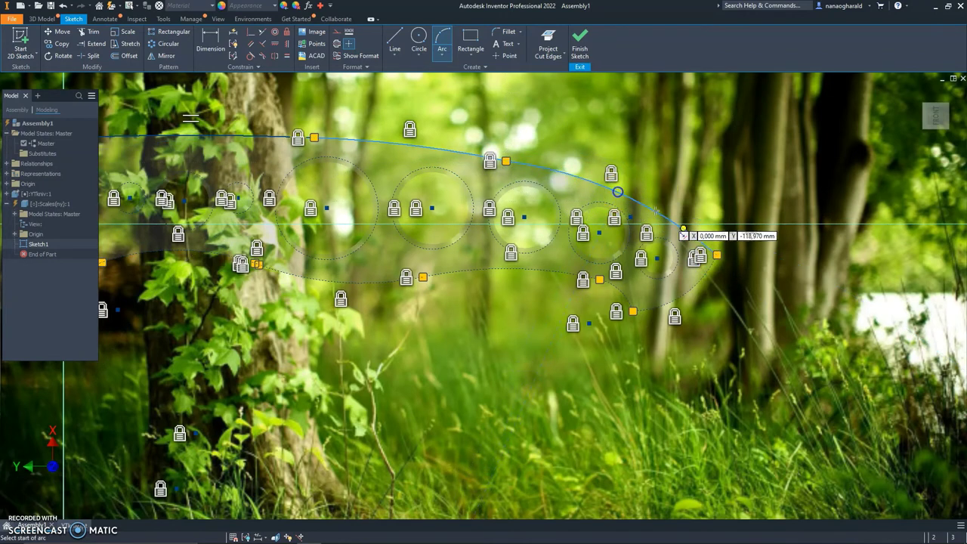
Step: Attempt placing sketch points and another arc on the top line, then cancel both
left_click(715, 254)
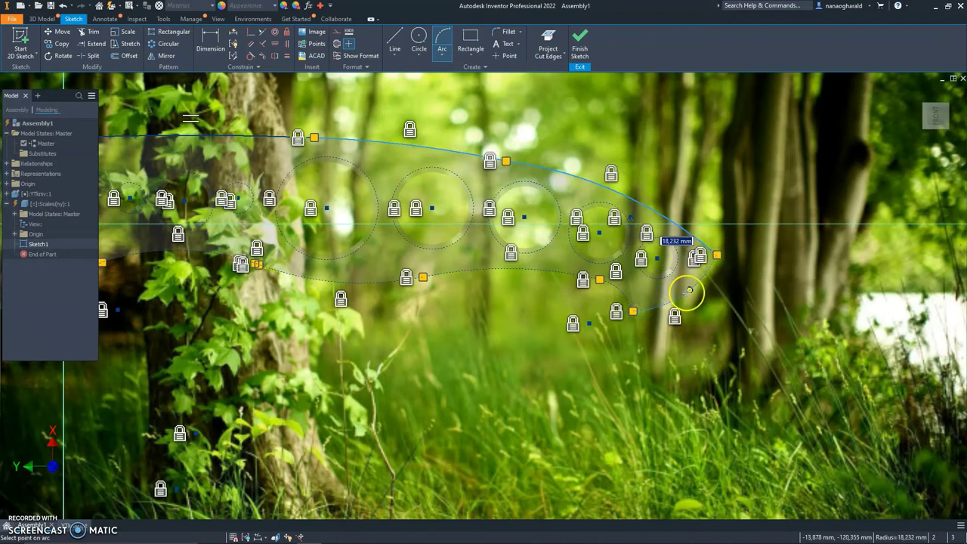
left_click(503, 56)
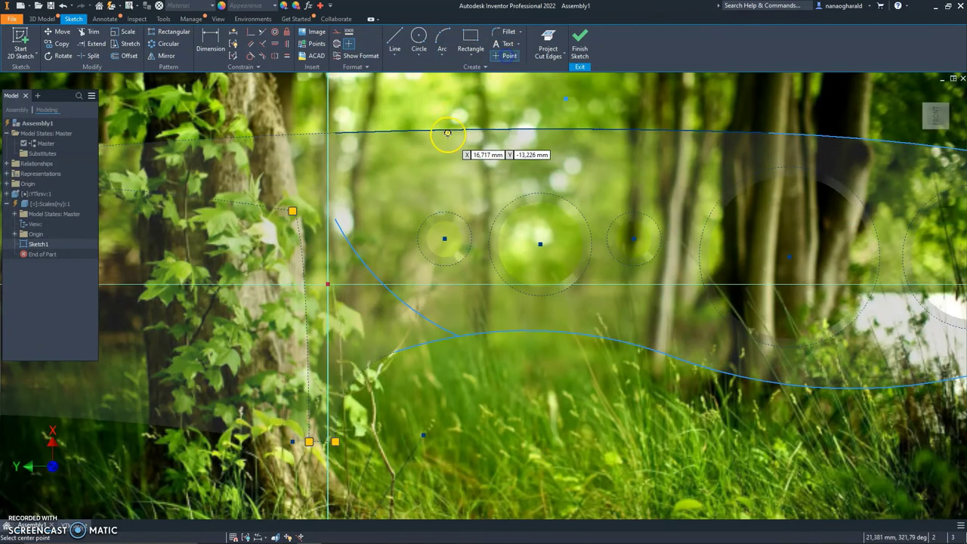
scroll(454, 133, "down", 2)
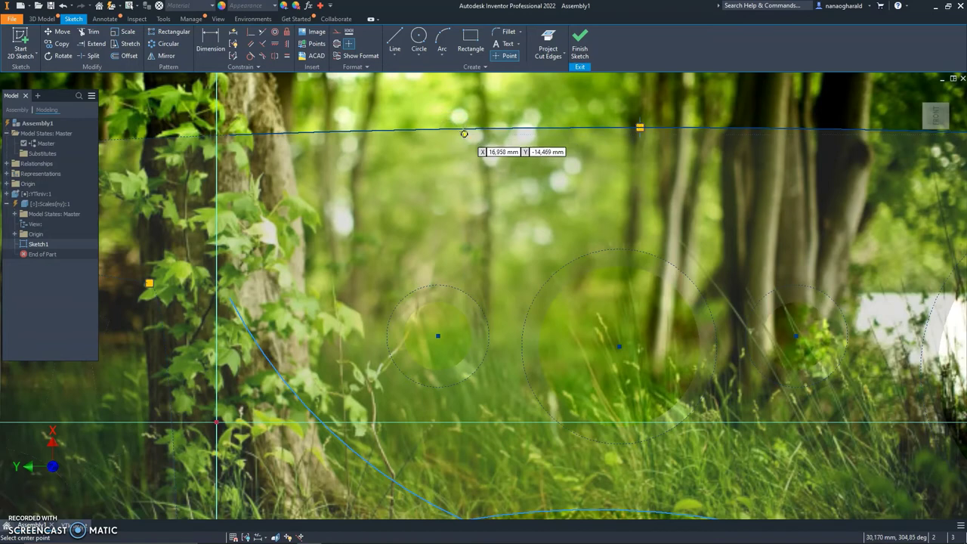
key("Escape")
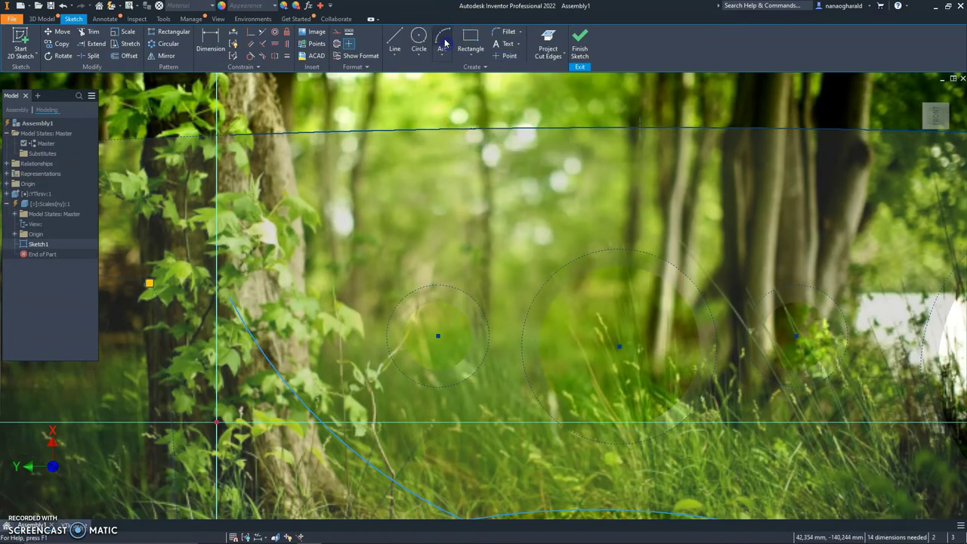
left_click(445, 43)
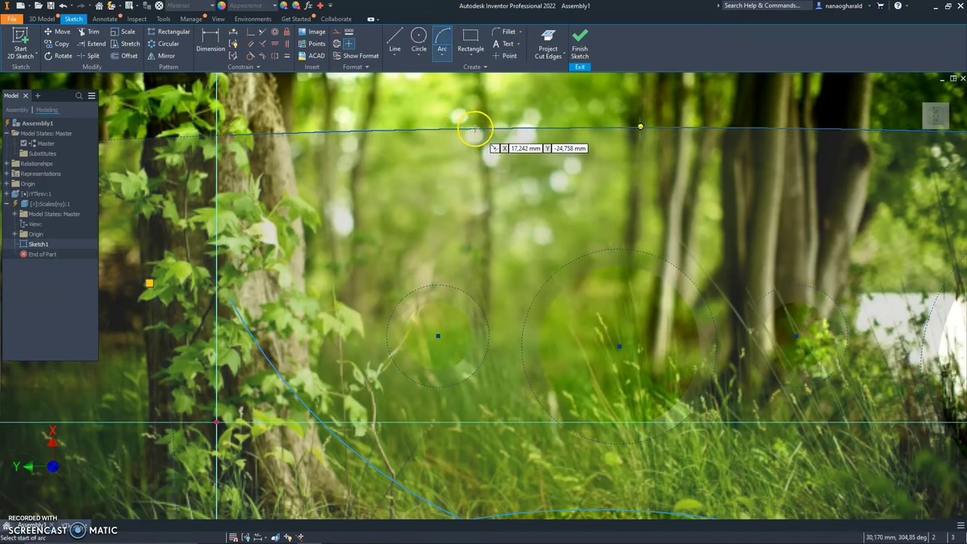
left_click(473, 130)
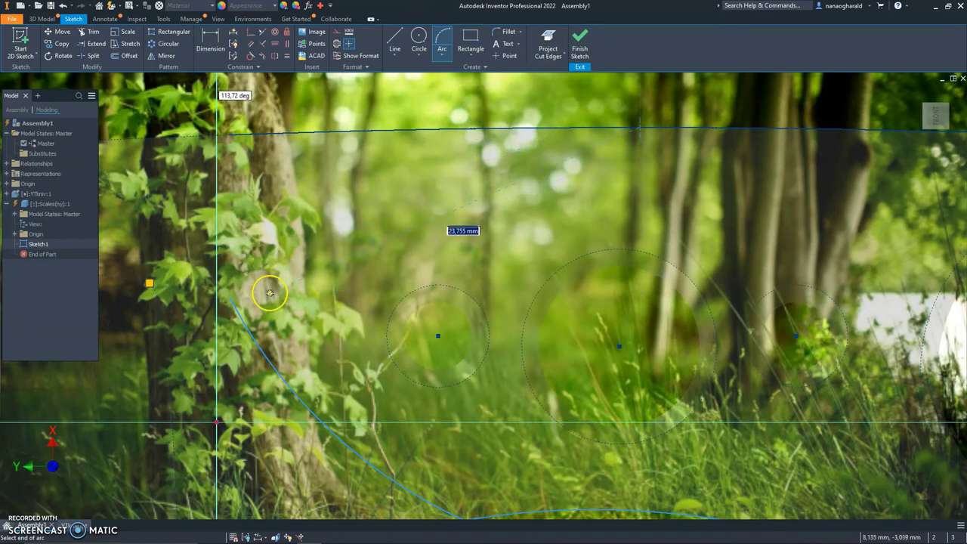
key("Escape")
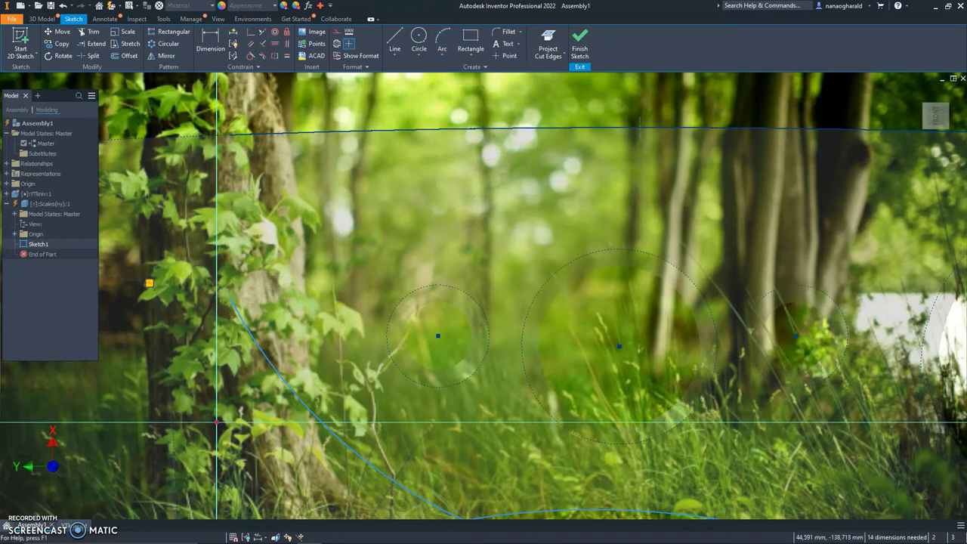
Step: Draw an arc from the existing arc's end to the top line, shaping the scale's front end
left_click(443, 38)
left_click(235, 291)
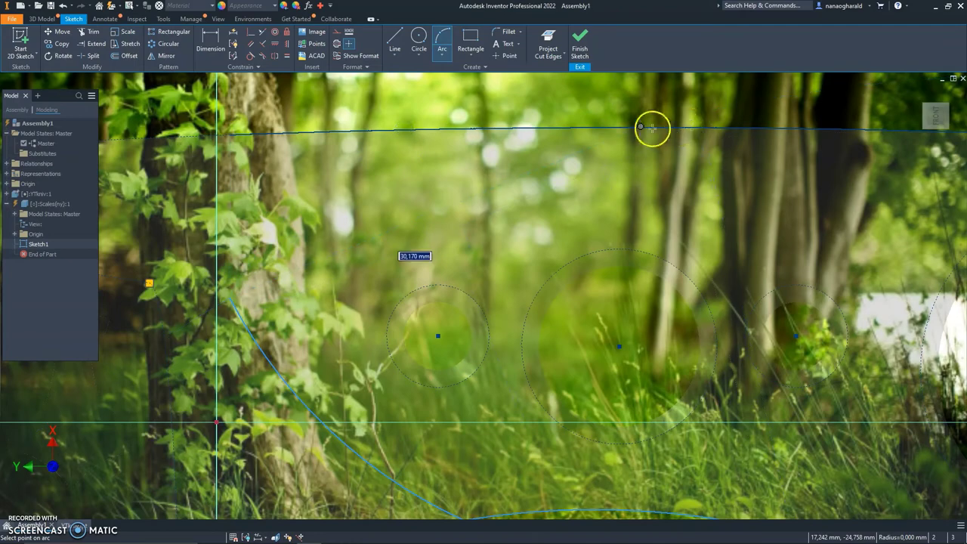
left_click(641, 127)
left_click(549, 183)
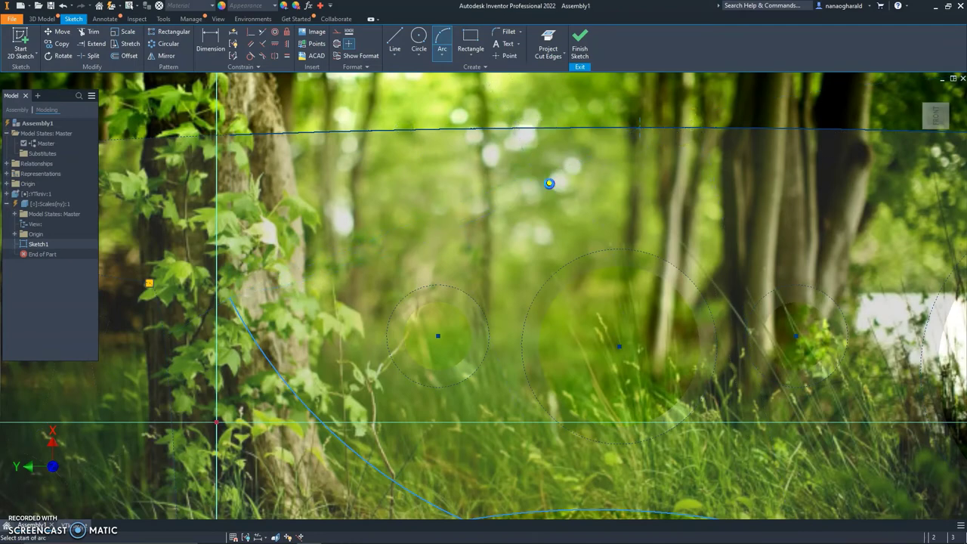
scroll(559, 185, "down", 5)
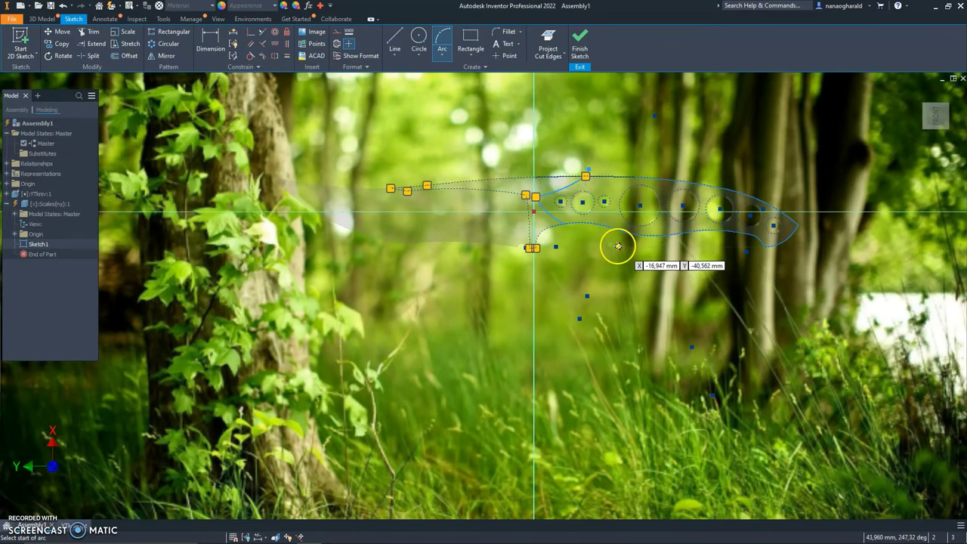
scroll(605, 244, "up", 4)
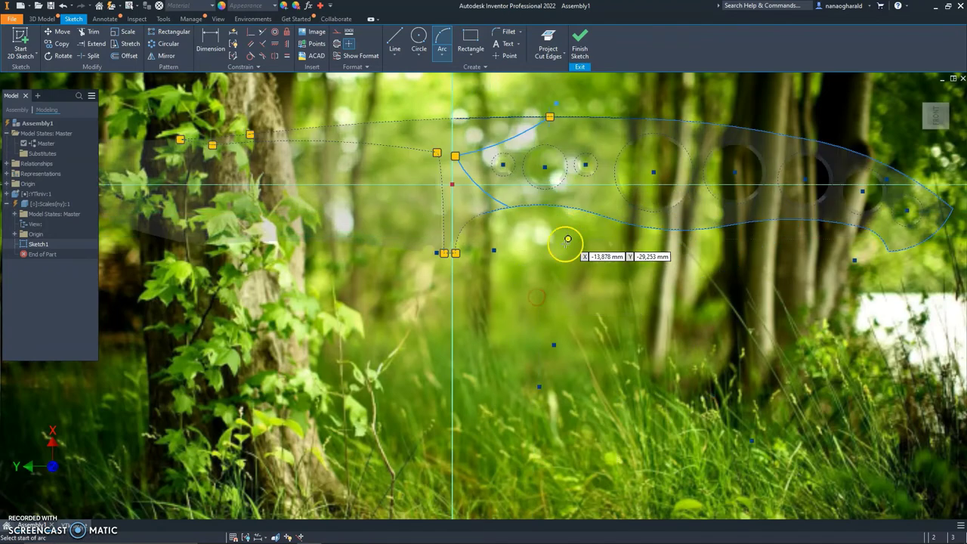
middle_click_drag(564, 242, 532, 290)
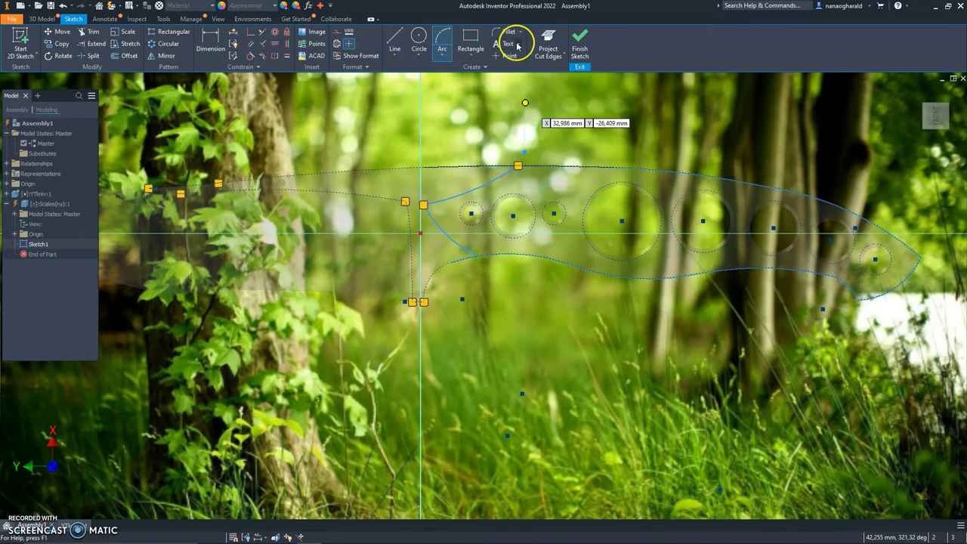
Step: Use Trim on the scale arcs, review the whole profile, then bring up the 3D Model tools
left_click(92, 34)
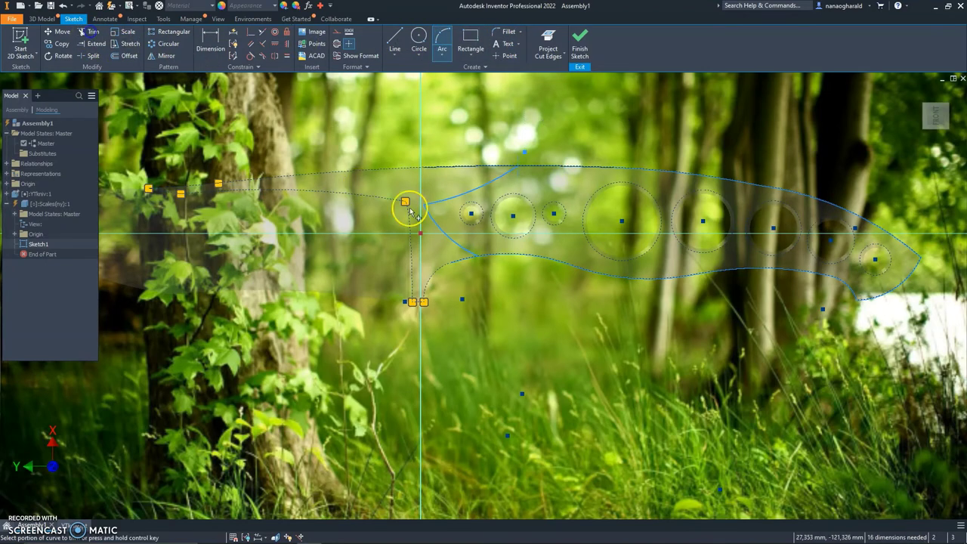
scroll(466, 261, "up", 5)
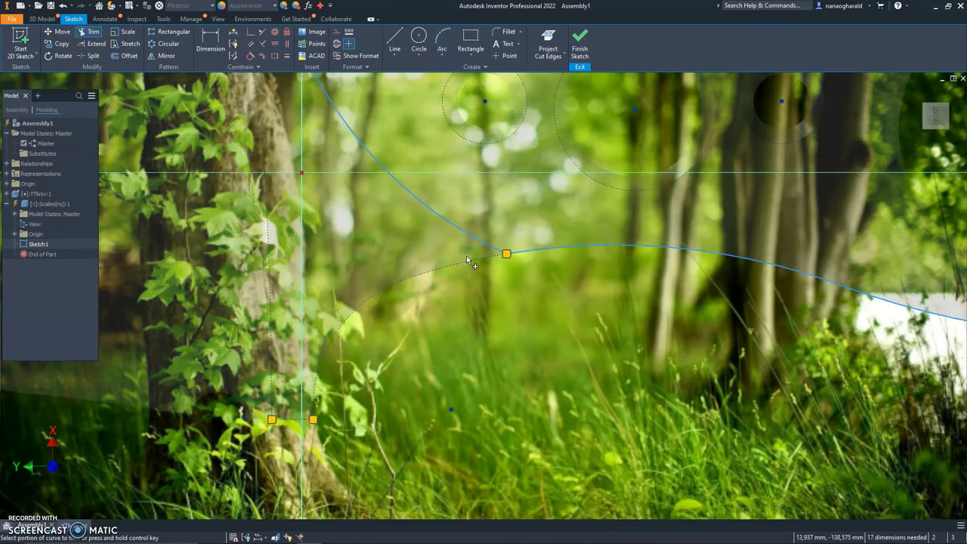
scroll(472, 193, "down", 5)
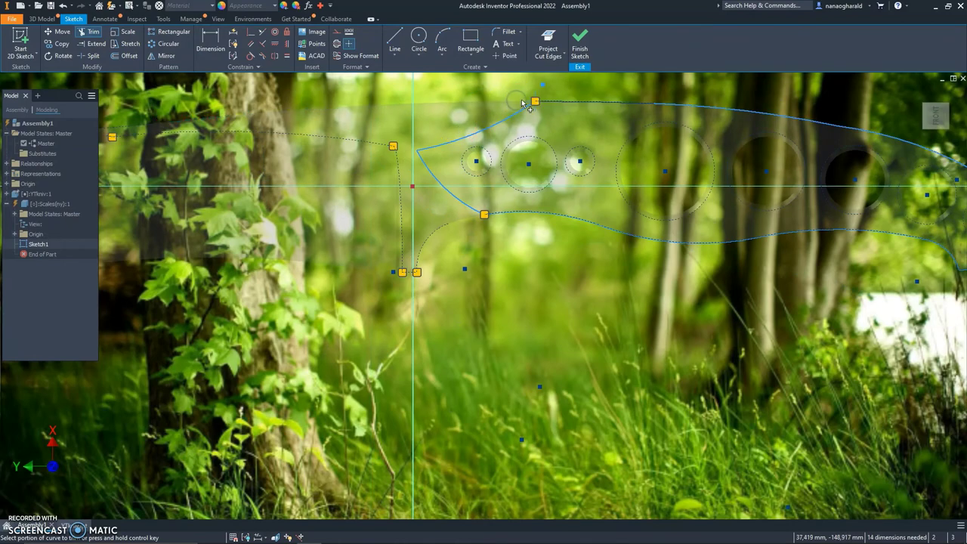
scroll(527, 105, "up", 5)
scroll(549, 101, "down", 5)
scroll(626, 274, "down", 2)
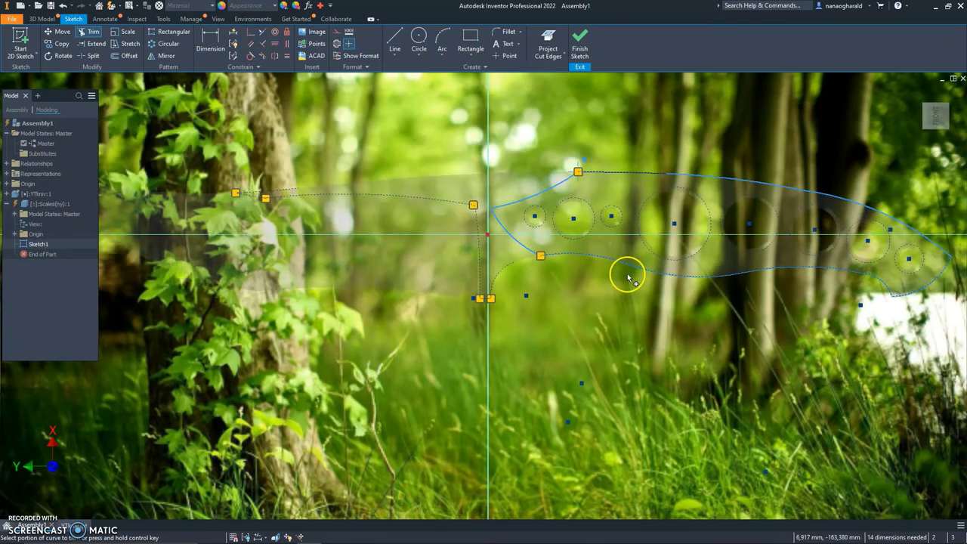
middle_click_drag(626, 274, 475, 274)
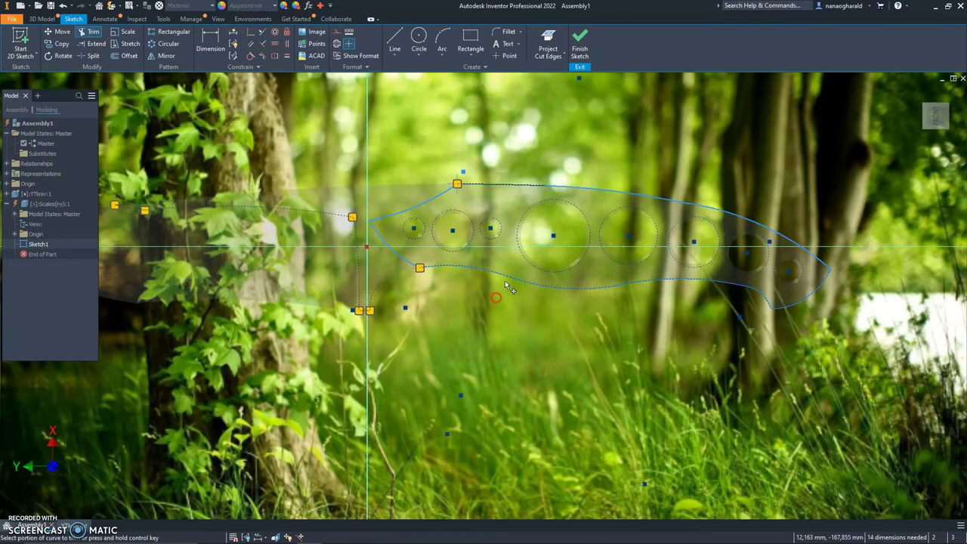
left_click(43, 18)
Step: Extrude the handle scale profile 6 mm into a solid
left_click(53, 38)
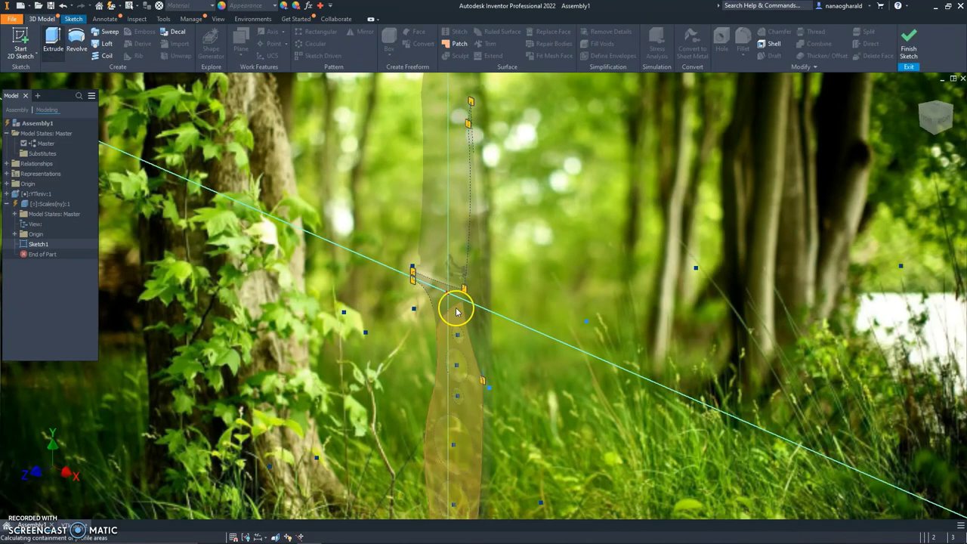
left_click(617, 157)
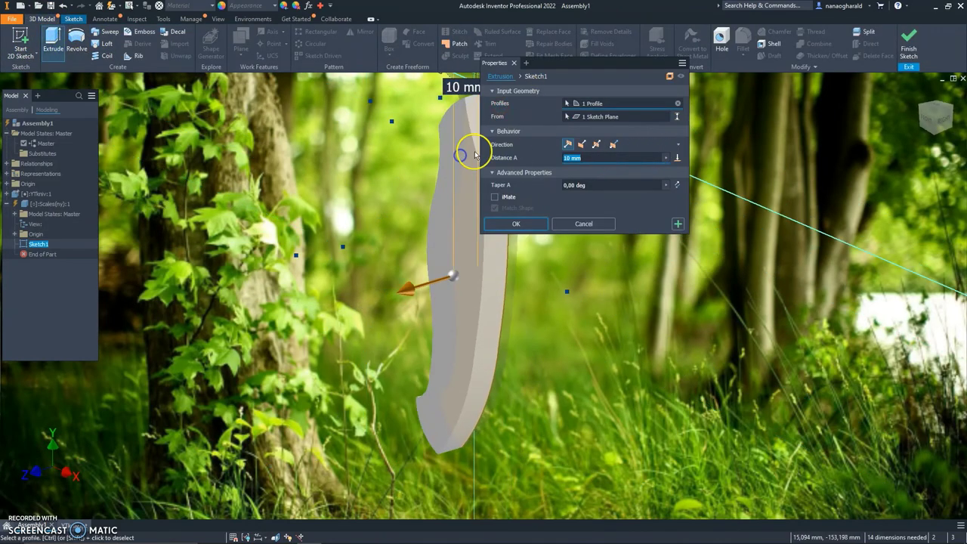
left_click(517, 224)
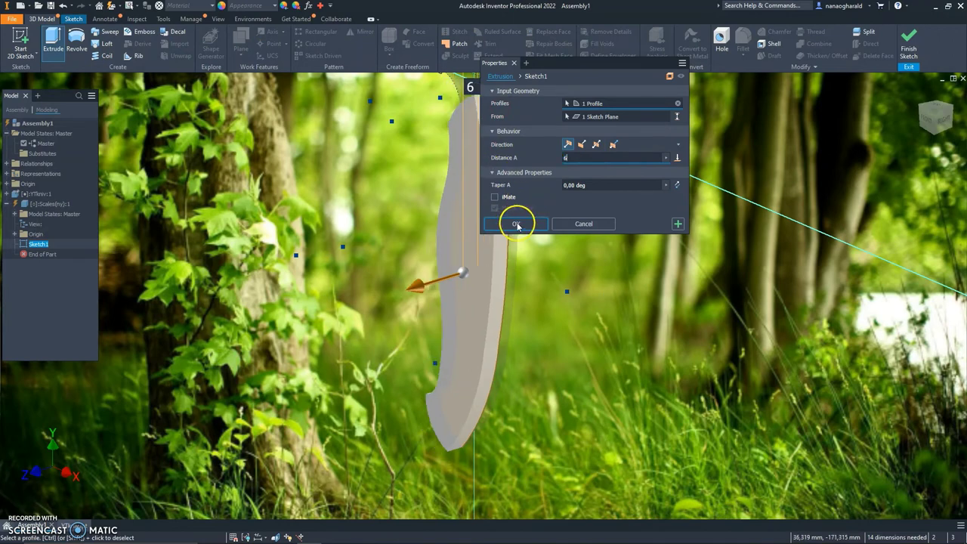
Step: Orient the part to a top view with the ViewCube and select its top face
left_click(925, 119)
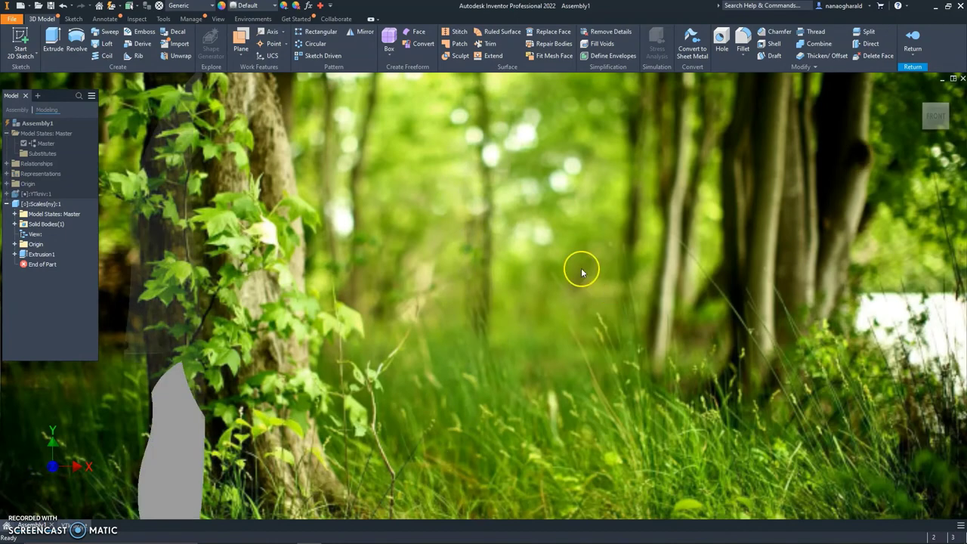
left_click(945, 89)
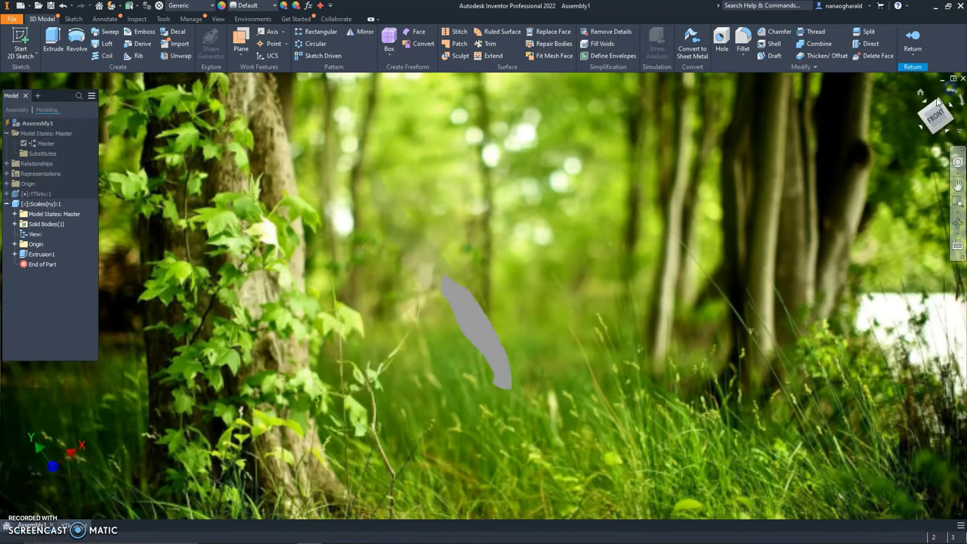
middle_click_drag(599, 235, 676, 44)
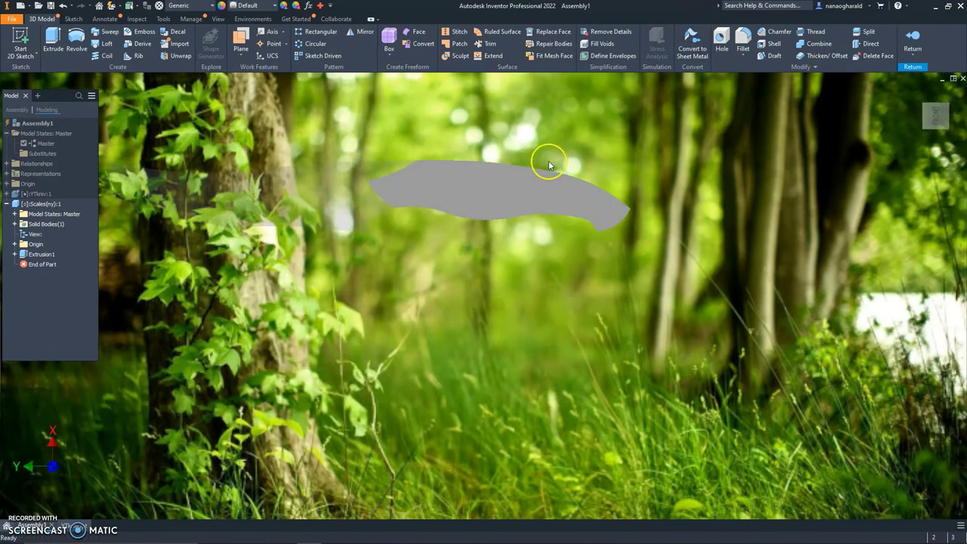
middle_click_drag(550, 165, 544, 231)
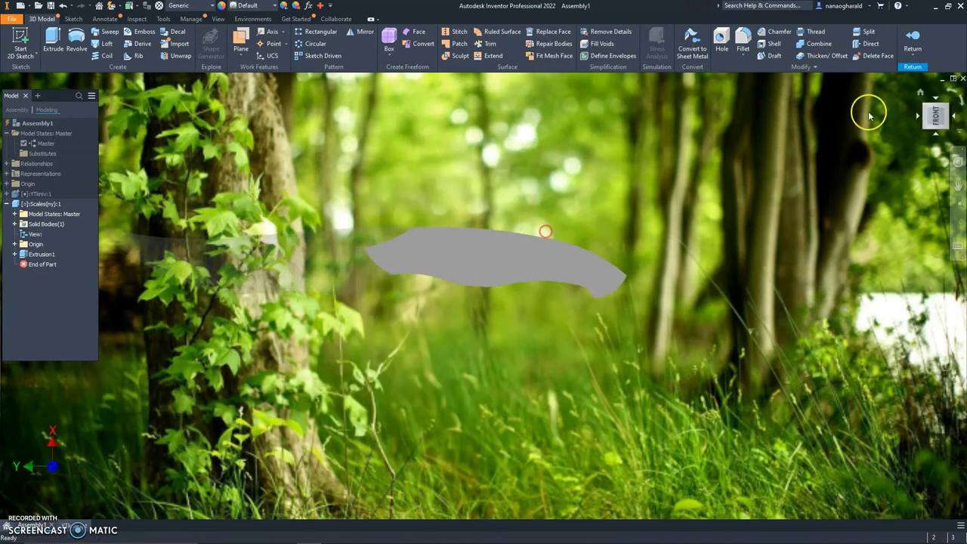
left_click(935, 121)
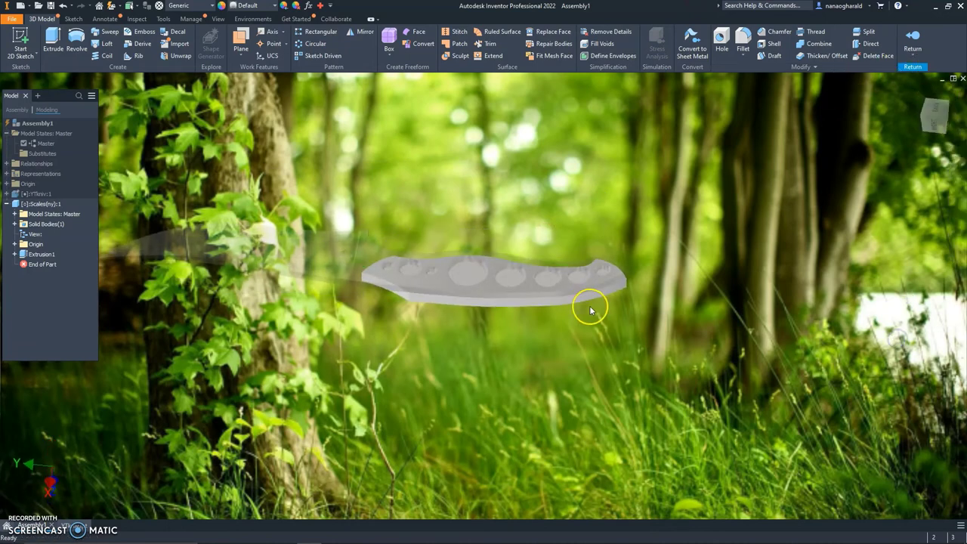
left_click(463, 277)
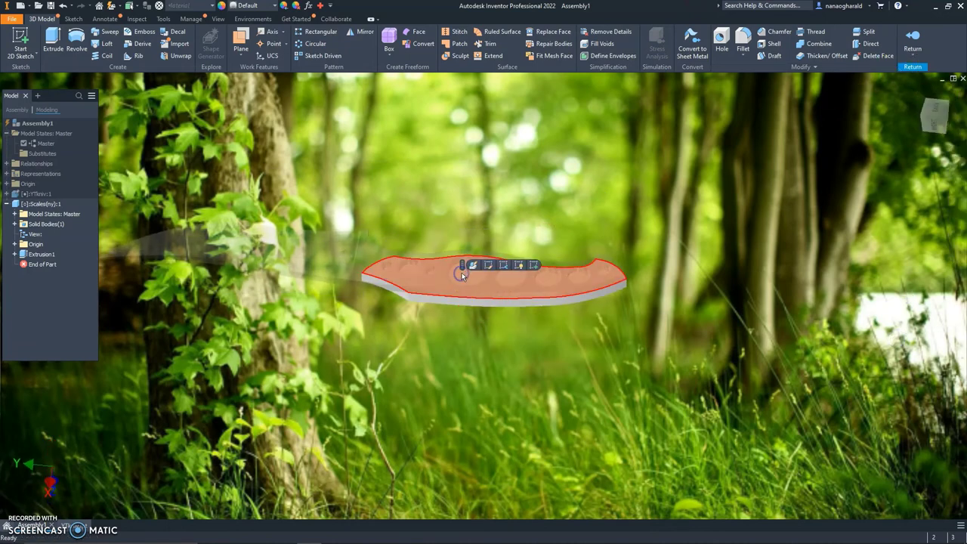
Step: Start Sketch2 on the top face and project the scale's outline and holes into it
left_click(531, 264)
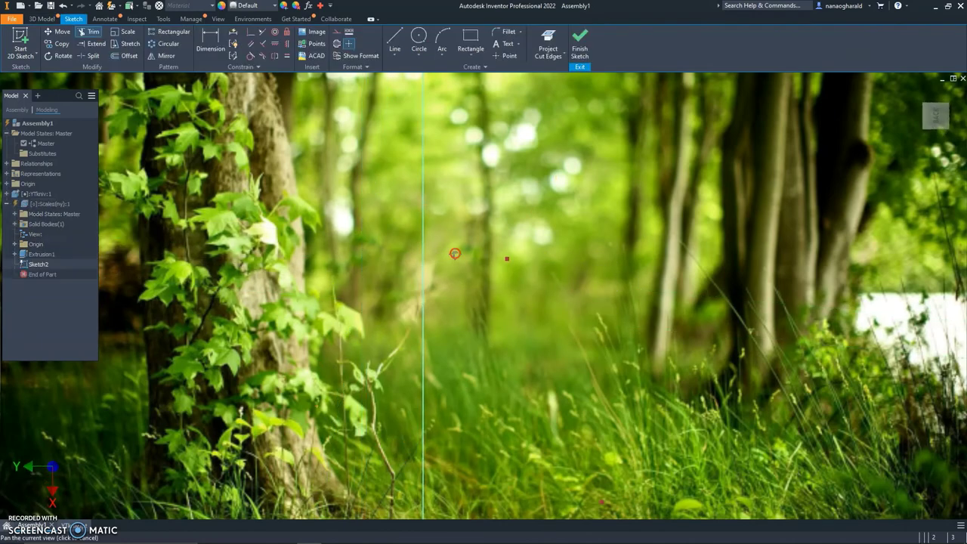
scroll(415, 98, "up", 2)
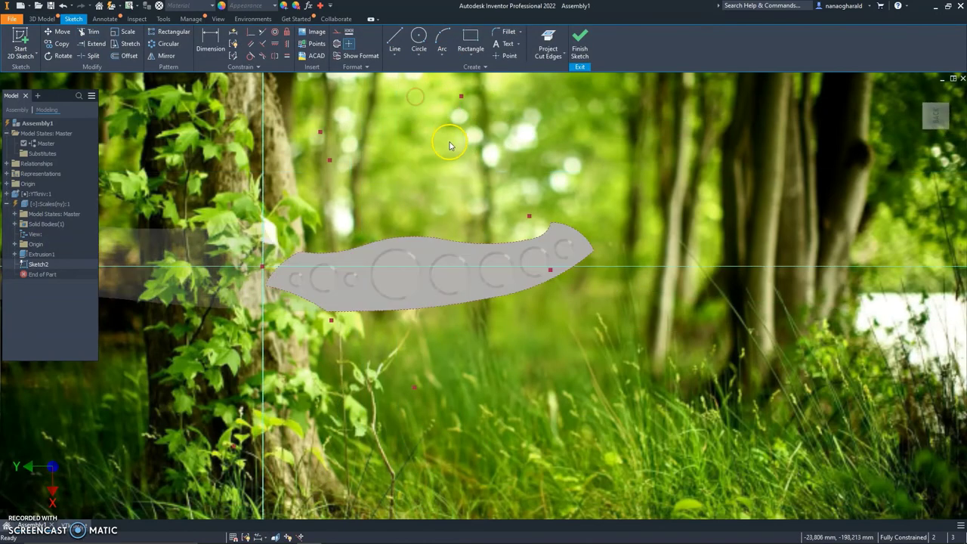
scroll(425, 231, "up", 2)
scroll(529, 189, "up", 1)
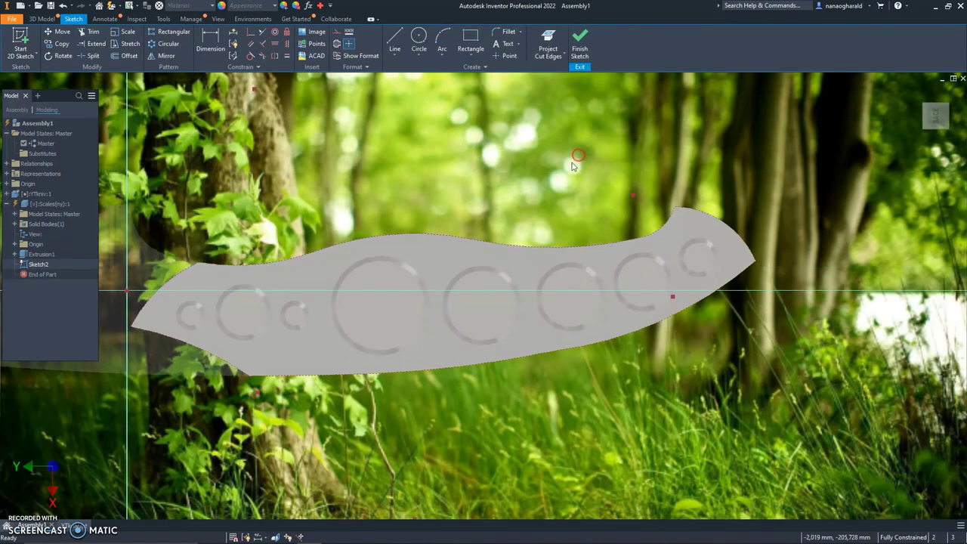
left_click(547, 39)
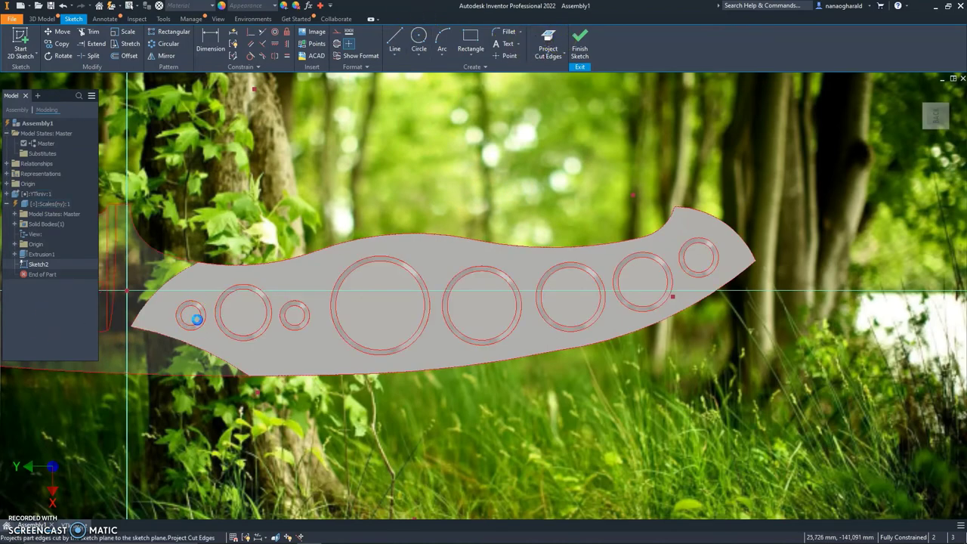
middle_click_drag(200, 325, 298, 272)
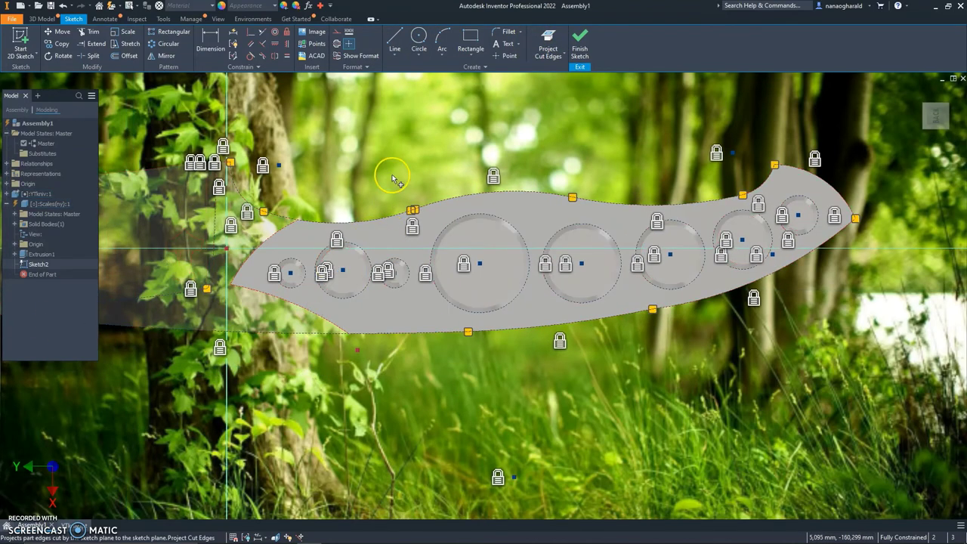
Step: Draw 4 mm pin-hole circles inside the two small handle holes
left_click(419, 38)
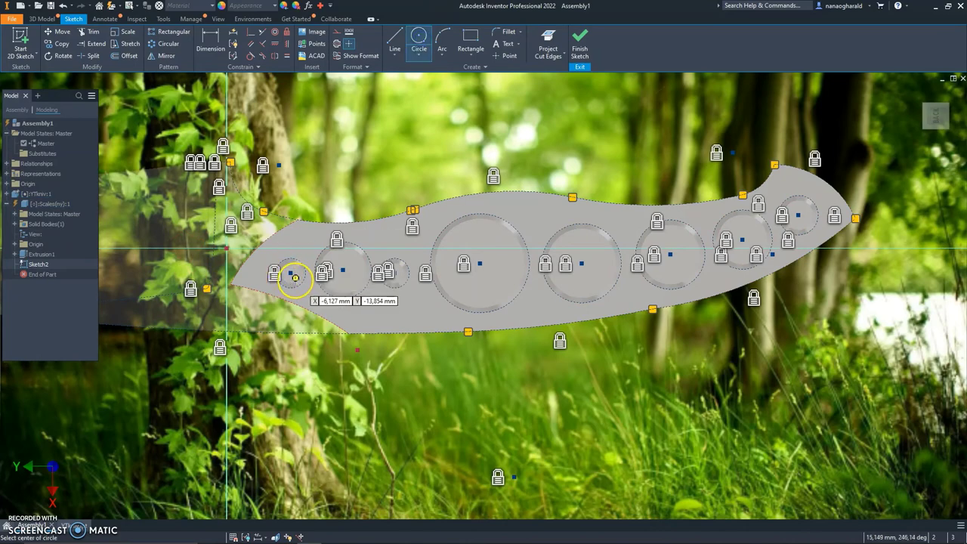
left_click(291, 272)
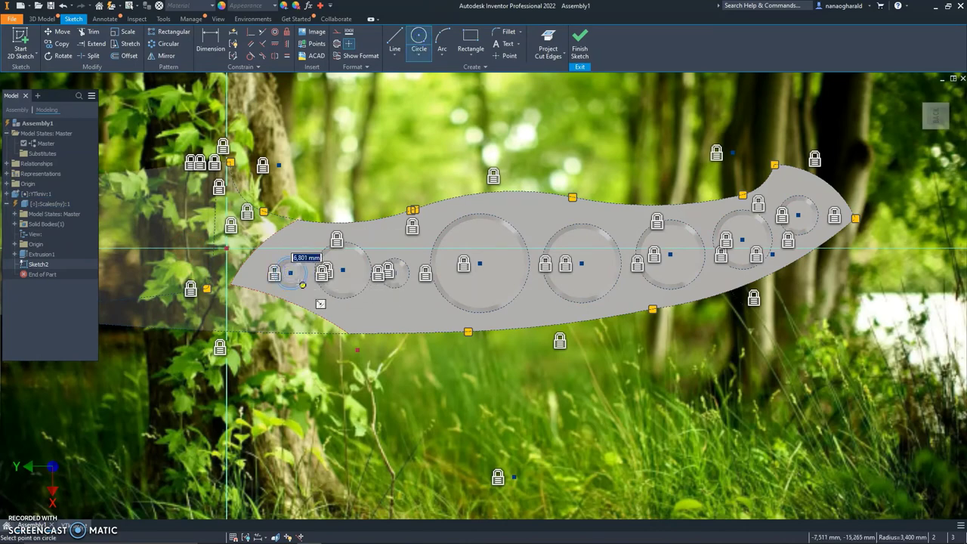
scroll(303, 283, "up", 3)
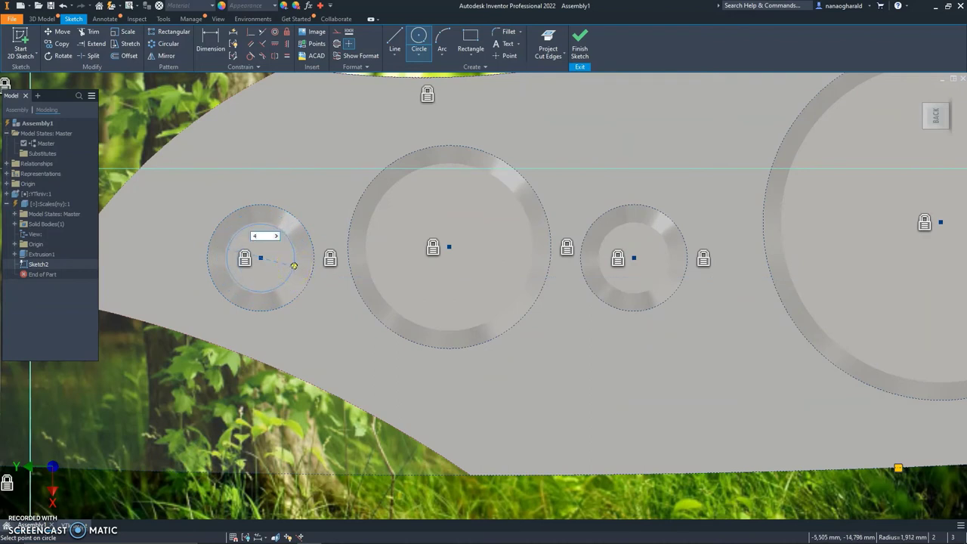
left_click(294, 265)
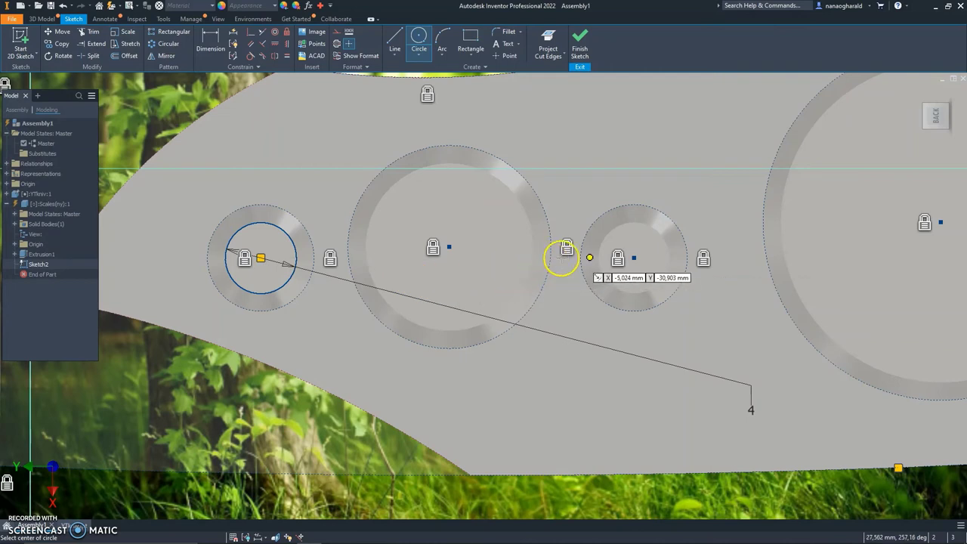
left_click(633, 259)
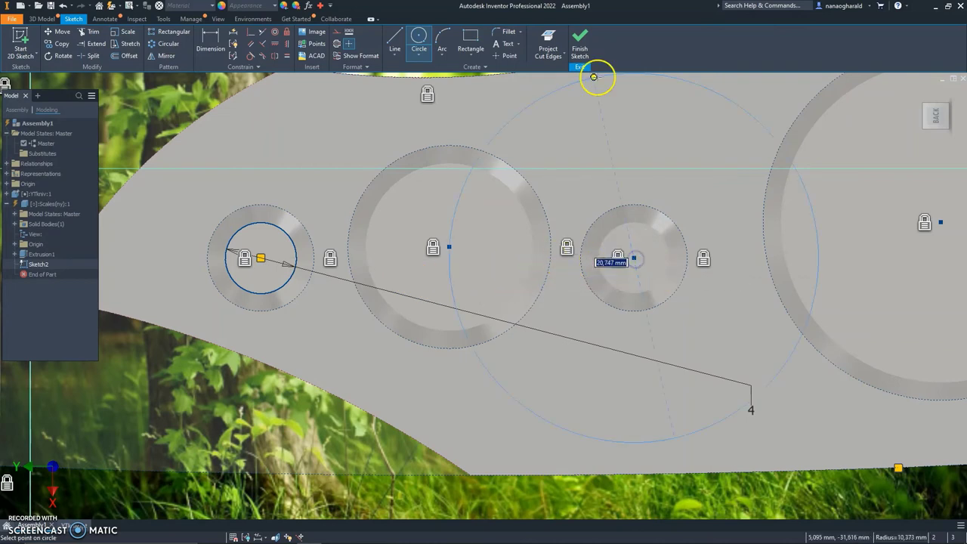
key("Escape")
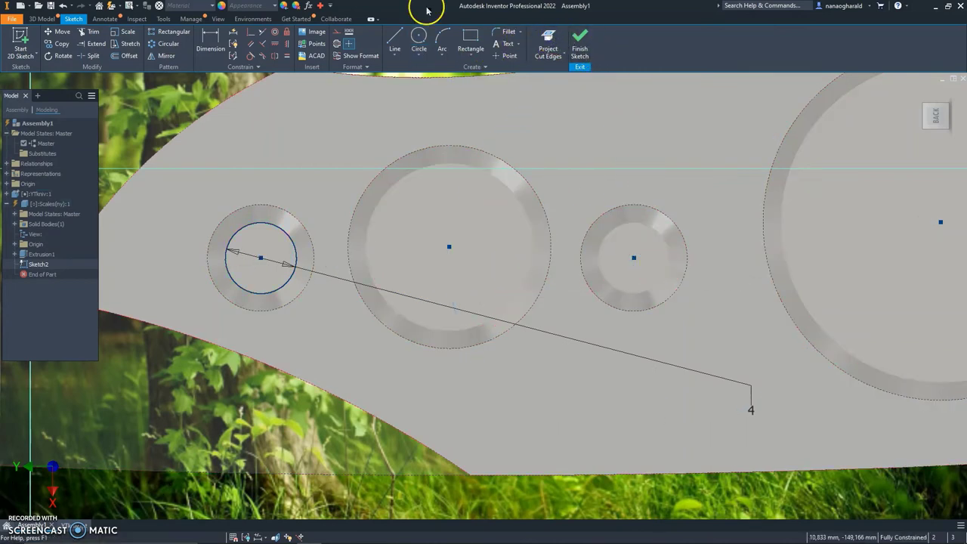
left_click(423, 37)
left_click(634, 258)
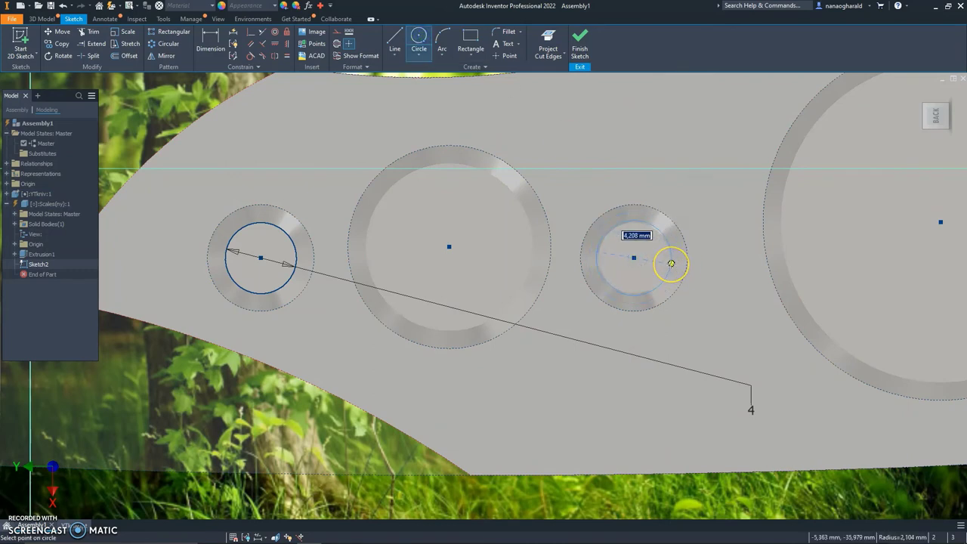
type("4")
left_click(671, 263)
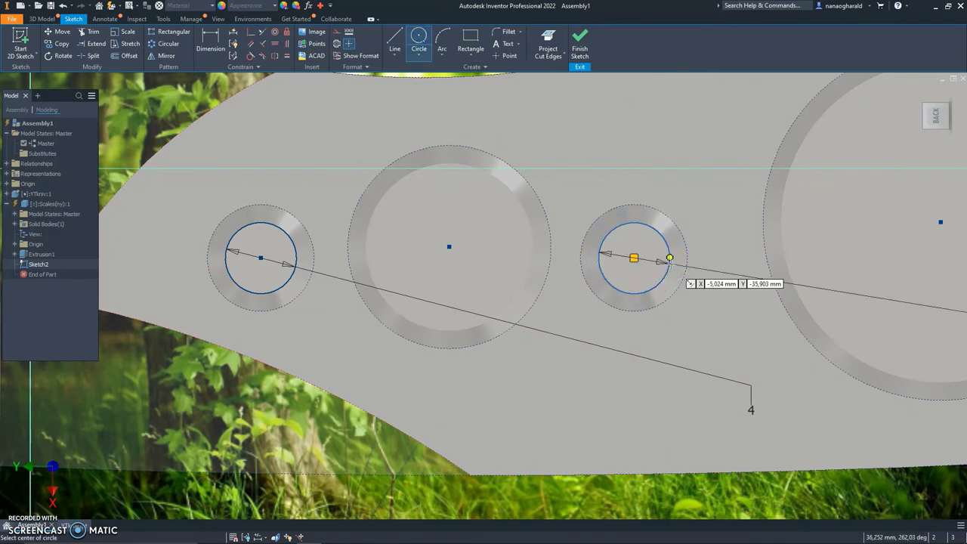
Step: Add a 6 mm circle in the hole near the tip end of the scale
scroll(671, 261, "up", 5)
mouse_move(780, 263)
middle_mouse_down()
mouse_move(132, 316)
mouse_move(294, 316)
middle_mouse_up()
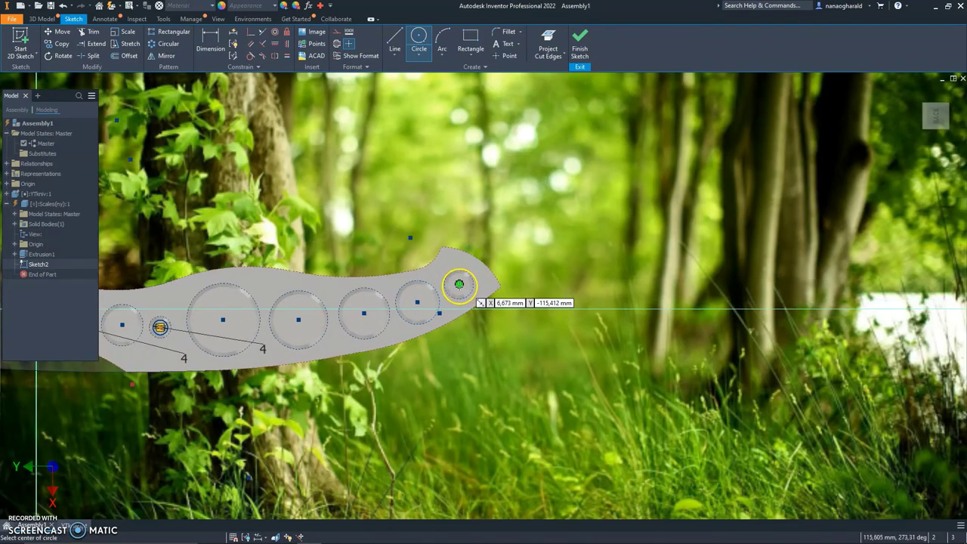
left_click(460, 285)
type("6")
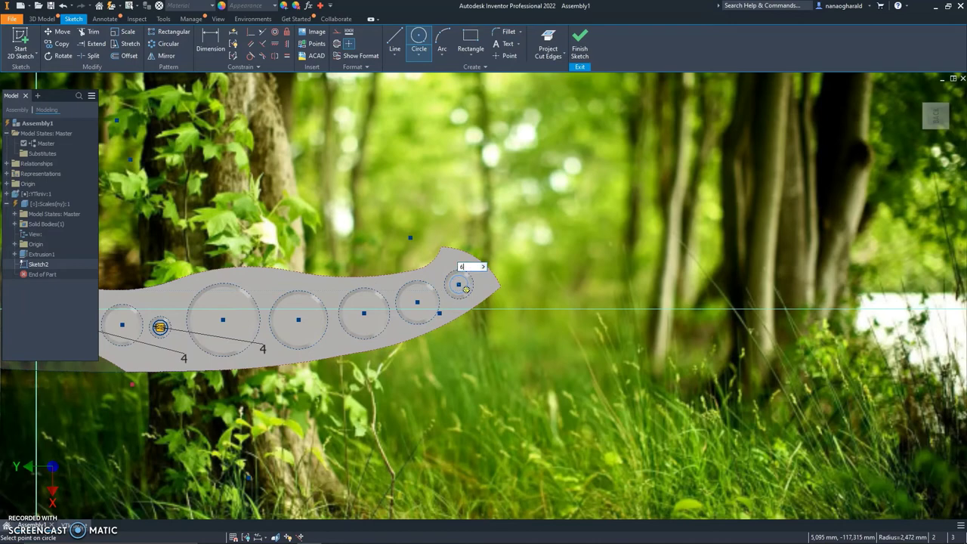
key("Return")
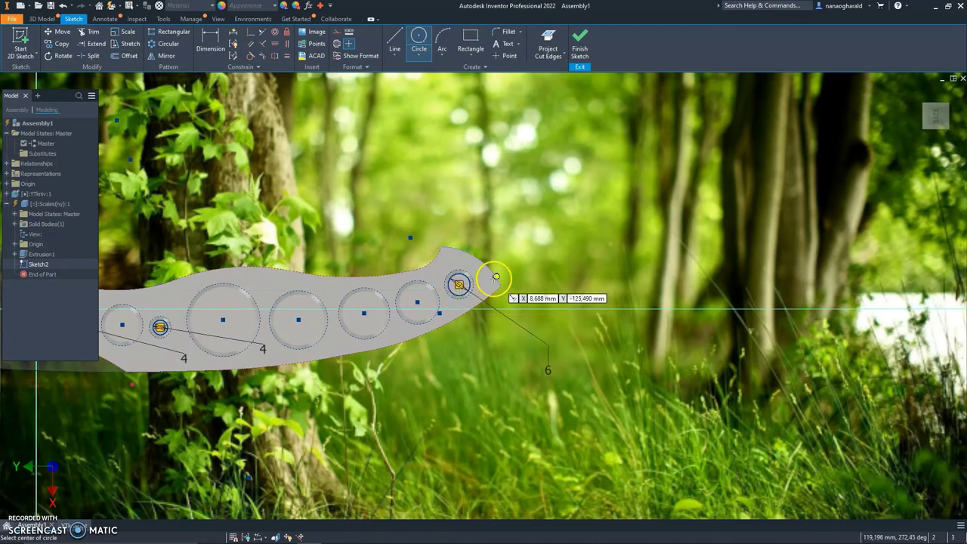
middle_click_drag(488, 277, 667, 219)
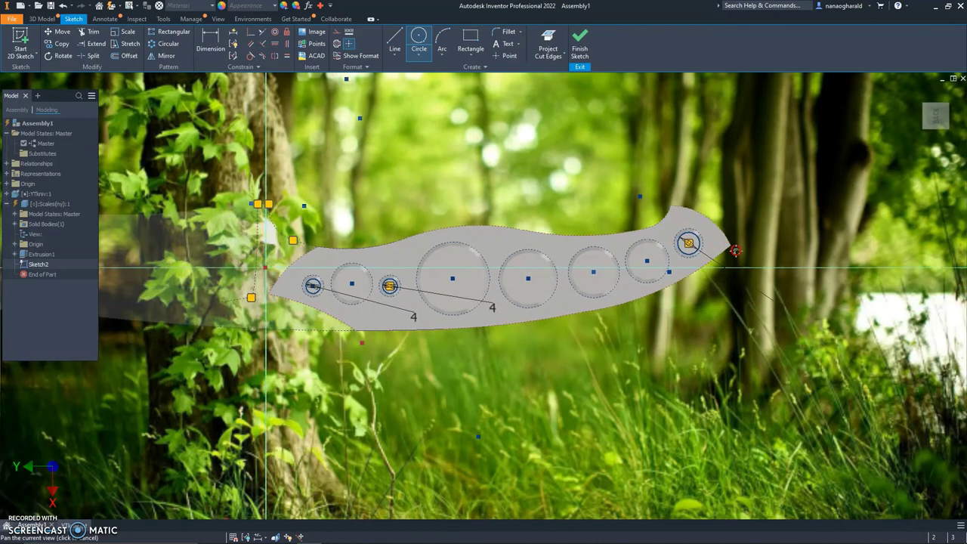
left_click(45, 19)
Step: Extrude the three pin-hole circles 6 mm as a Cut through the handle scale
left_click(49, 42)
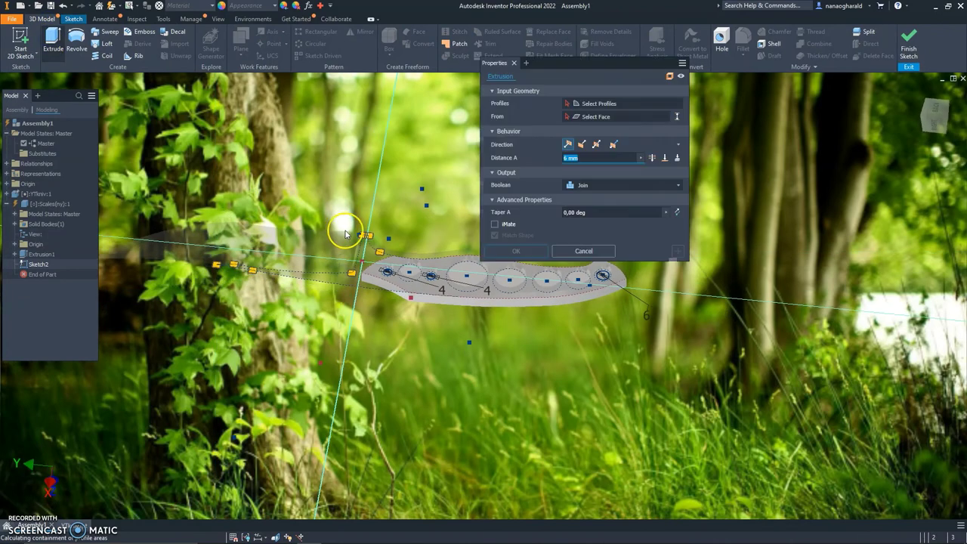
mouse_move(447, 330)
middle_mouse_down()
mouse_move(364, 229)
mouse_move(184, 204)
middle_mouse_up()
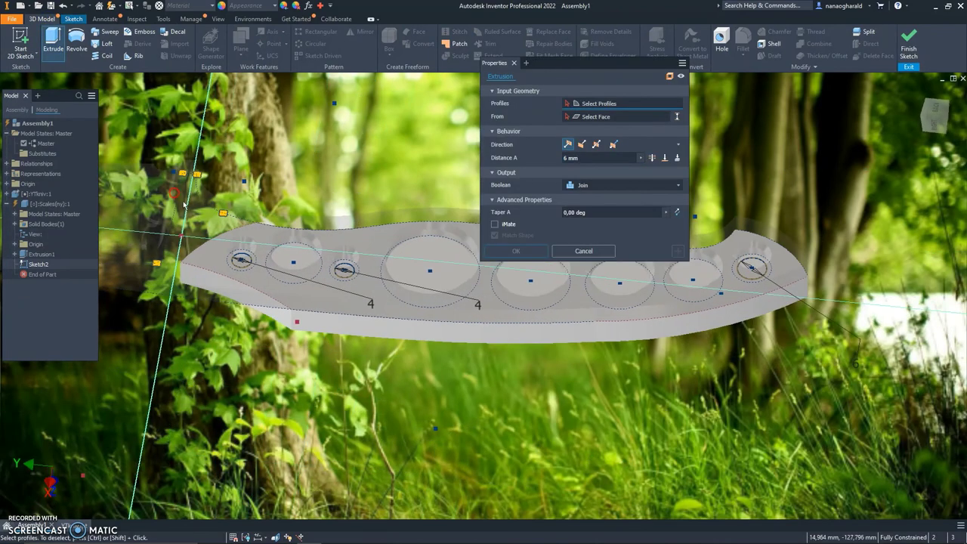
left_click(238, 257)
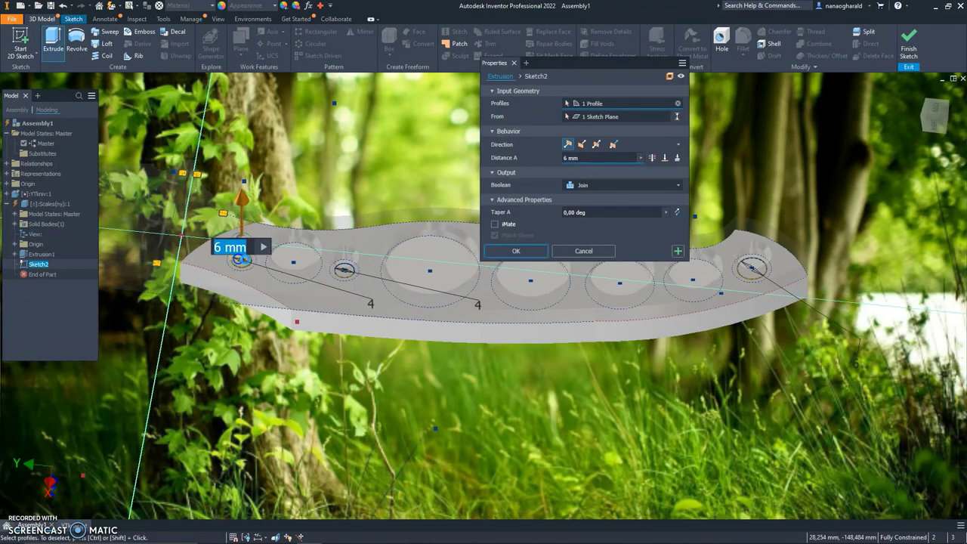
left_click(355, 272)
left_click(748, 270)
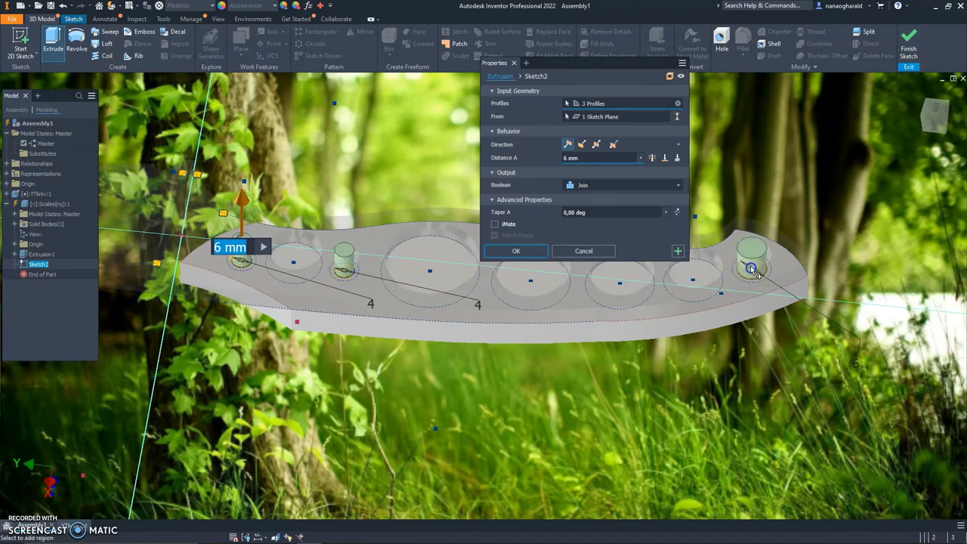
left_click(627, 185)
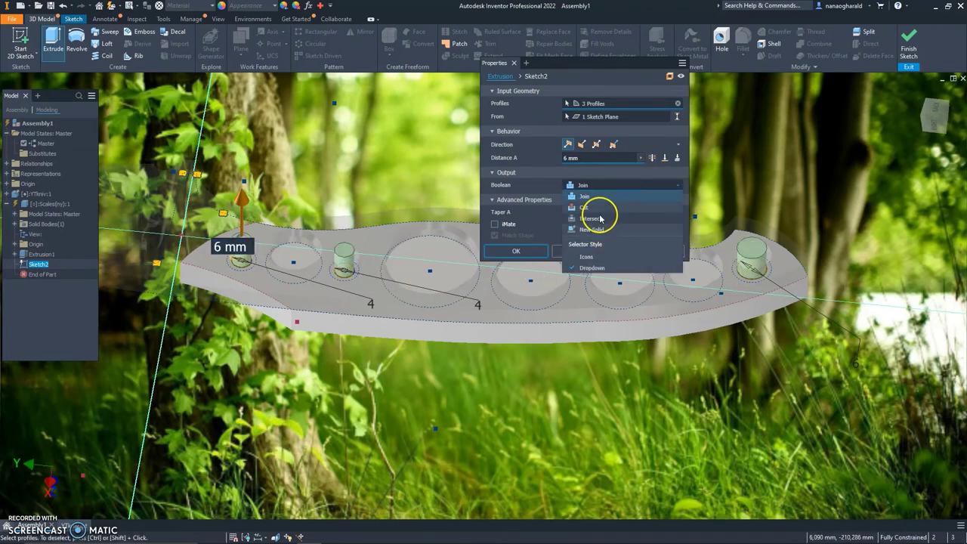
left_click(584, 207)
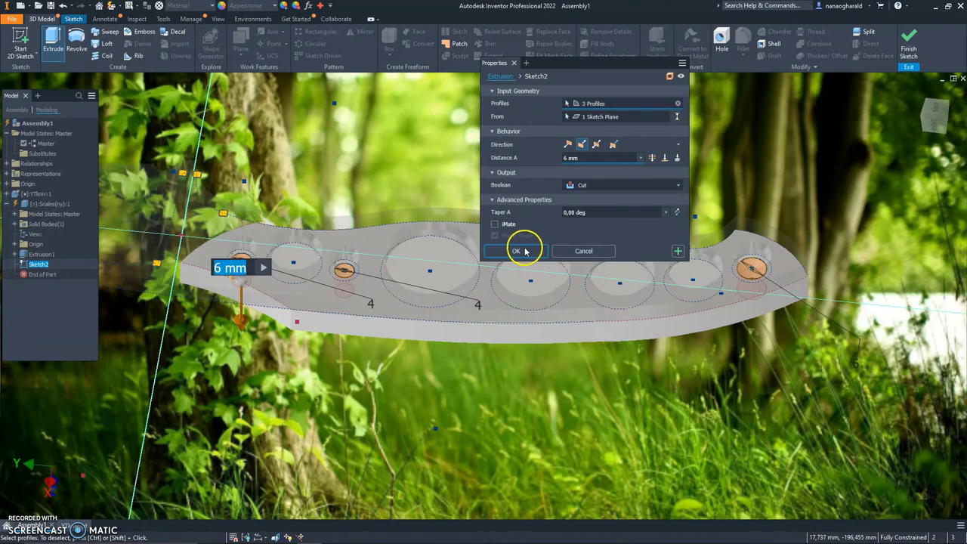
left_click(525, 251)
left_click_drag(902, 118, 951, 84)
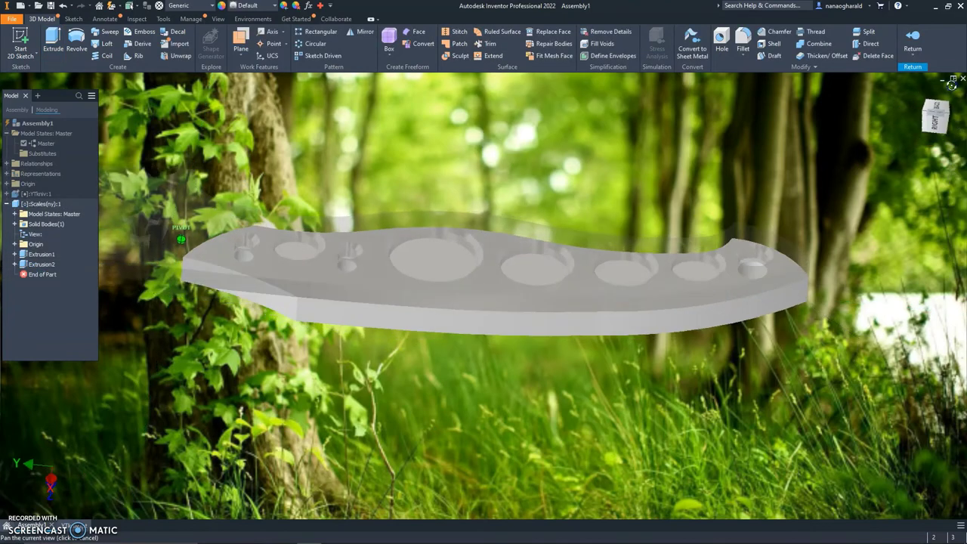
left_click(952, 82)
Step: Open the Scales part in its own window, rotated to lie horizontal
left_click(84, 416)
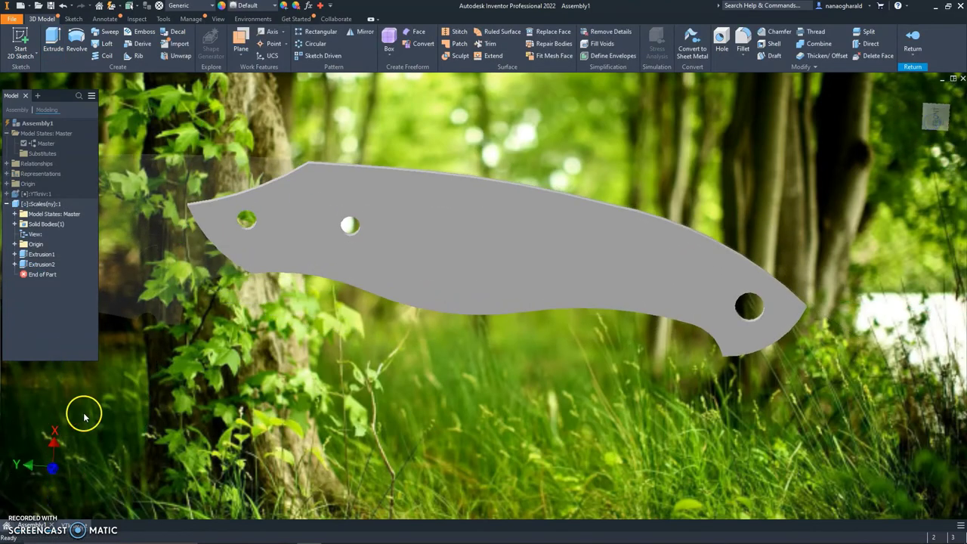
scroll(223, 310, "down", 3)
mouse_move(254, 310)
left_mouse_down()
mouse_move(352, 287)
mouse_move(469, 183)
mouse_move(340, 287)
left_mouse_up()
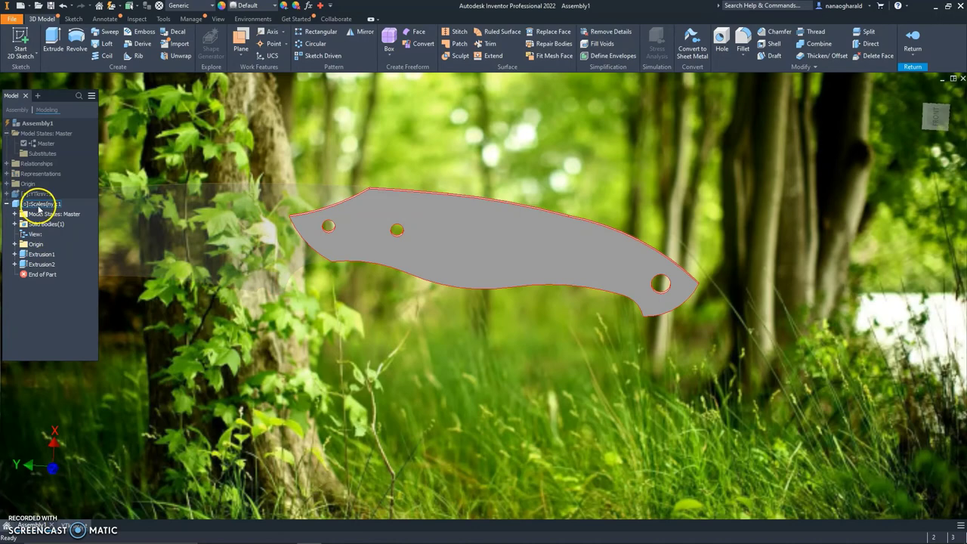
right_click(38, 210)
left_click(61, 225)
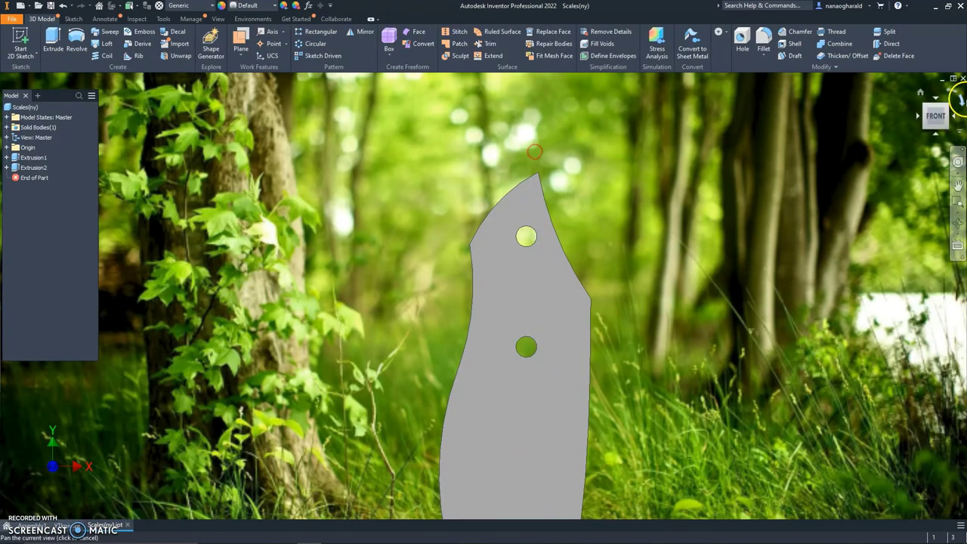
left_click(960, 99)
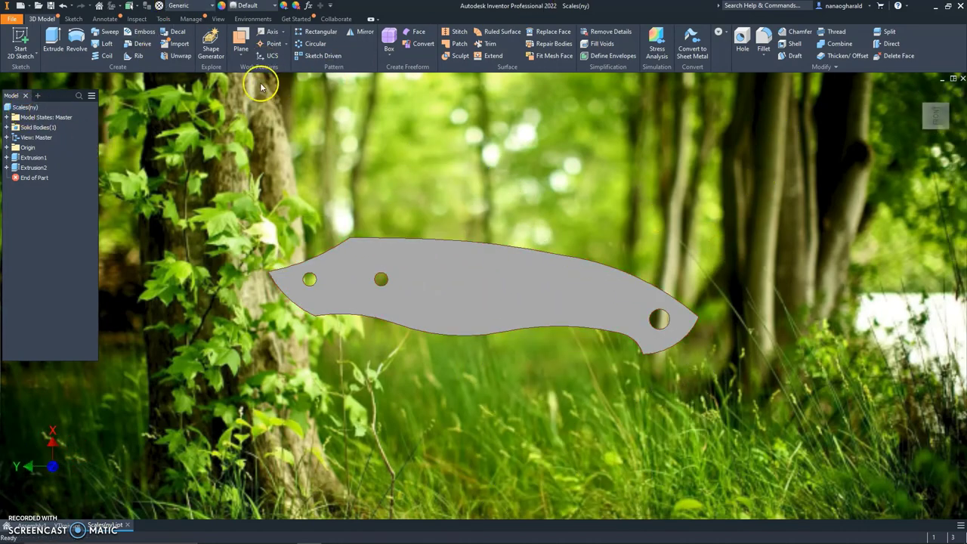
Step: Fillet the scale's 11 outline edges with a 5 mm radius
left_click(763, 41)
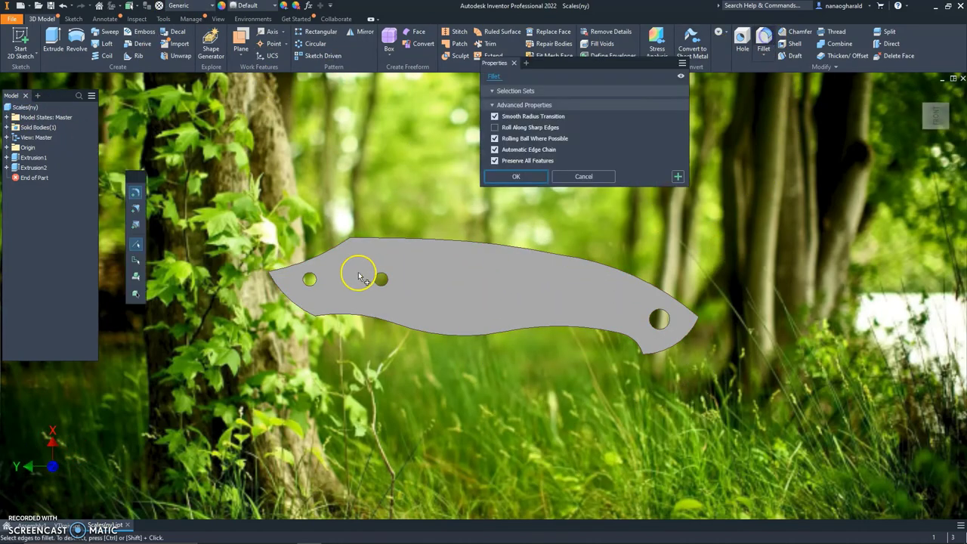
left_click(322, 258)
left_click(285, 302)
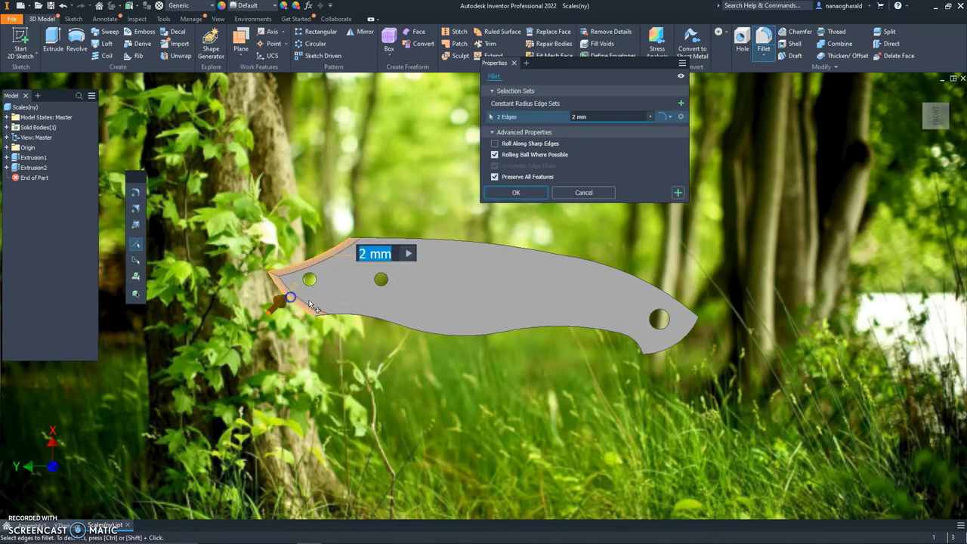
left_click(343, 322)
left_click(401, 242)
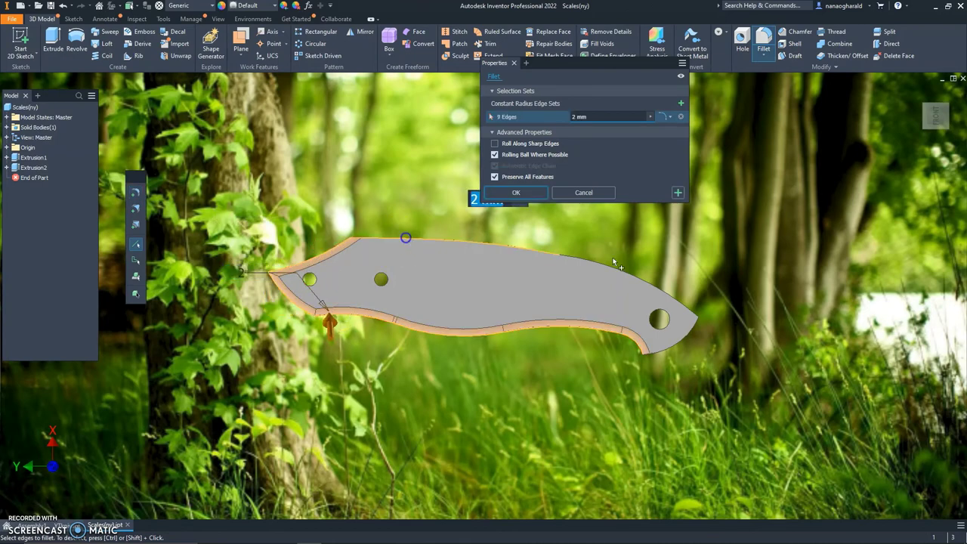
left_click(641, 281)
left_click(685, 323)
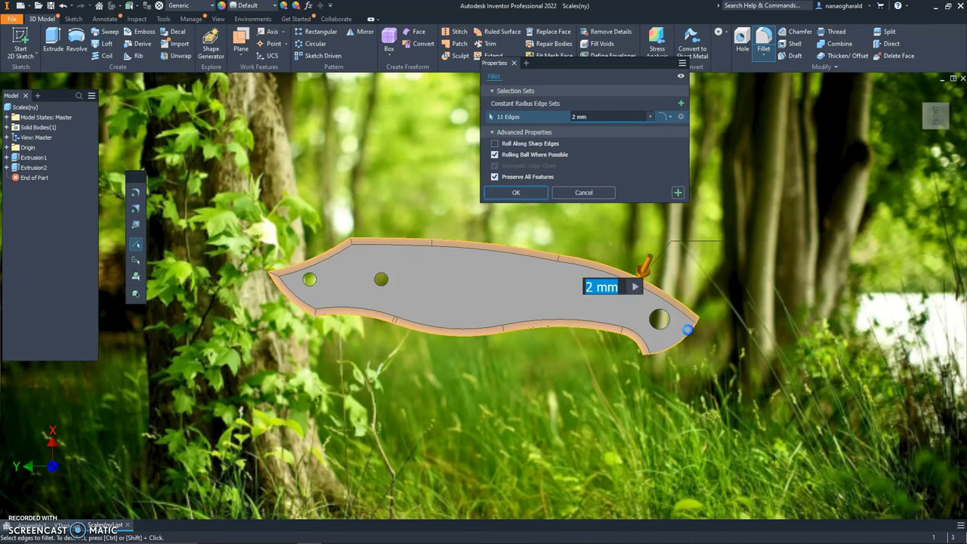
left_click(568, 340)
left_click(596, 117)
type("5")
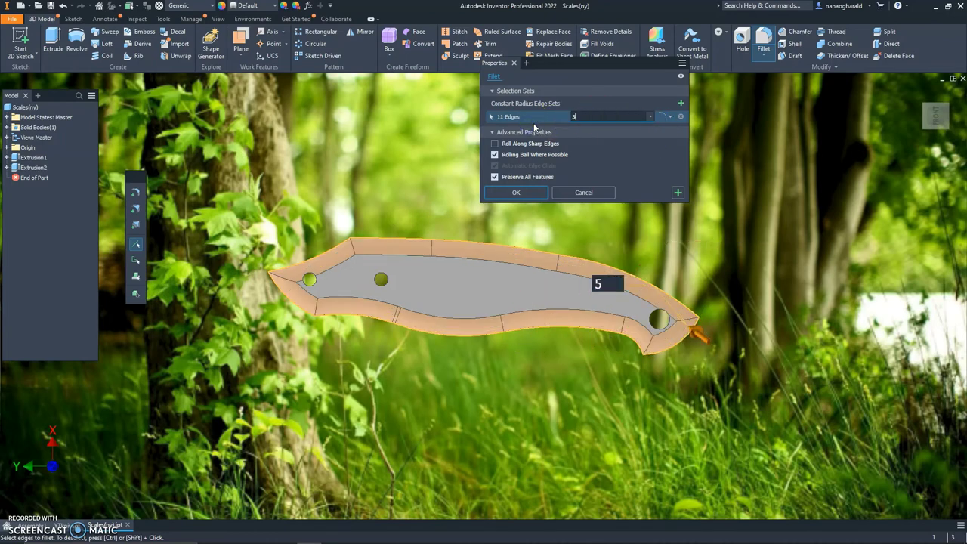
left_click(529, 197)
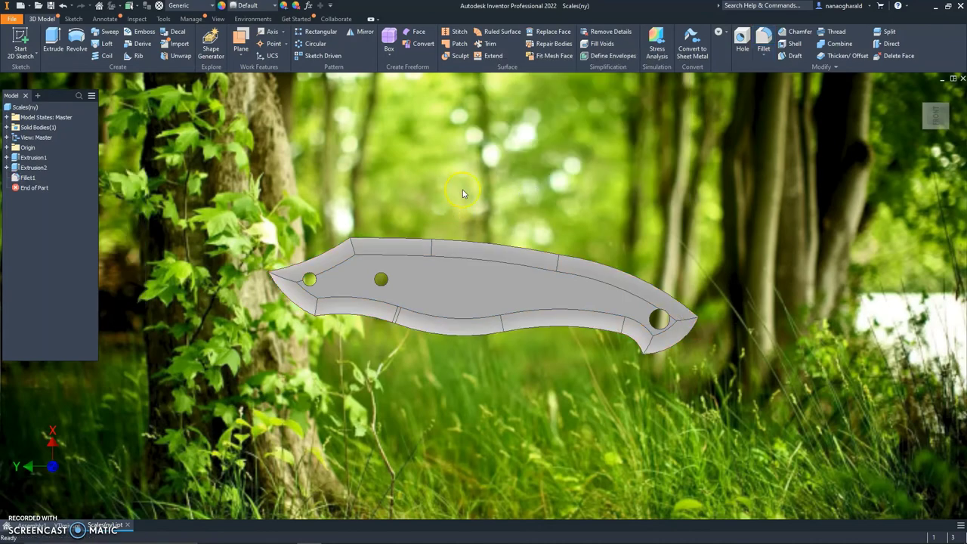
middle_click_drag(459, 194, 533, 153, "shift")
Step: Give the scale body the Blue - Wall Paint - Glossy appearance
left_click(437, 199)
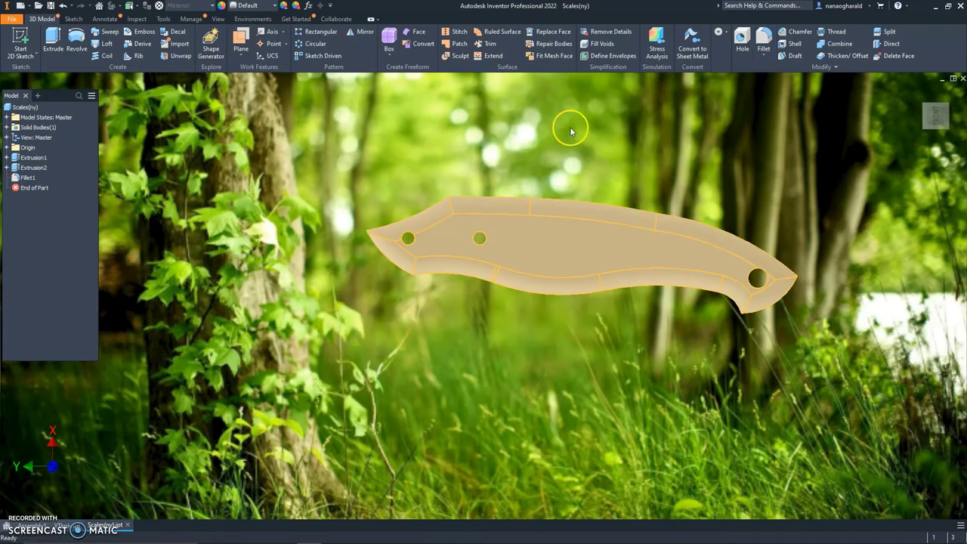
left_click(275, 7)
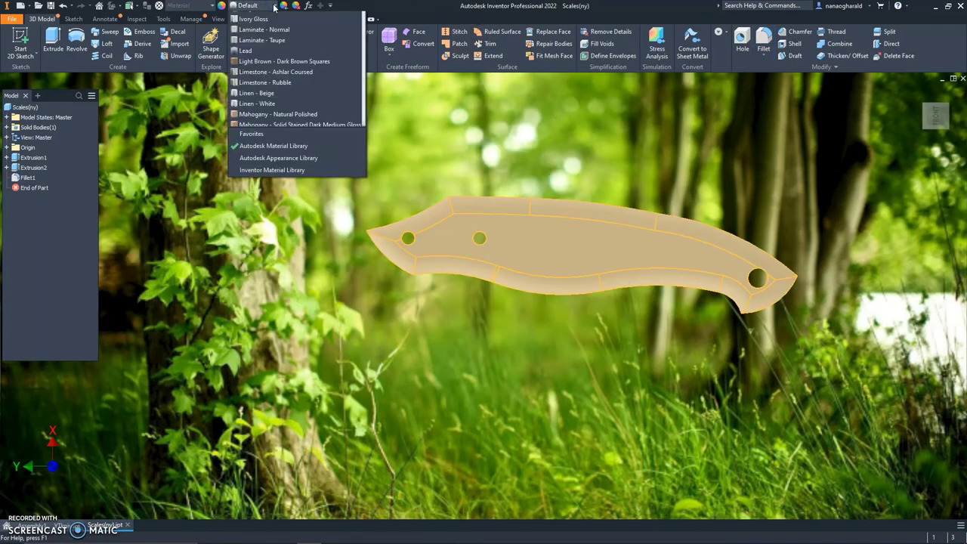
scroll(274, 192, "up", 10)
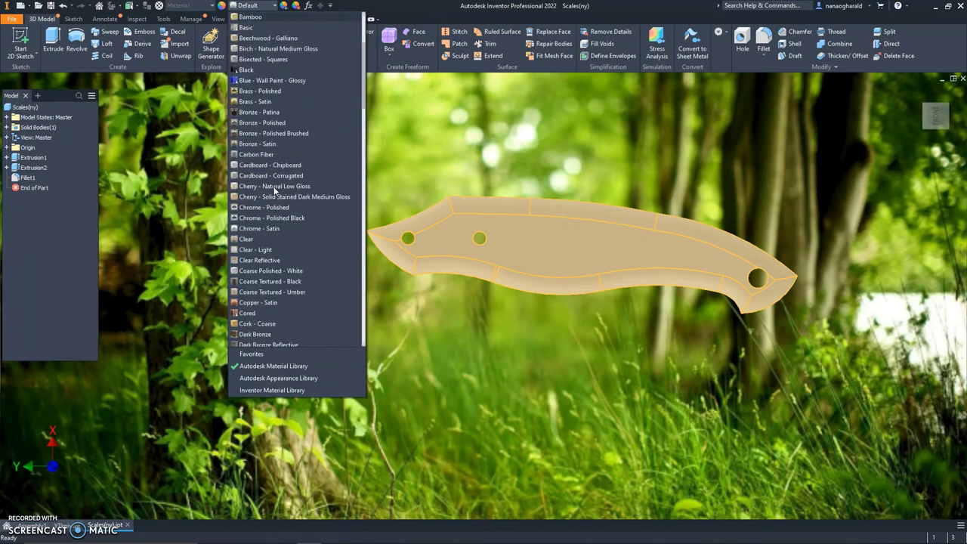
left_click(255, 82)
left_click(392, 148)
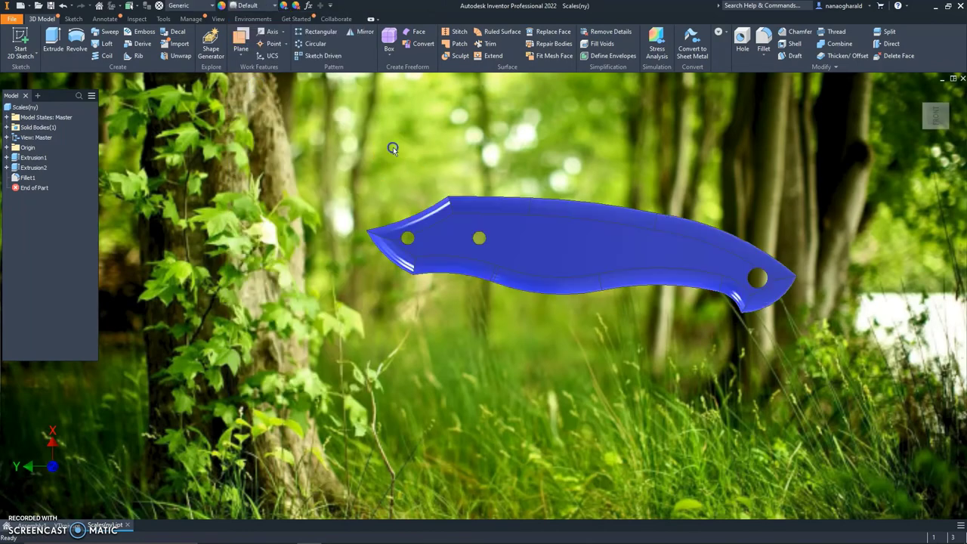
middle_click_drag(668, 186, 600, 220)
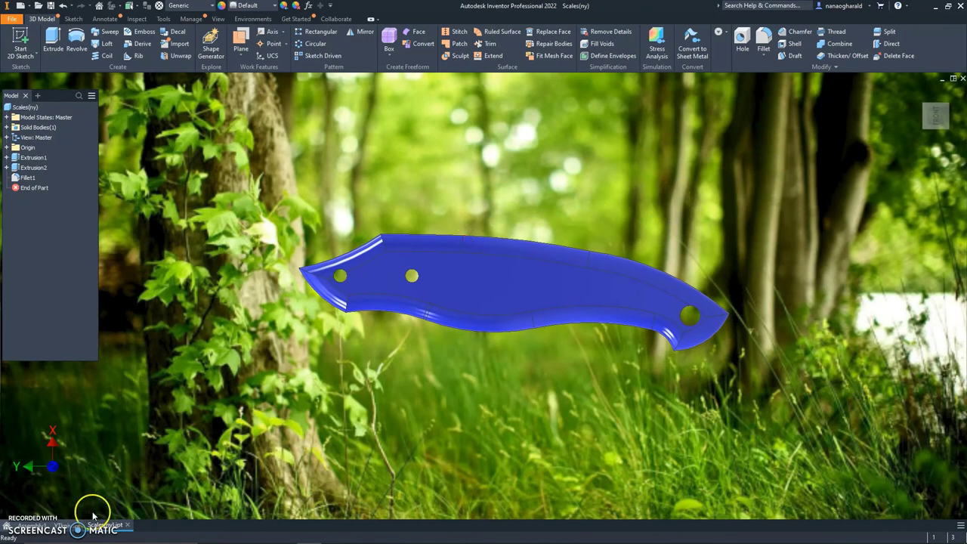
middle_click_drag(161, 355, 203, 353)
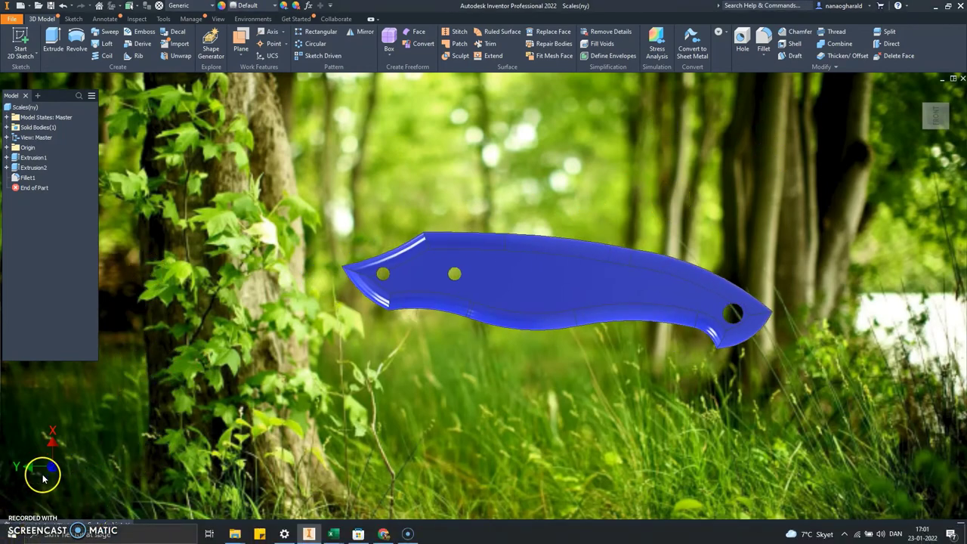
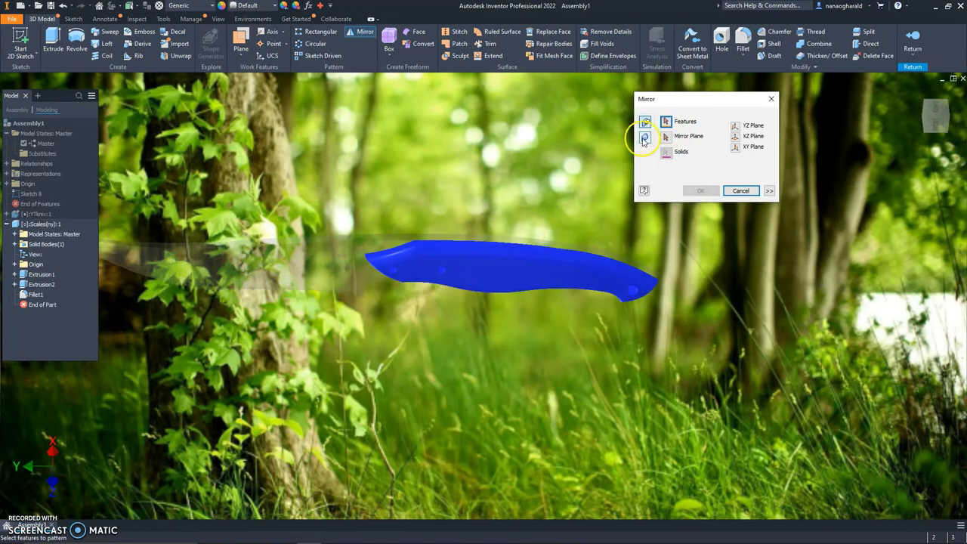
Step: Start picking the blue scale's features to mirror and turn the view around the scale
left_click(513, 264)
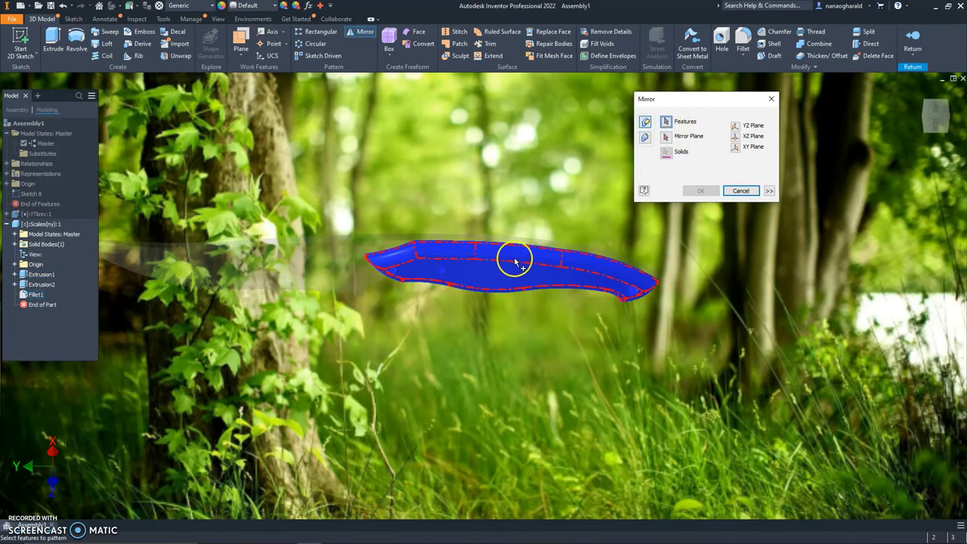
left_click(46, 281)
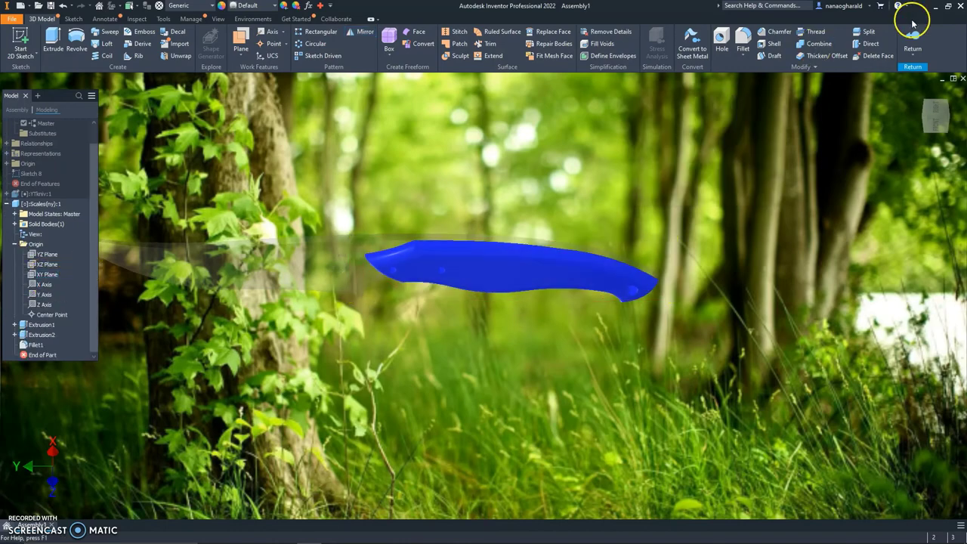
left_click(935, 114)
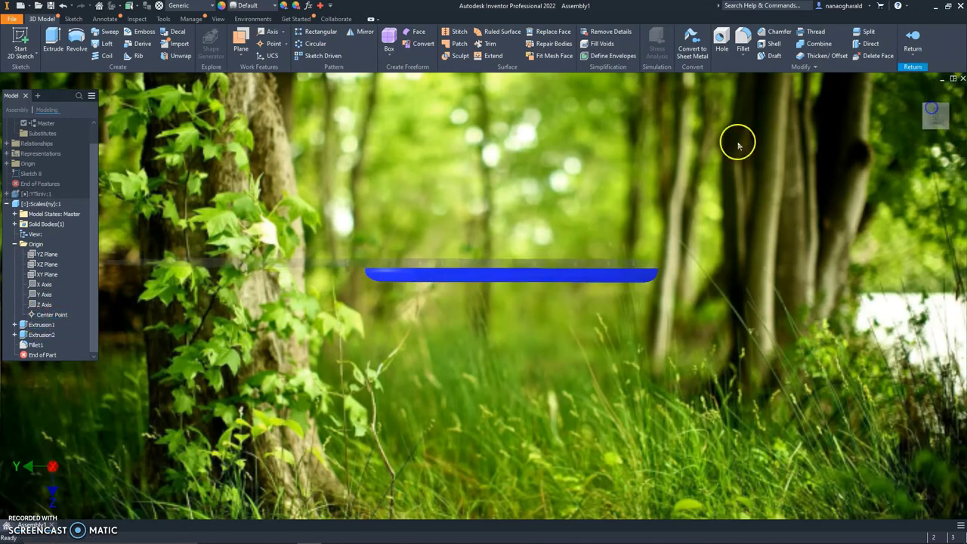
left_click(937, 114)
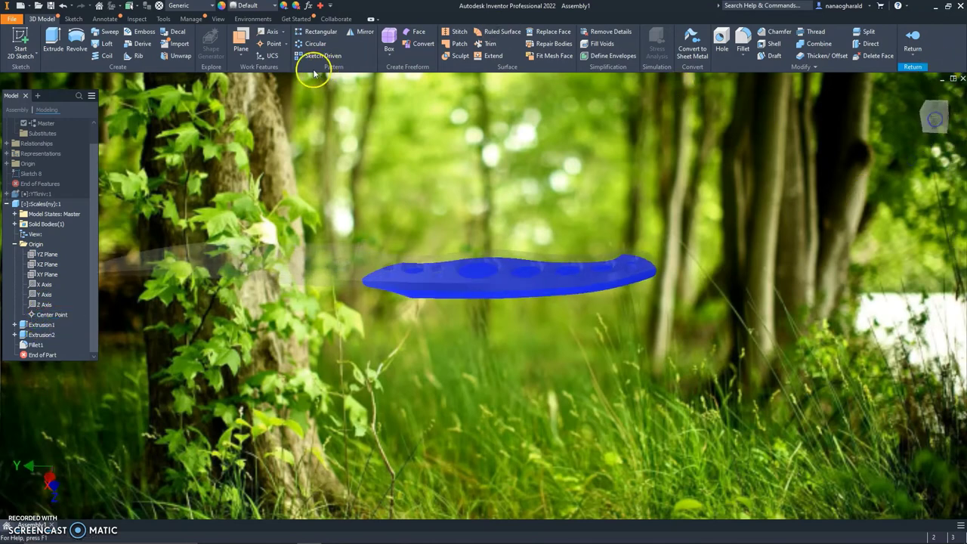
Step: Create a work plane offset 0 mm from the scale's flat face, viewed from the top
left_click(240, 41)
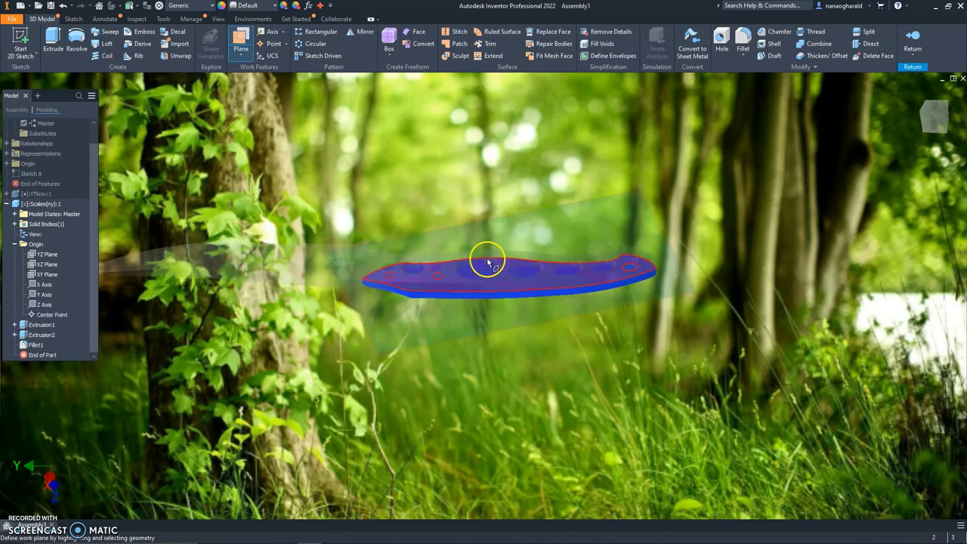
left_click(489, 280)
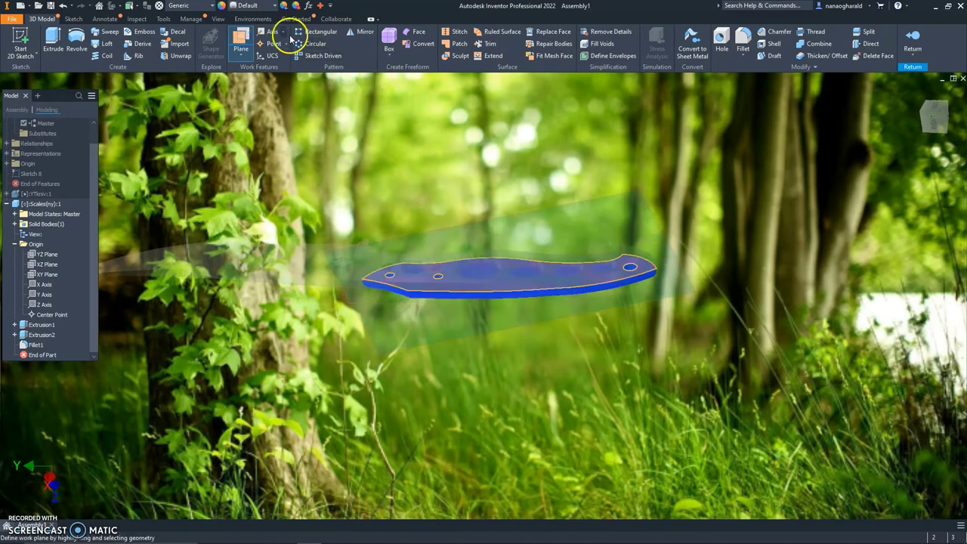
left_click(240, 54)
left_click(268, 96)
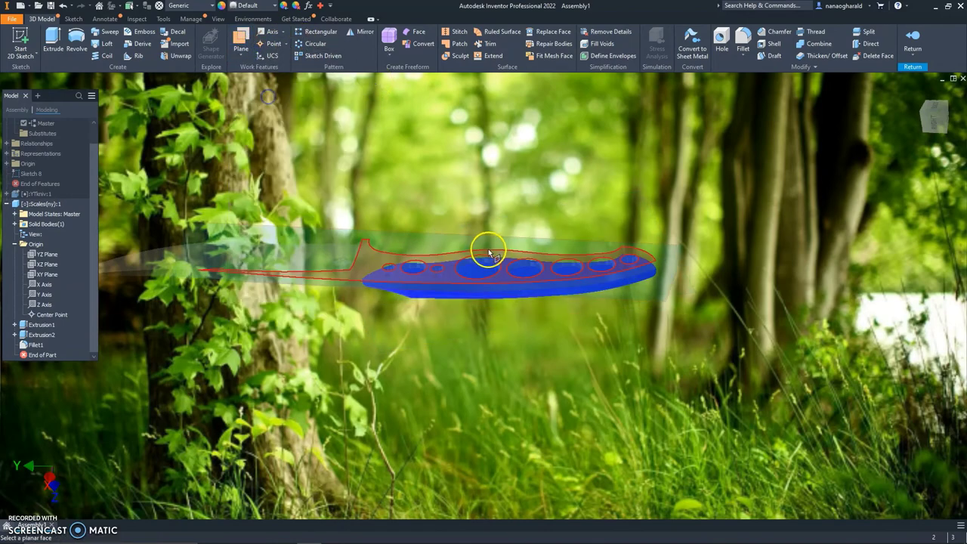
left_click(482, 279)
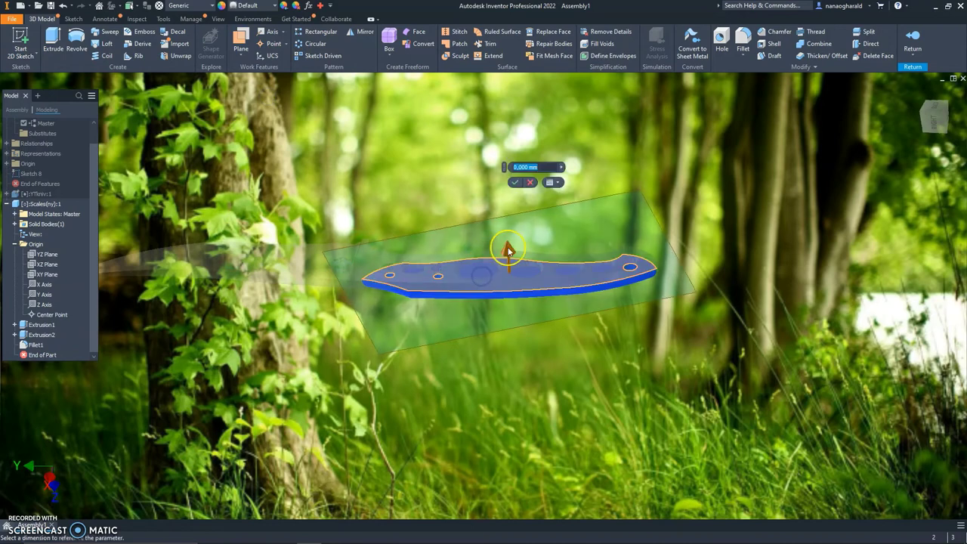
key("Return")
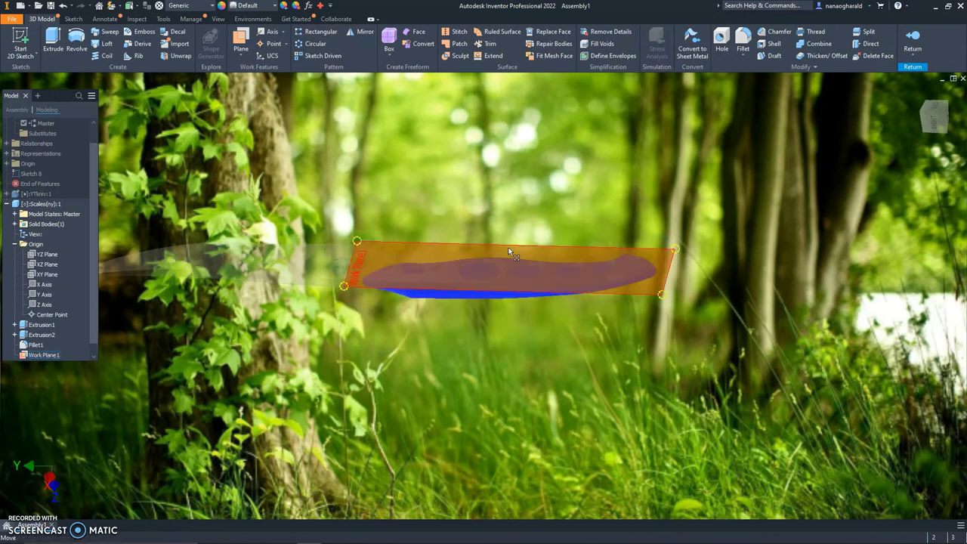
left_click(944, 141)
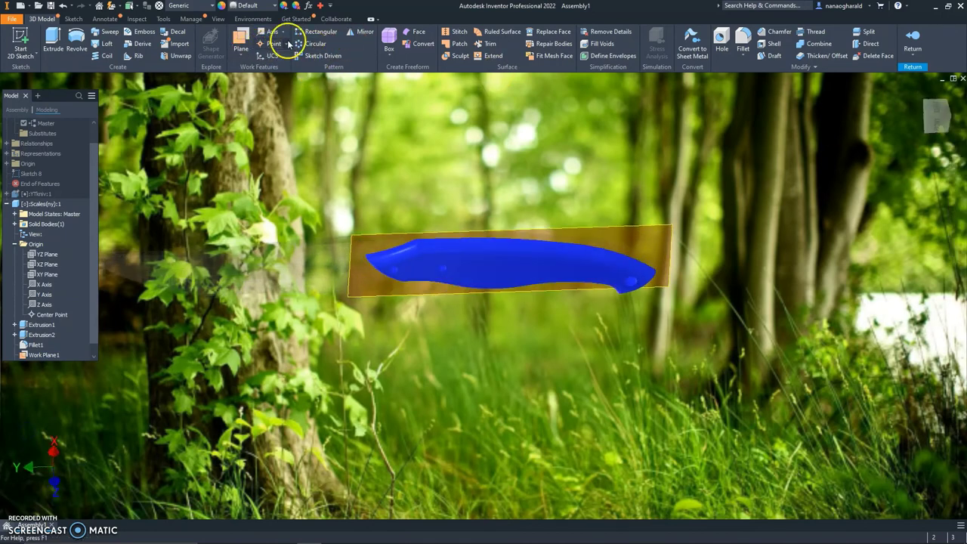
Step: Mirror Extrusion1, Extrusion2 and Fillet1 across Work Plane1, then orbit to see both scales
left_click(361, 32)
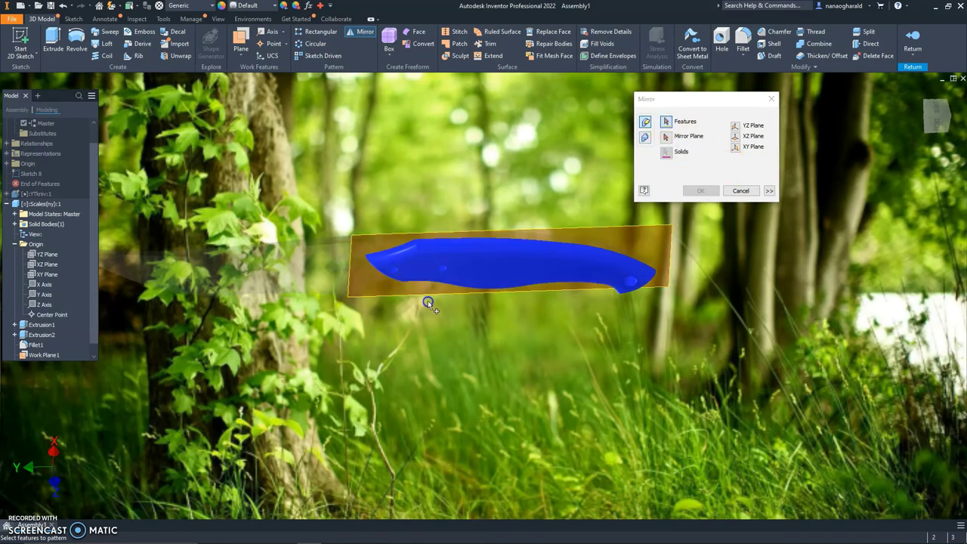
left_click(519, 272)
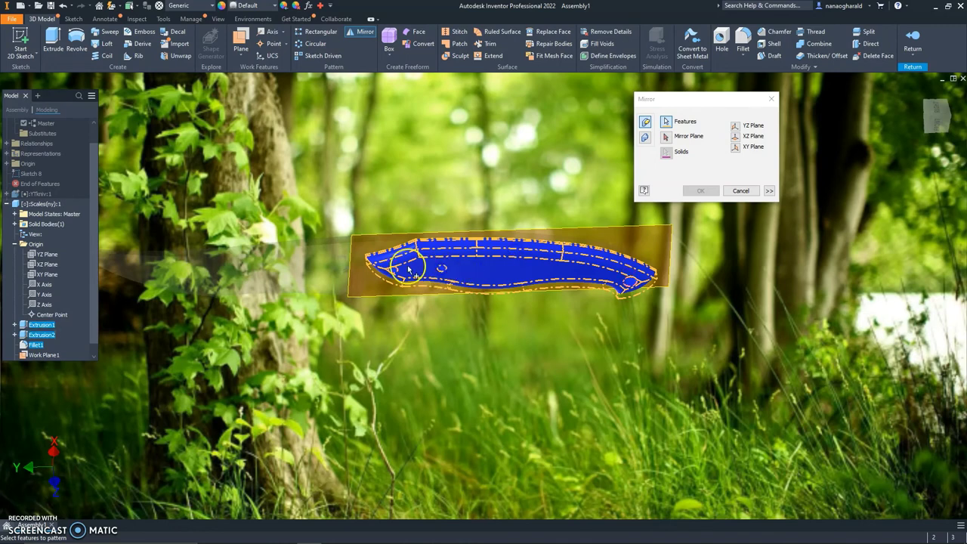
left_click(563, 266)
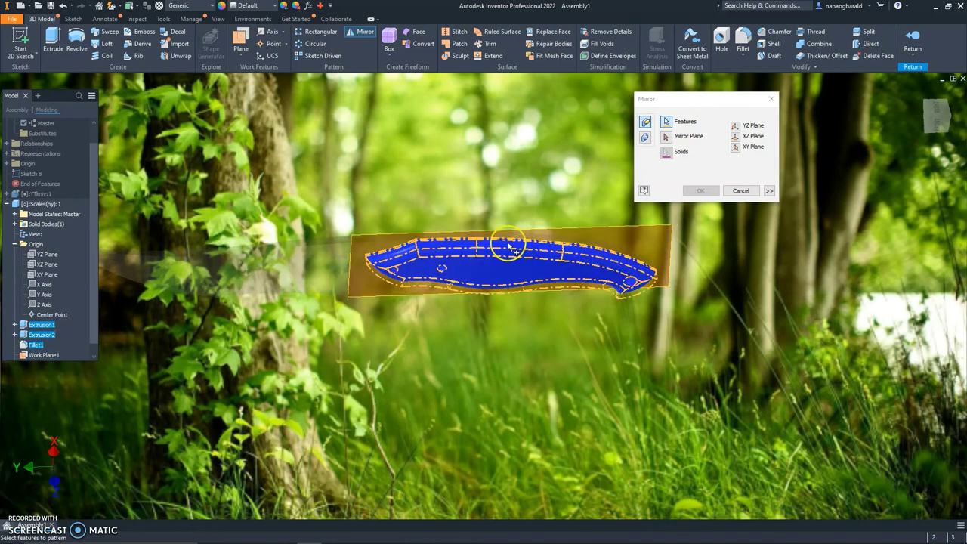
left_click(666, 137)
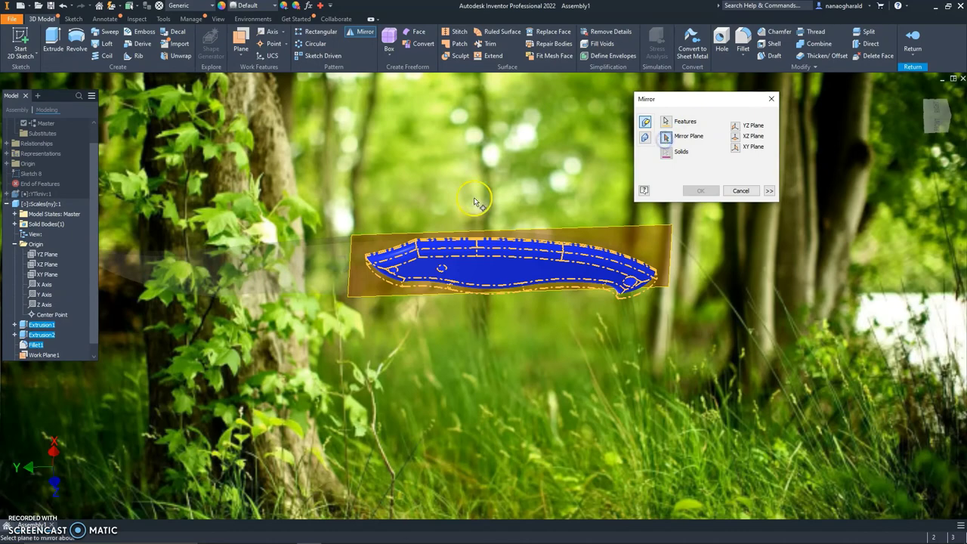
left_click(380, 238)
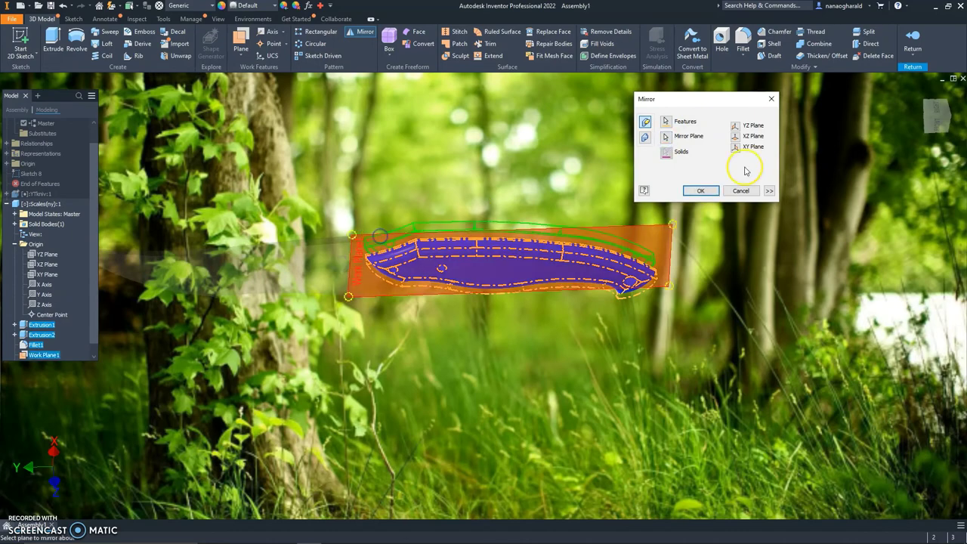
left_click(702, 195)
left_click(930, 190)
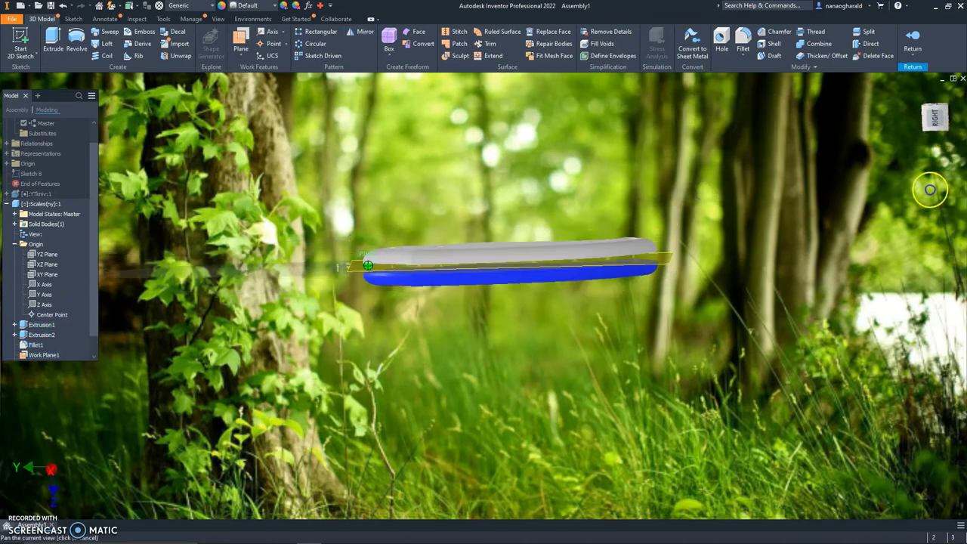
mouse_move(930, 190)
middle_mouse_down("shift")
mouse_move(958, 419)
mouse_move(92, 110)
middle_mouse_up("shift")
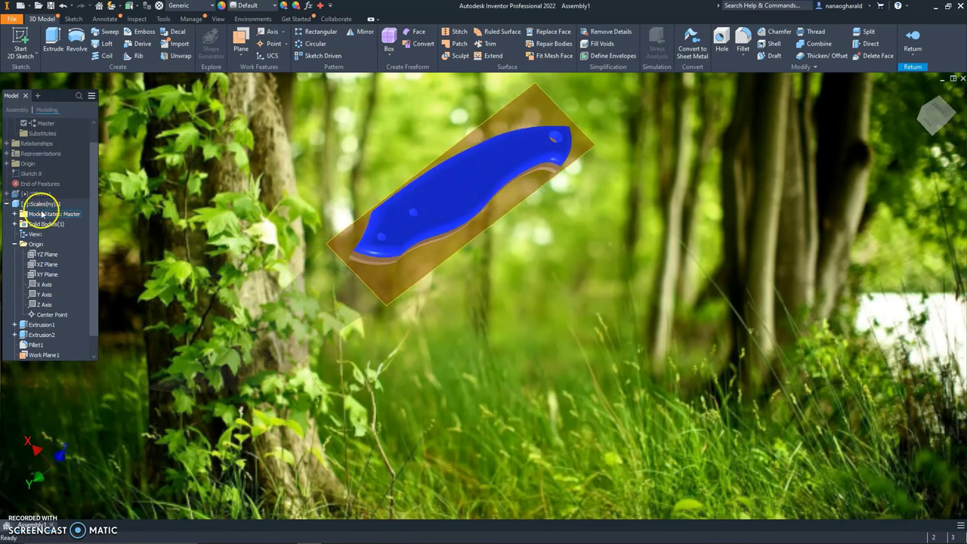
Step: Open the Scales(ny) part in its own window
left_click(35, 204)
scroll(35, 203, "down", 1)
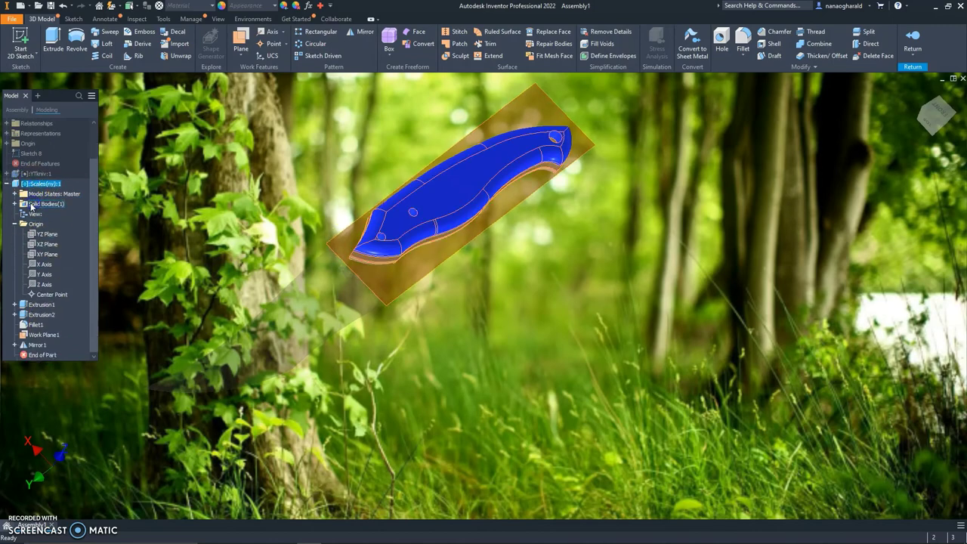
right_click(38, 184)
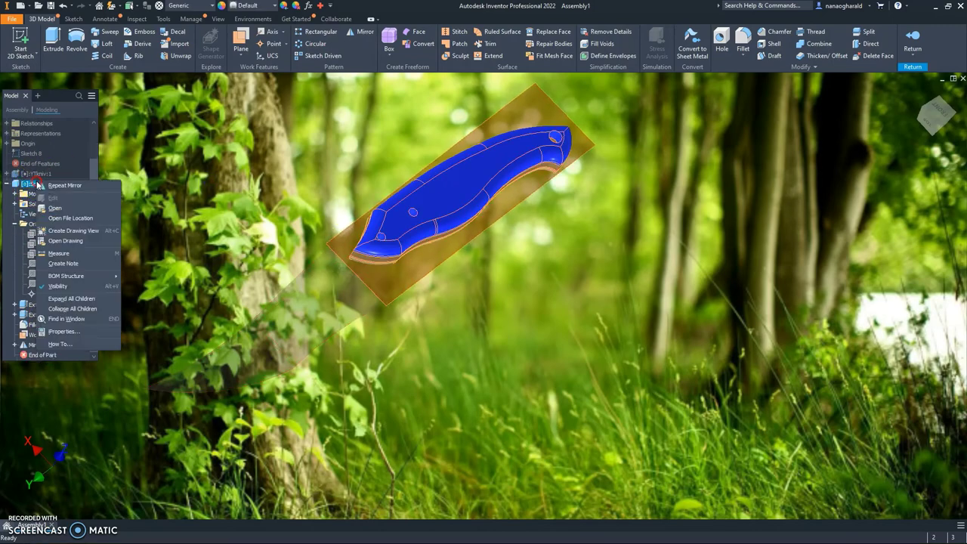
left_click(68, 208)
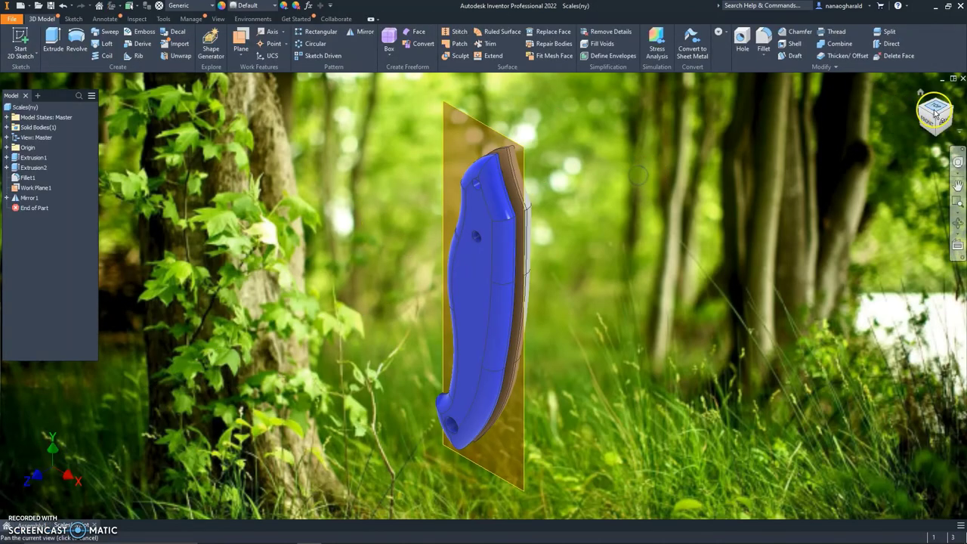
Step: Apply Anodized - Red to all scale bodies, then return to Assembly1
middle_click_drag(887, 91, 739, 183, "shift")
left_click_drag(279, 130, 785, 520)
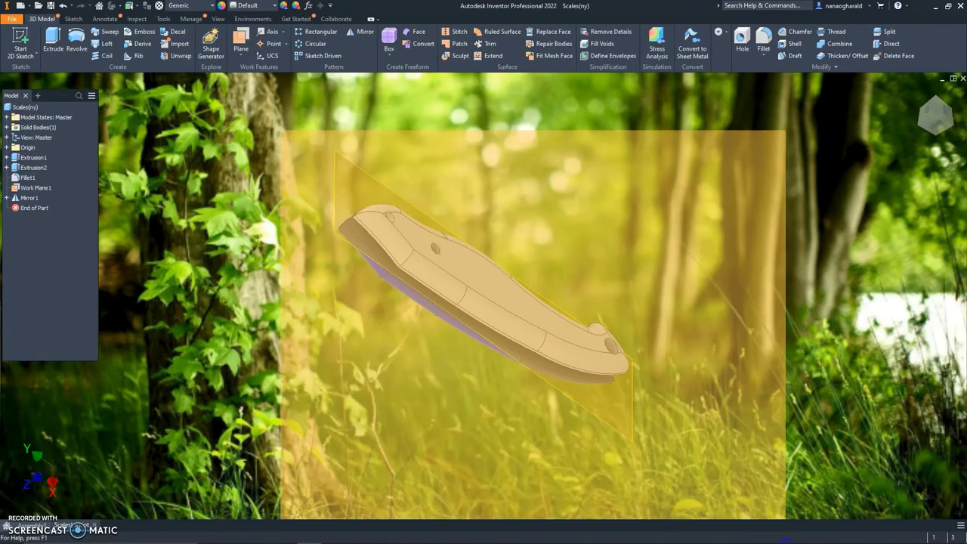
left_click(274, 6)
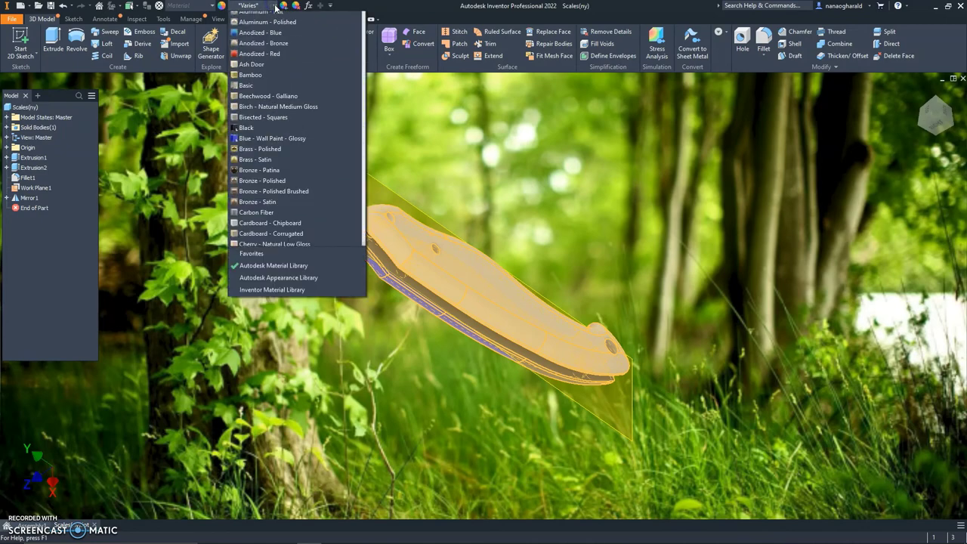
left_click(259, 158)
left_click(291, 165)
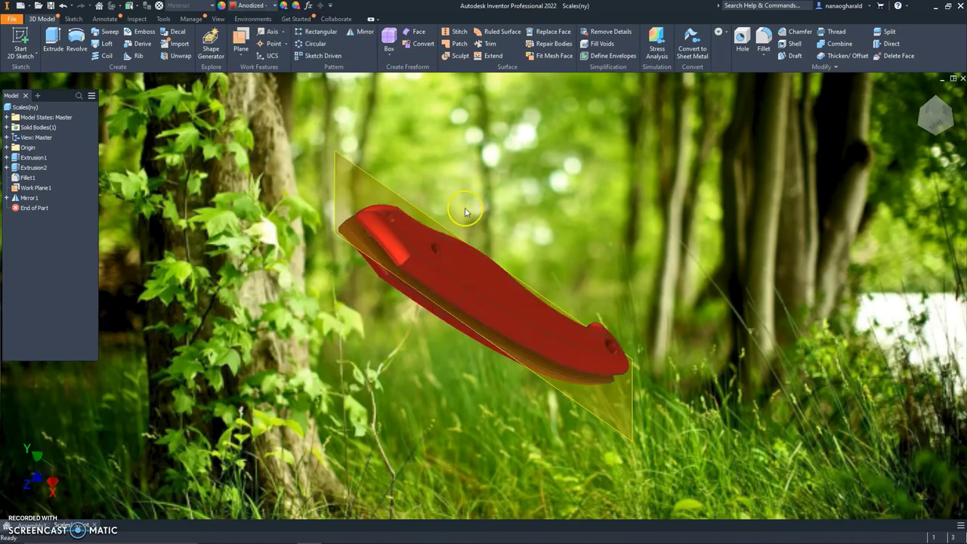
mouse_move(953, 162)
middle_mouse_down("shift")
mouse_move(857, 296)
mouse_move(954, 342)
middle_mouse_up("shift")
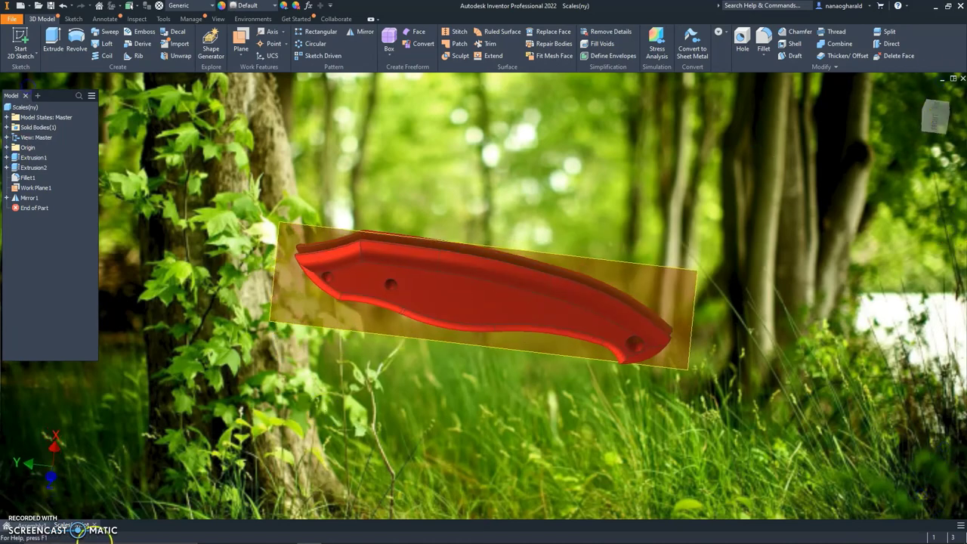
left_click(30, 524)
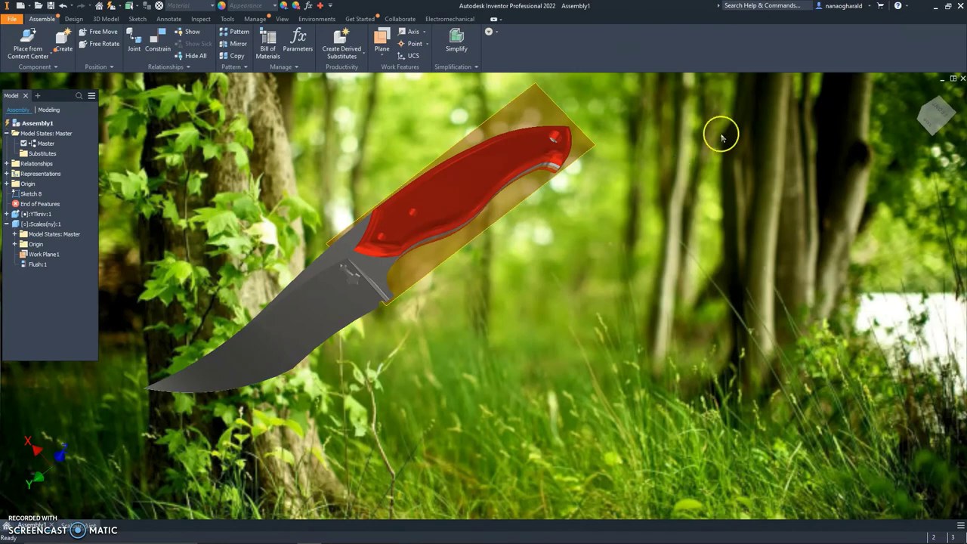
Step: Create a new in-place 'pens' part on the knife plane and start a sketch on it
left_click(934, 117)
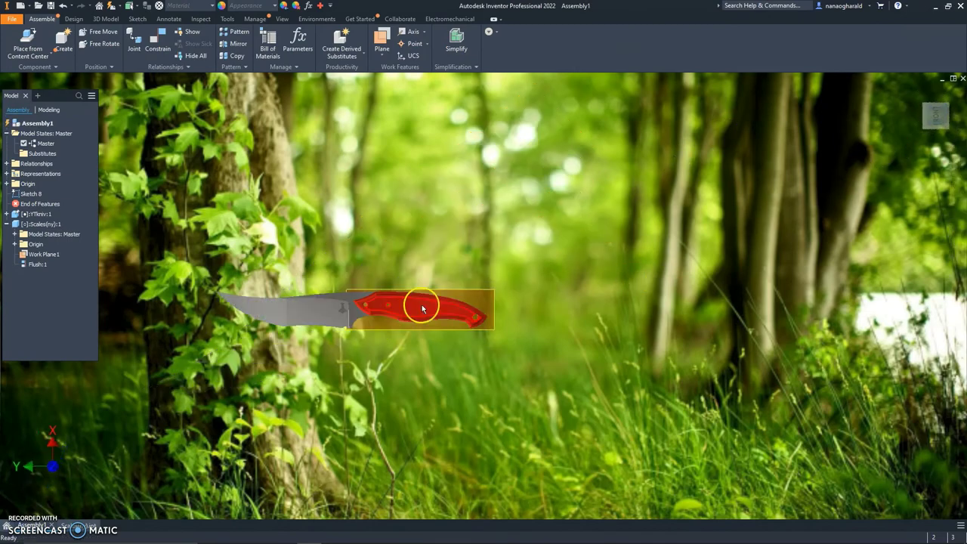
scroll(423, 308, "up", 3)
scroll(540, 255, "up", 3)
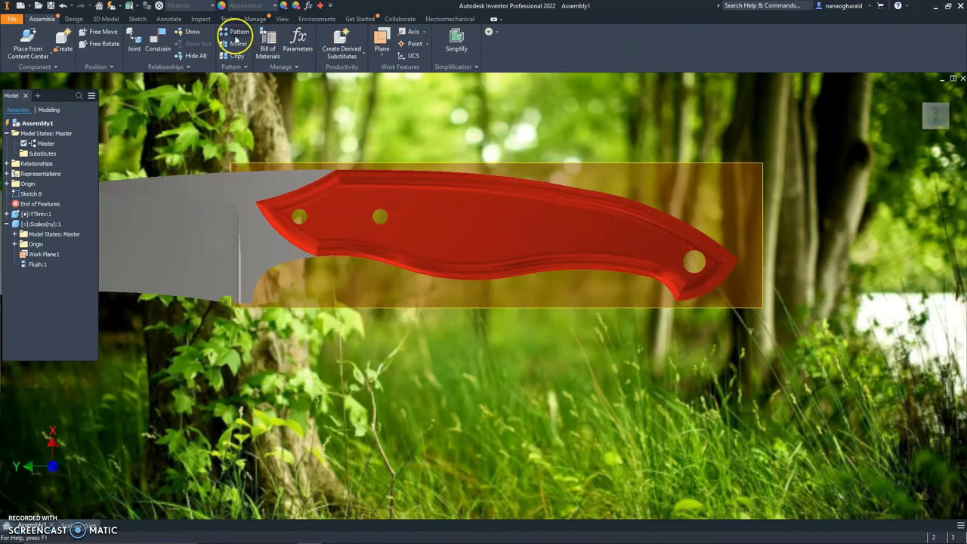
left_click(60, 47)
type("pens")
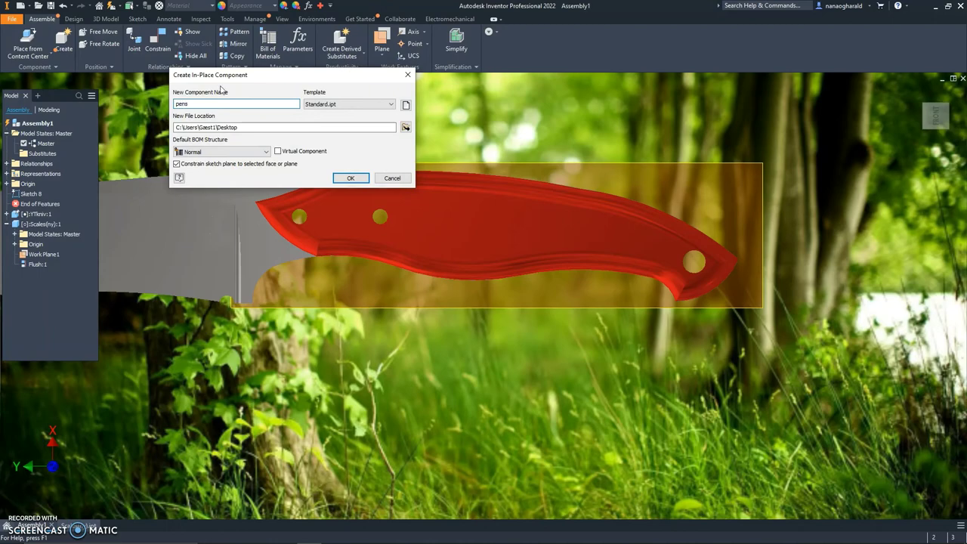
left_click(347, 177)
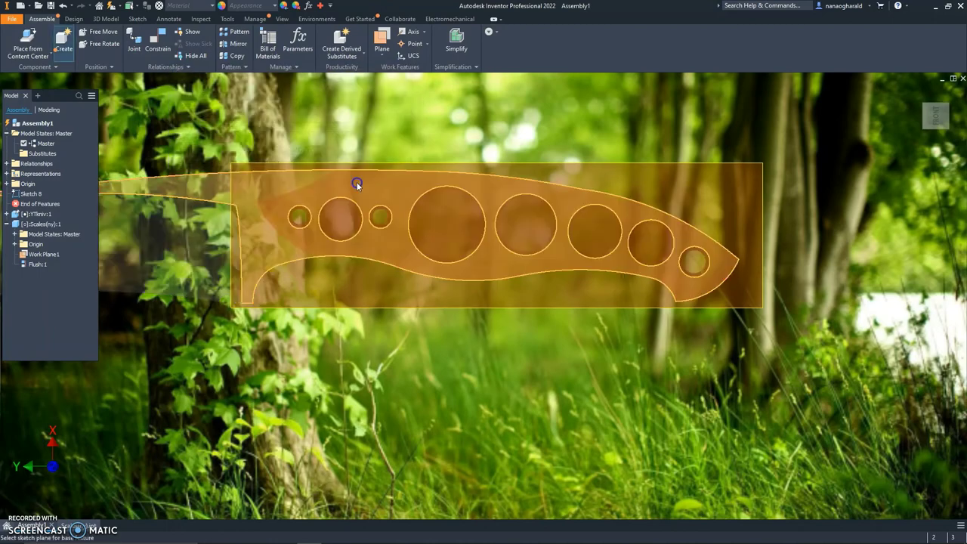
left_click(356, 182)
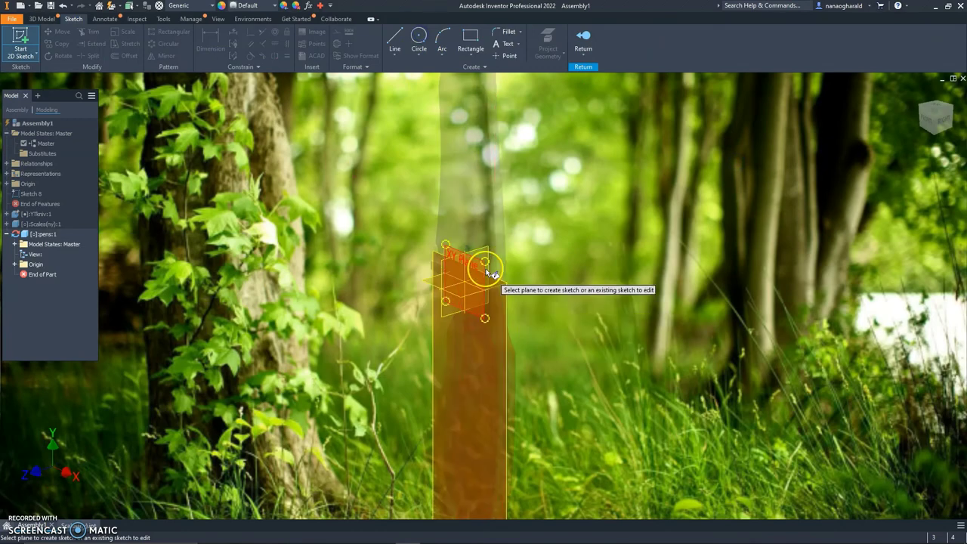
left_click(489, 272)
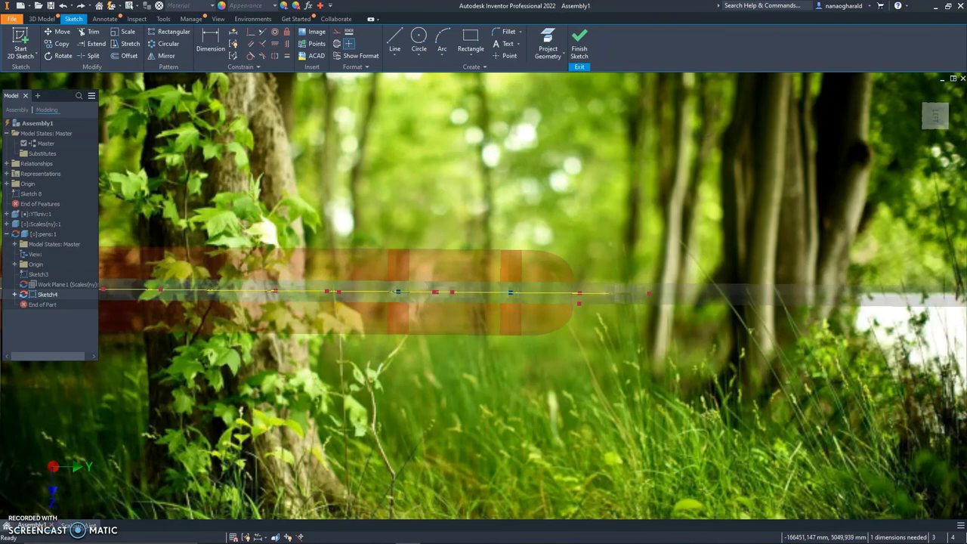
Step: Frame the two-circle pin sketch and switch to the 3D Model tools
mouse_move(483, 295)
middle_mouse_down("shift")
mouse_move(499, 243)
mouse_move(818, 243)
mouse_move(744, 185)
middle_mouse_up("shift")
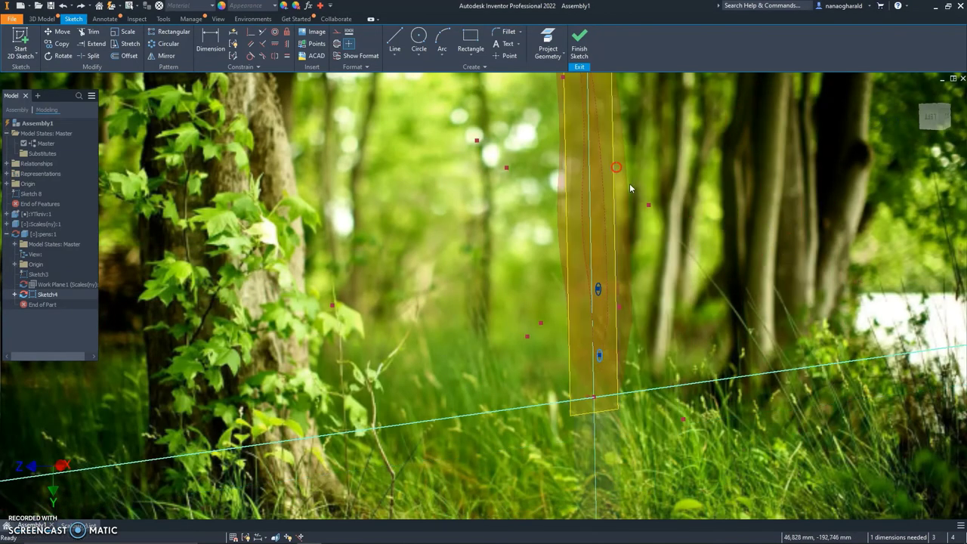
left_click_drag(933, 115, 894, 115)
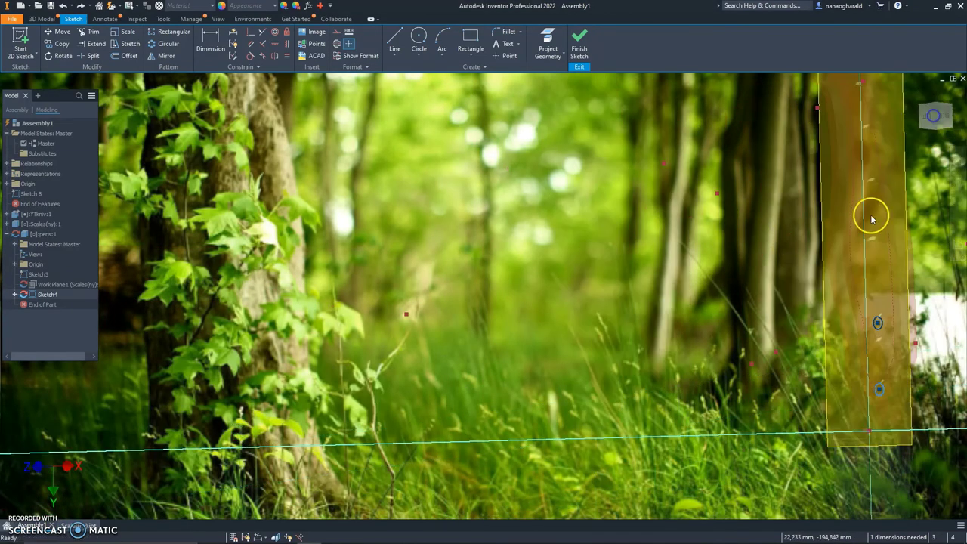
left_click_drag(869, 216, 276, 39)
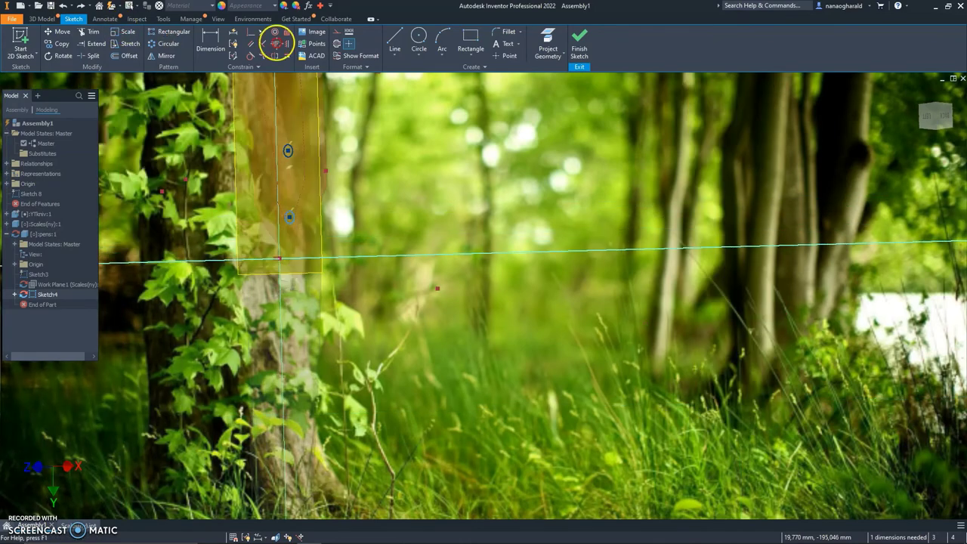
left_click(31, 63)
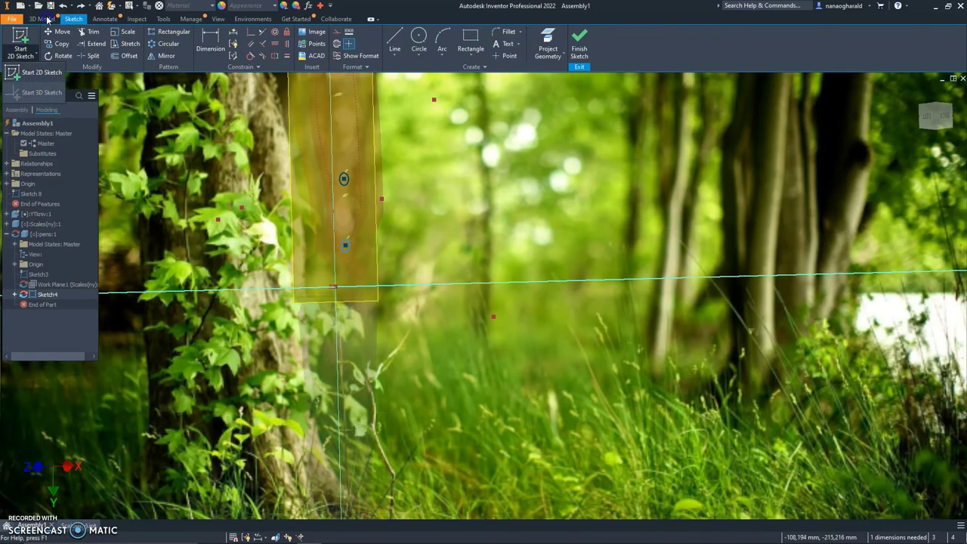
left_click(42, 19)
Step: Extrude both pin circles 16 mm in the Symmetric direction into solid pins
left_click(53, 38)
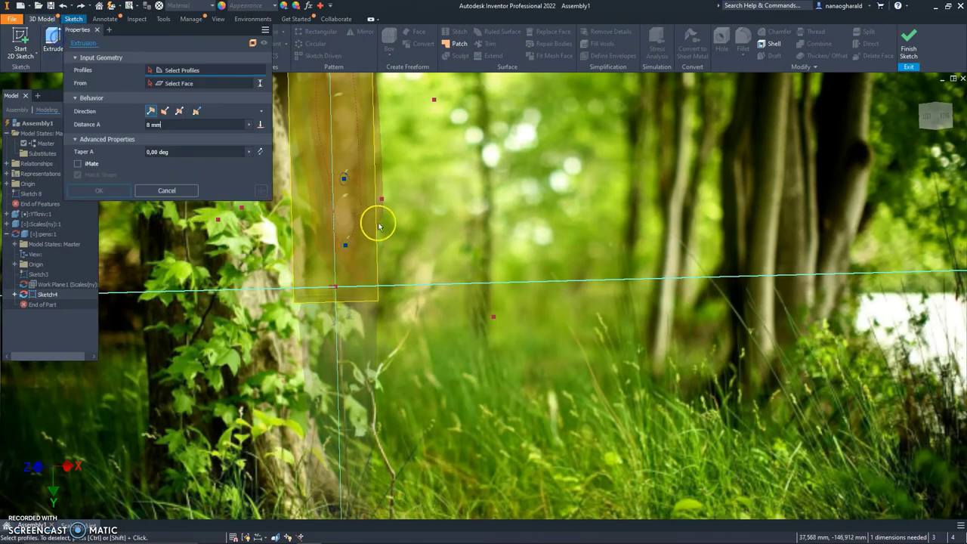
left_click(345, 248)
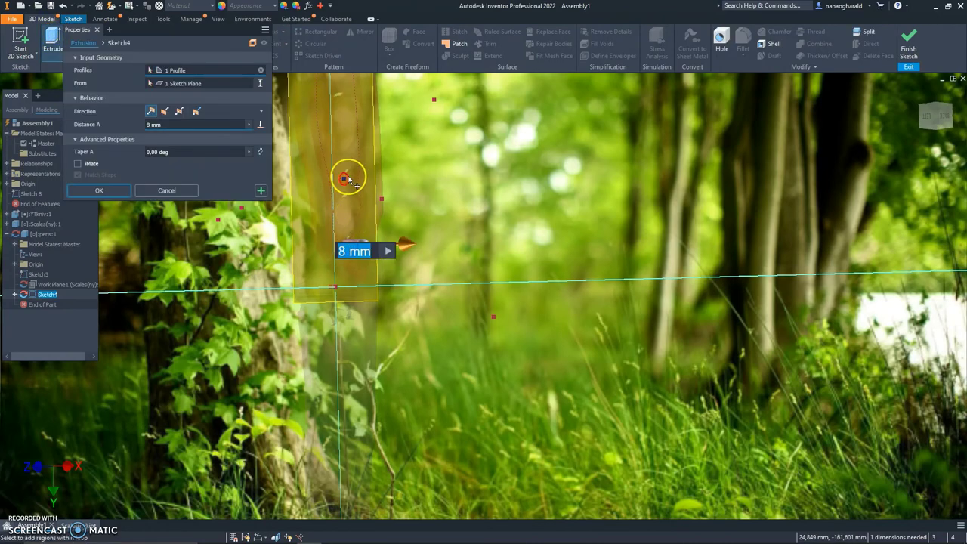
left_click(346, 179)
mouse_move(935, 115)
left_click_drag(926, 112, 872, 176)
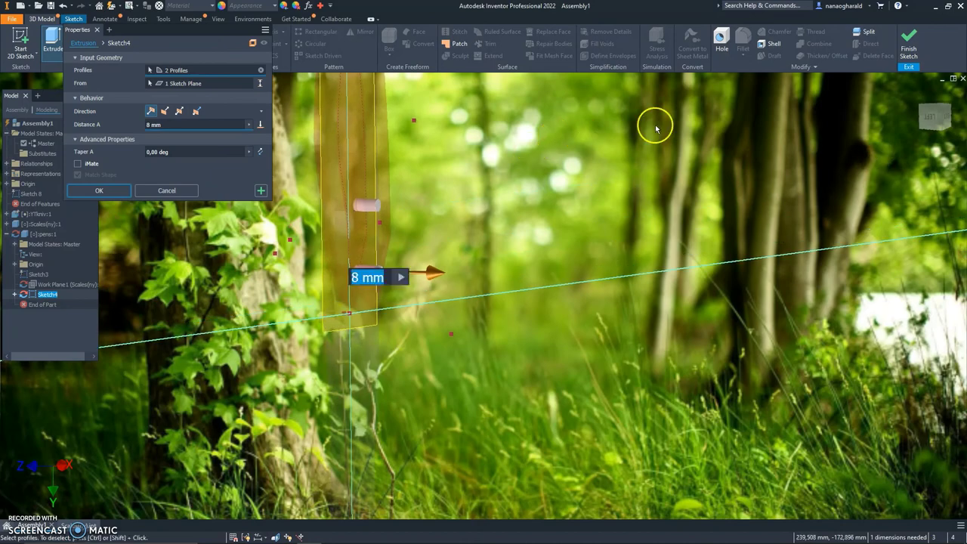
middle_click_drag(841, 139, 831, 162)
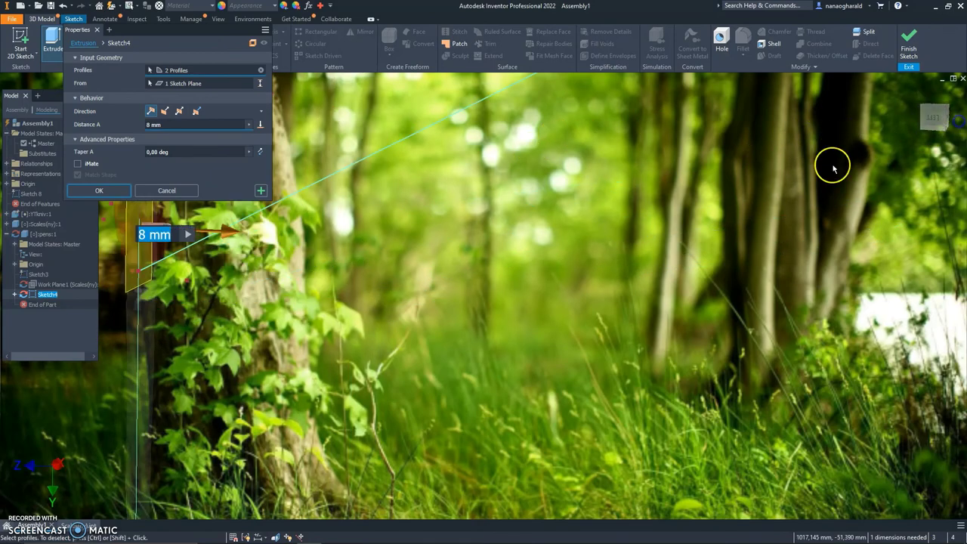
left_click(935, 118)
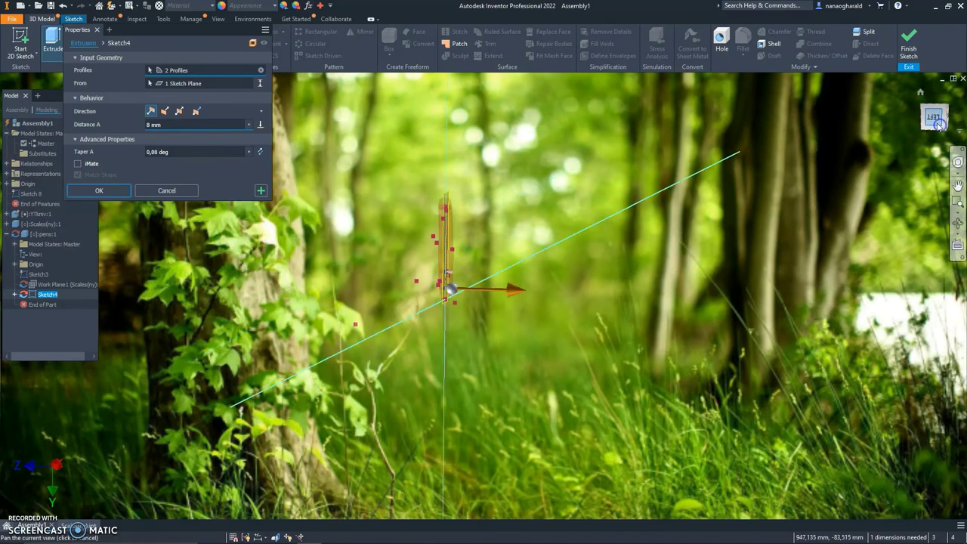
mouse_move(658, 264)
middle_mouse_down("shift")
mouse_move(655, 315)
mouse_move(599, 230)
middle_mouse_up("shift")
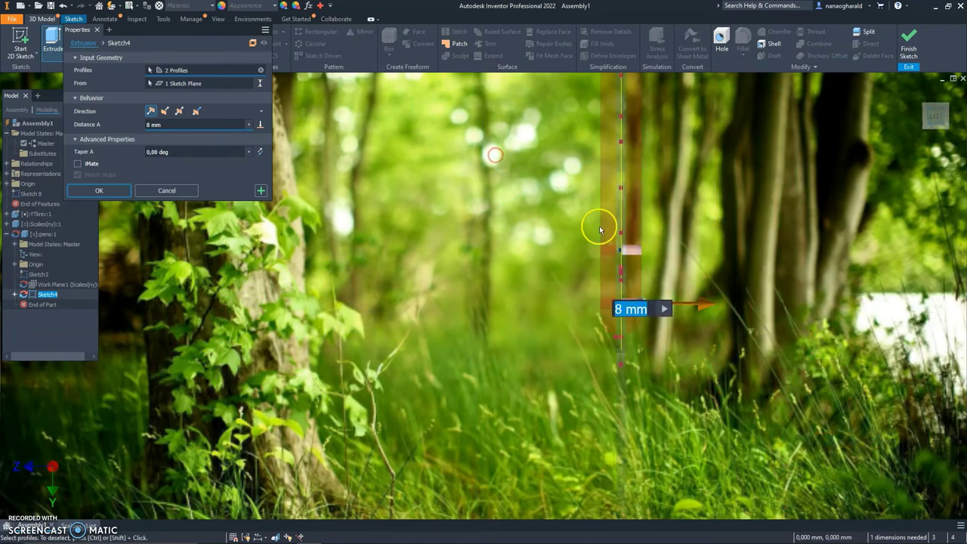
left_click(179, 112)
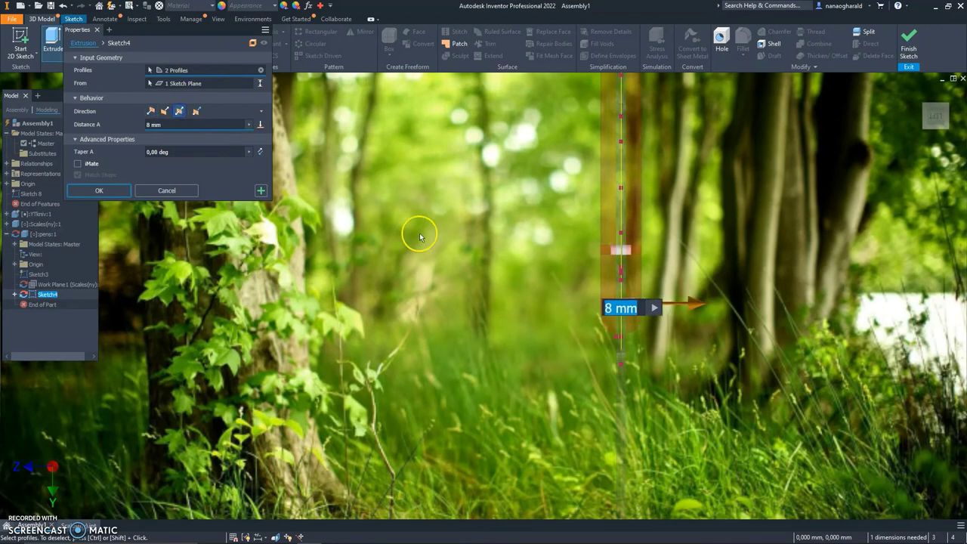
scroll(600, 313, "up", 2)
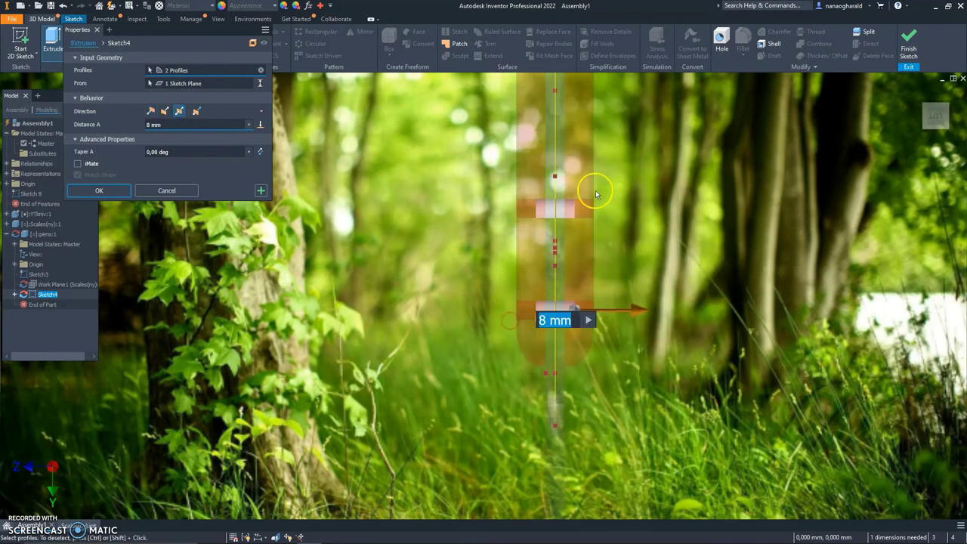
left_click_drag(169, 127, 105, 124)
type("16")
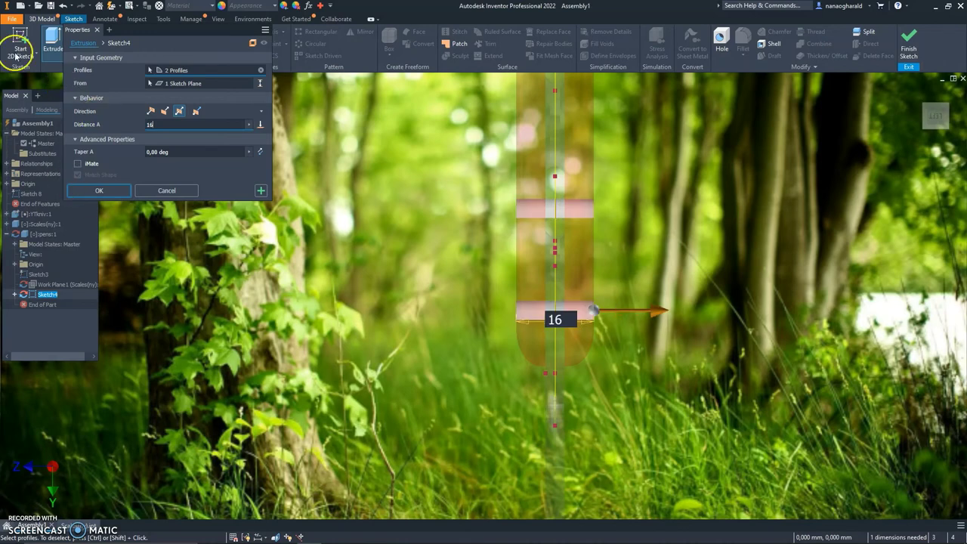
left_click(99, 191)
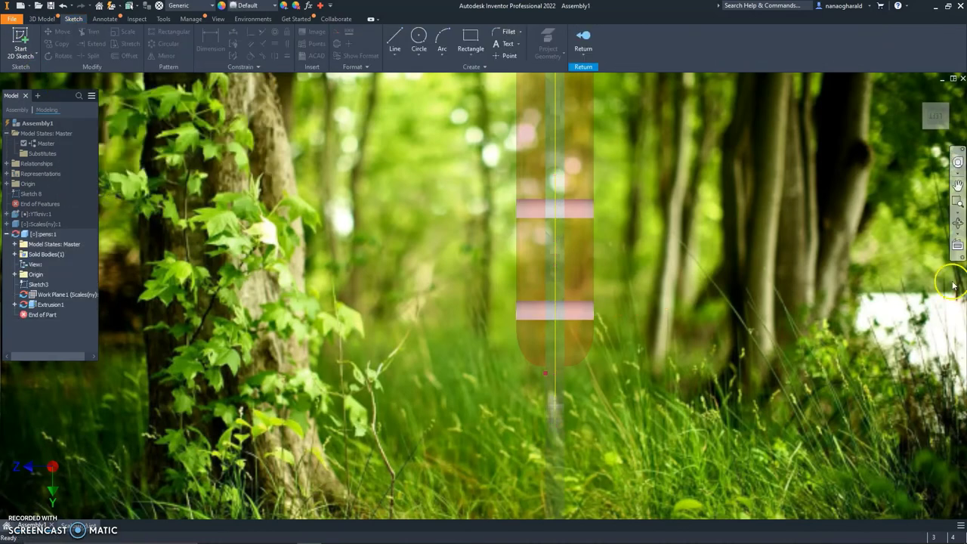
Step: Reorient, pan and zoom to frame the pens part
left_click(936, 112)
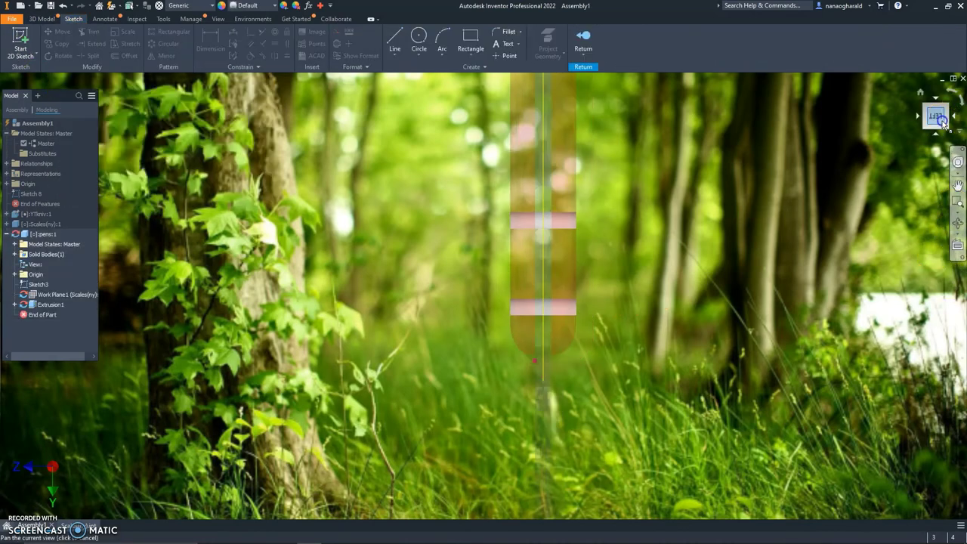
left_click(950, 95)
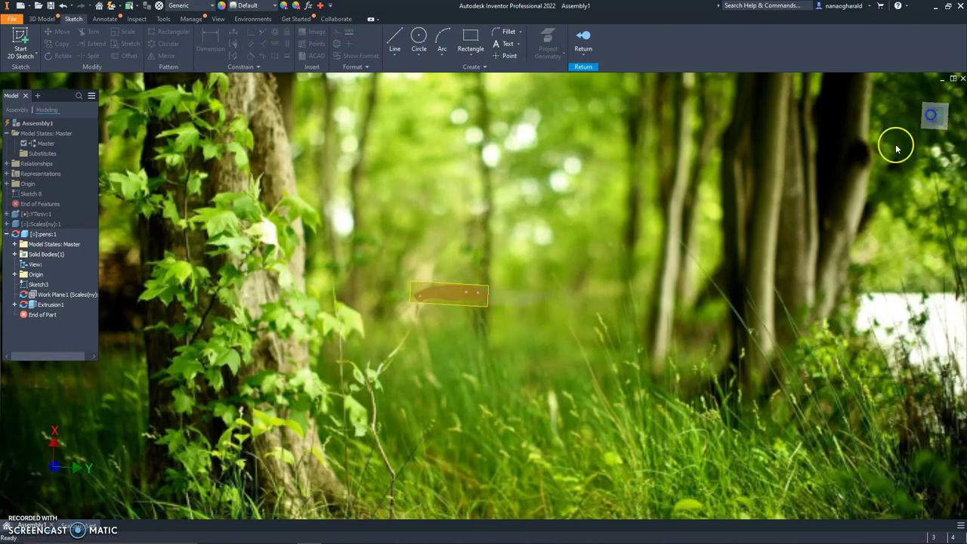
scroll(529, 279, "down", 3)
scroll(528, 279, "up", 3)
middle_click_drag(528, 279, 837, 90)
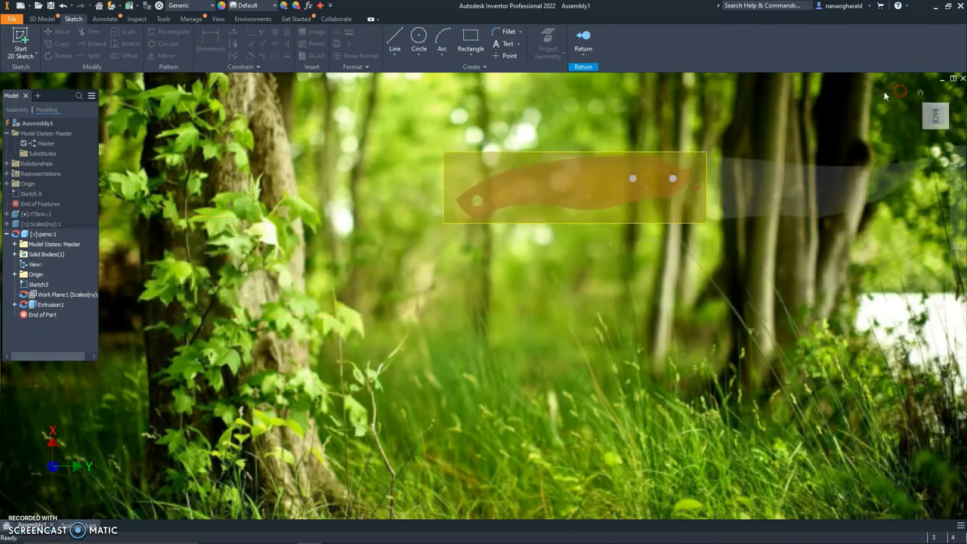
scroll(330, 235, "down", 2)
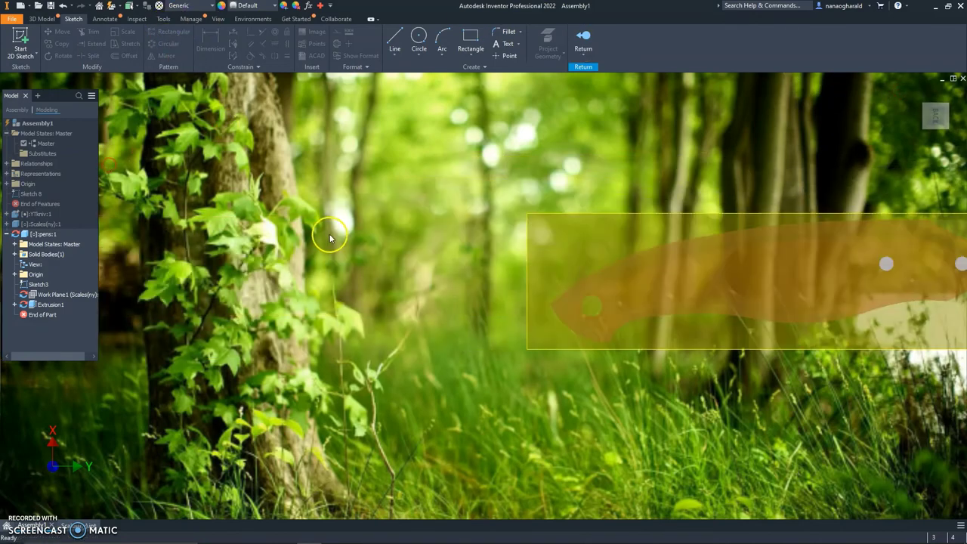
left_click_drag(418, 251, 205, 204)
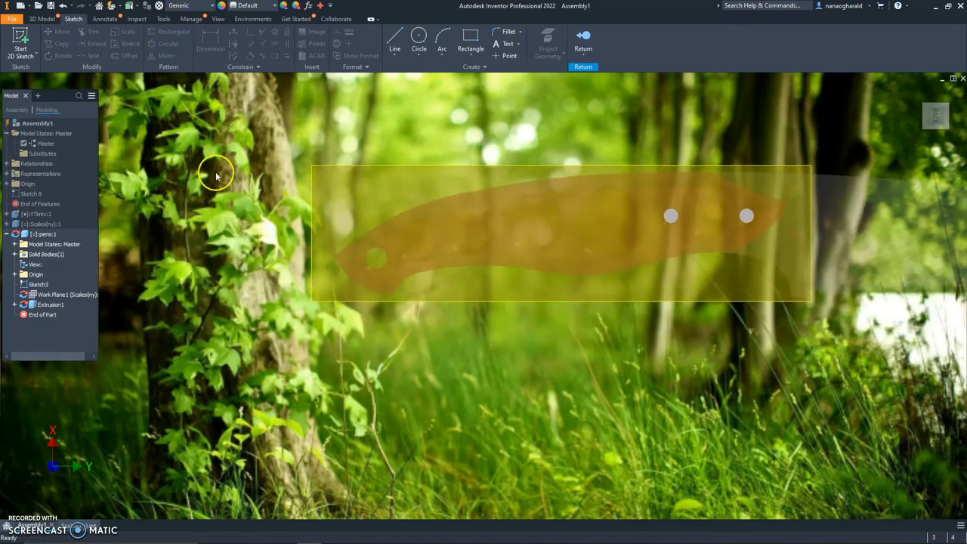
Step: Return to Assembly1 and turn the knife to show the handle's other side
double_click(38, 124)
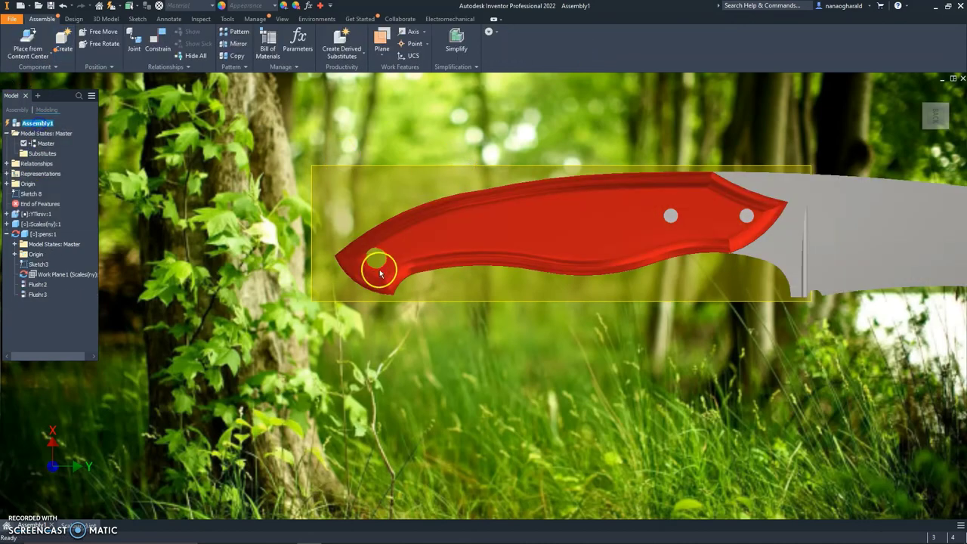
left_click_drag(928, 117, 868, 134)
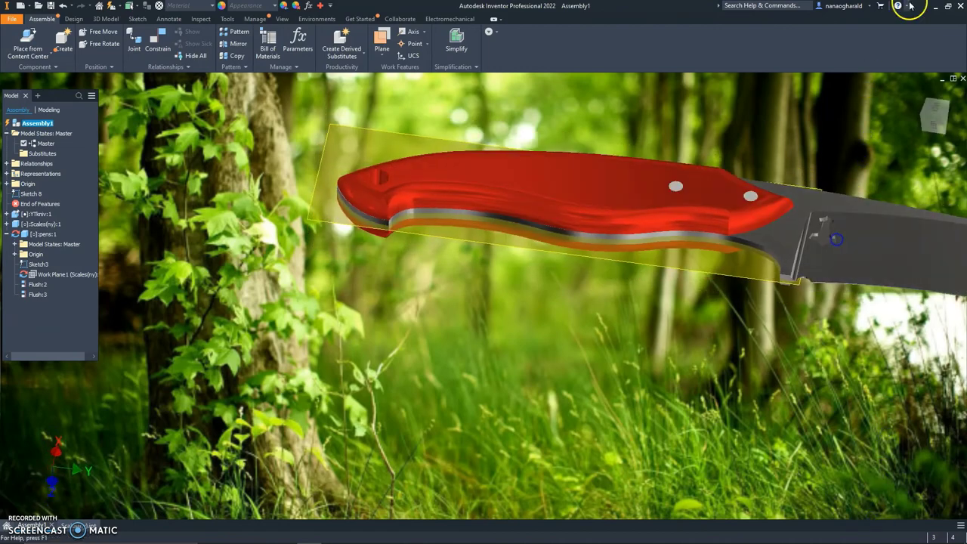
left_click(26, 225)
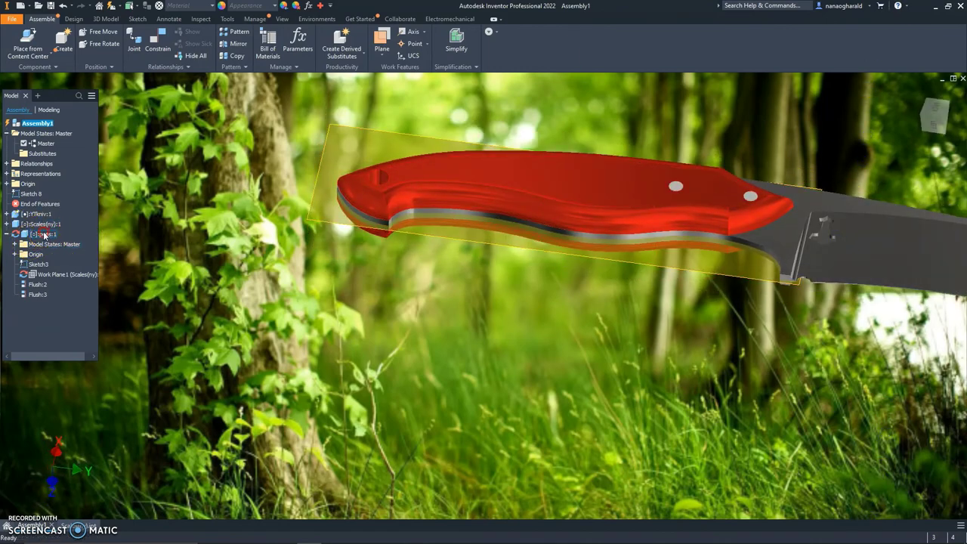
Step: Open the pins part in place and apply the Bronze - Patina appearance
double_click(44, 236)
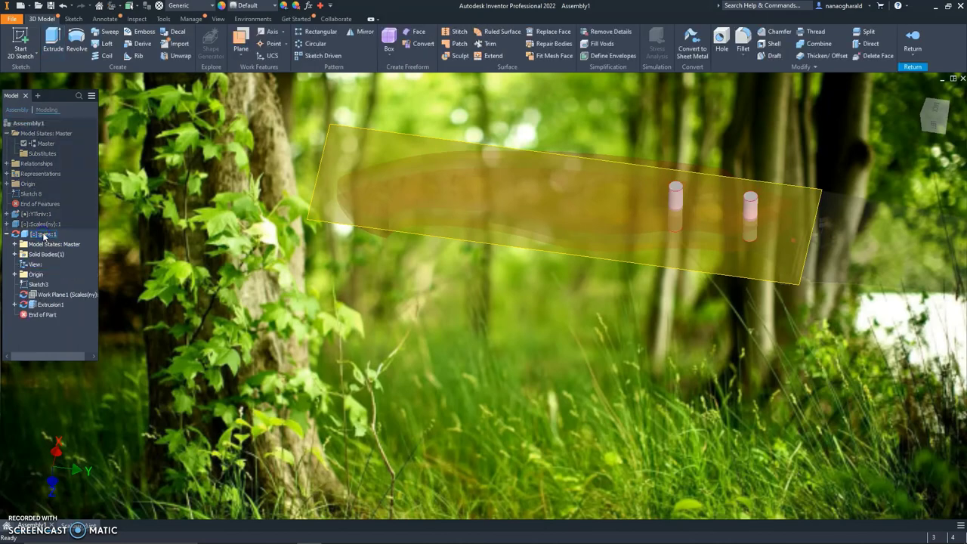
middle_click_drag(695, 178, 522, 218)
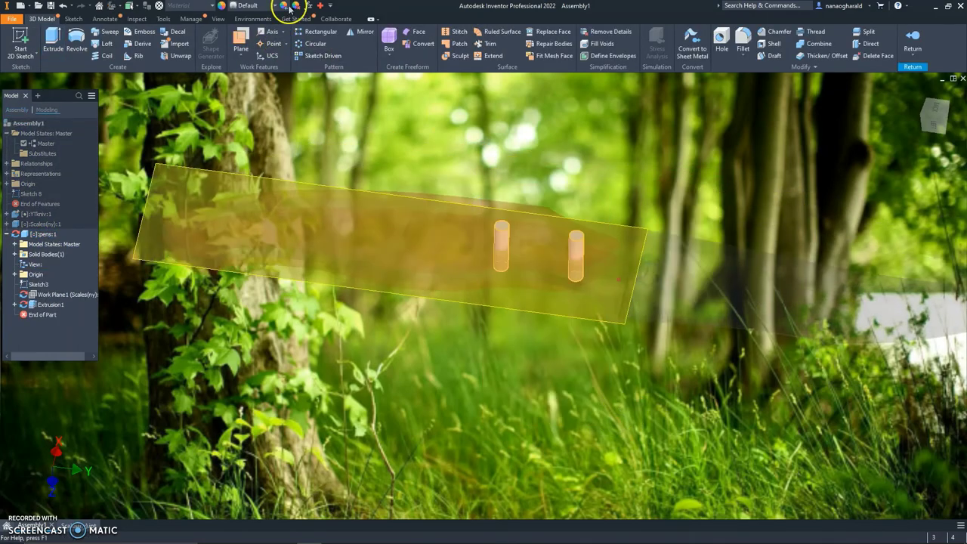
left_click(253, 6)
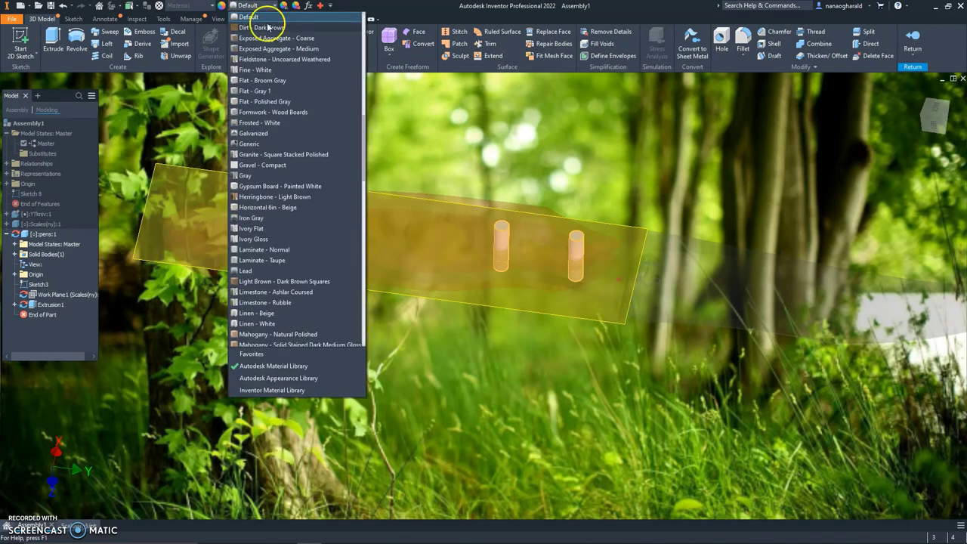
scroll(268, 102, "up", 10)
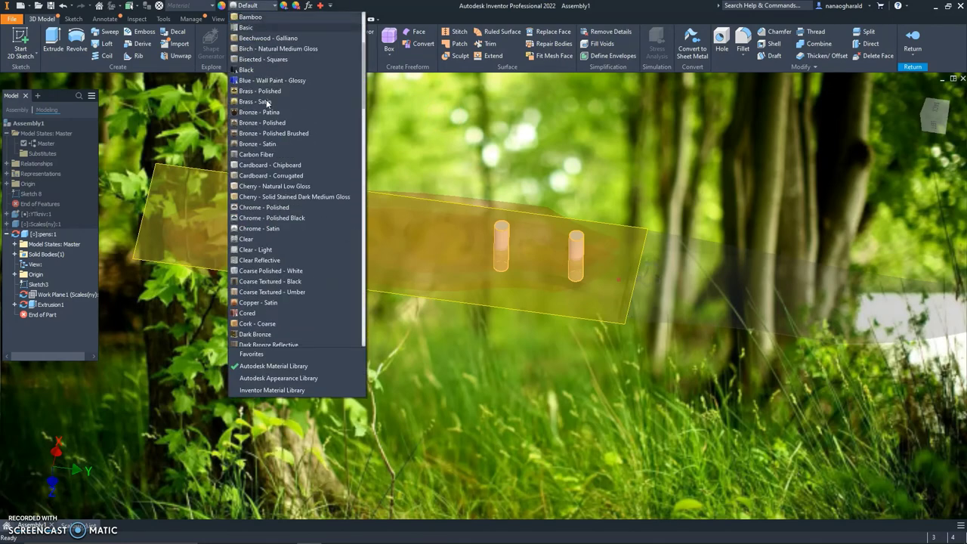
left_click(257, 110)
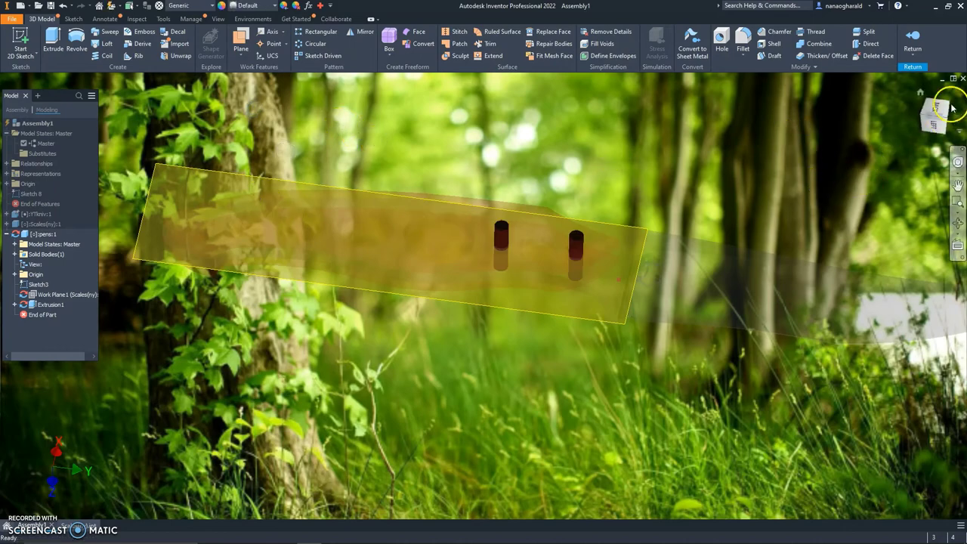
left_click_drag(936, 113, 936, 211)
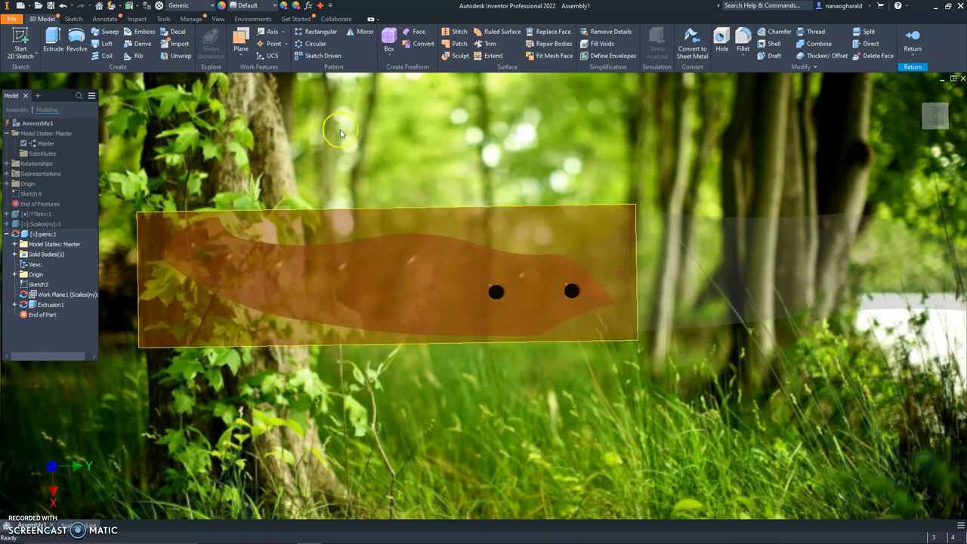
left_click(935, 115)
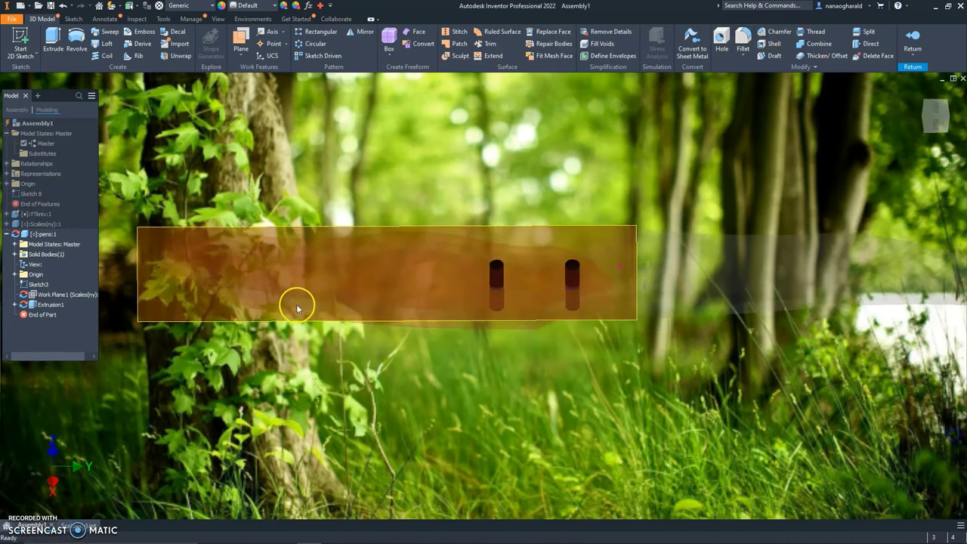
Step: Switch the pins to another dark bronze appearance and return to the assembly
left_click(268, 7)
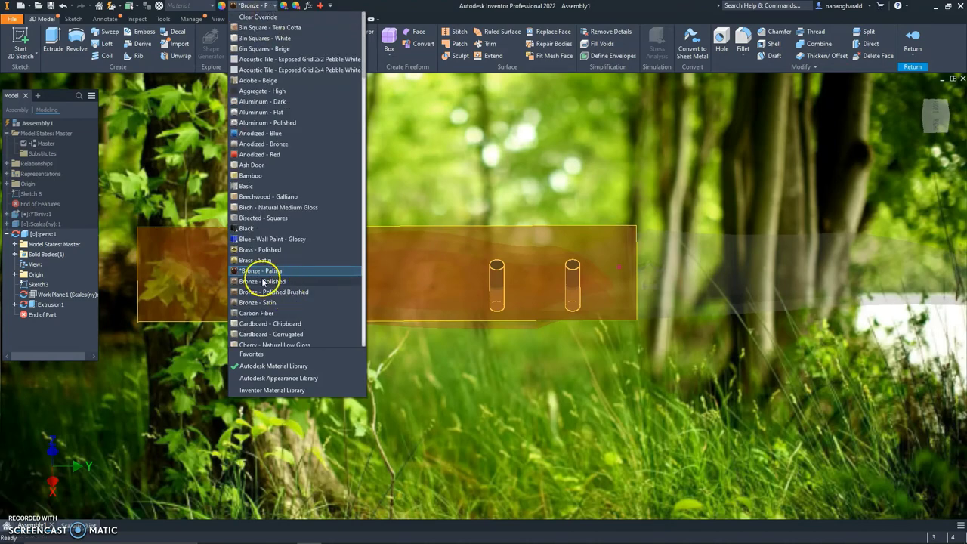
left_click(274, 282)
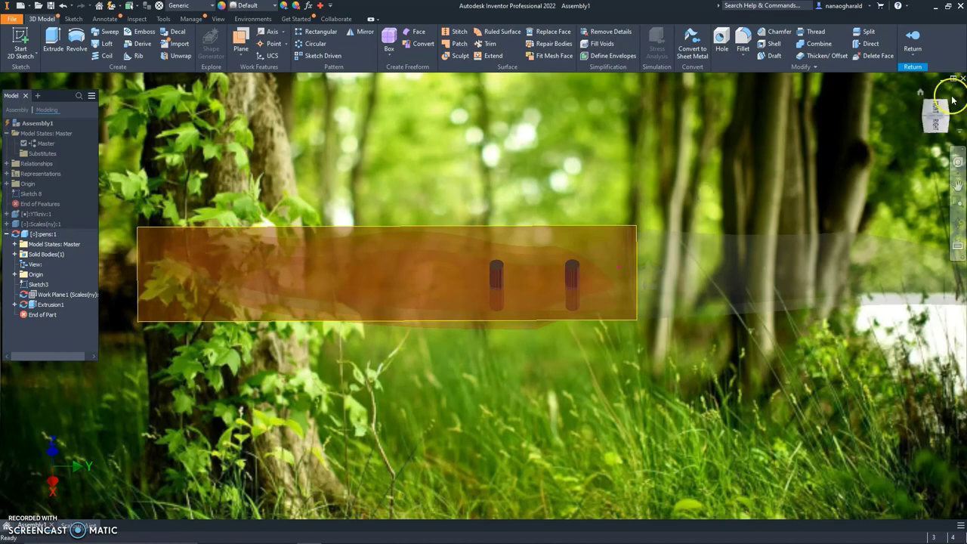
middle_click_drag(953, 257, 892, 456, "shift")
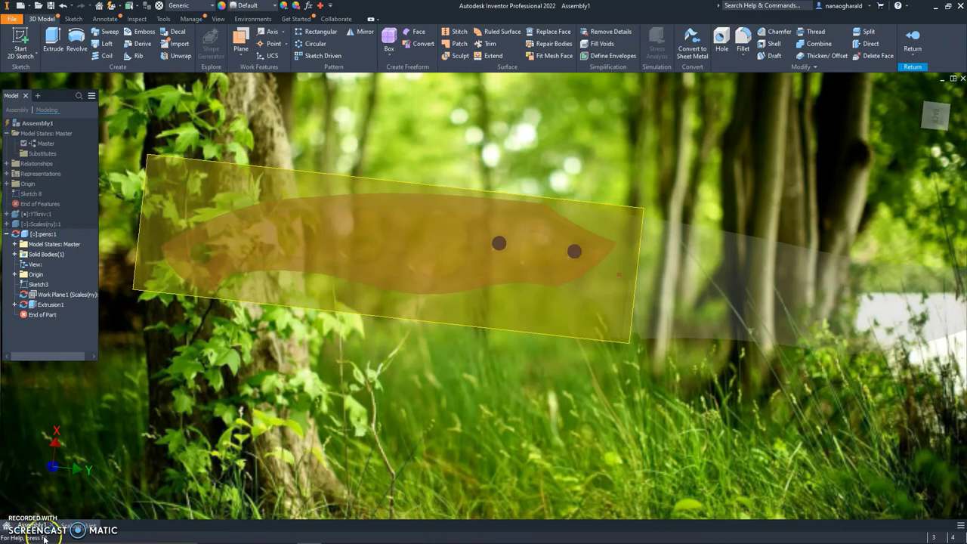
double_click(37, 123)
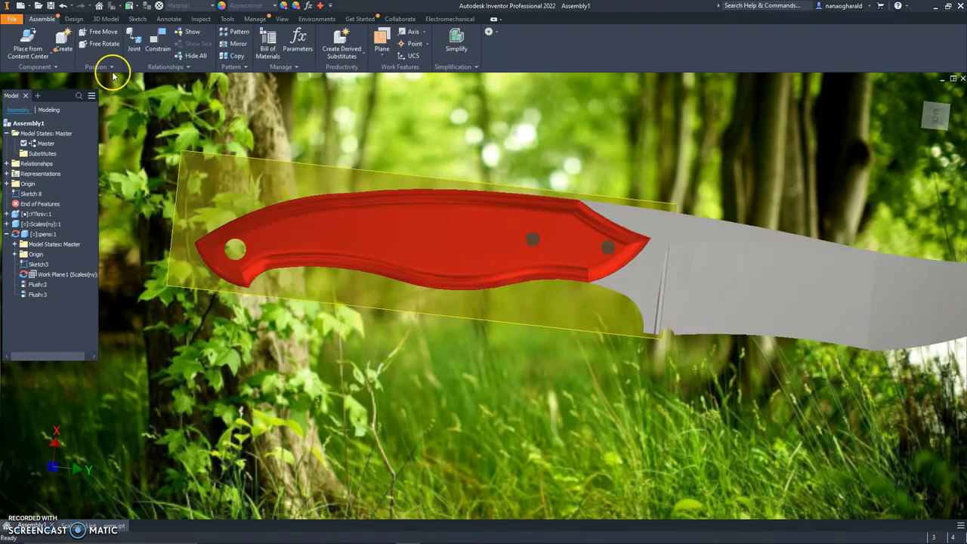
Step: Create an in-place part named Tube, overwriting Tube.ipt, on the handle's work plane
left_click(68, 39)
type("Tube")
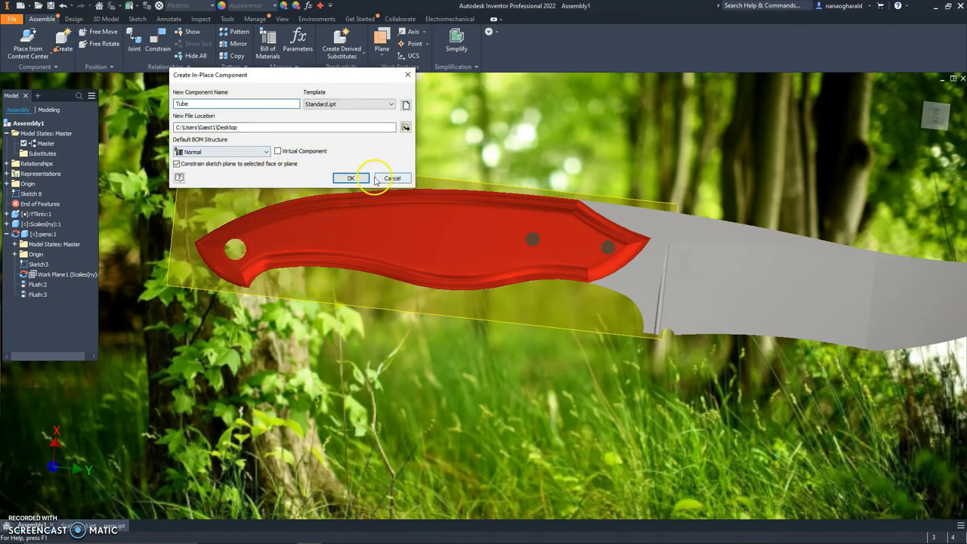
left_click(351, 177)
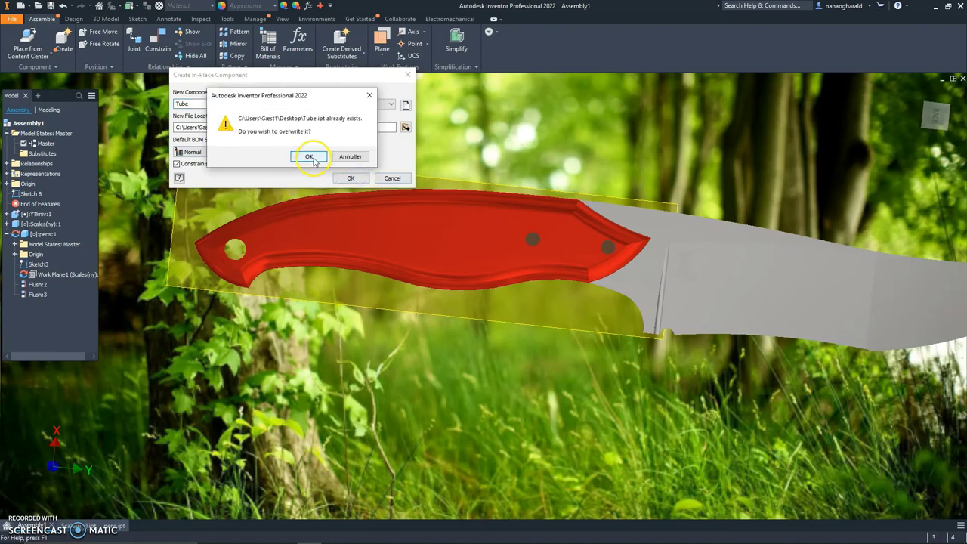
left_click(310, 157)
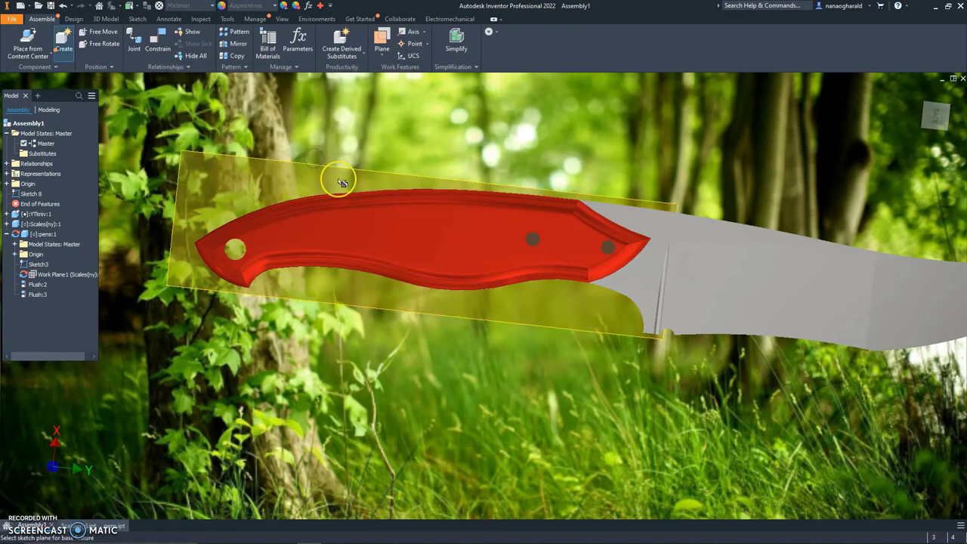
left_click(936, 114)
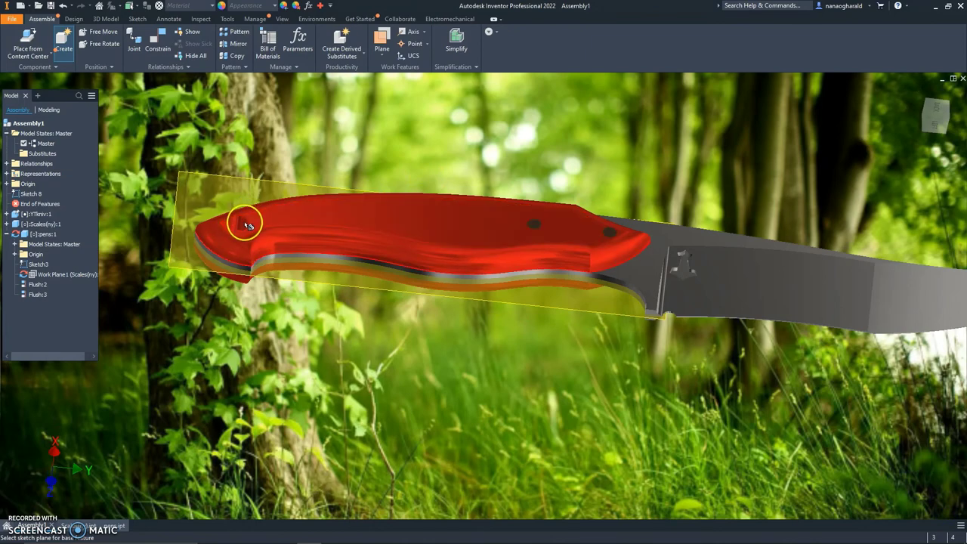
left_click(248, 223)
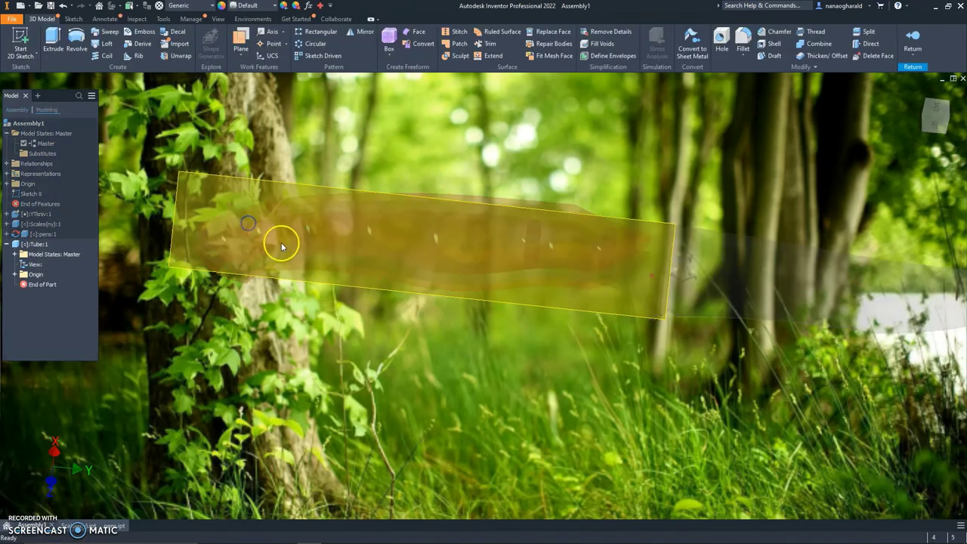
Step: Start a 2D sketch for the Tube on the handle's work plane
middle_click_drag(466, 259, 602, 218)
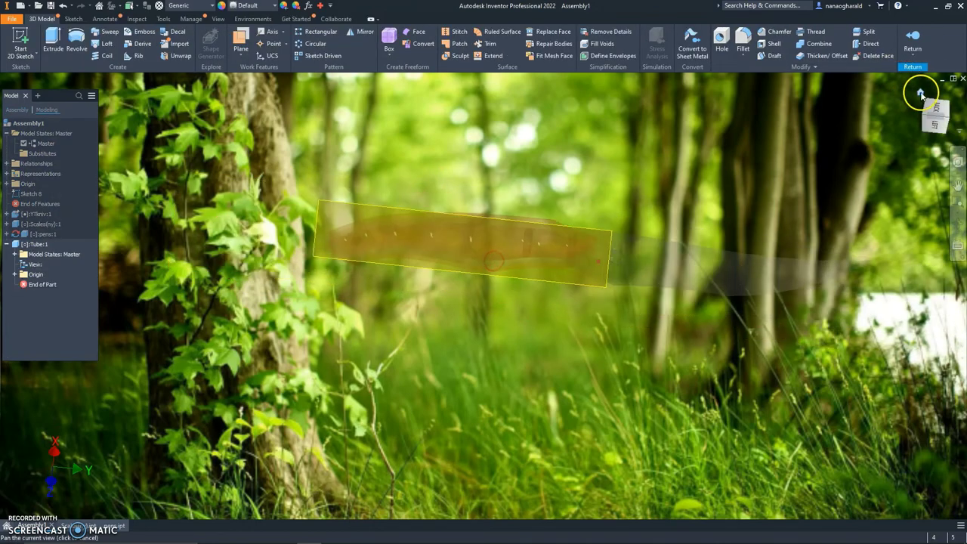
left_click(920, 92)
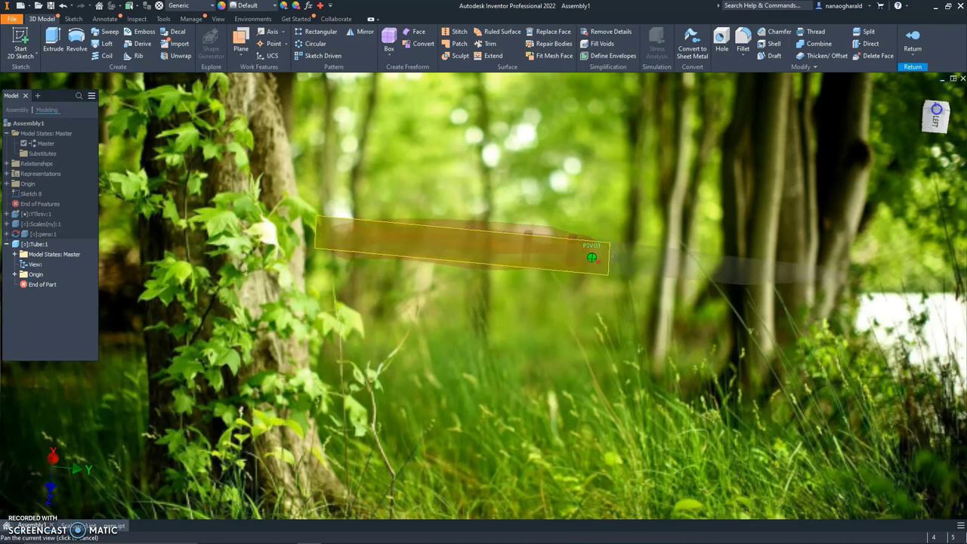
middle_click_drag(592, 258, 439, 321)
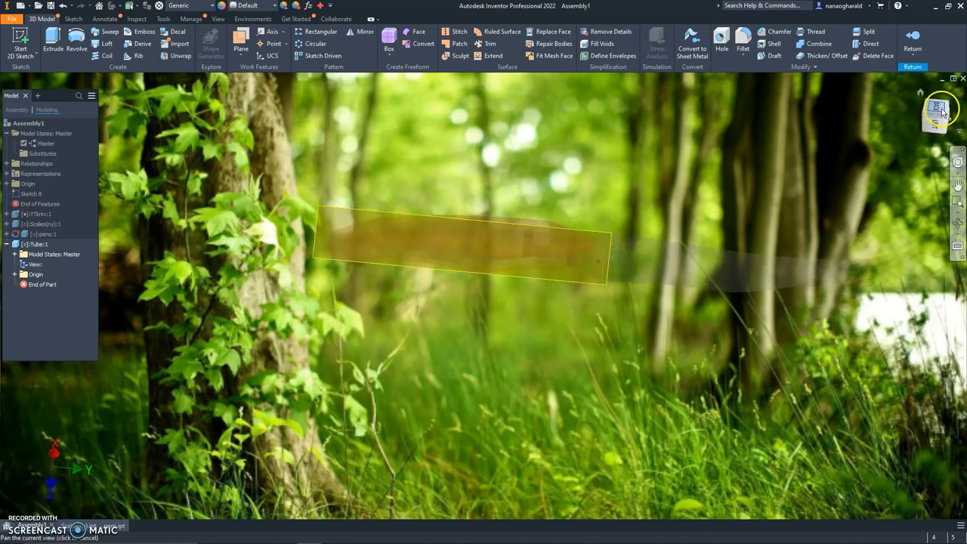
left_click(942, 111)
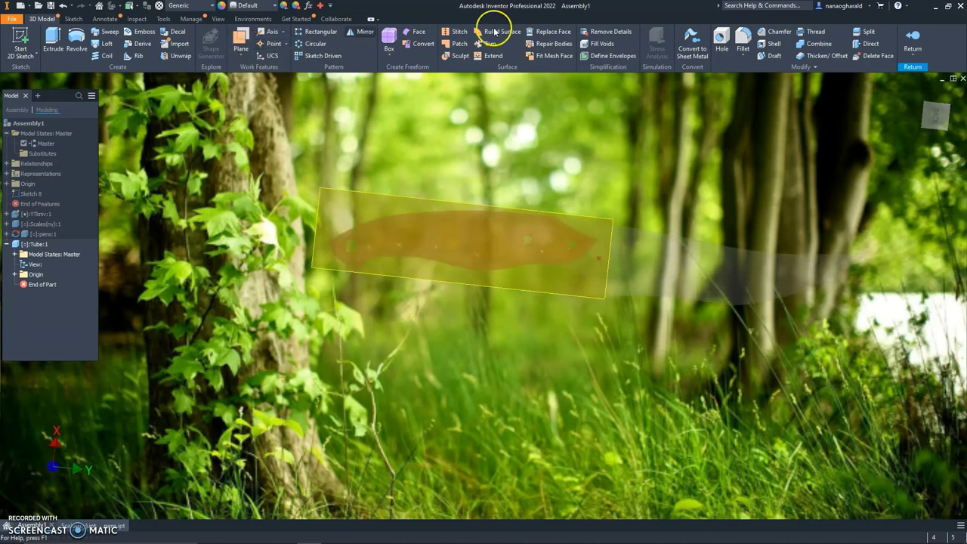
left_click(74, 19)
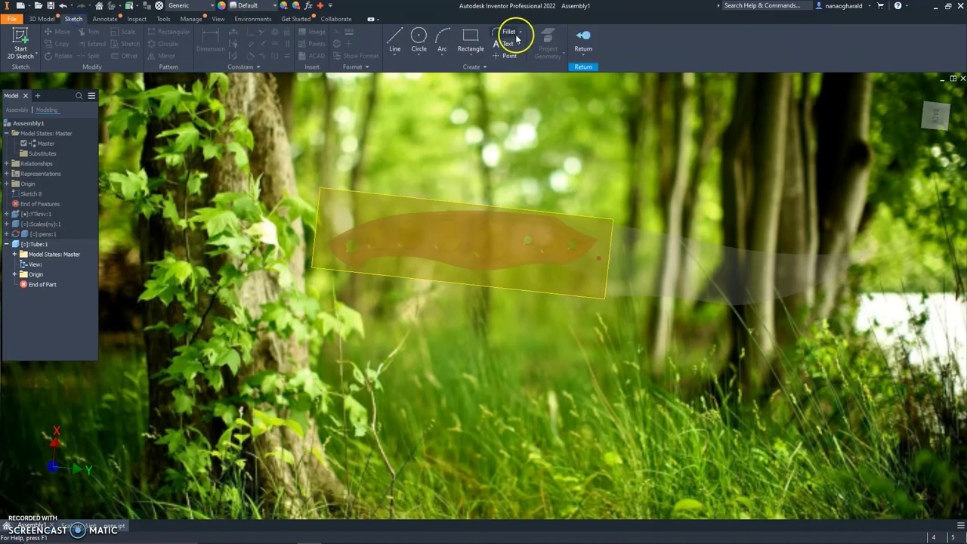
left_click(419, 36)
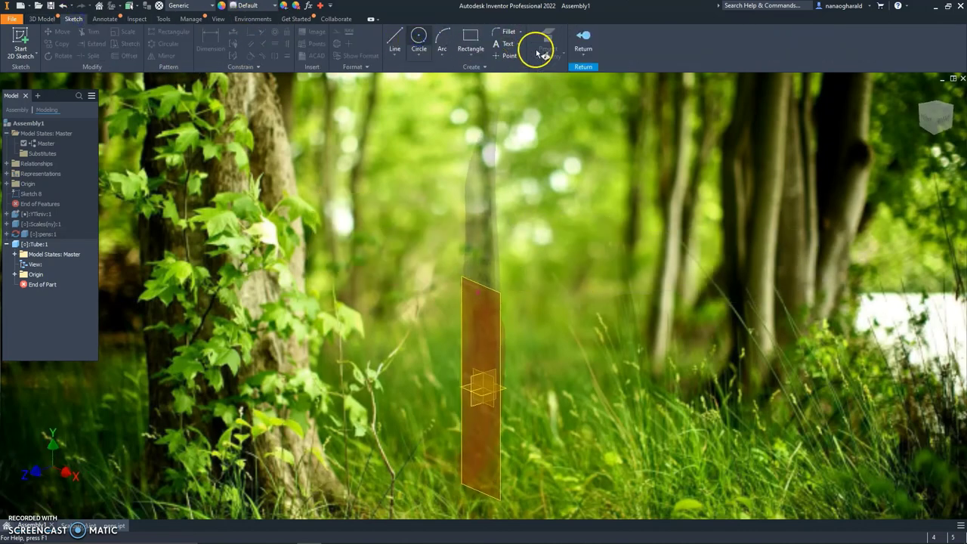
left_click(934, 115)
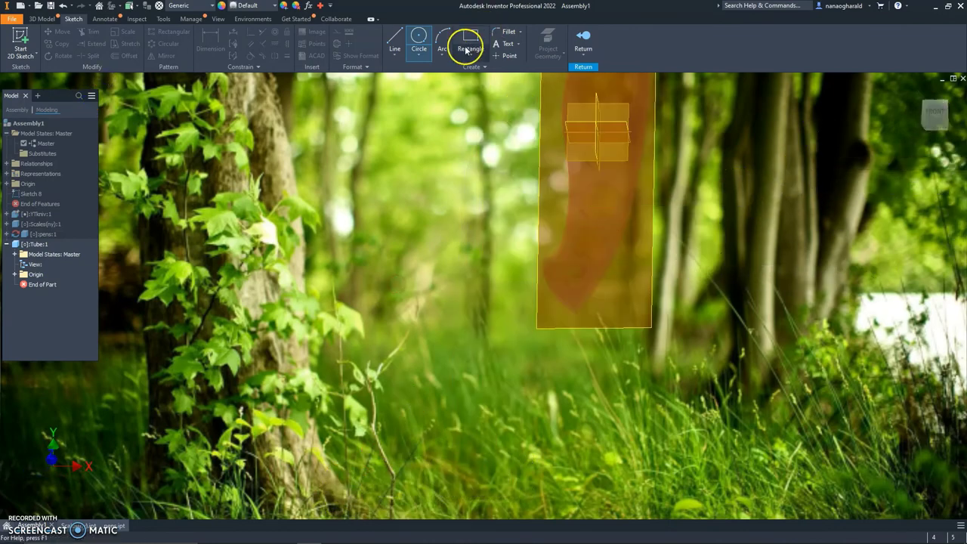
key("F6")
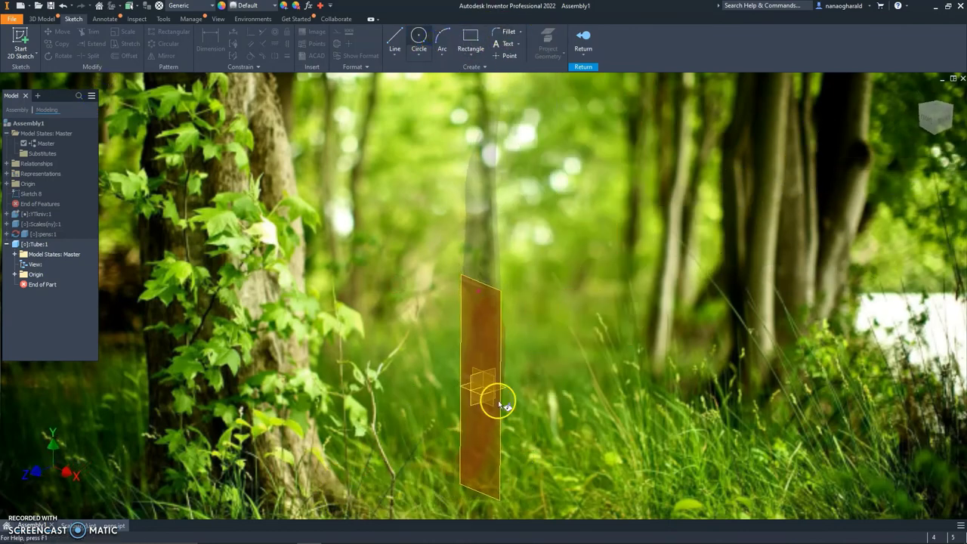
left_click(496, 463)
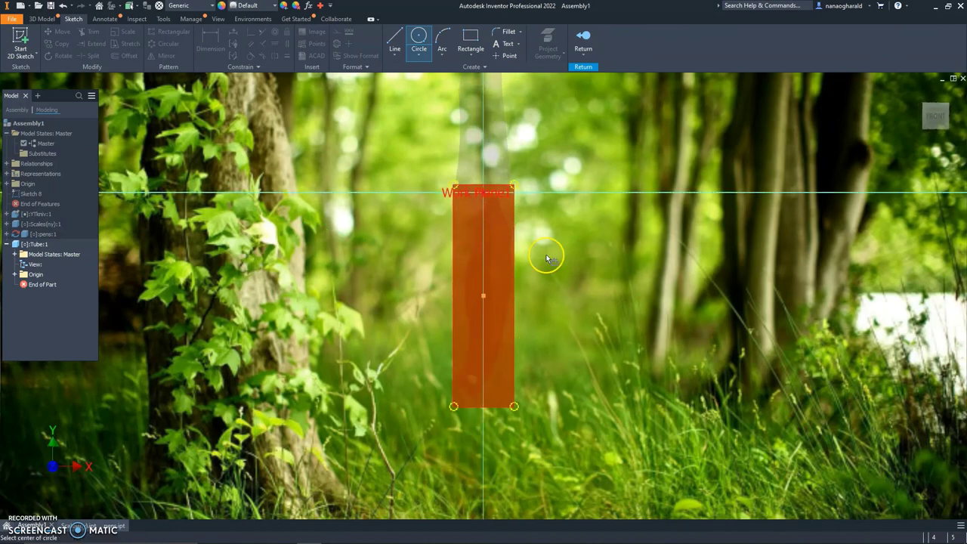
left_click(546, 41)
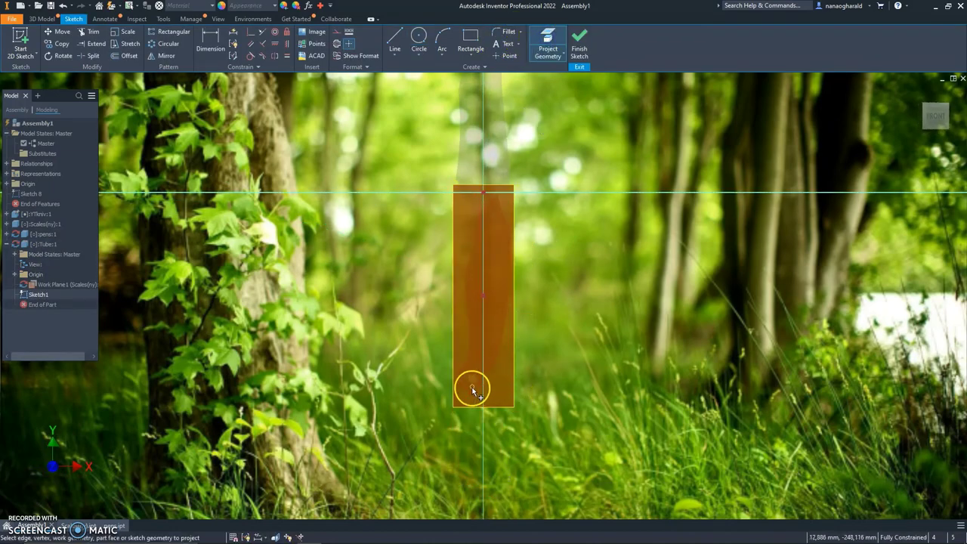
Step: Draw concentric 6 mm and 5 mm circles and finish the sketch
scroll(474, 386, "up", 2)
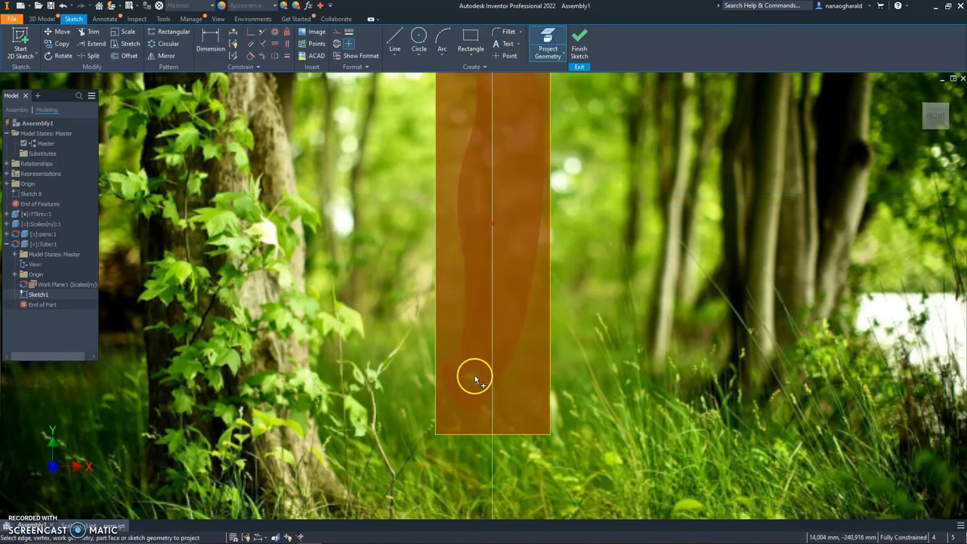
scroll(477, 383, "up", 2)
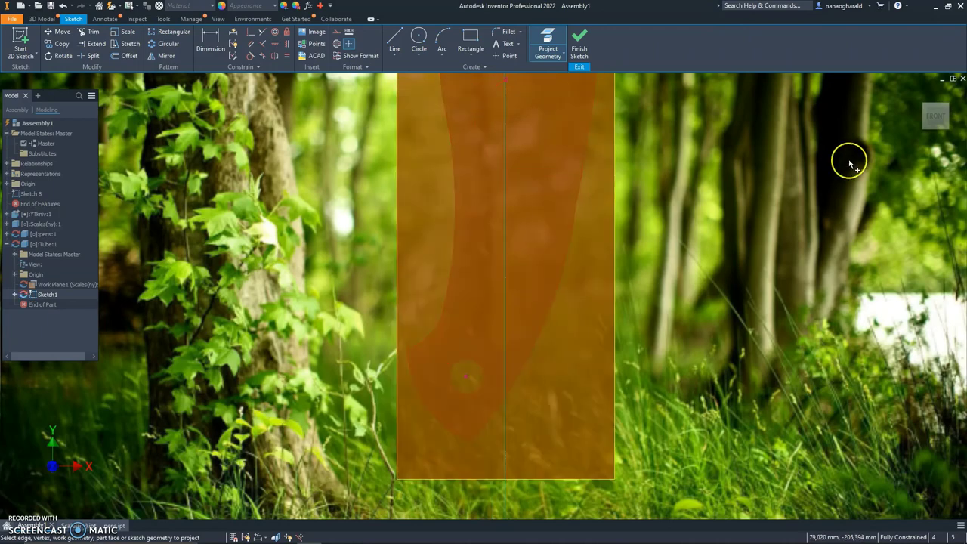
middle_click_drag(872, 114, 769, 118, "shift")
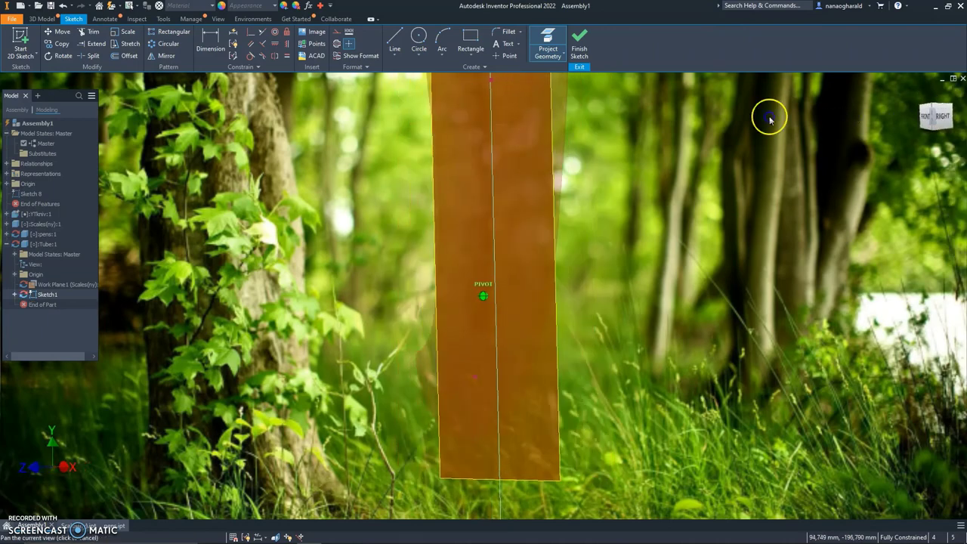
middle_click_drag(690, 108, 488, 101, "shift")
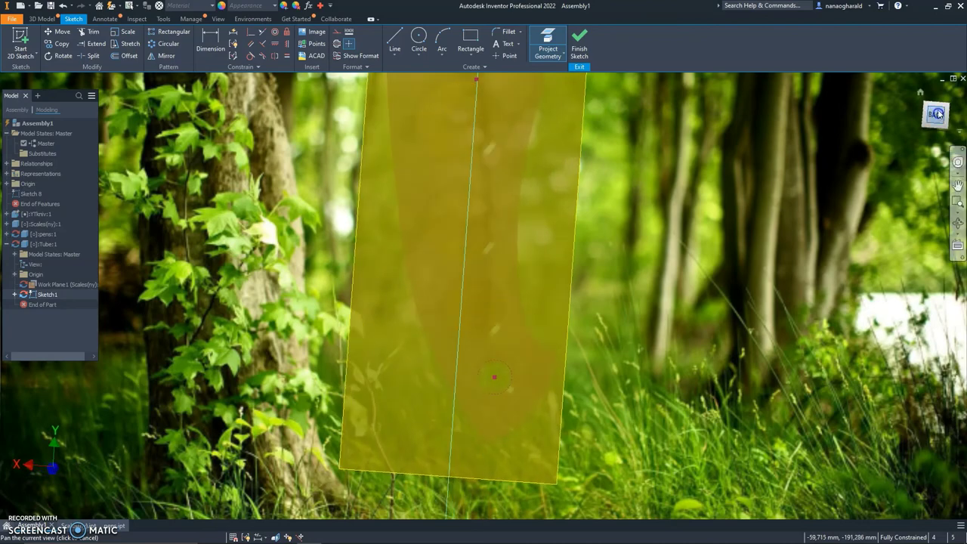
left_click(417, 38)
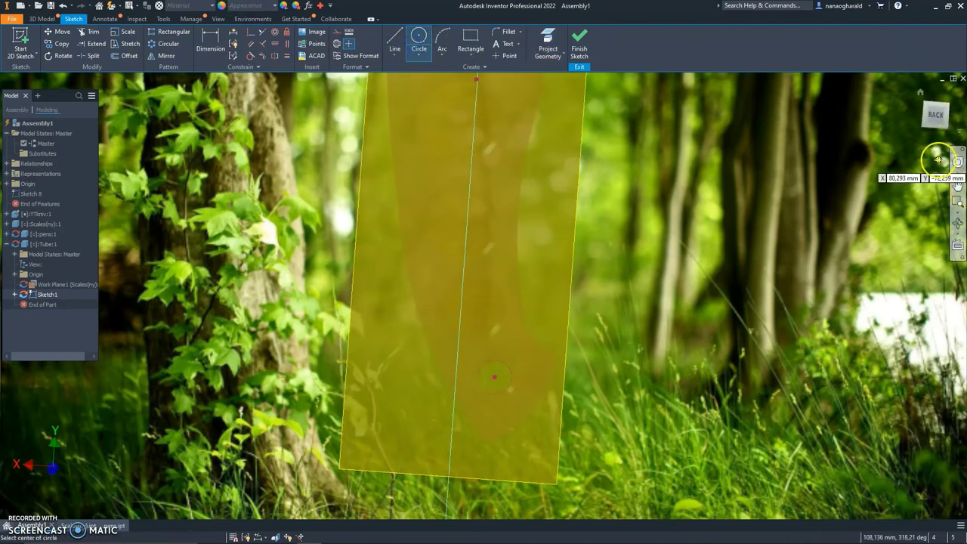
mouse_move(935, 129)
middle_mouse_down("shift")
mouse_move(379, 194)
mouse_move(425, 190)
middle_mouse_up("shift")
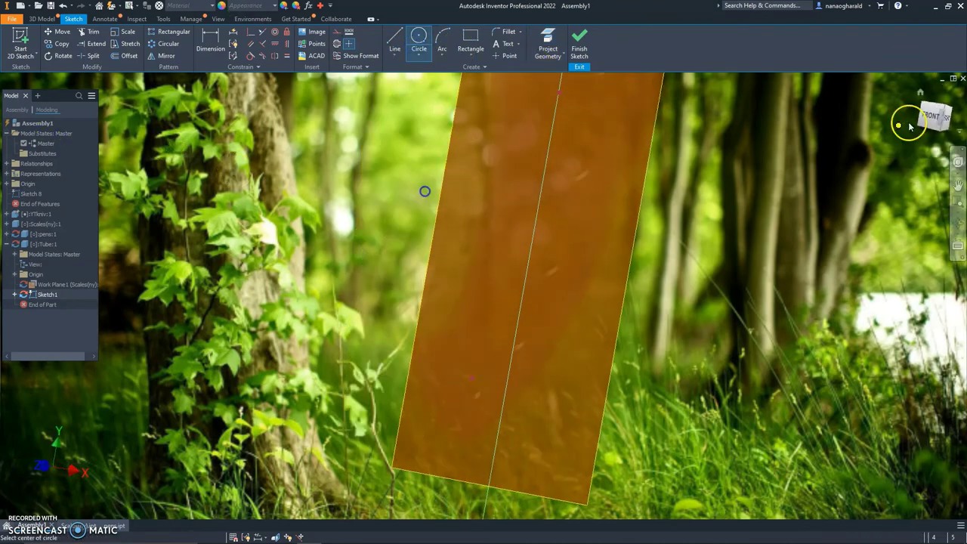
left_click(468, 376)
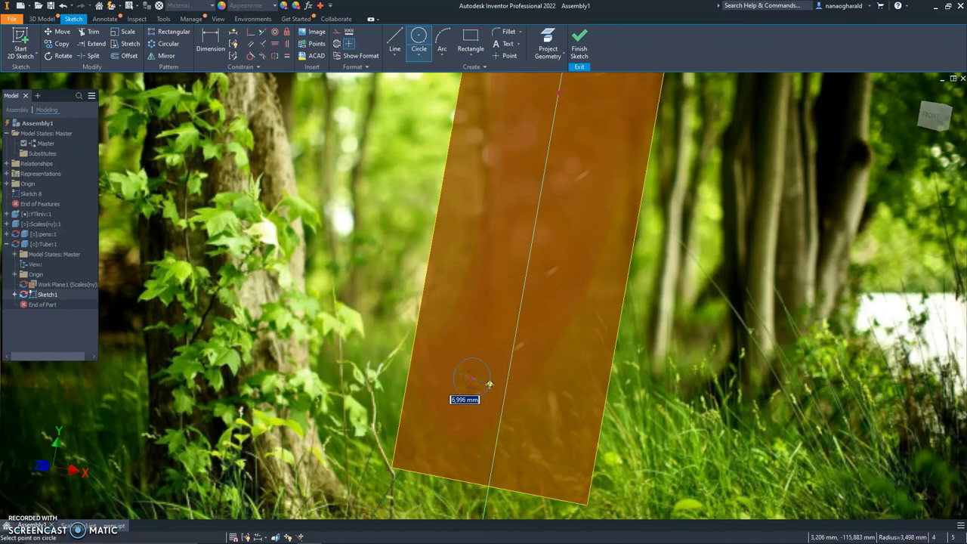
type("6")
key("Return")
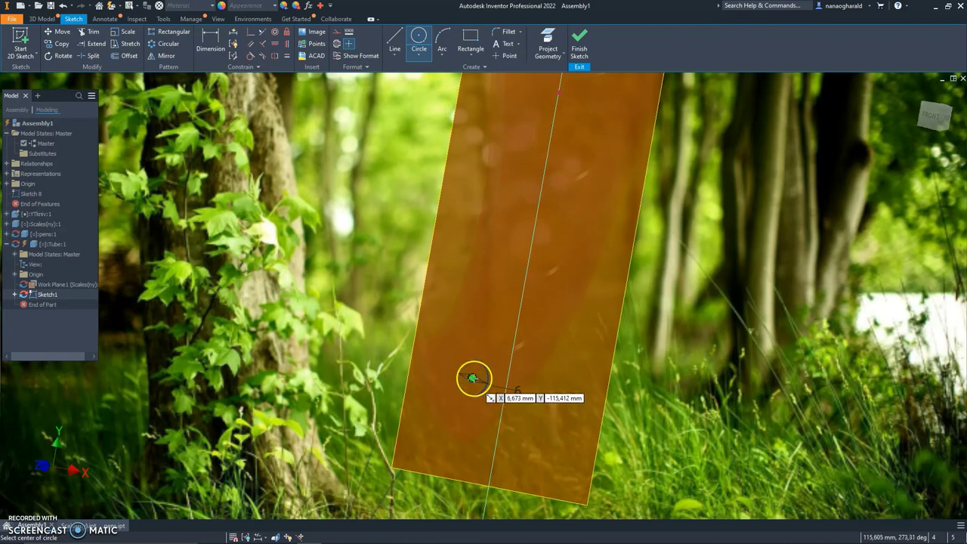
left_click(471, 377)
type("5")
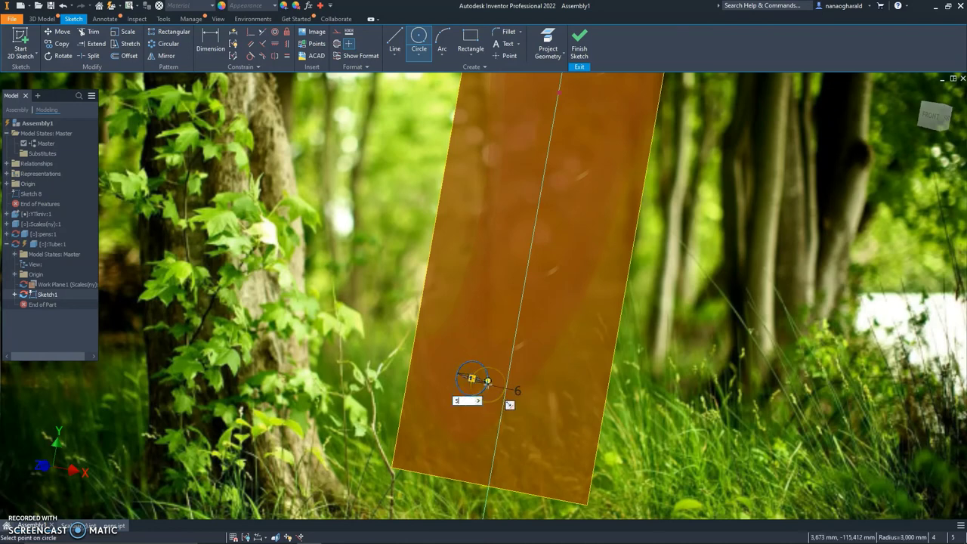
key("Return")
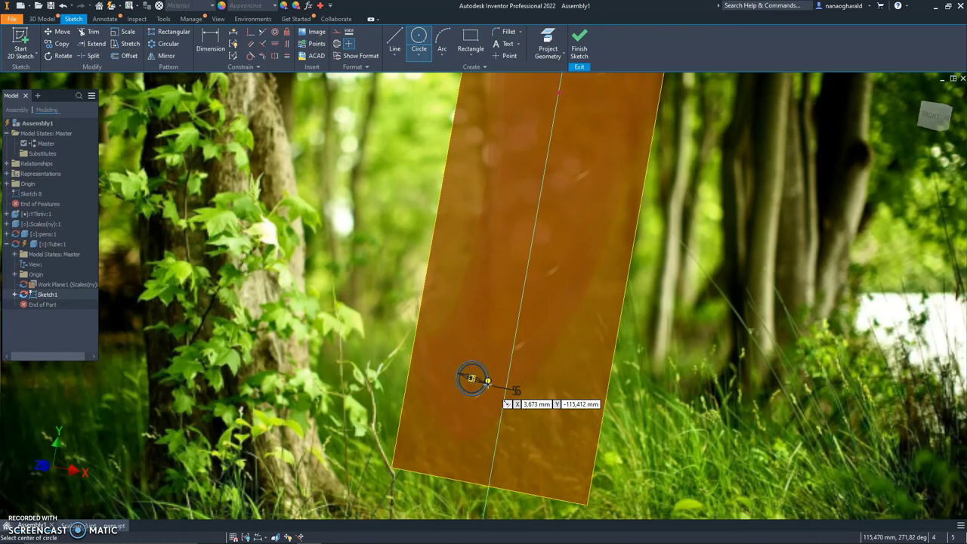
left_click(579, 49)
Step: Extrude the ring between the two circles symmetrically into a hollow tube
left_click(45, 19)
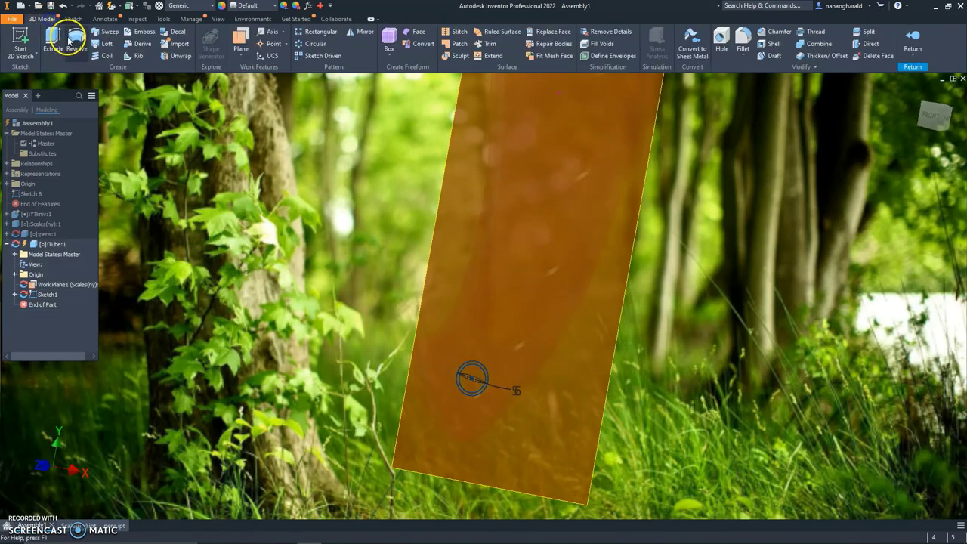
left_click(55, 39)
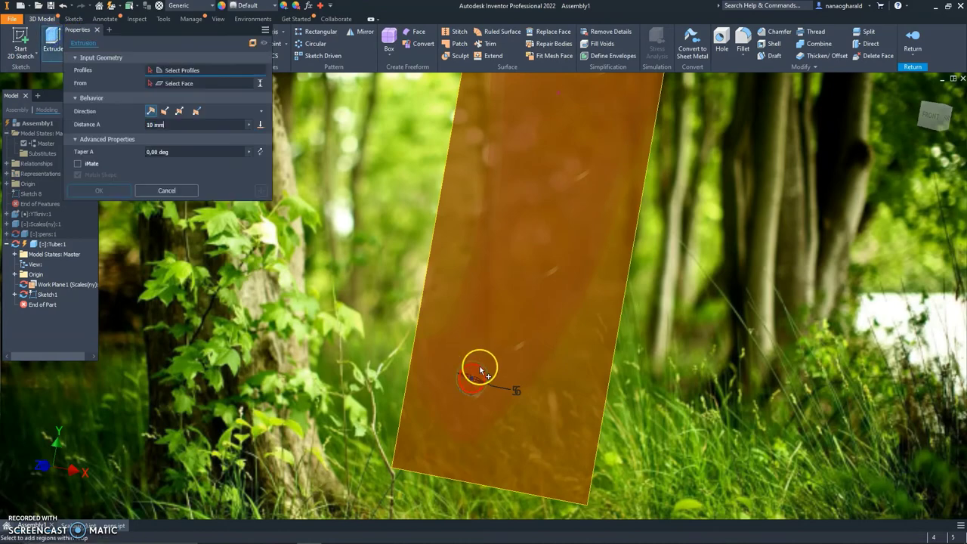
scroll(499, 380, "down", 5)
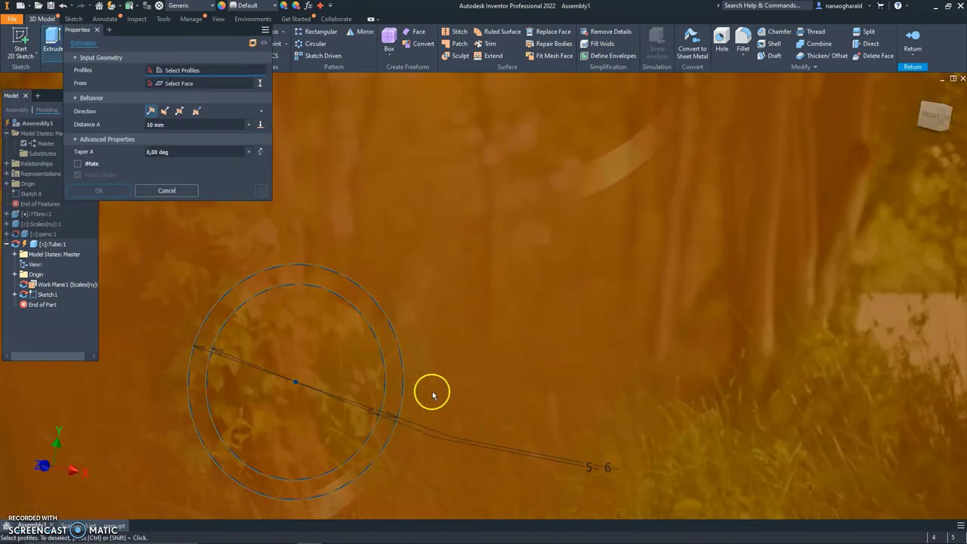
left_click(393, 389)
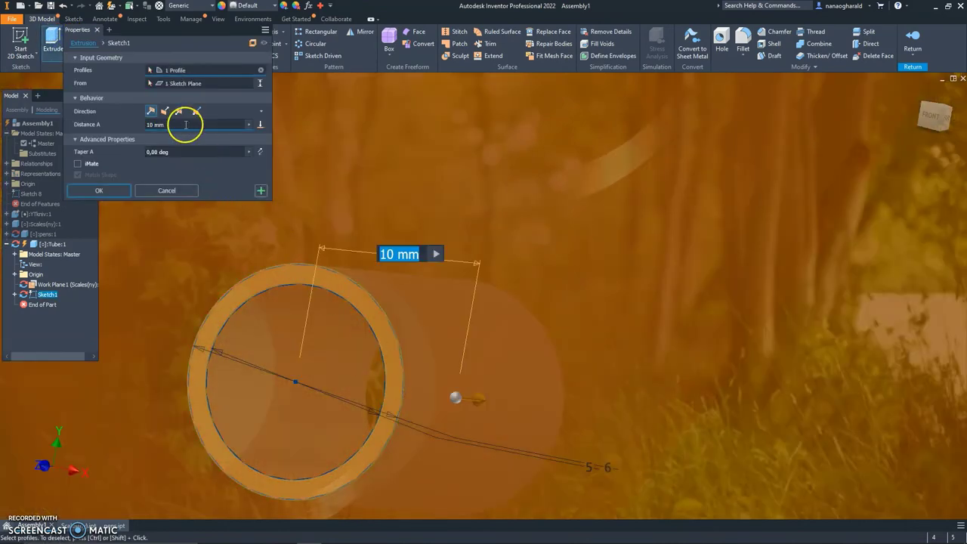
double_click(147, 125)
type("16")
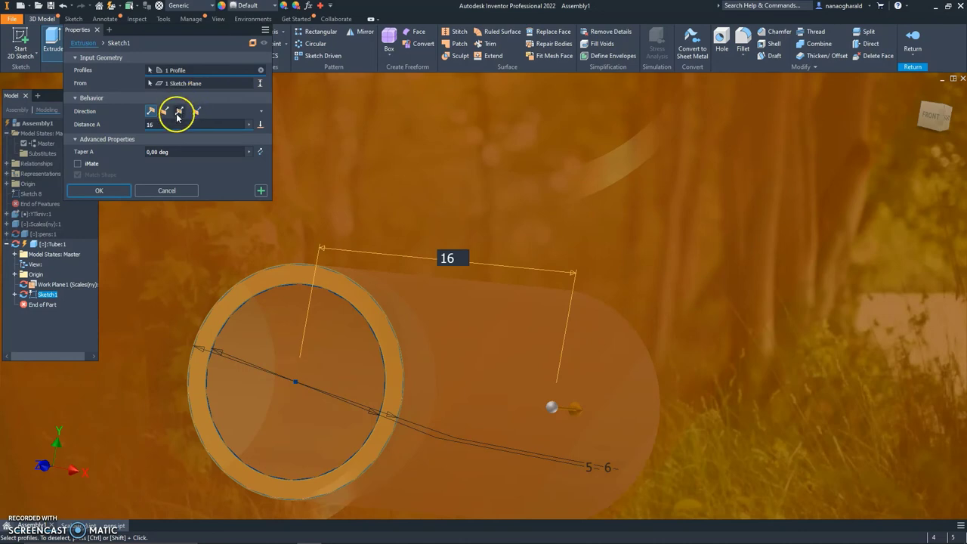
left_click(179, 112)
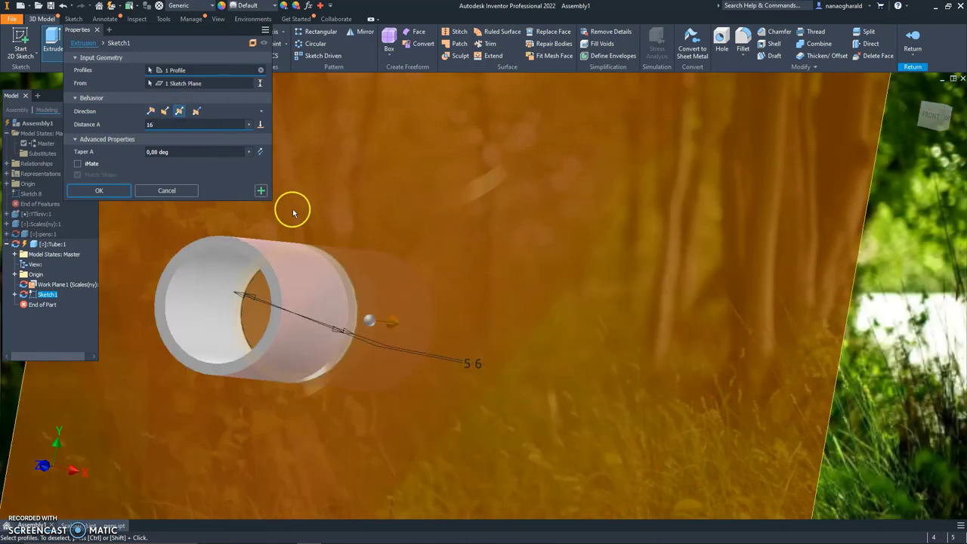
left_click(99, 191)
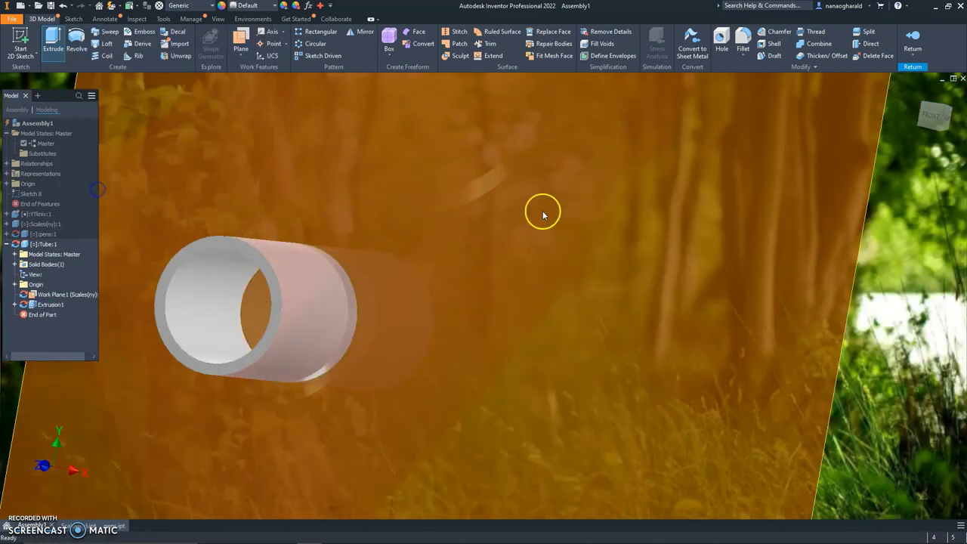
Step: Inspect the tube from the side and at an angle, then select Work Plane1
left_click(947, 121)
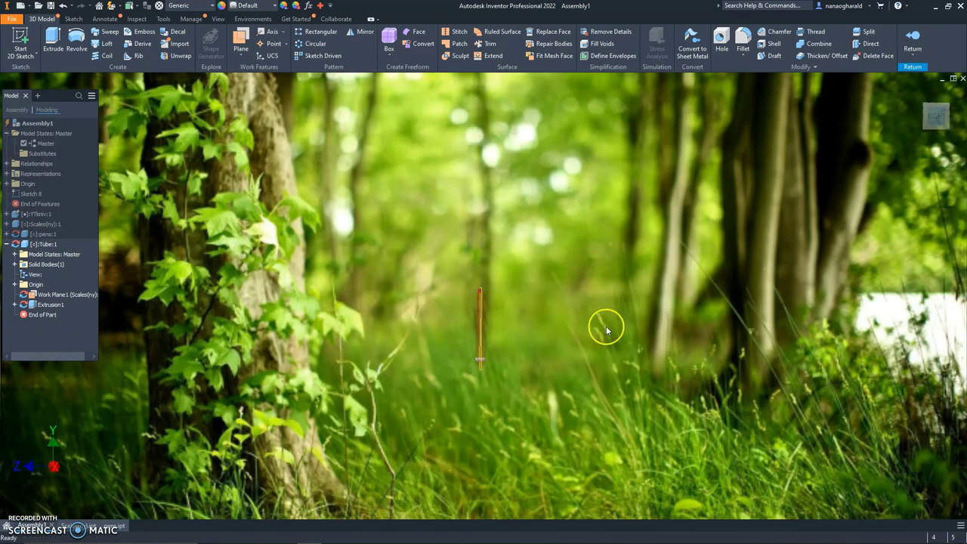
scroll(477, 233, "up", 2)
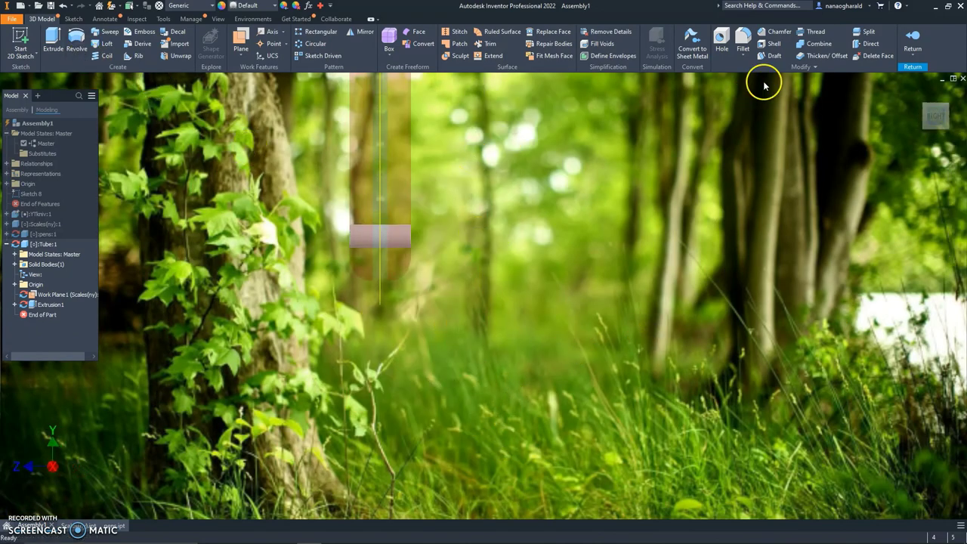
mouse_move(928, 113)
middle_mouse_down("shift")
mouse_move(609, 199)
mouse_move(564, 325)
middle_mouse_up("shift")
left_click(299, 232)
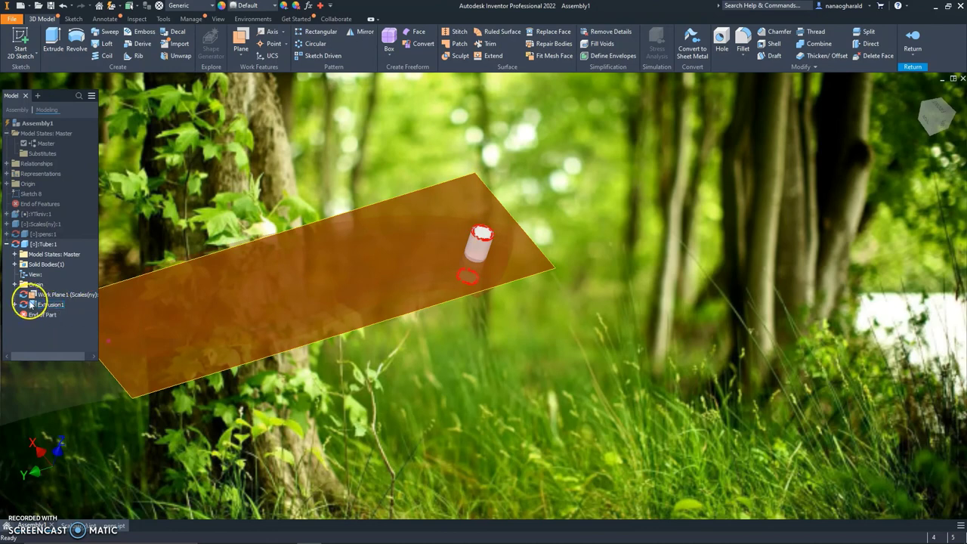
left_click(52, 295)
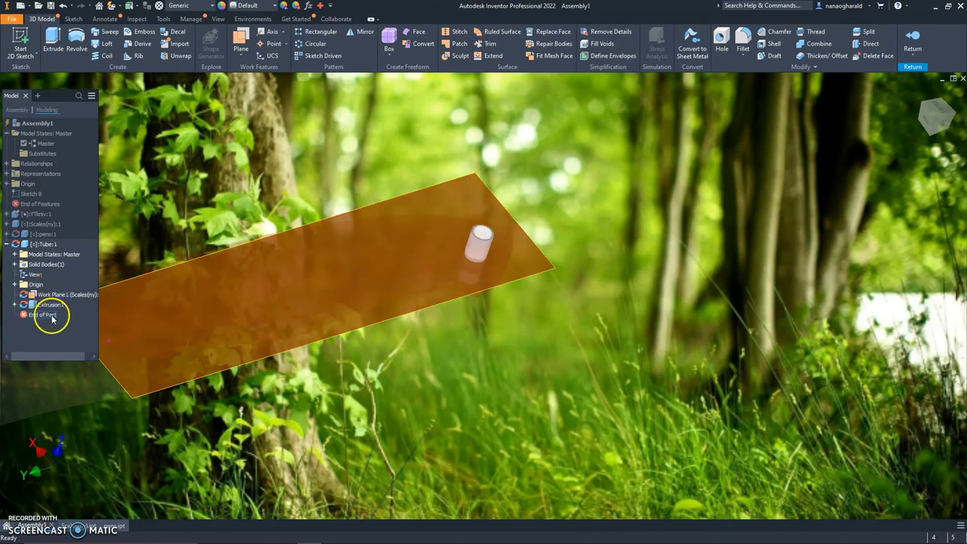
Step: Open the Tube part in its own window and view it from the front
right_click(48, 244)
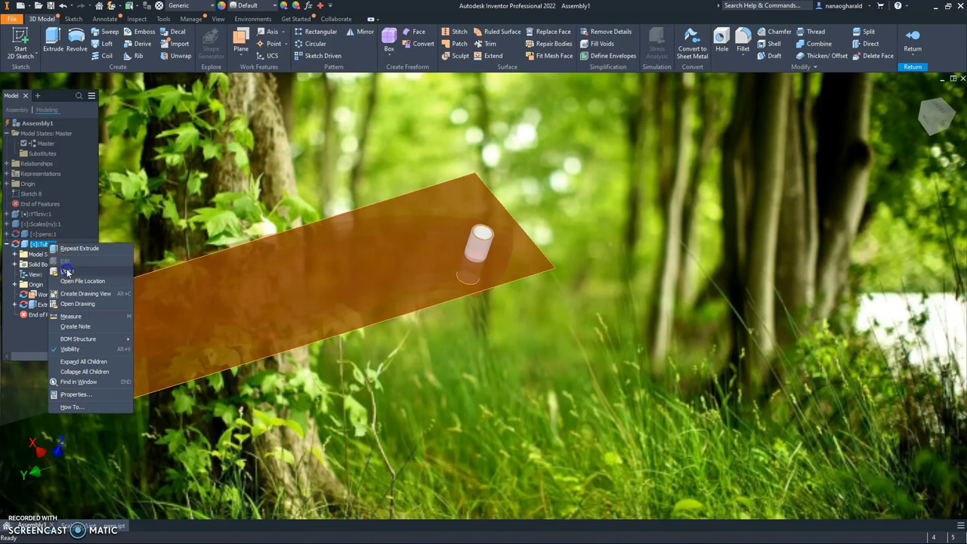
left_click(67, 272)
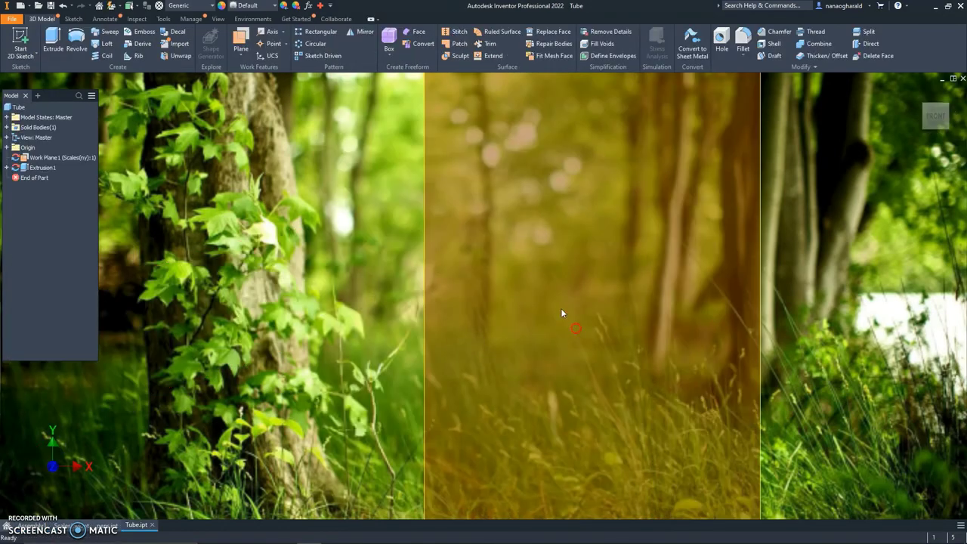
left_click(947, 118)
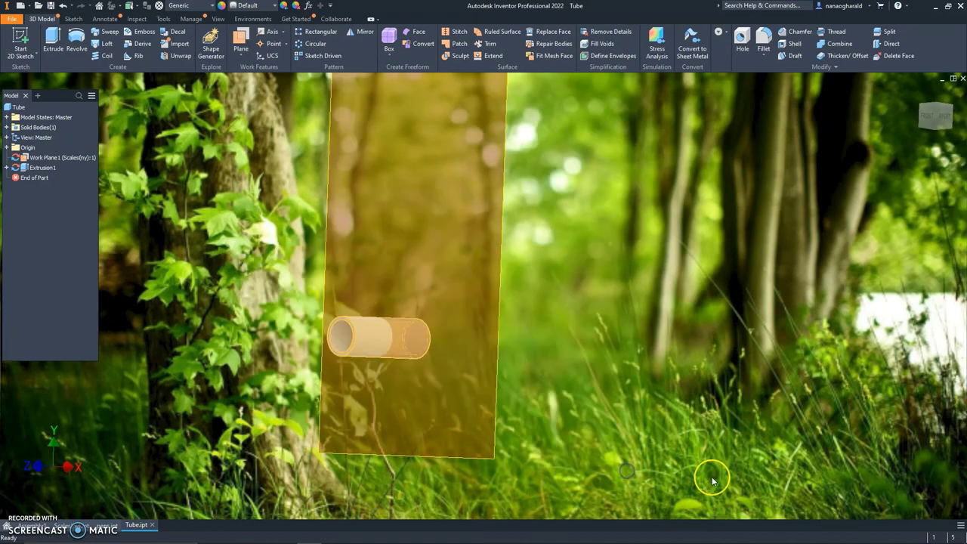
Step: Apply the Brass - Polished appearance to the tube
left_click(278, 7)
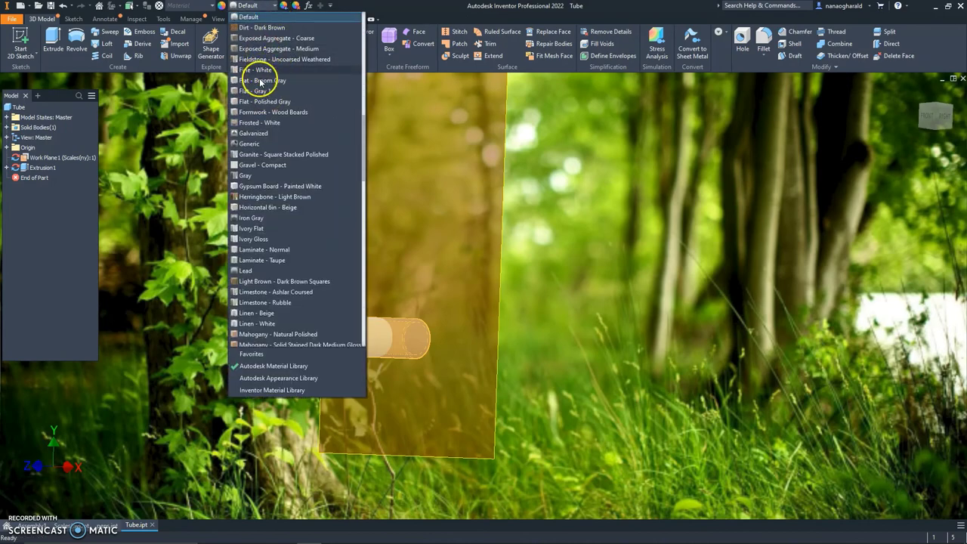
scroll(261, 80, "down", 2)
scroll(259, 105, "up", 10)
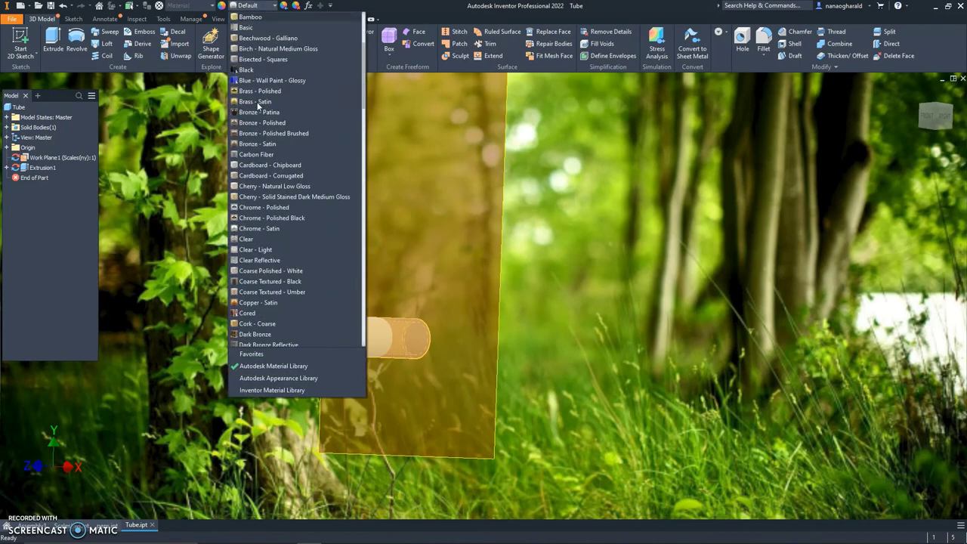
left_click(260, 132)
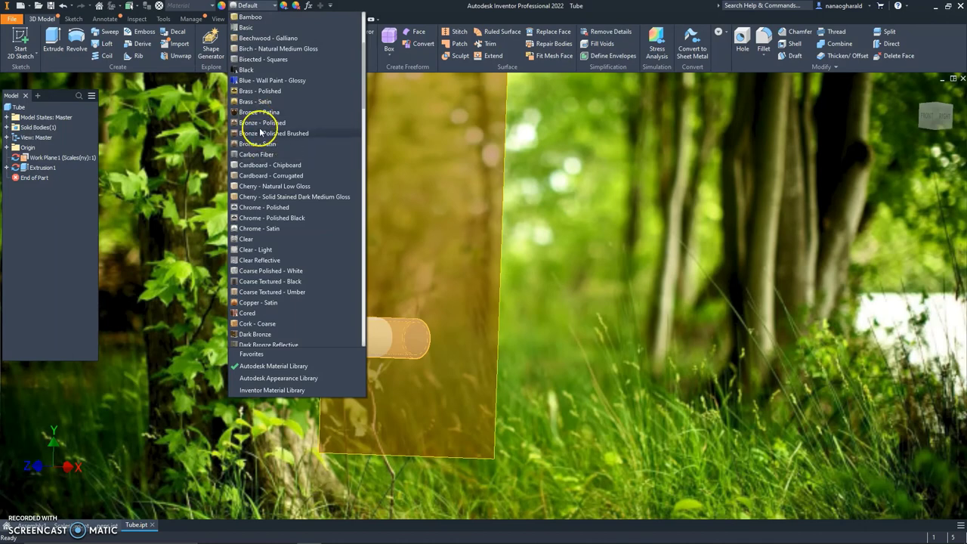
left_click(273, 92)
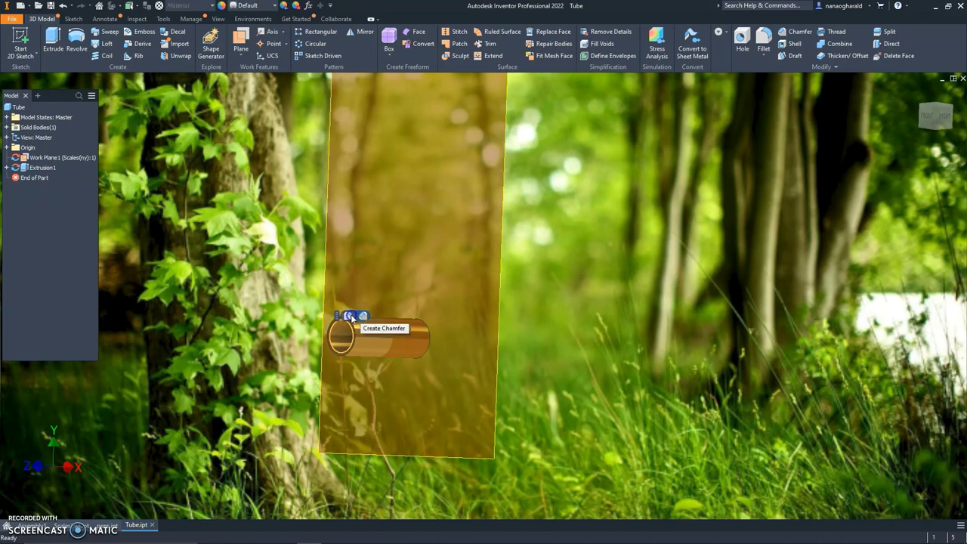
left_click(349, 317)
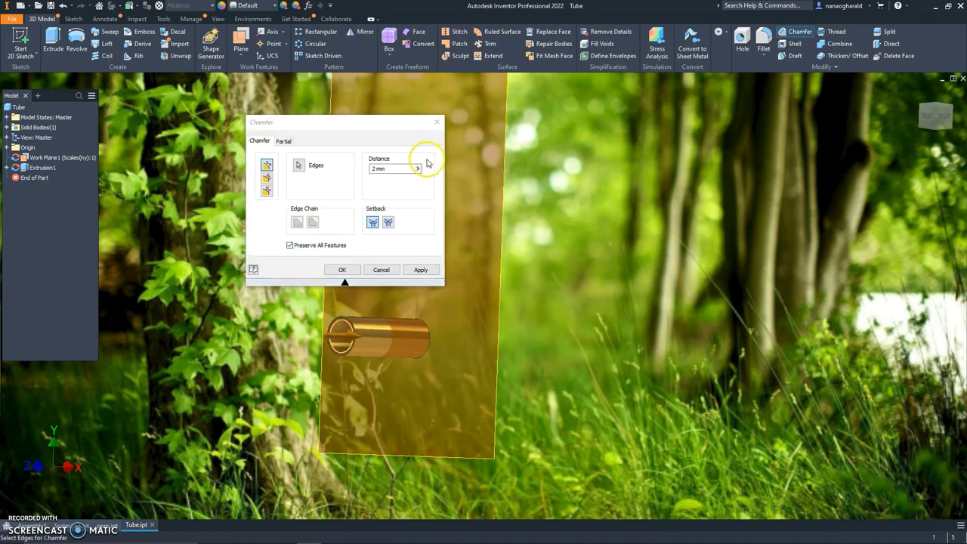
left_click(396, 171)
type("1")
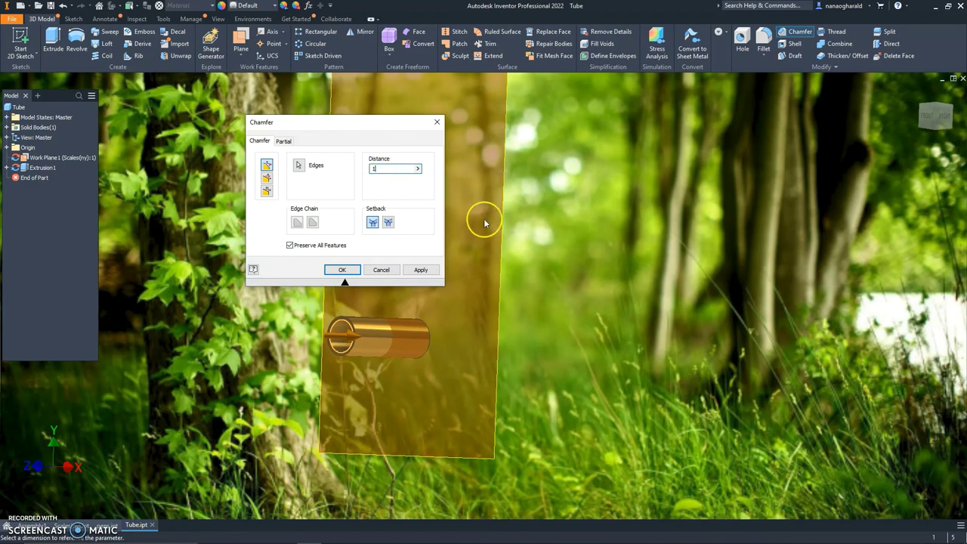
left_click(476, 250)
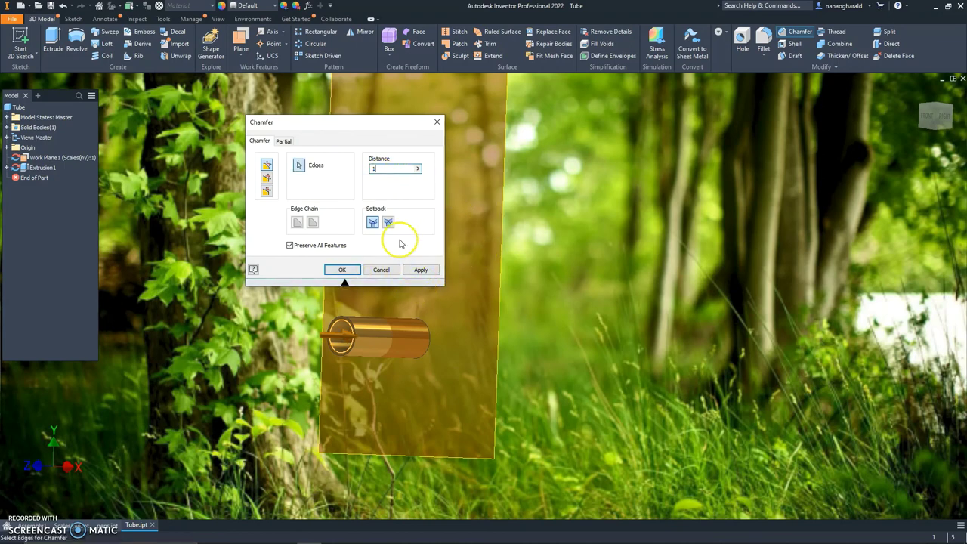
left_click(437, 122)
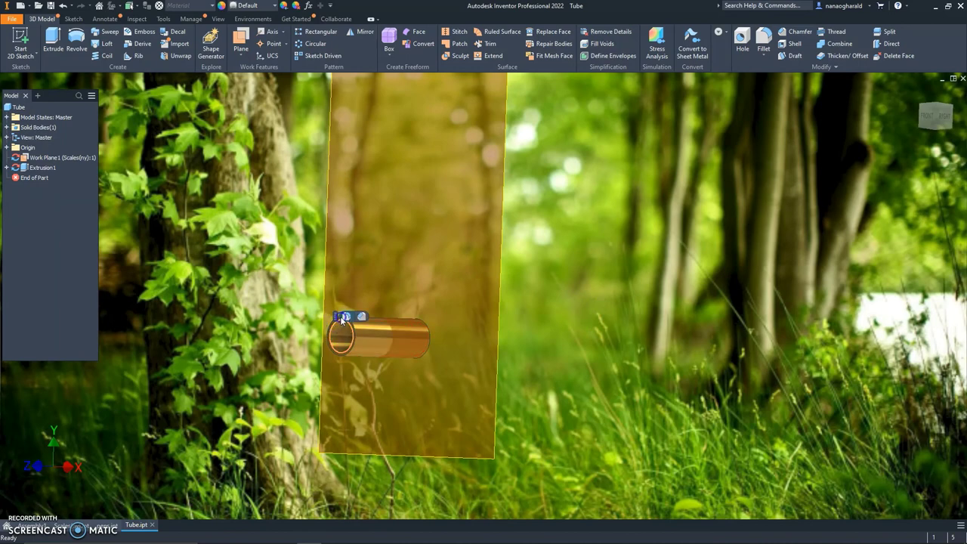
left_click(339, 316)
Step: Fillet both end edges of the tube at radius 1, then select the whole tube
left_click(203, 80)
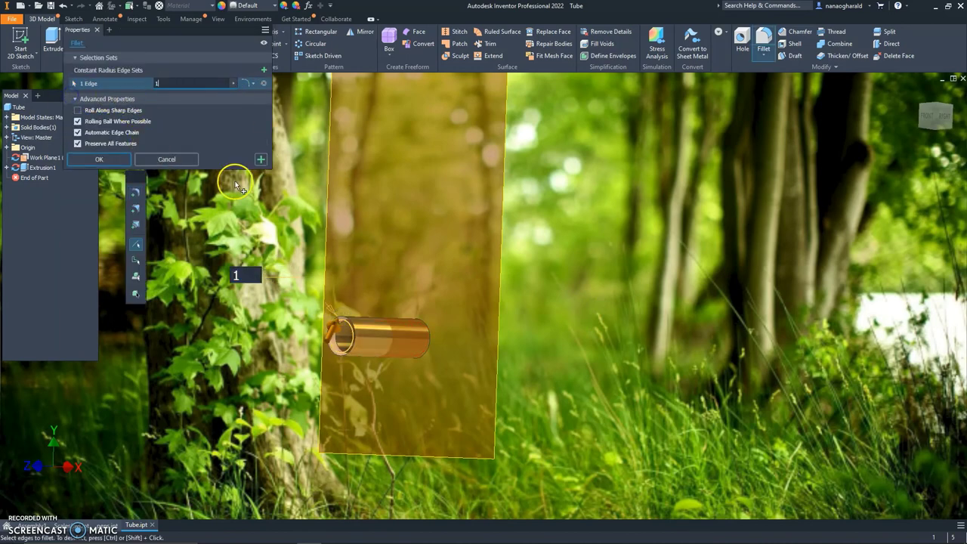
left_click(943, 115)
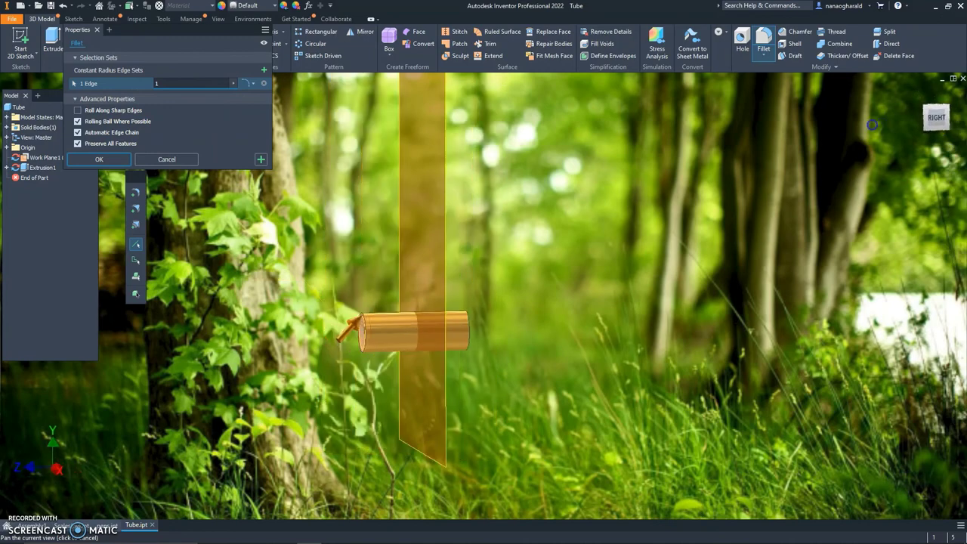
left_click(872, 125)
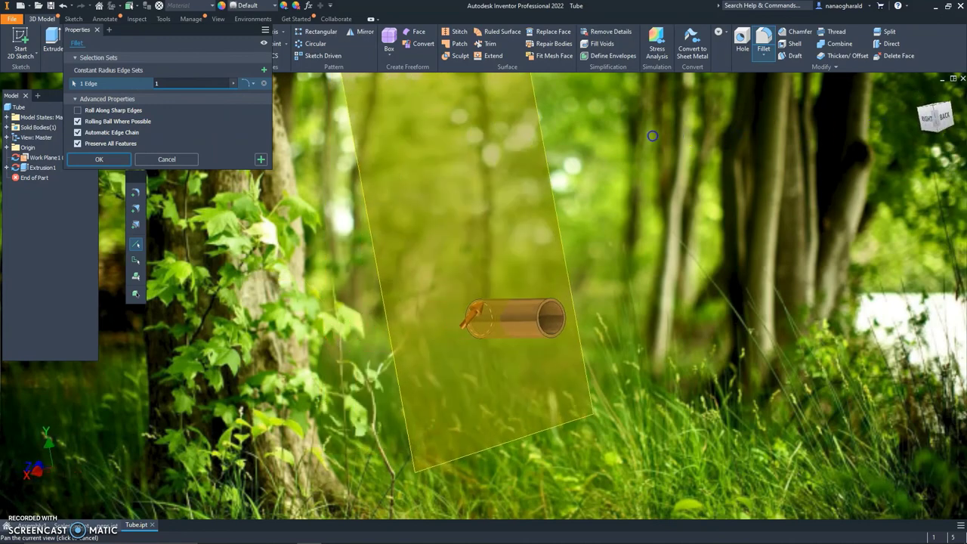
left_click(560, 311)
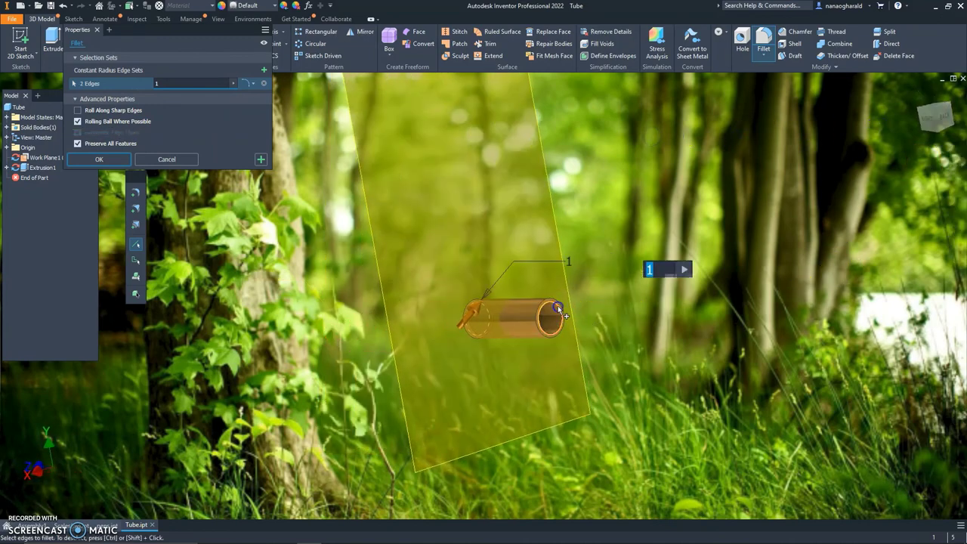
left_click(84, 163)
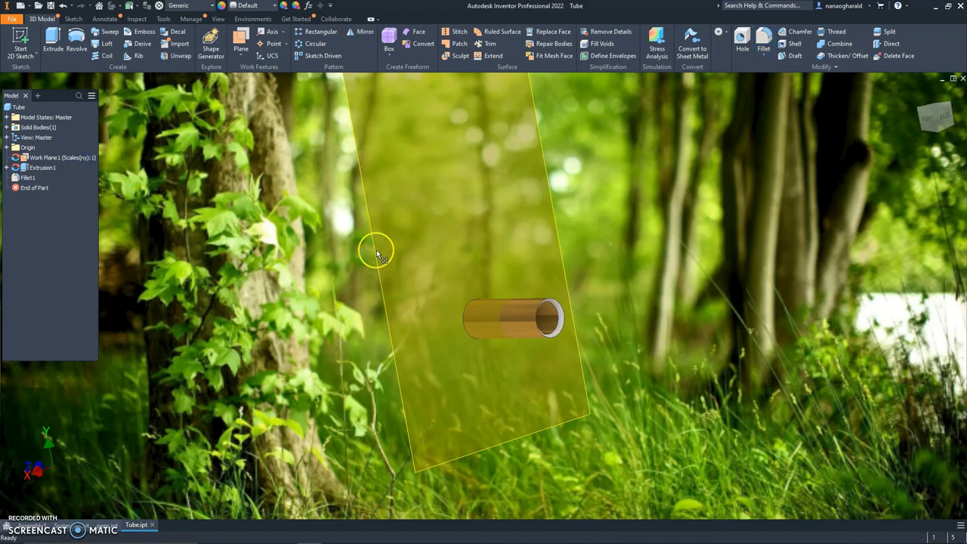
left_click_drag(380, 255, 634, 423)
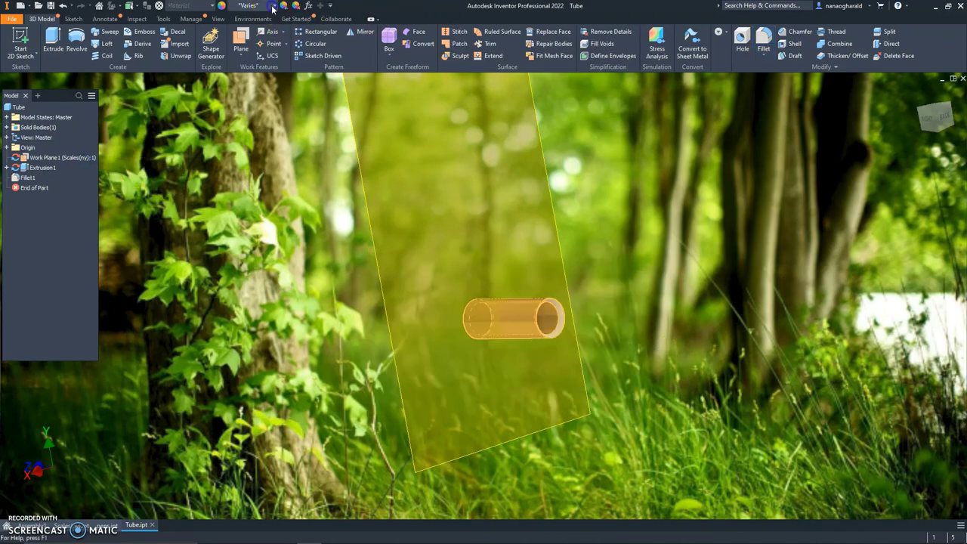
Step: Apply Brass - Polished to the entire filleted tube, including the new rounded edges
left_click(272, 8)
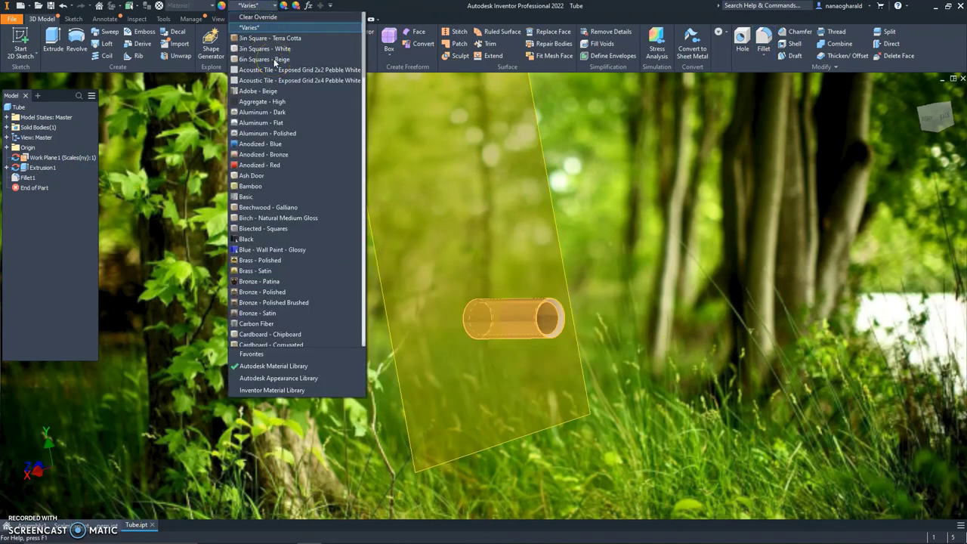
scroll(265, 233, "down", 1)
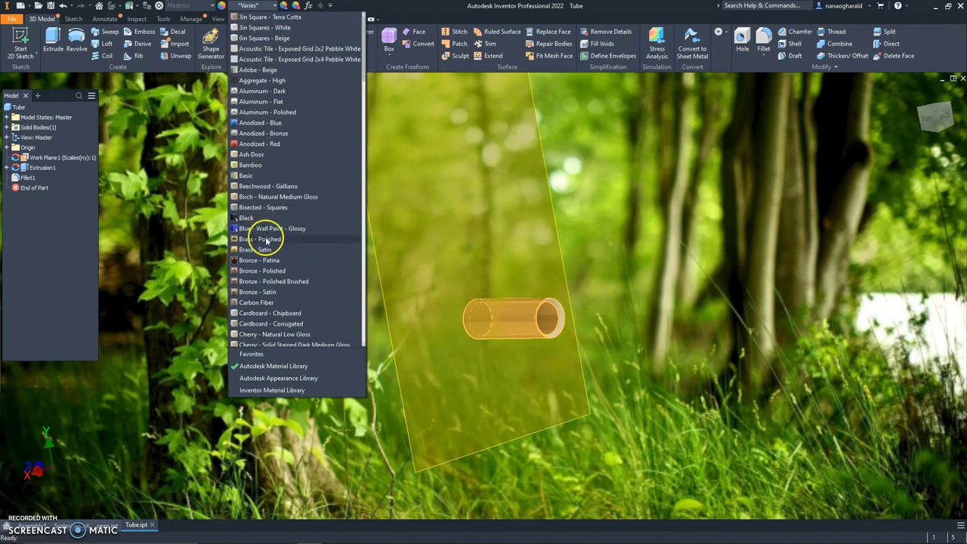
left_click(266, 241)
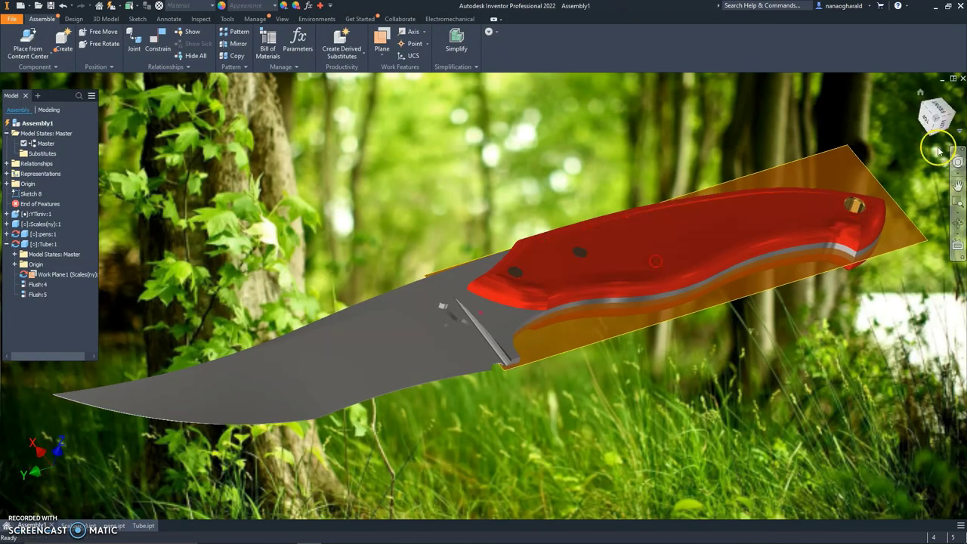
mouse_move(946, 112)
left_mouse_down()
mouse_move(896, 492)
mouse_move(867, 41)
left_mouse_up()
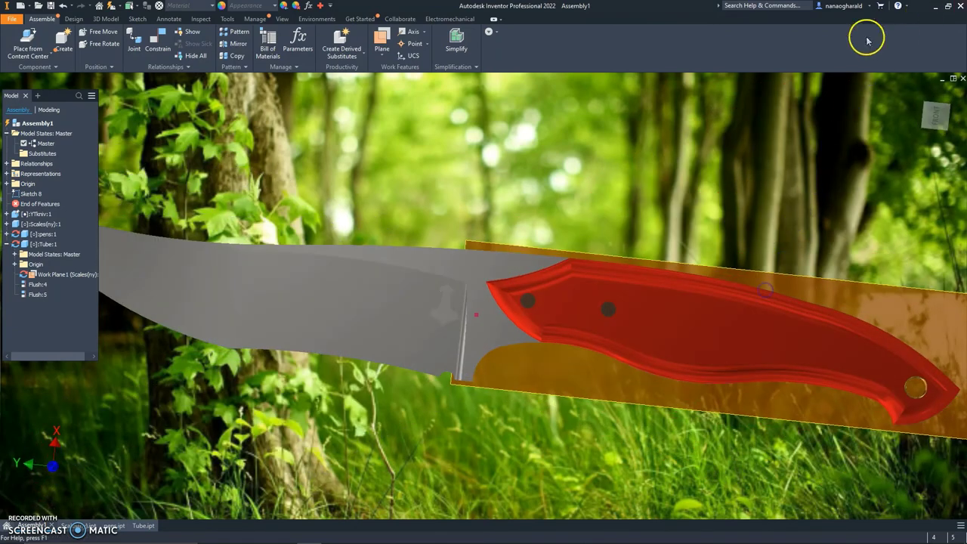
right_click(62, 275)
left_click(84, 403)
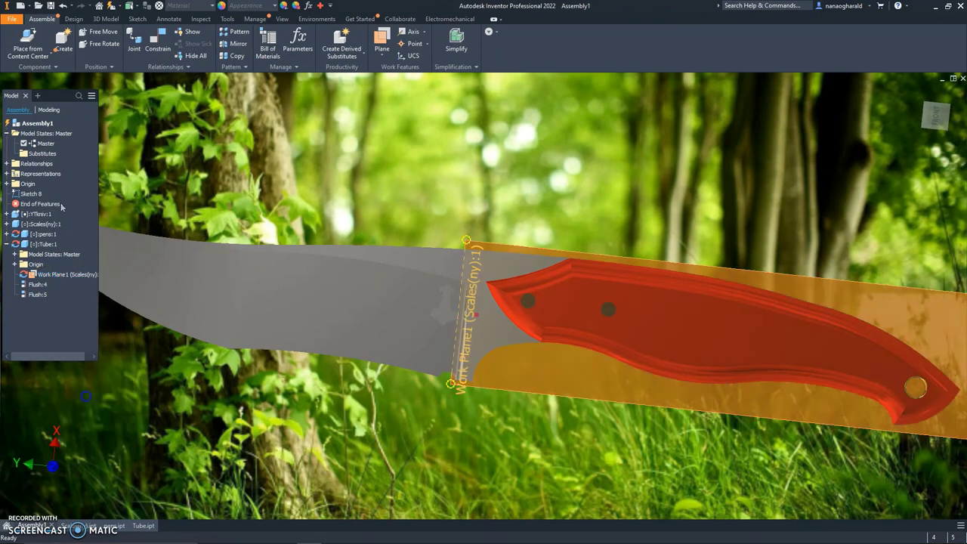
right_click(58, 278)
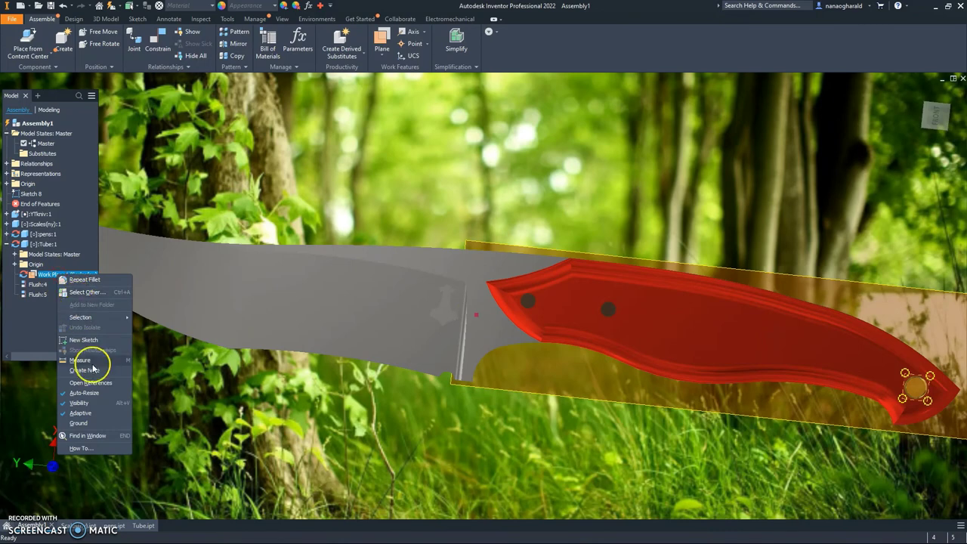
left_click(83, 400)
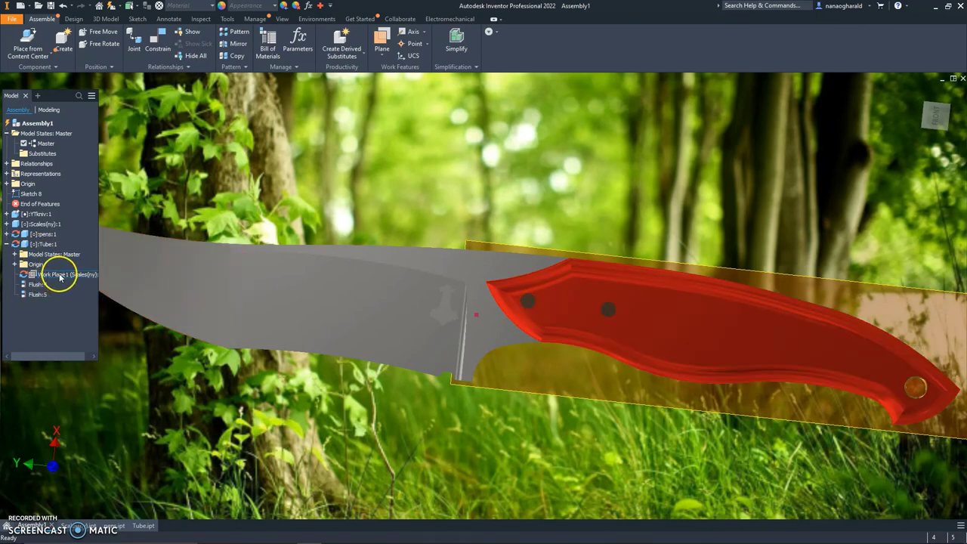
middle_click_drag(529, 248, 460, 177)
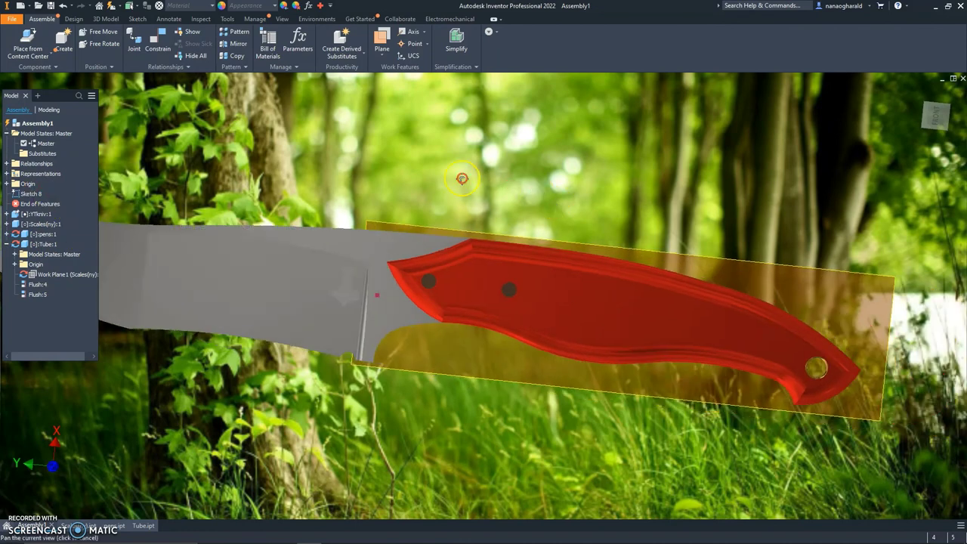
left_click(378, 226)
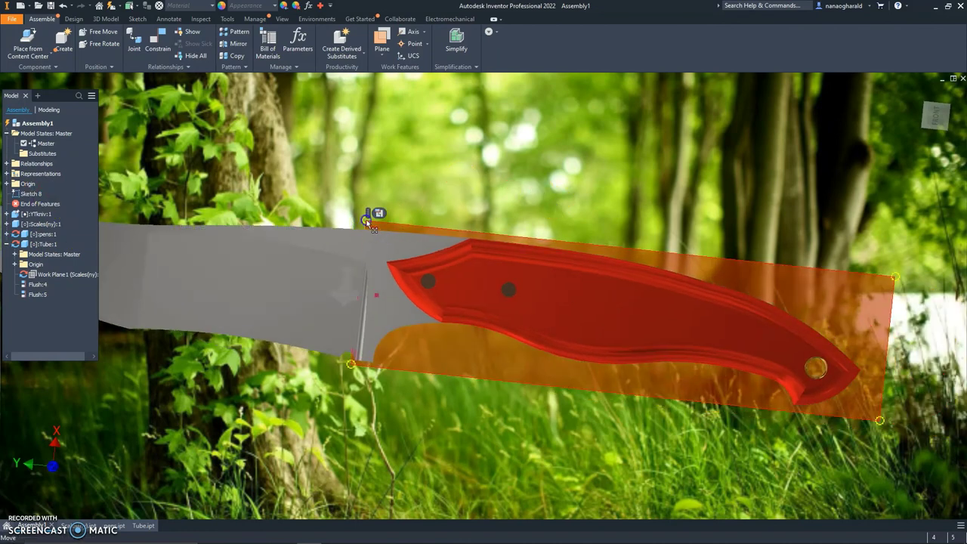
right_click(369, 222)
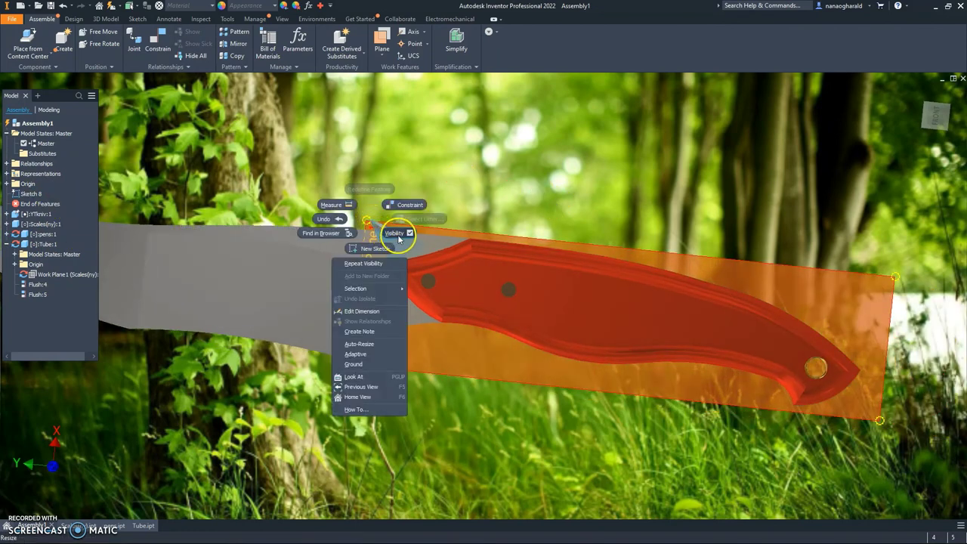
left_click(395, 231)
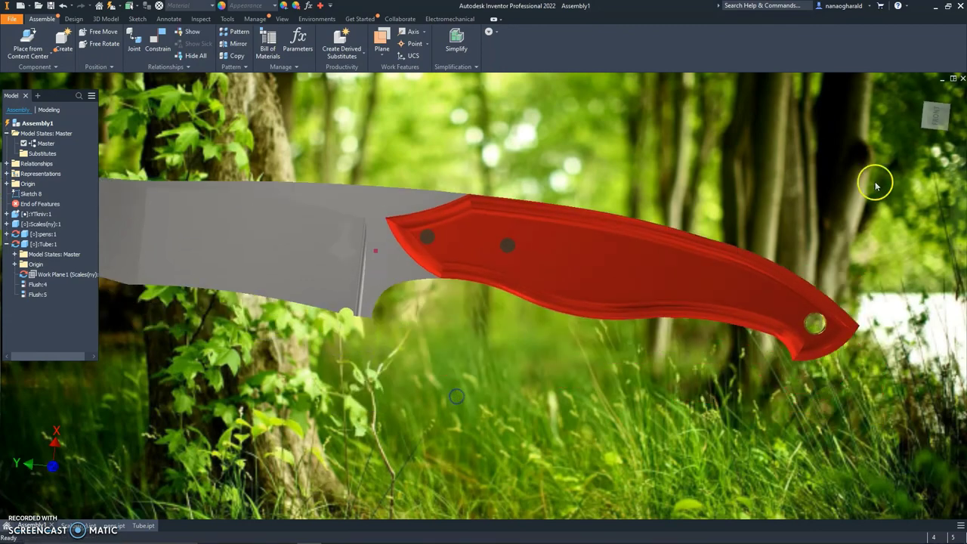
left_click(938, 116)
scroll(522, 385, "down", 5)
scroll(522, 385, "up", 3)
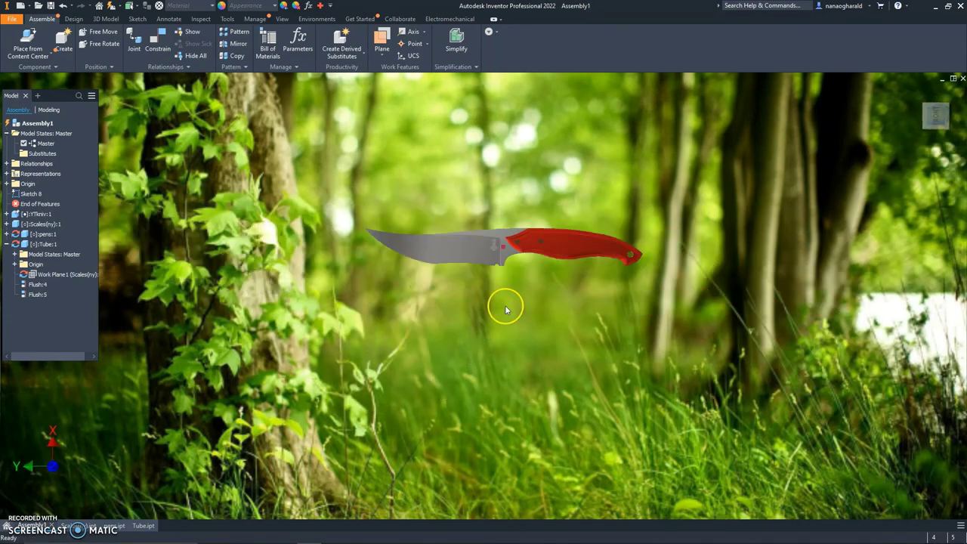
scroll(505, 304, "up", 3)
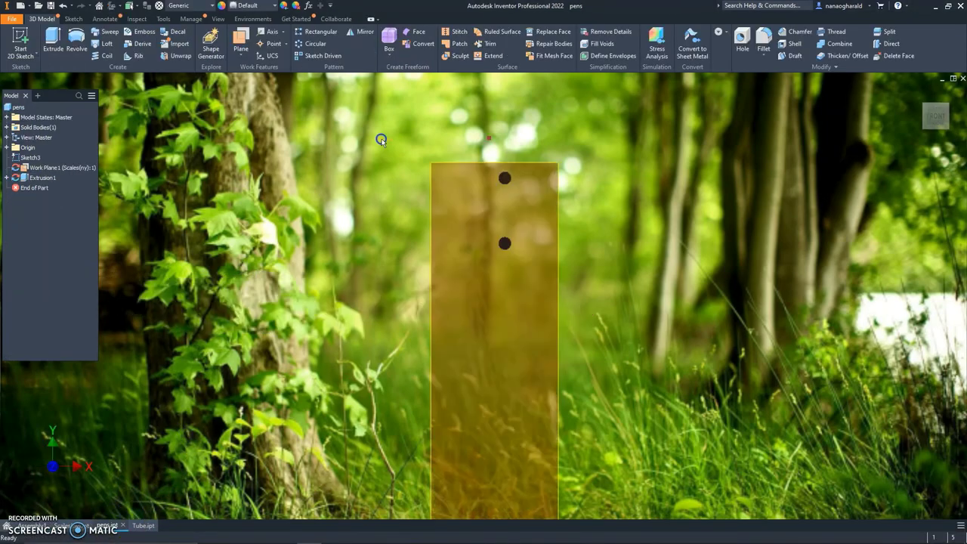
Step: Give the pins part the Brass - Polished material and return to Assembly1
left_click(944, 118)
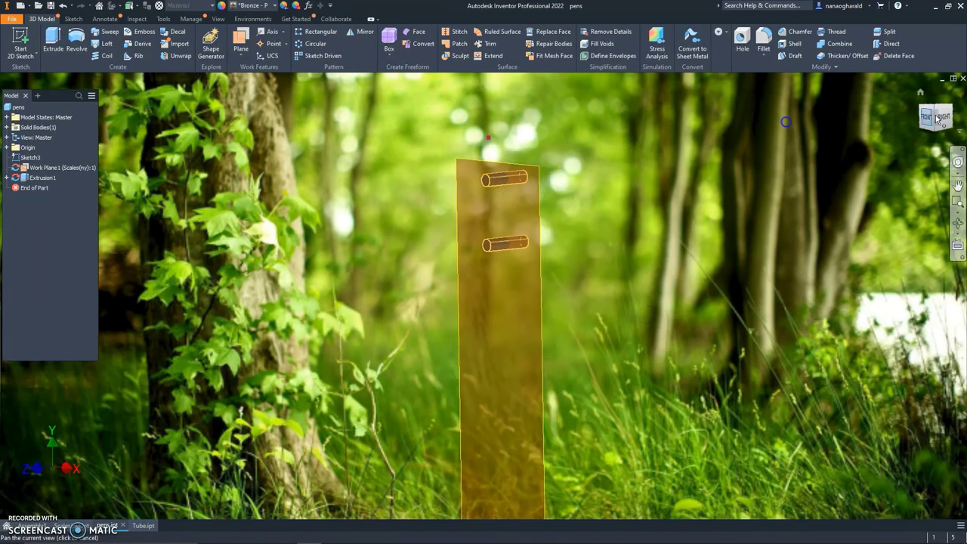
left_click(274, 7)
scroll(271, 93, "up", 8)
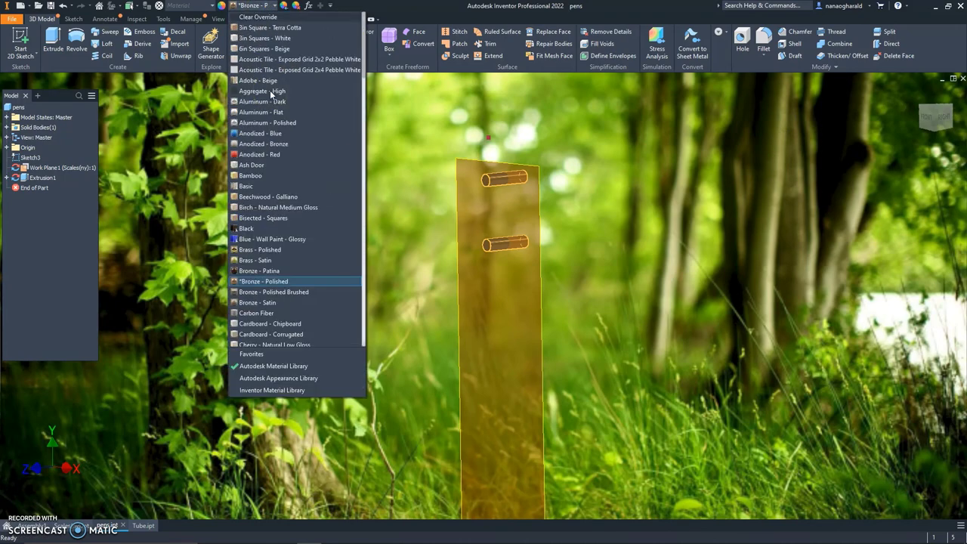
left_click(256, 251)
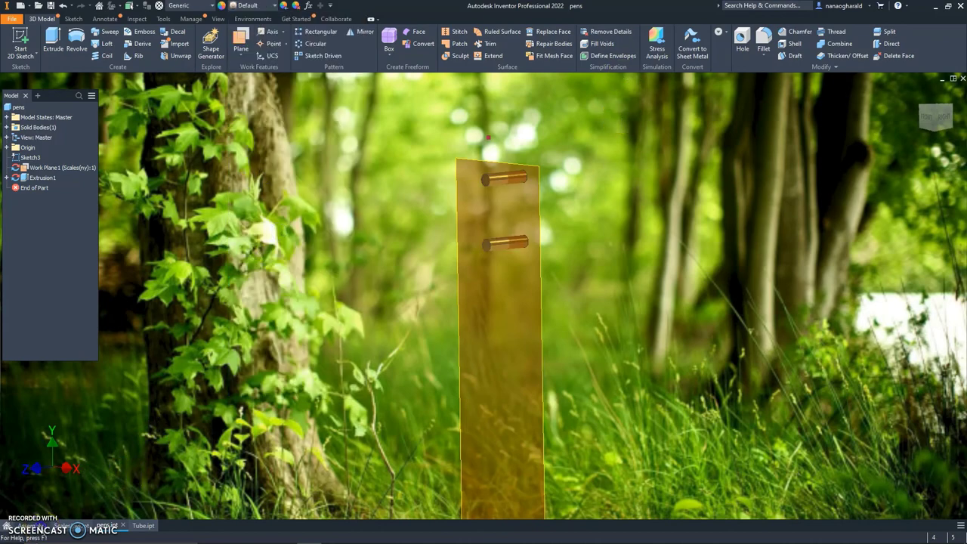
key("ctrl+Tab")
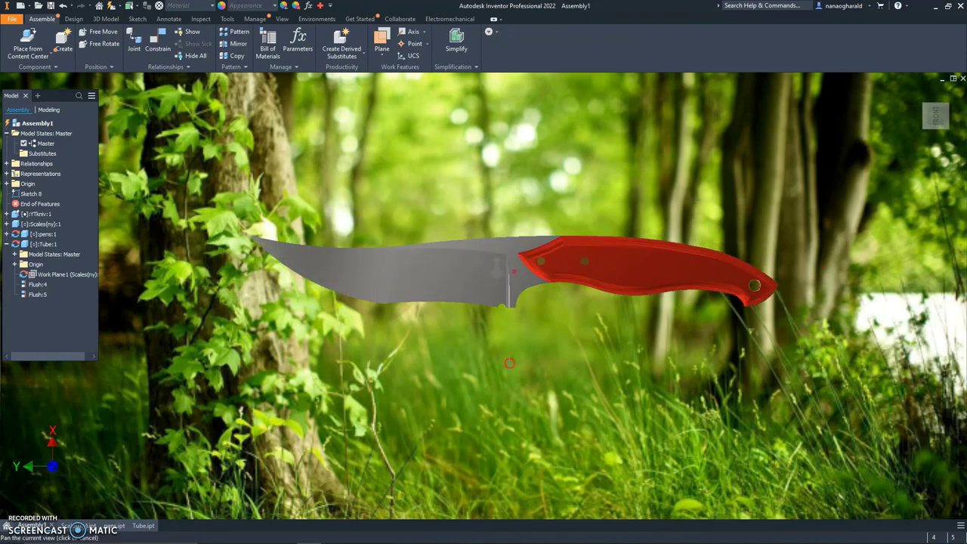
mouse_move(931, 113)
middle_mouse_down("shift")
mouse_move(547, 200)
mouse_move(448, 204)
mouse_move(373, 129)
mouse_move(388, 449)
mouse_move(572, 337)
mouse_move(622, 179)
mouse_move(514, 288)
mouse_move(615, 407)
mouse_move(869, 188)
middle_mouse_up("shift")
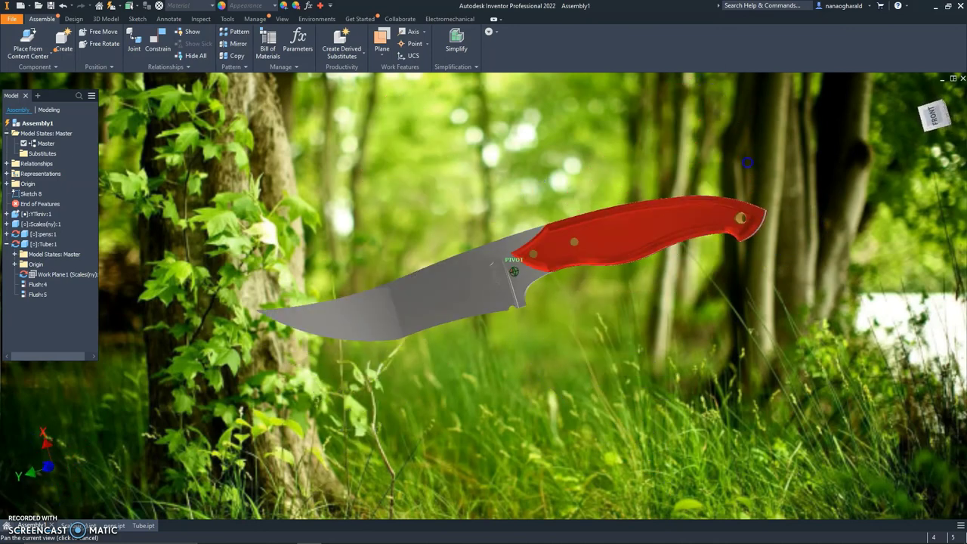
left_click(935, 119)
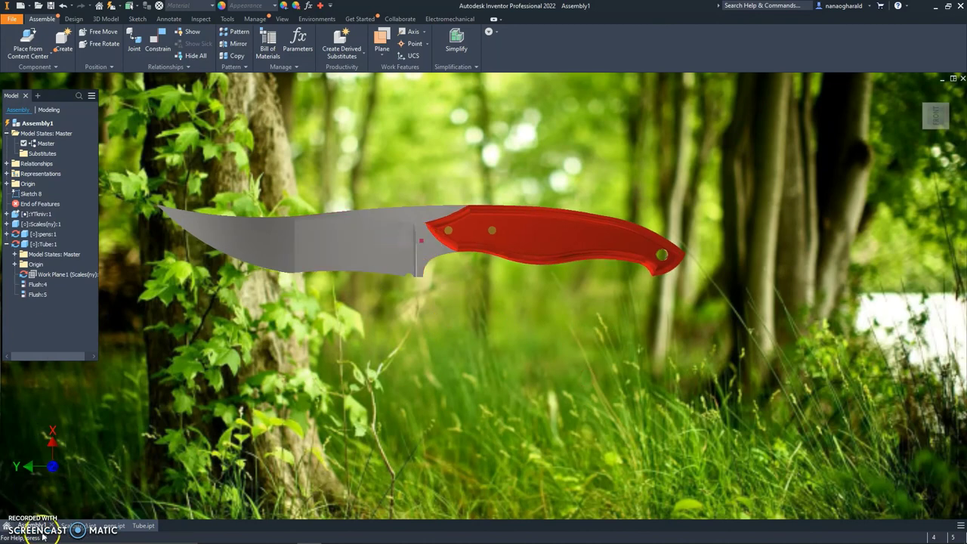
Step: Switch to the pins part and delete Sketch3
left_click(78, 528)
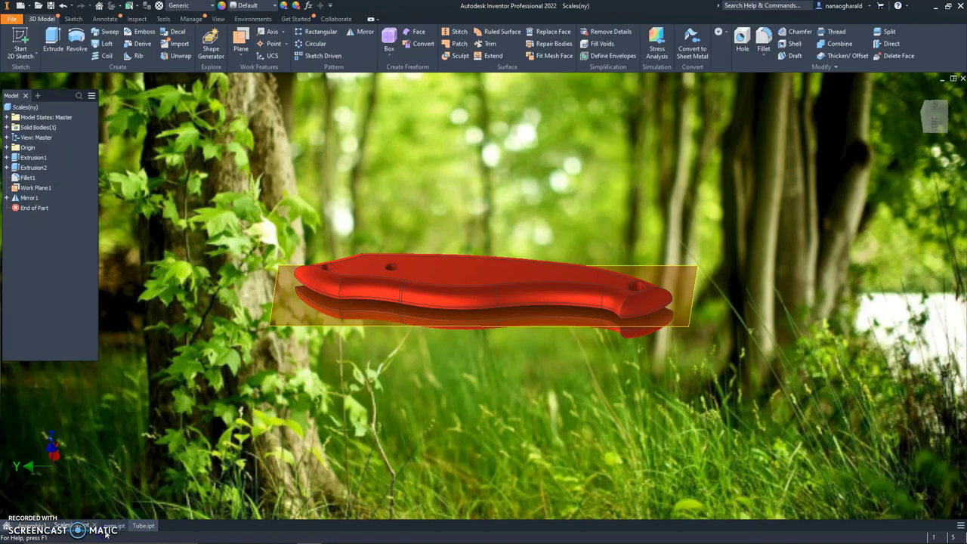
left_click(111, 527)
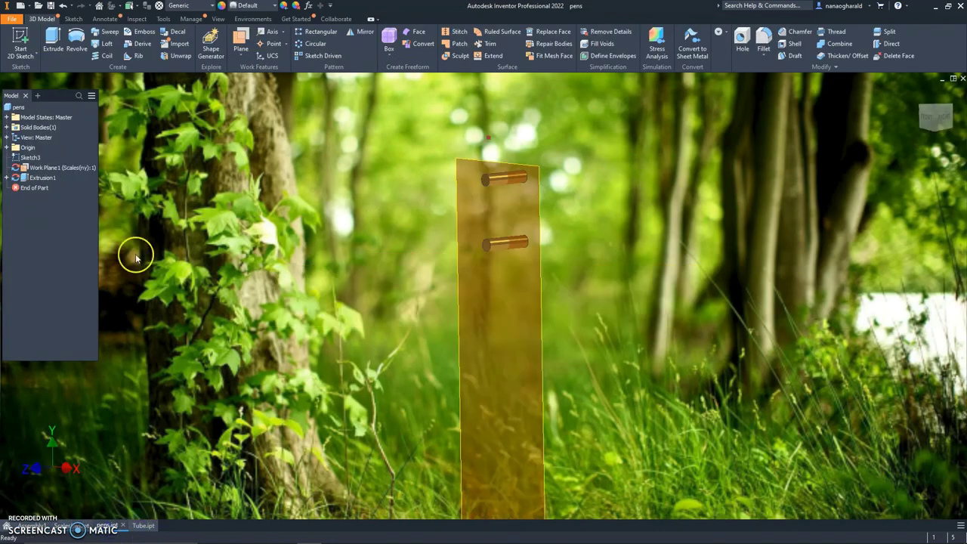
left_click_drag(33, 179, 28, 168)
right_click(27, 159)
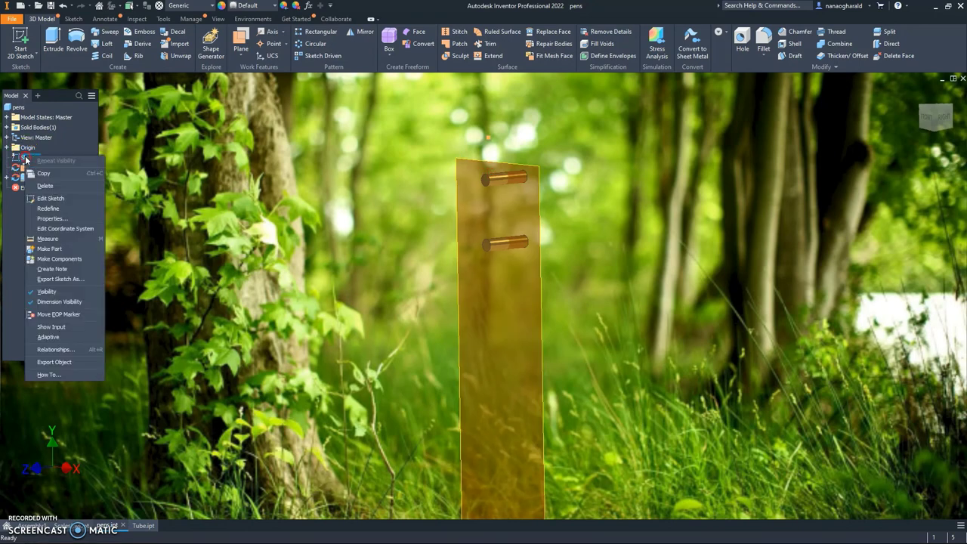
left_click(45, 185)
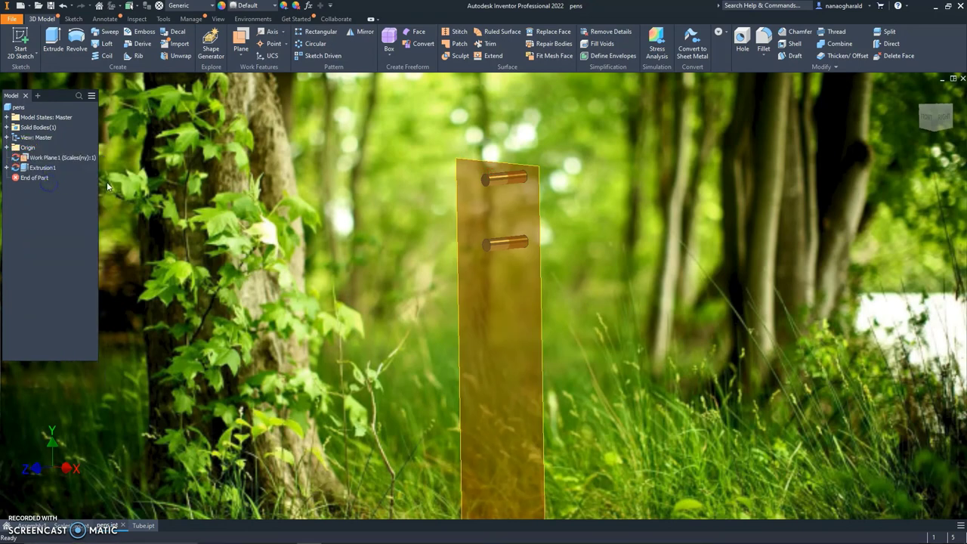
Step: Hide Work Plane1 in the pins part and return to Assembly1
right_click(51, 159)
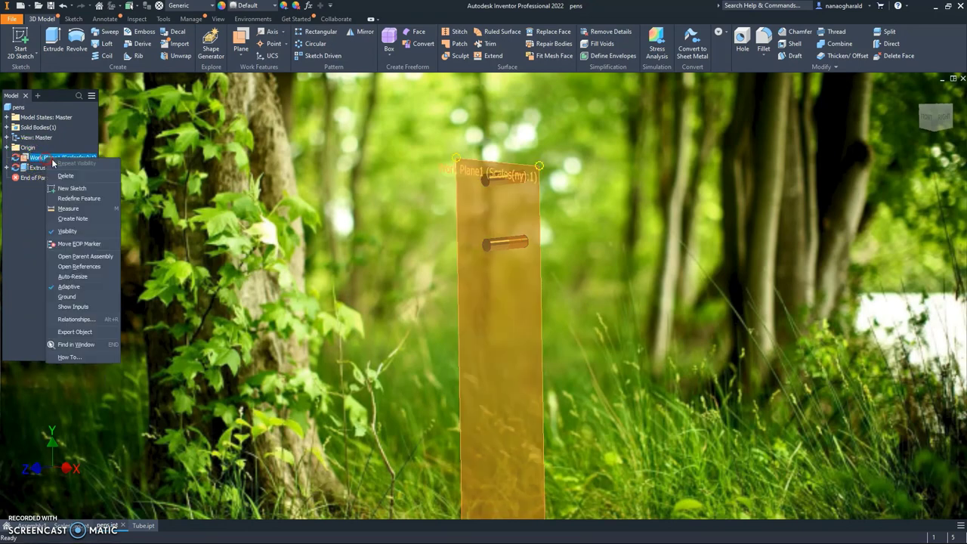
left_click(67, 230)
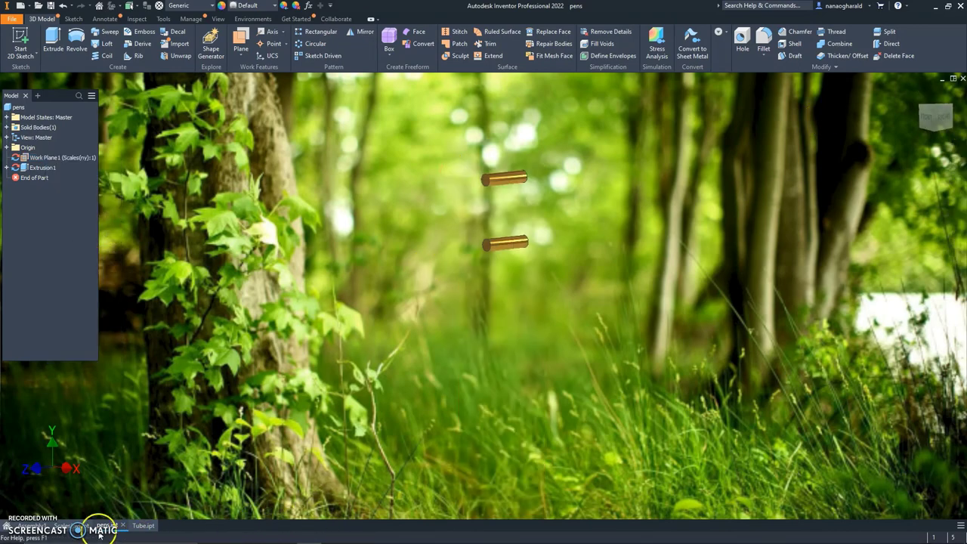
left_click(32, 525)
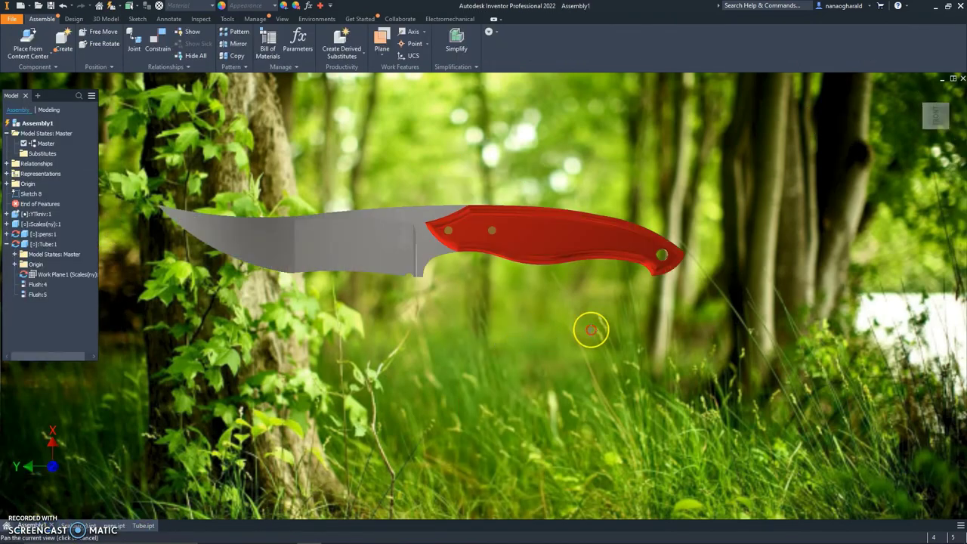
middle_click_drag(589, 328, 624, 337, "shift")
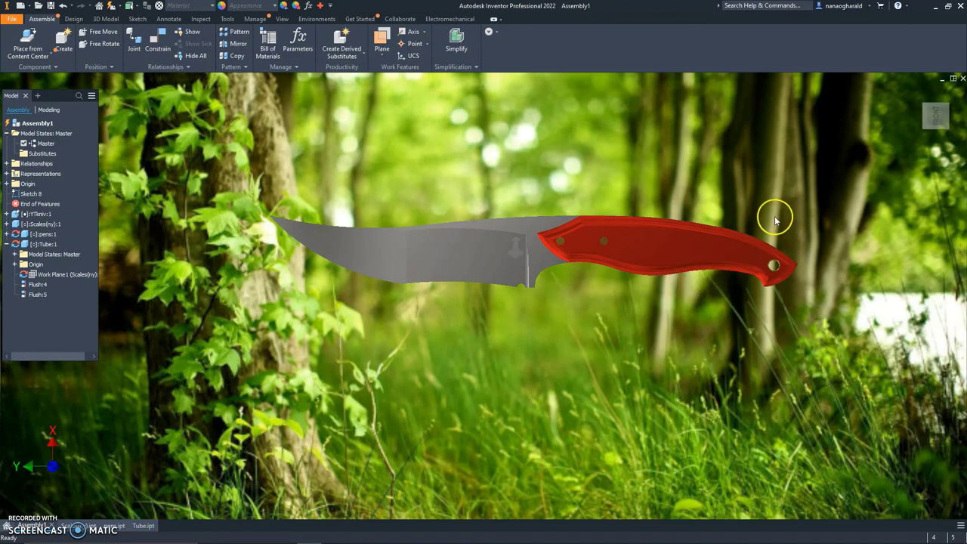
left_click(937, 113)
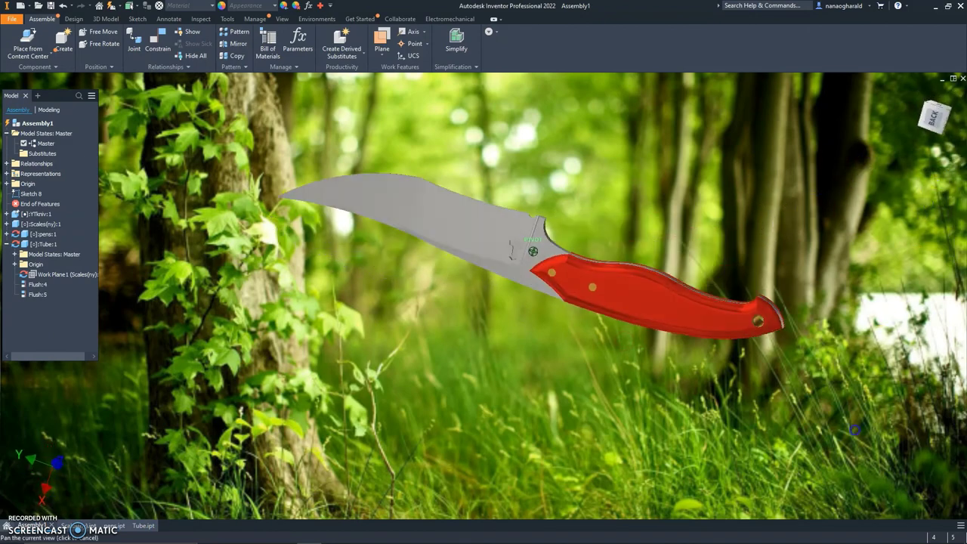
mouse_move(854, 429)
middle_mouse_down("shift")
mouse_move(886, 281)
mouse_move(52, 343)
mouse_move(483, 226)
middle_mouse_up("shift")
mouse_move(934, 113)
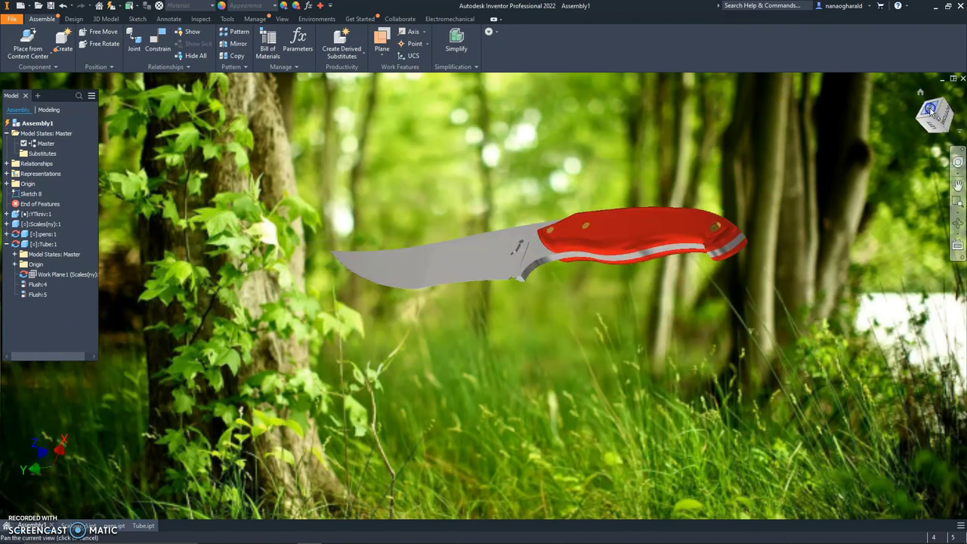
left_click(932, 112)
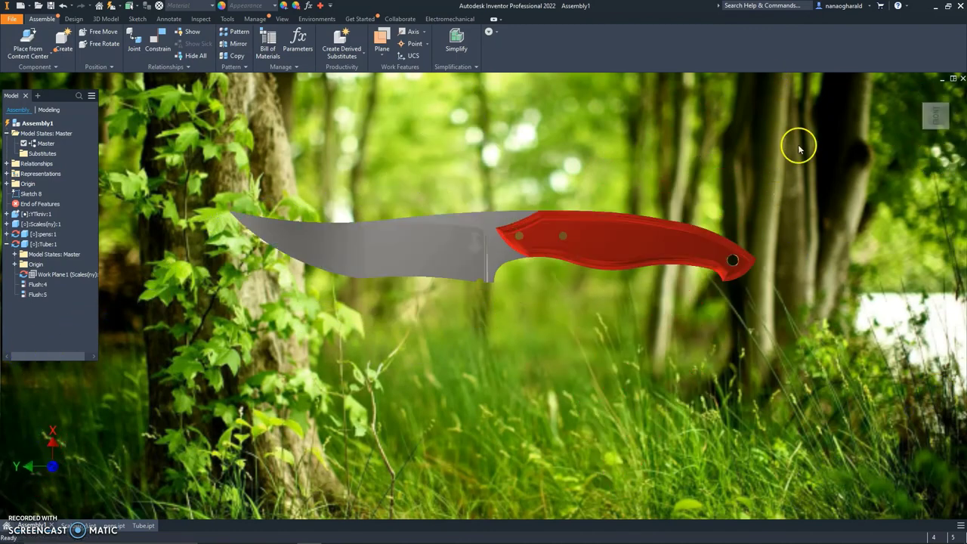
left_click(923, 105)
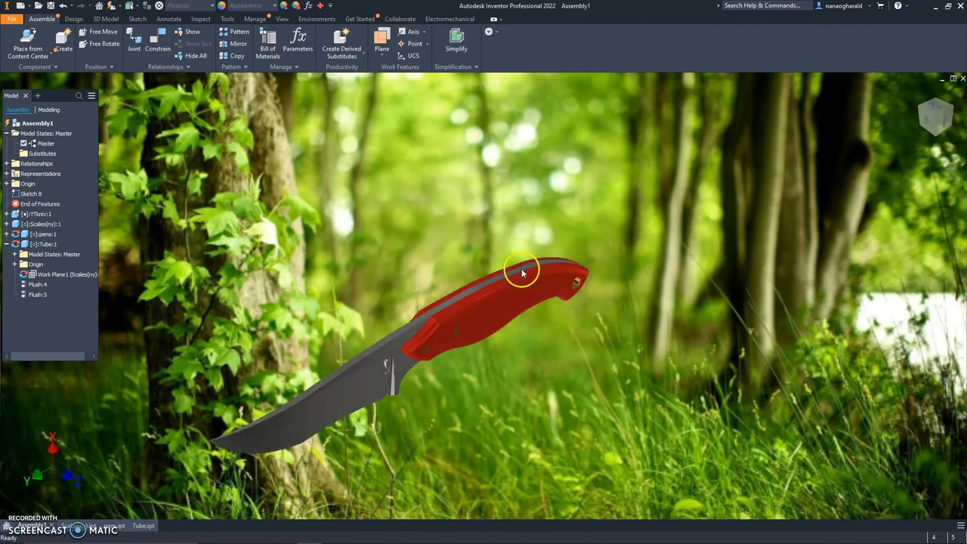
left_click_drag(621, 151, 640, 136)
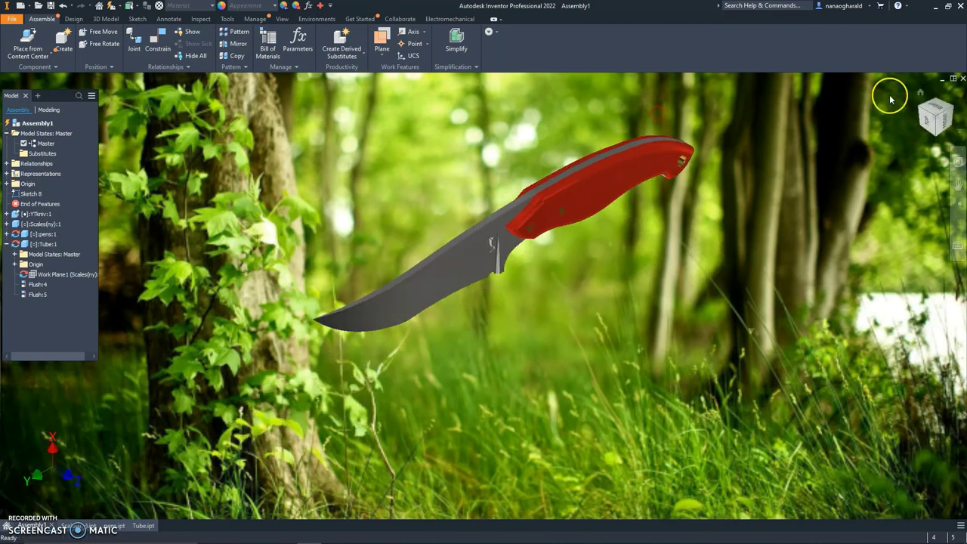
left_click(927, 115)
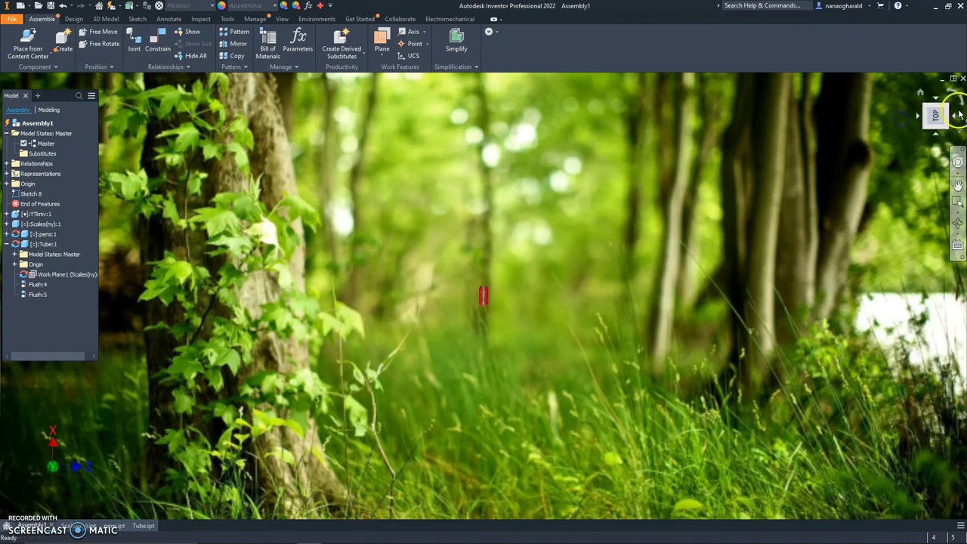
left_click(958, 115)
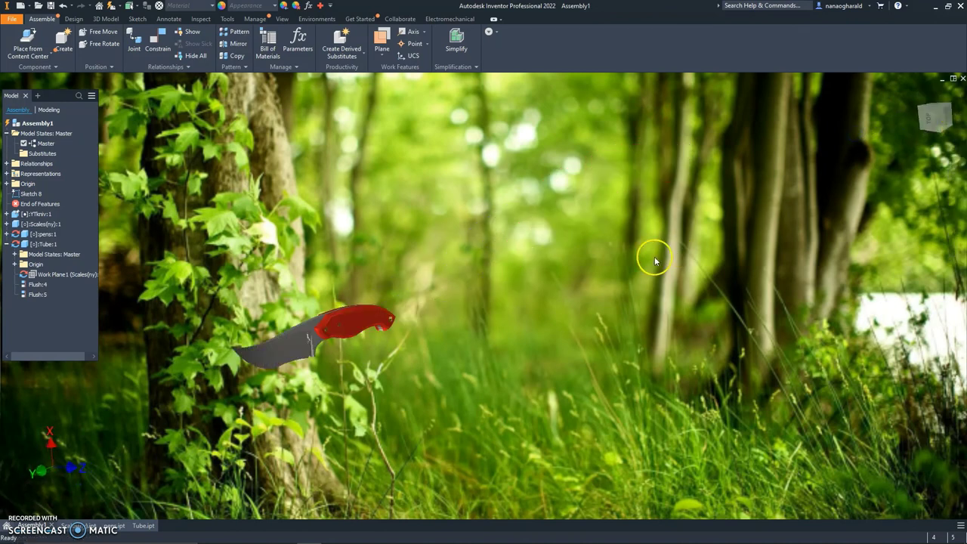
left_click_drag(655, 261, 814, 168)
scroll(879, 184, "up", 5)
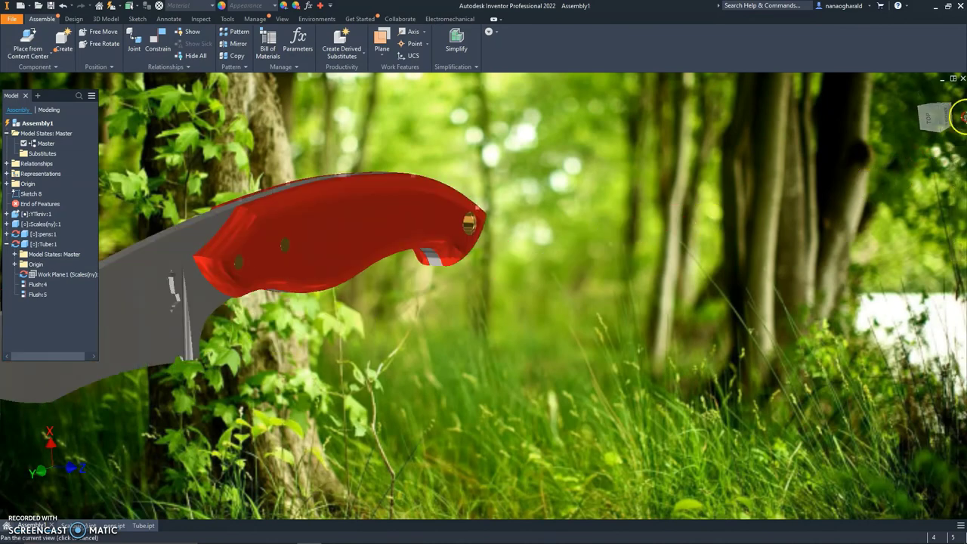
left_click(927, 119)
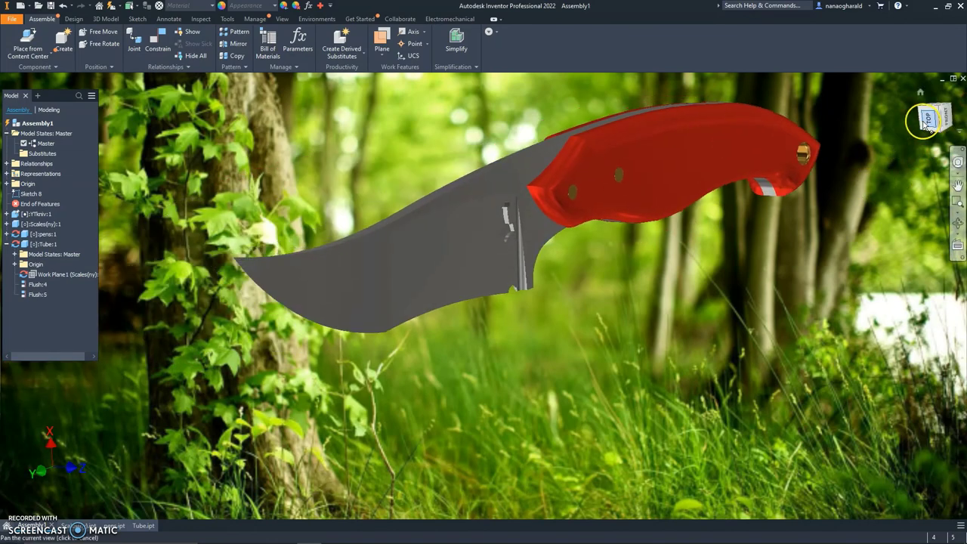
mouse_move(902, 112)
left_mouse_down()
mouse_move(912, 116)
mouse_move(861, 179)
left_mouse_up()
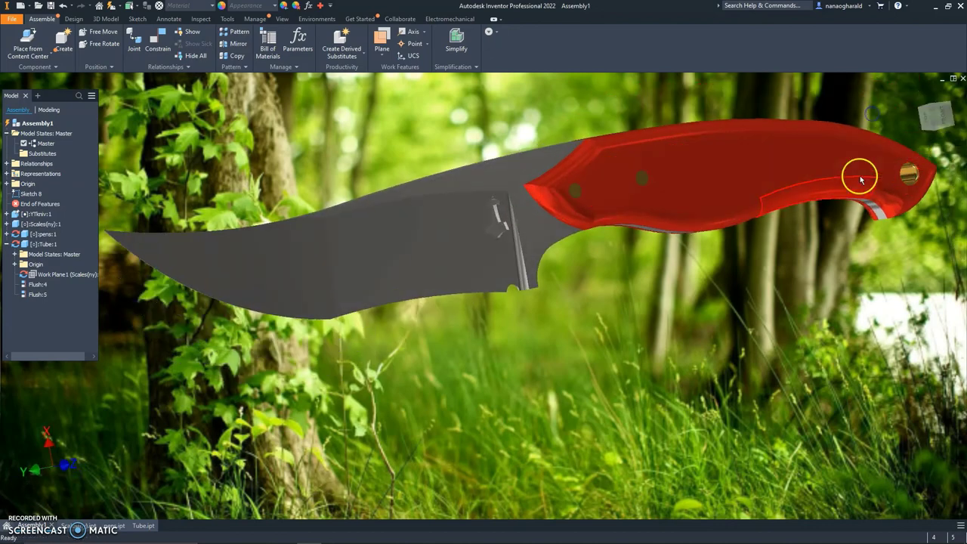
scroll(776, 201, "up", 3)
scroll(776, 211, "down", 5)
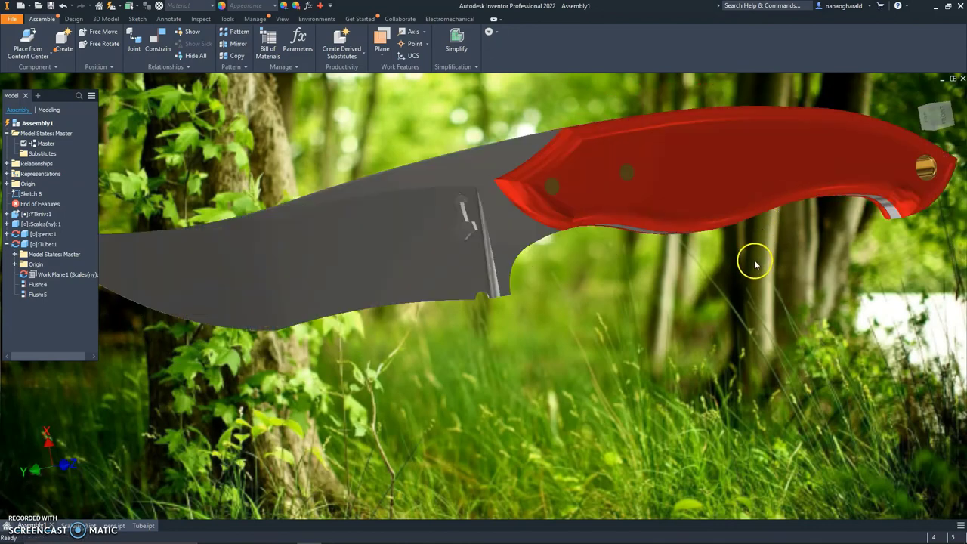
scroll(754, 263, "down", 3)
middle_click_drag(725, 303, 607, 353)
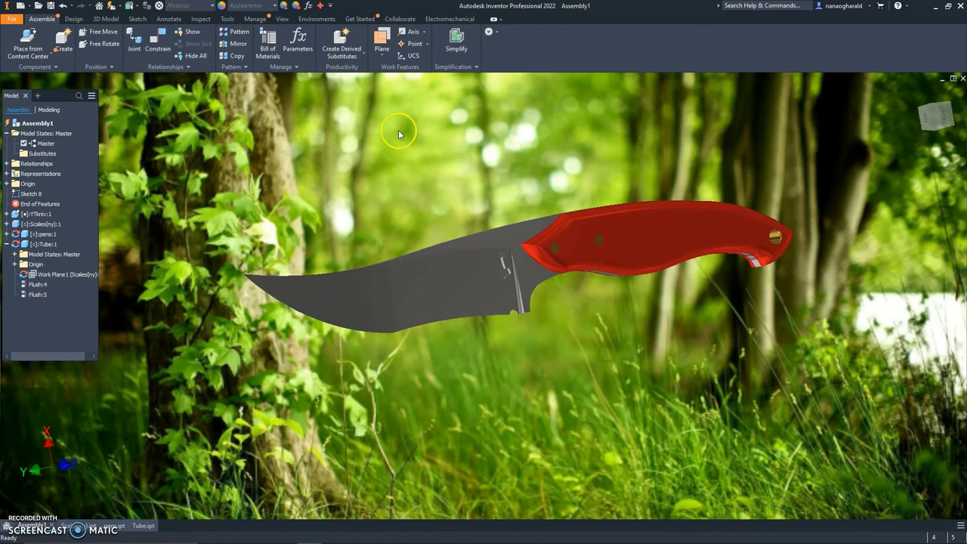
left_click_drag(230, 154, 899, 494)
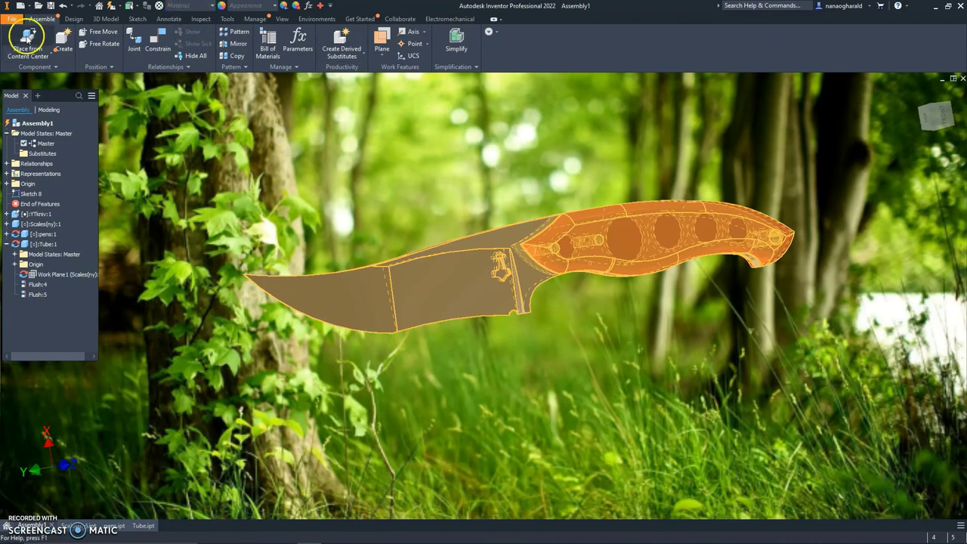
left_click(274, 214)
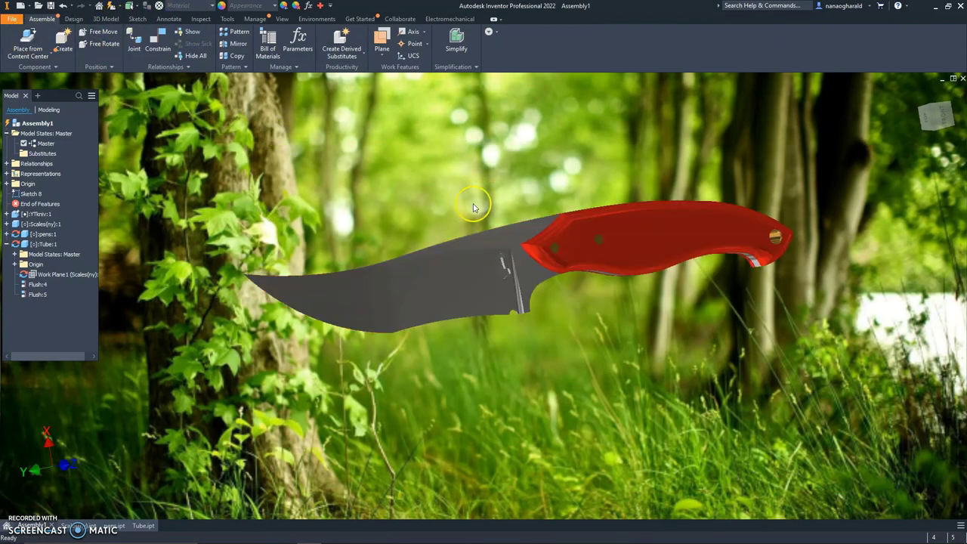